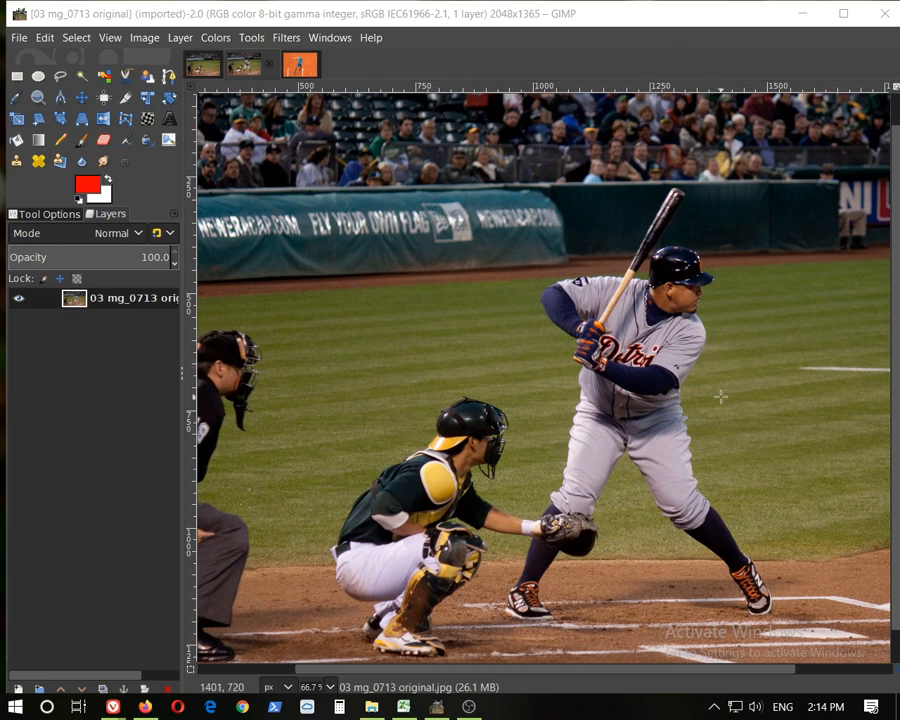
Zoom in on the batter in the original photo and inspect his figure and legs closely
{"action": "scroll", "coordinate": [718, 394], "scroll_direction": "up", "scroll_amount": 2, "text": "ctrl"}
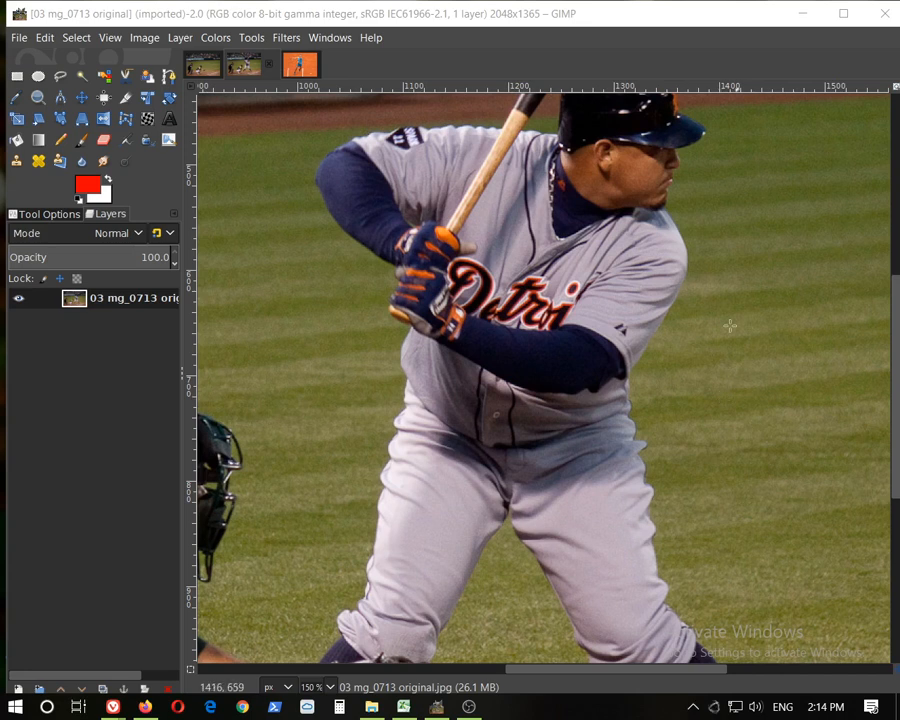
{"action": "key", "text": "1"}
{"action": "key", "text": "minus"}
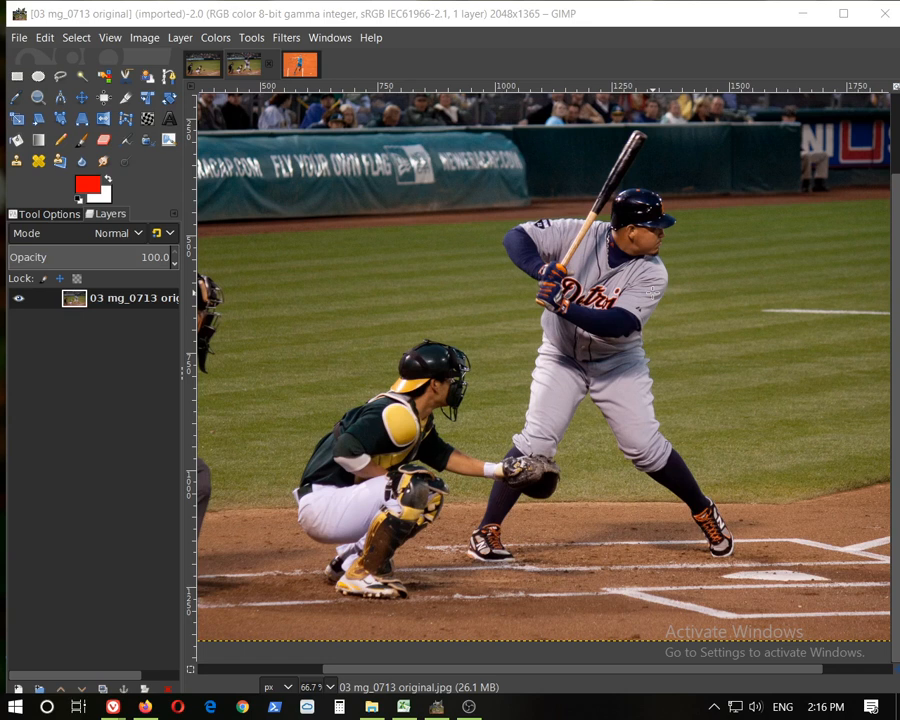
{"action": "key", "text": "2"}
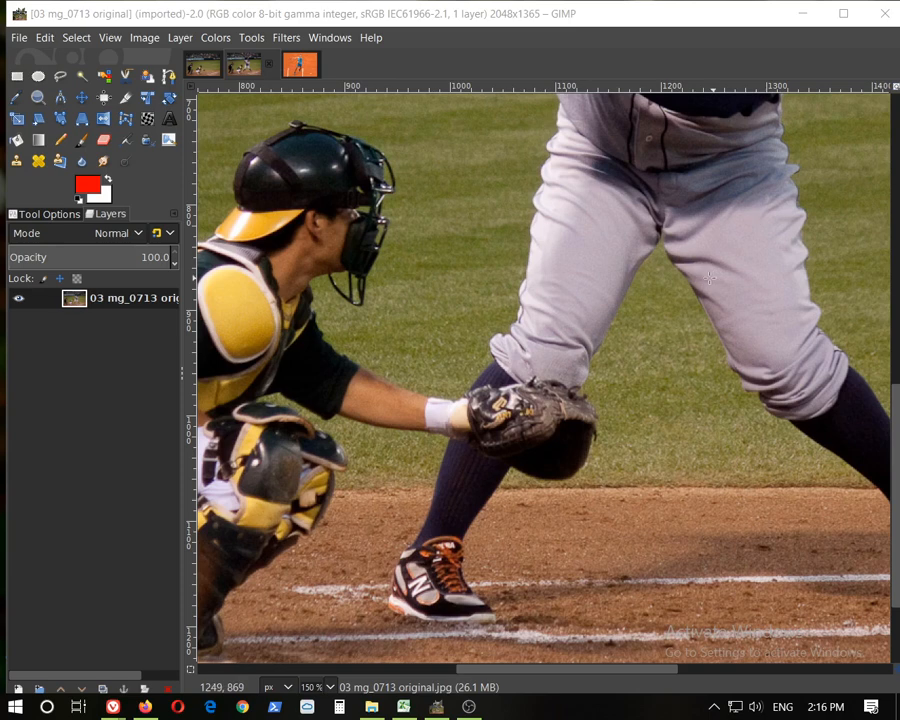
{"action": "scroll", "coordinate": [662, 256], "scroll_direction": "down", "scroll_amount": 3}
{"action": "scroll", "coordinate": [662, 258], "scroll_direction": "up", "scroll_amount": 2}
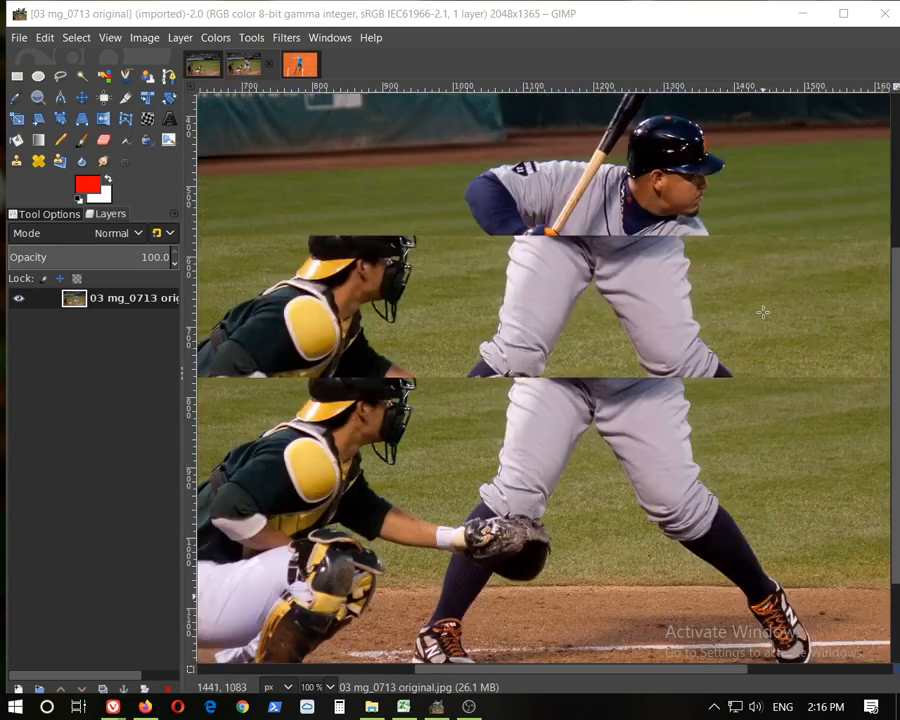
Switch back and forth between the original and the photoshopped image to compare them
{"action": "left_click", "coordinate": [203, 66]}
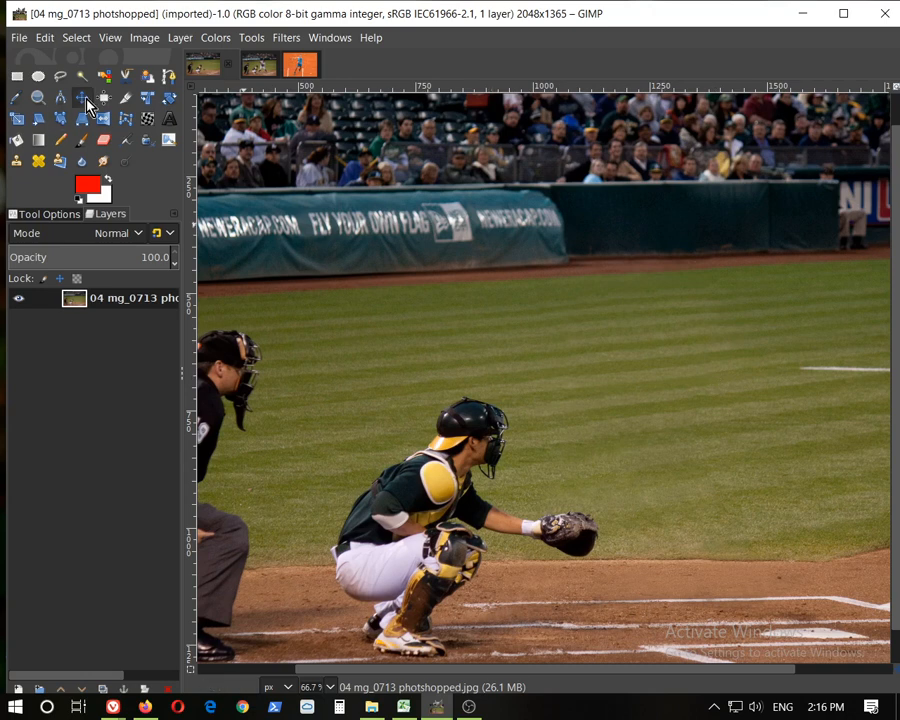
{"action": "left_click", "coordinate": [259, 66]}
{"action": "scroll", "coordinate": [469, 226], "scroll_direction": "down", "scroll_amount": 2}
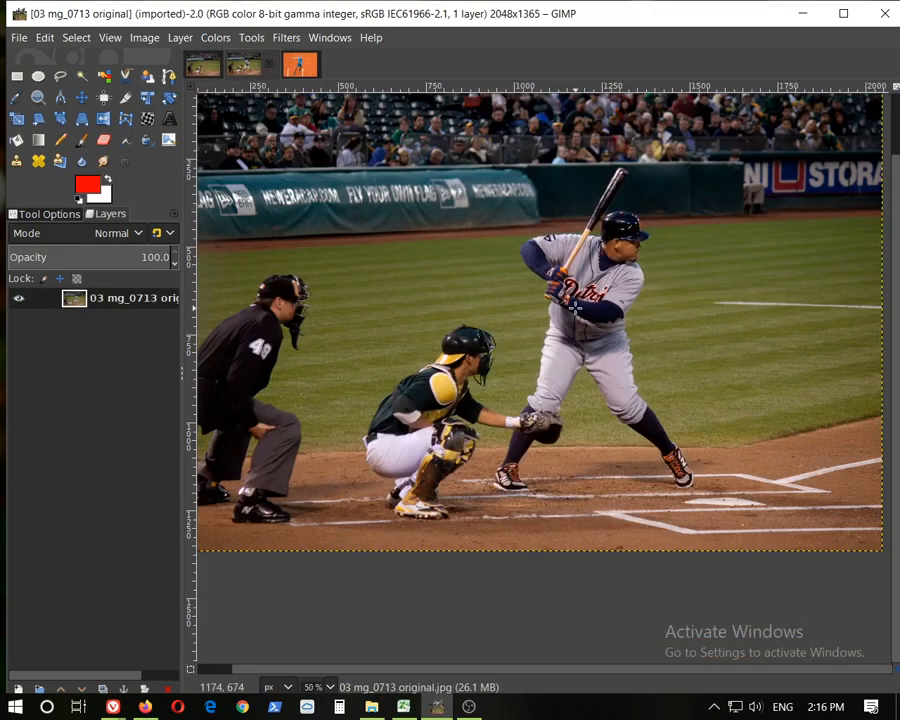
{"action": "scroll", "coordinate": [592, 318], "scroll_direction": "up", "scroll_amount": 1}
{"action": "left_click", "coordinate": [200, 66]}
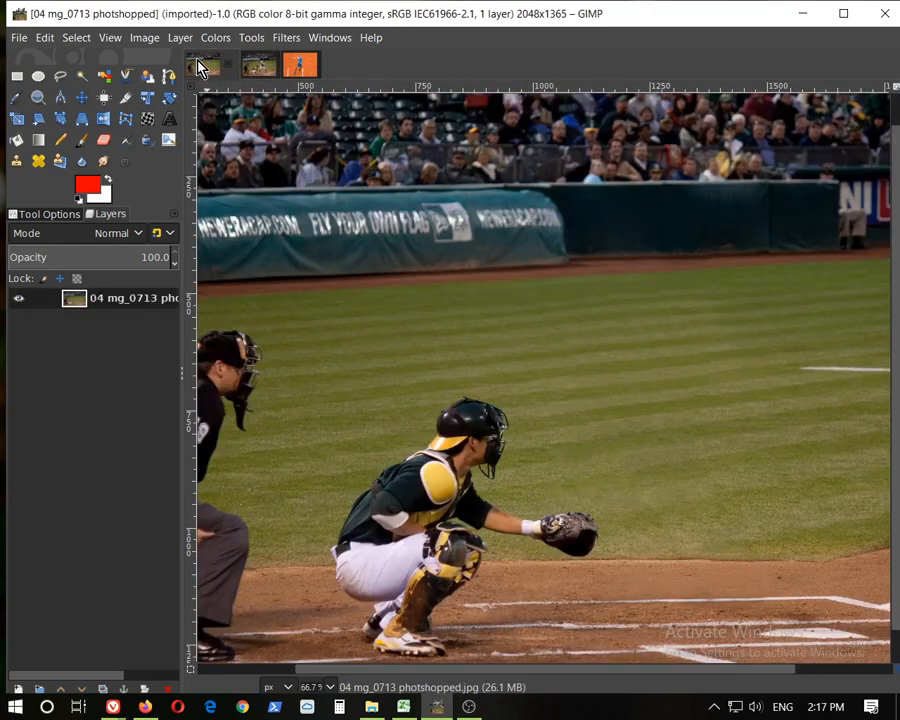
{"action": "left_click", "coordinate": [260, 68]}
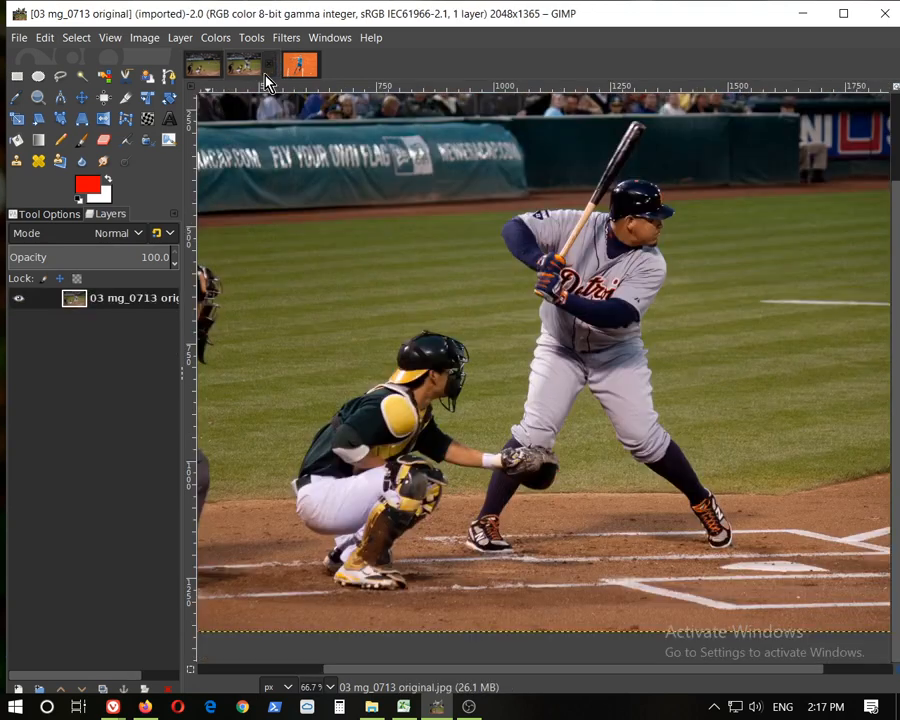
{"action": "left_click", "coordinate": [198, 70]}
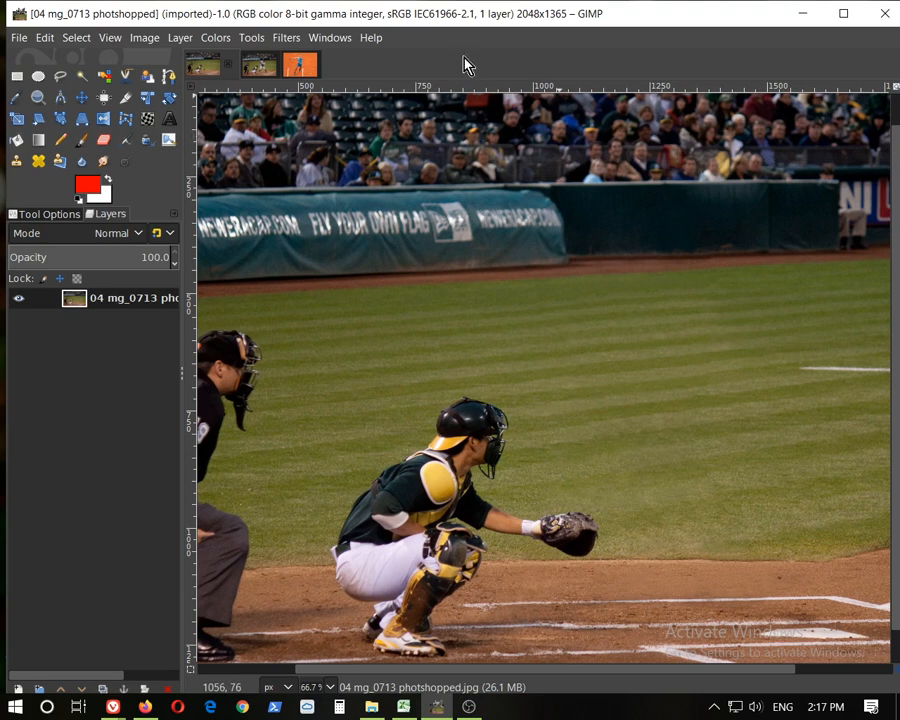
{"action": "left_click", "coordinate": [260, 67]}
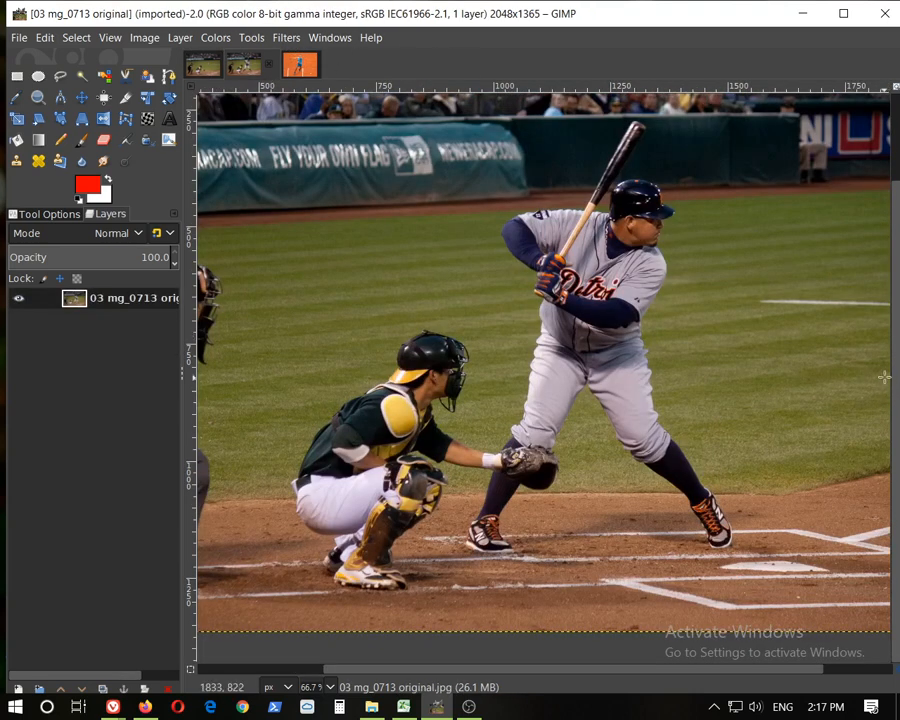
{"action": "scroll", "coordinate": [893, 360], "scroll_direction": "up", "scroll_amount": 3}
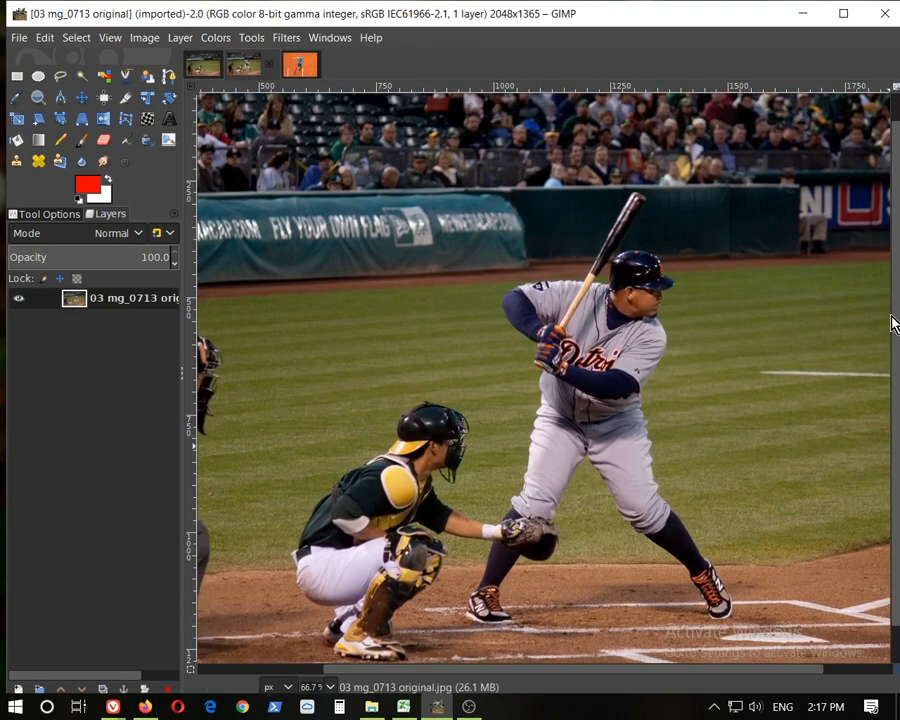
{"action": "left_click", "coordinate": [196, 68]}
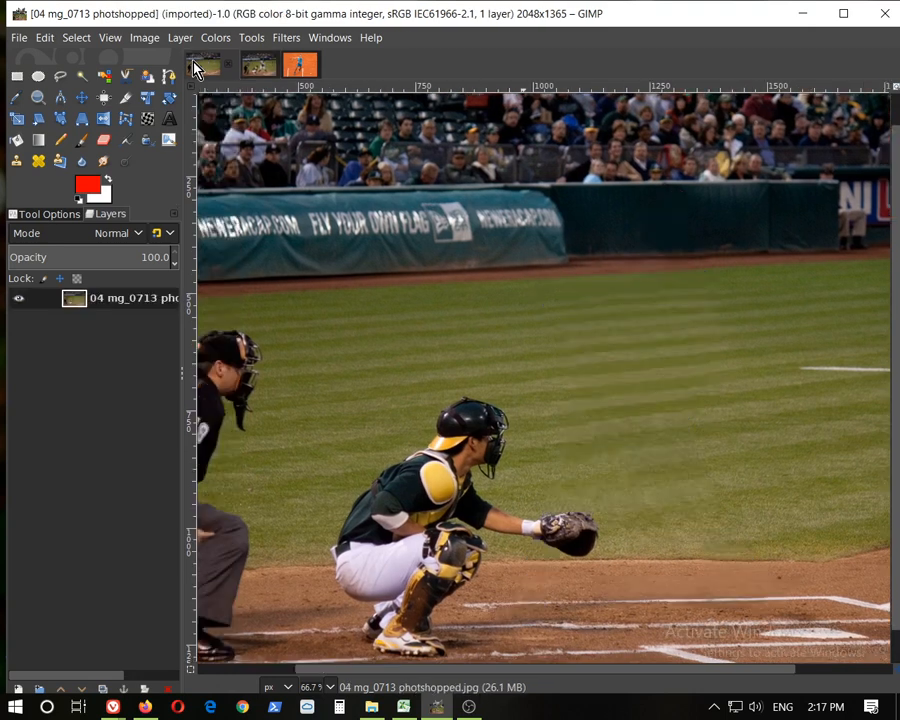
{"action": "left_click", "coordinate": [250, 67]}
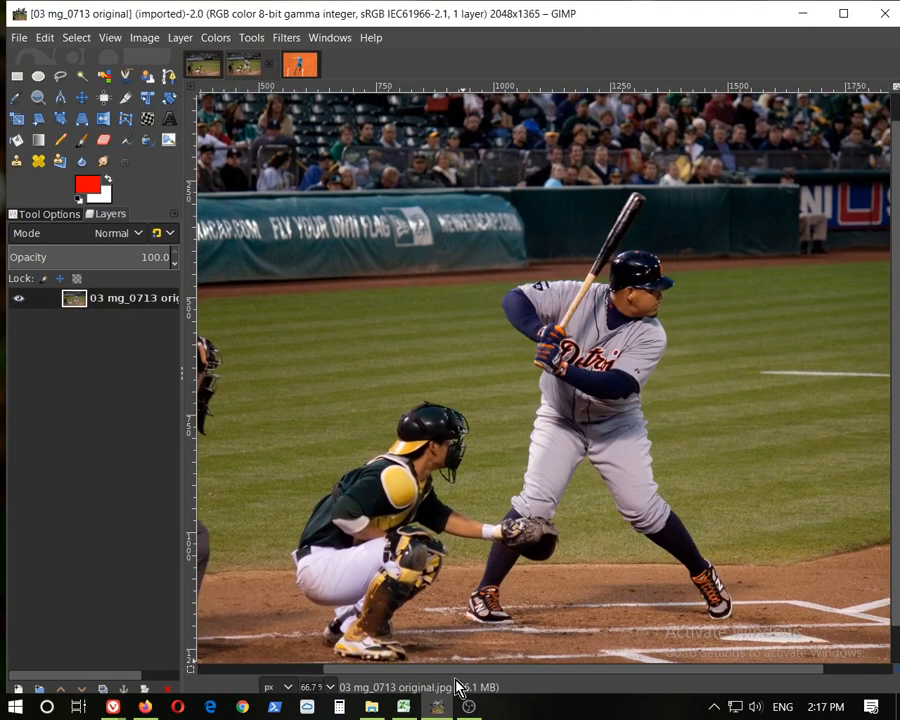
{"action": "left_click_drag", "start_coordinate": [463, 675], "coordinate": [444, 672]}
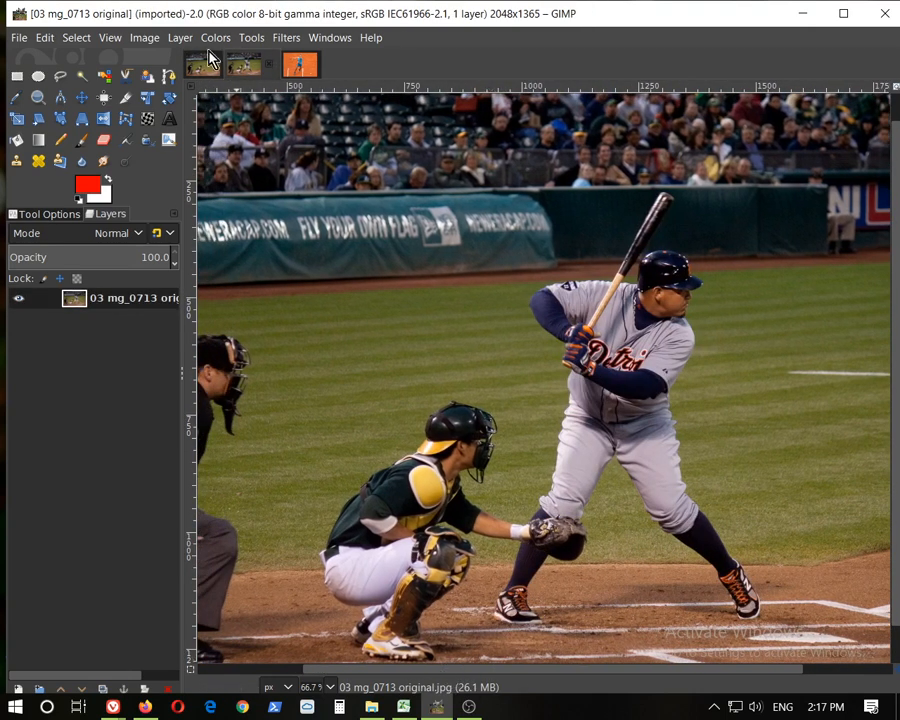
{"action": "left_click", "coordinate": [205, 68]}
{"action": "left_click", "coordinate": [264, 72]}
{"action": "left_click", "coordinate": [205, 72]}
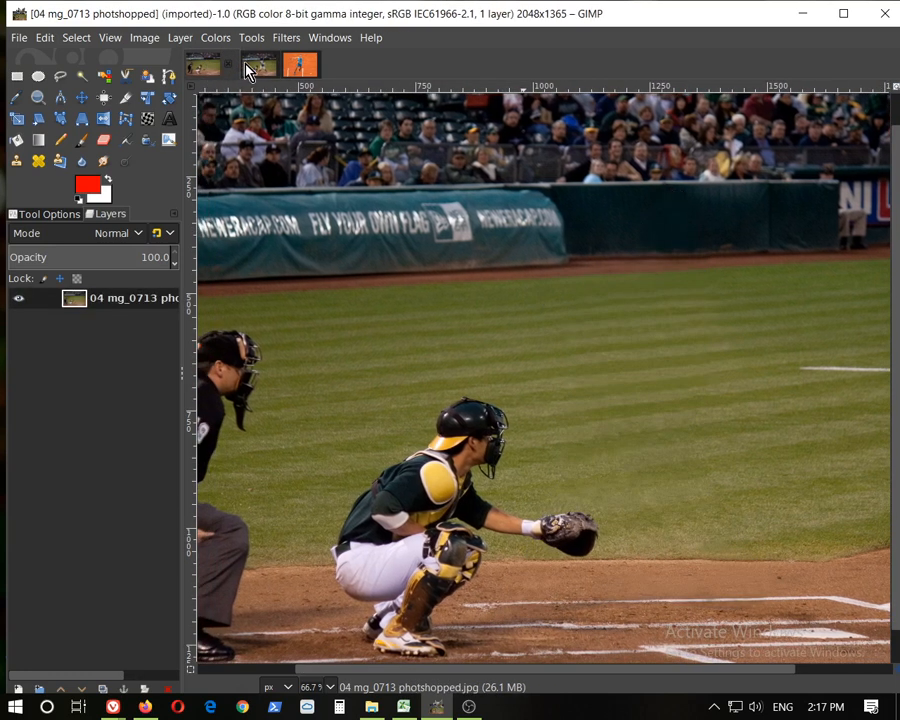
{"action": "left_click", "coordinate": [265, 72]}
{"action": "left_click", "coordinate": [200, 72]}
{"action": "left_click", "coordinate": [265, 70]}
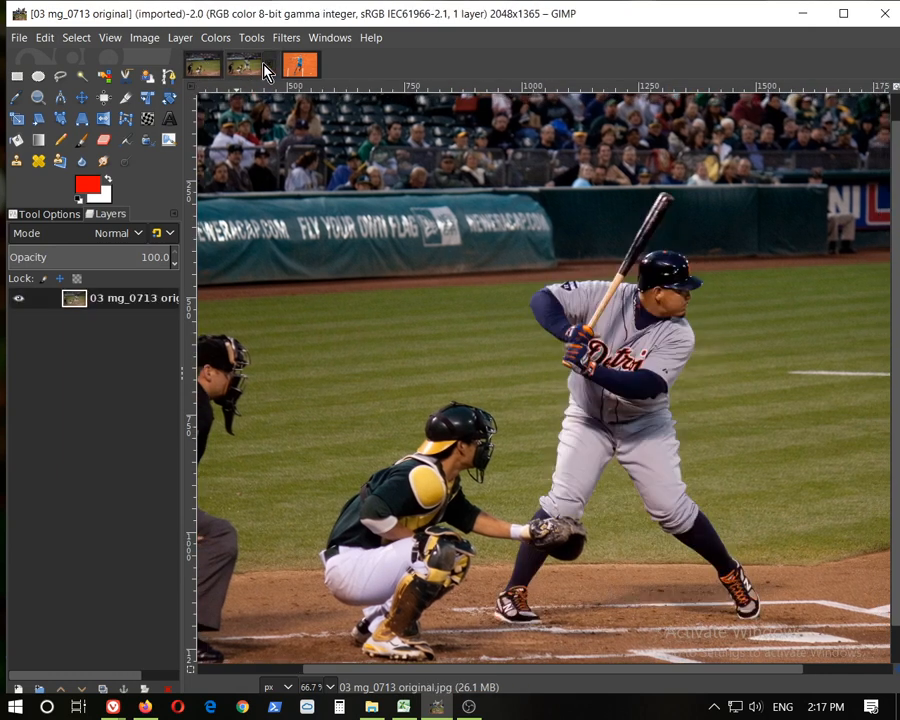
Examine the bat and the batter's legs in the original up close, alternating with the edited version
{"action": "scroll", "coordinate": [677, 233], "scroll_direction": "up", "scroll_amount": 6}
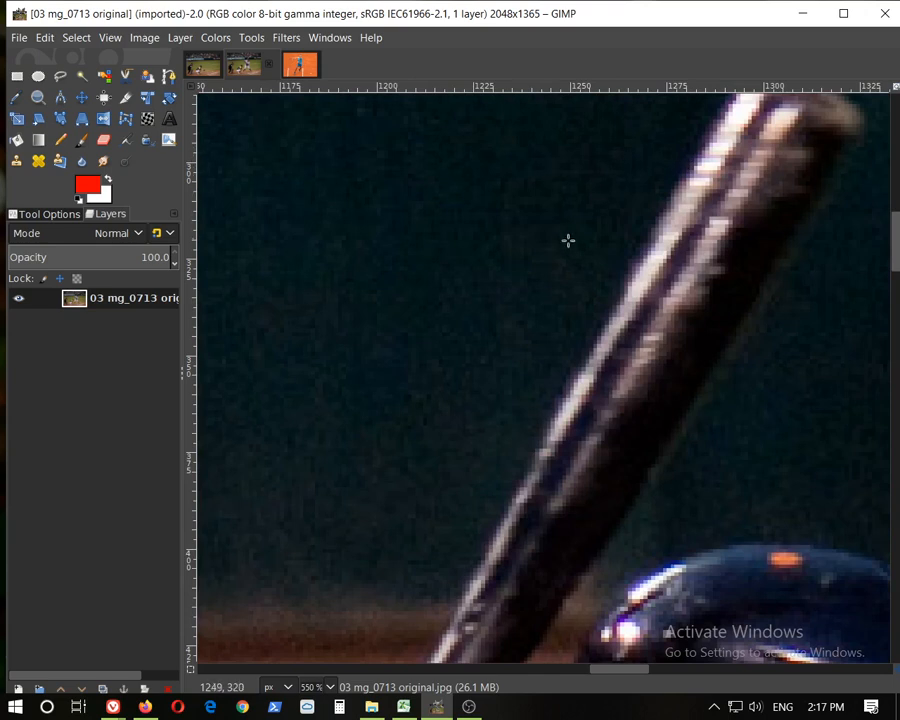
{"action": "scroll", "coordinate": [594, 247], "scroll_direction": "down", "scroll_amount": 7}
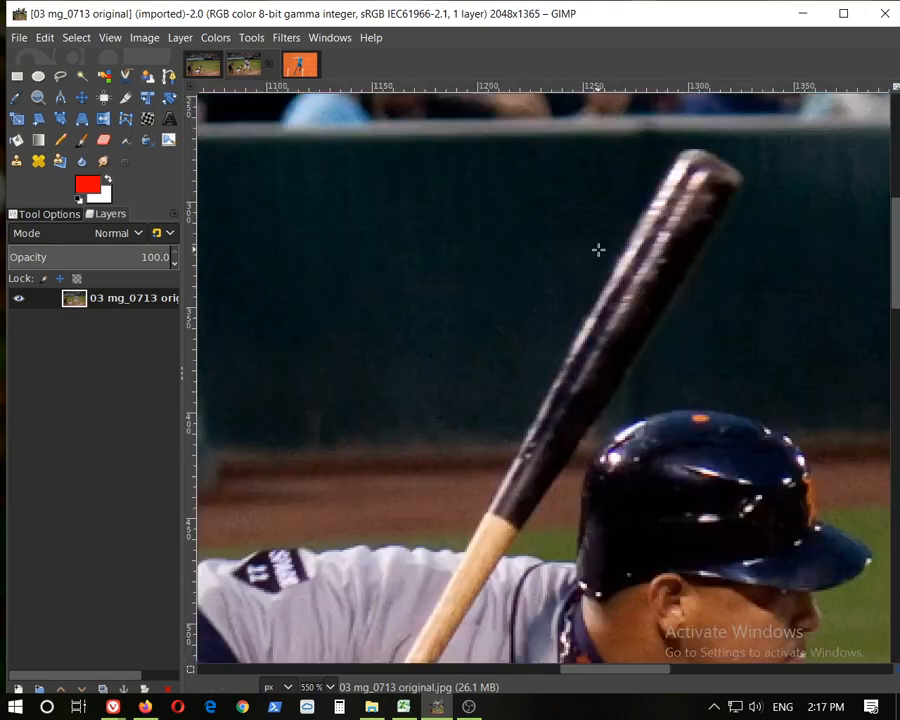
{"action": "scroll", "coordinate": [598, 248], "scroll_direction": "up", "scroll_amount": 1}
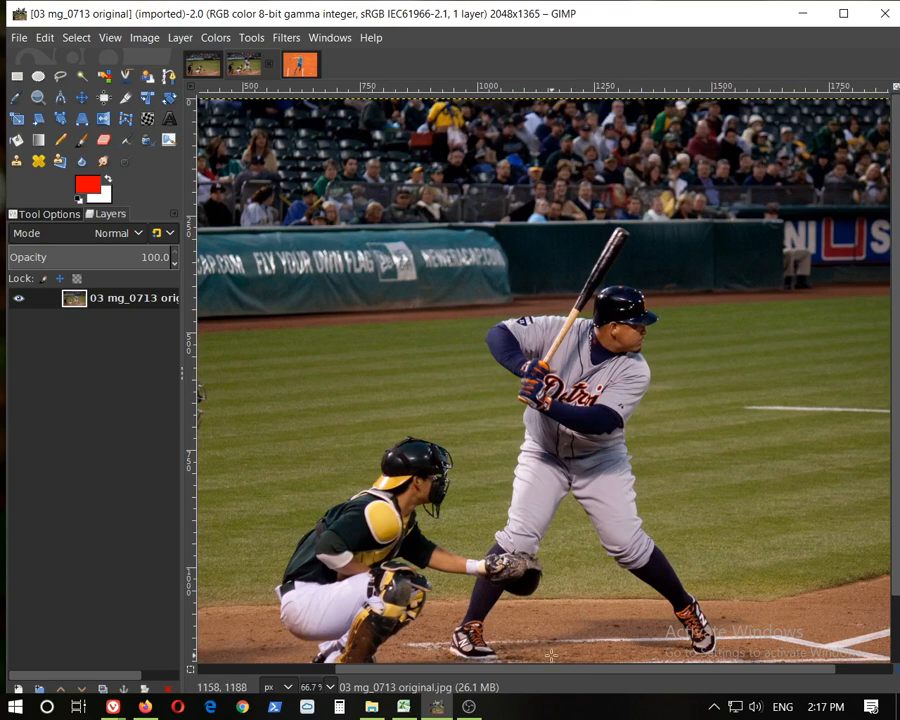
{"action": "left_click_drag", "start_coordinate": [538, 670], "coordinate": [512, 673]}
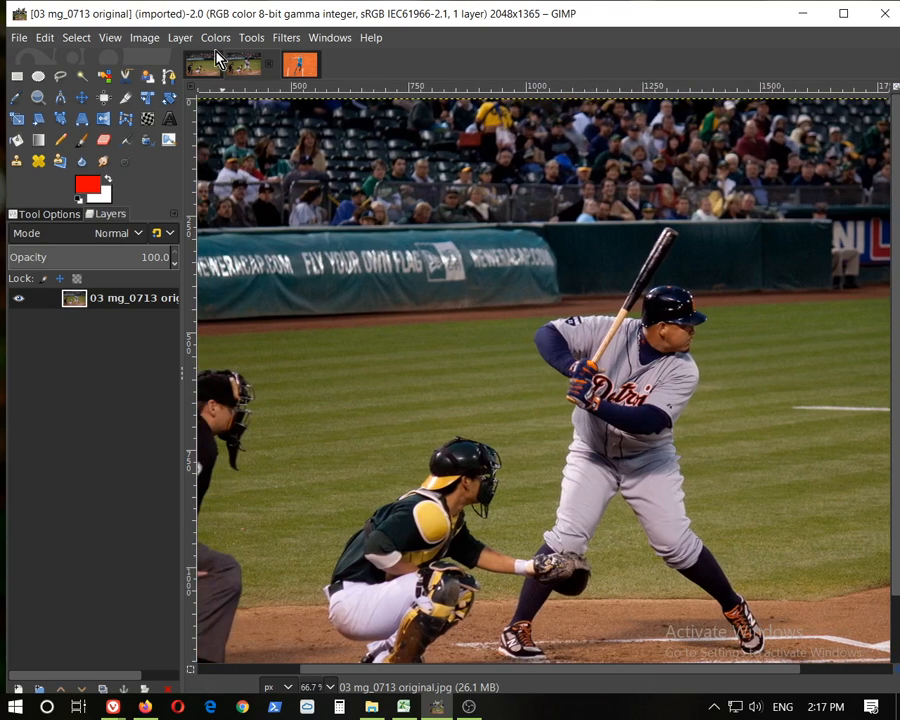
{"action": "left_click", "coordinate": [214, 66]}
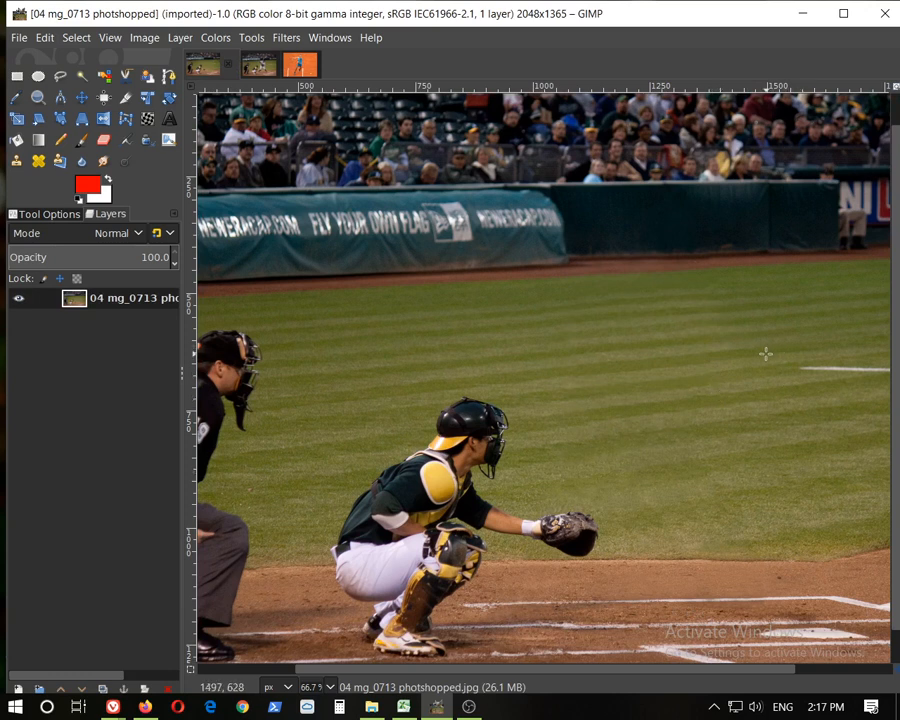
{"action": "left_click", "coordinate": [258, 68]}
{"action": "scroll", "coordinate": [591, 420], "scroll_direction": "down", "scroll_amount": 2}
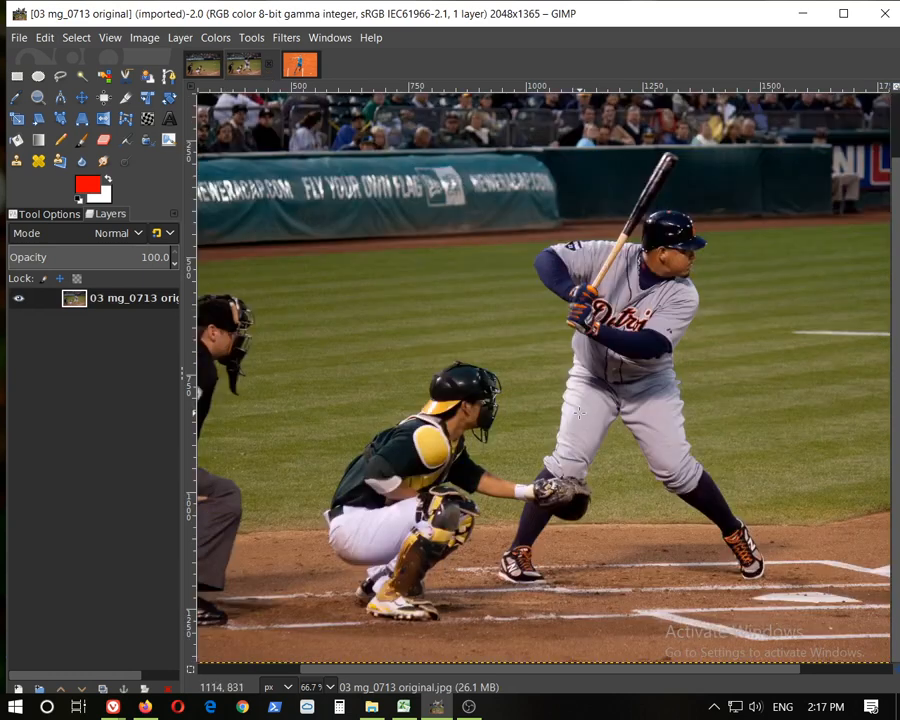
{"action": "scroll", "coordinate": [810, 590], "scroll_direction": "up", "scroll_amount": 2}
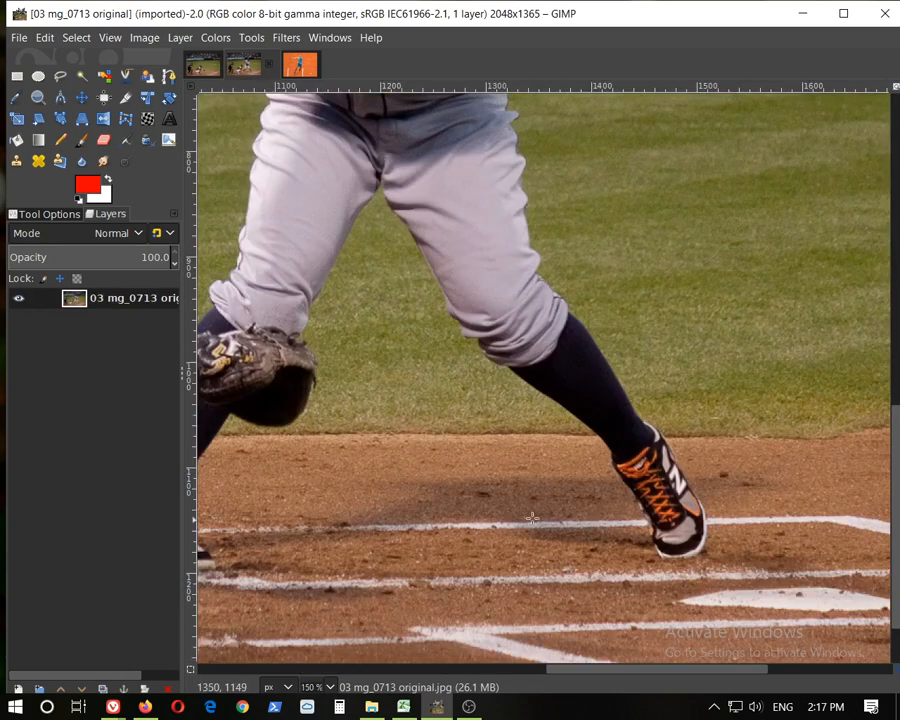
{"action": "left_click", "coordinate": [196, 66]}
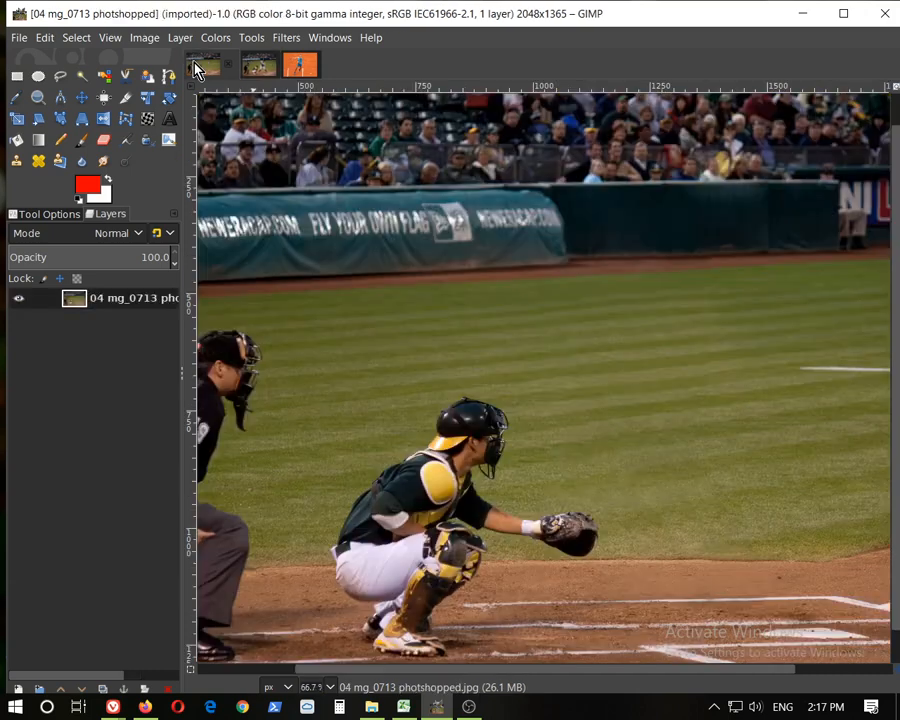
Zoom into the grass and dirt of the photoshopped image where the batter used to stand to check for retouching traces
{"action": "scroll", "coordinate": [700, 632], "scroll_direction": "up", "scroll_amount": 3}
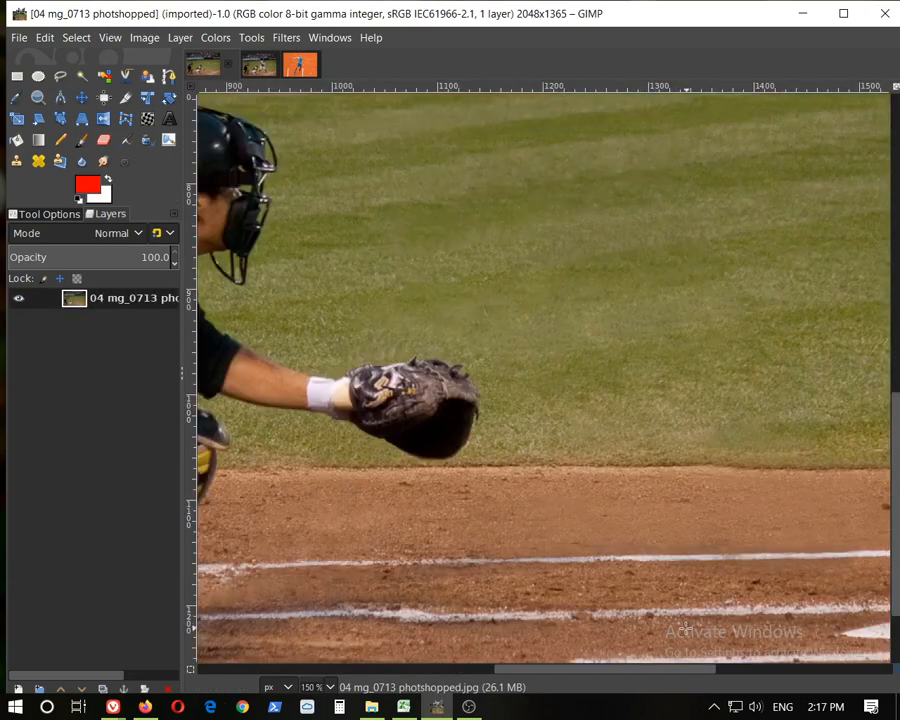
{"action": "scroll", "coordinate": [684, 603], "scroll_direction": "up", "scroll_amount": 3}
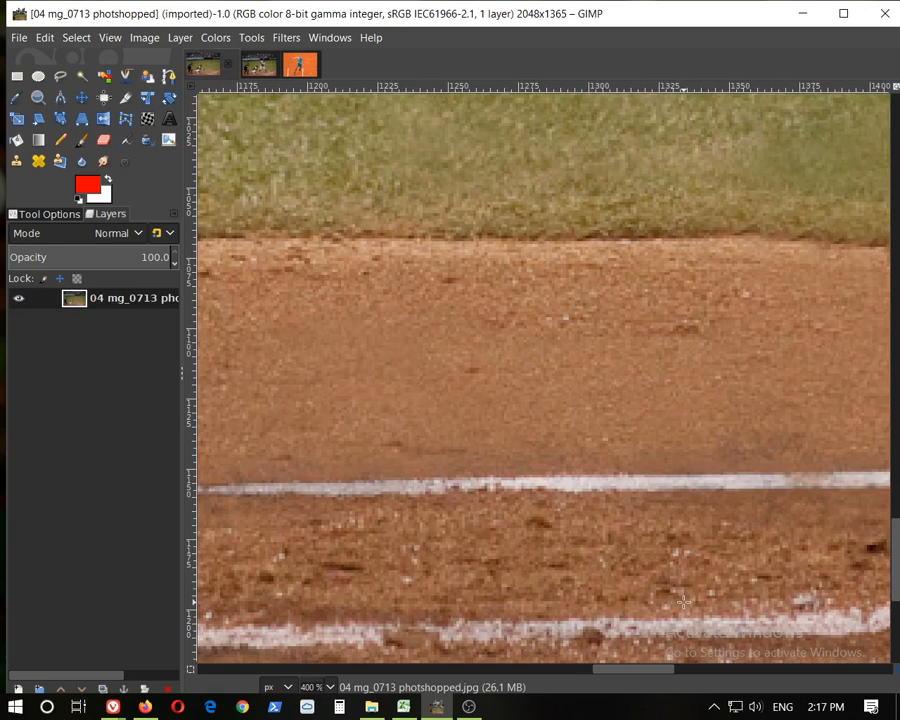
{"action": "scroll", "coordinate": [665, 549], "scroll_direction": "down", "scroll_amount": 5}
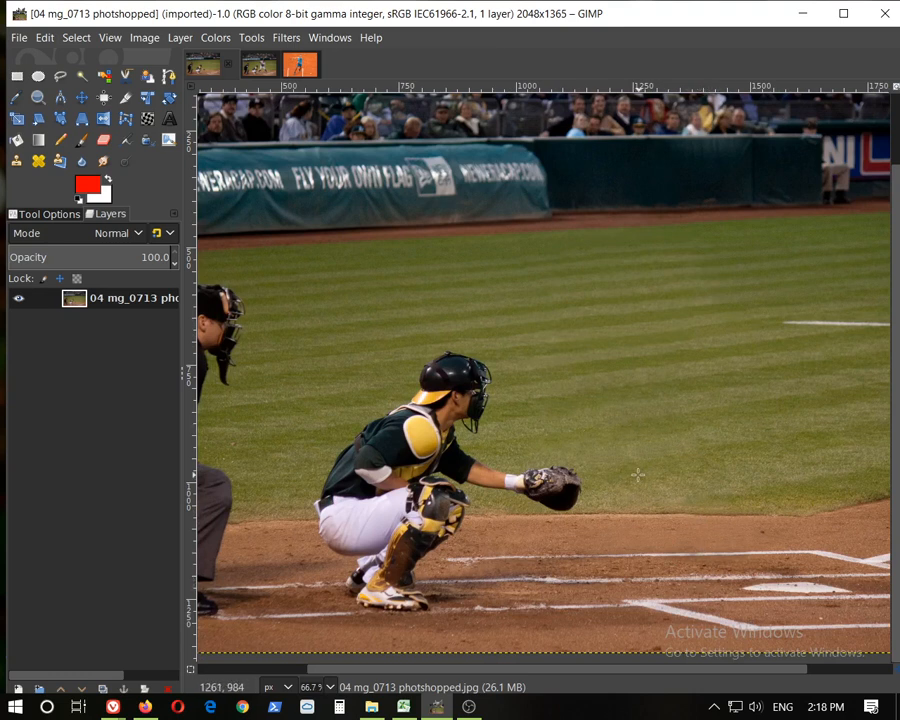
{"action": "scroll", "coordinate": [568, 427], "scroll_direction": "up", "scroll_amount": 2}
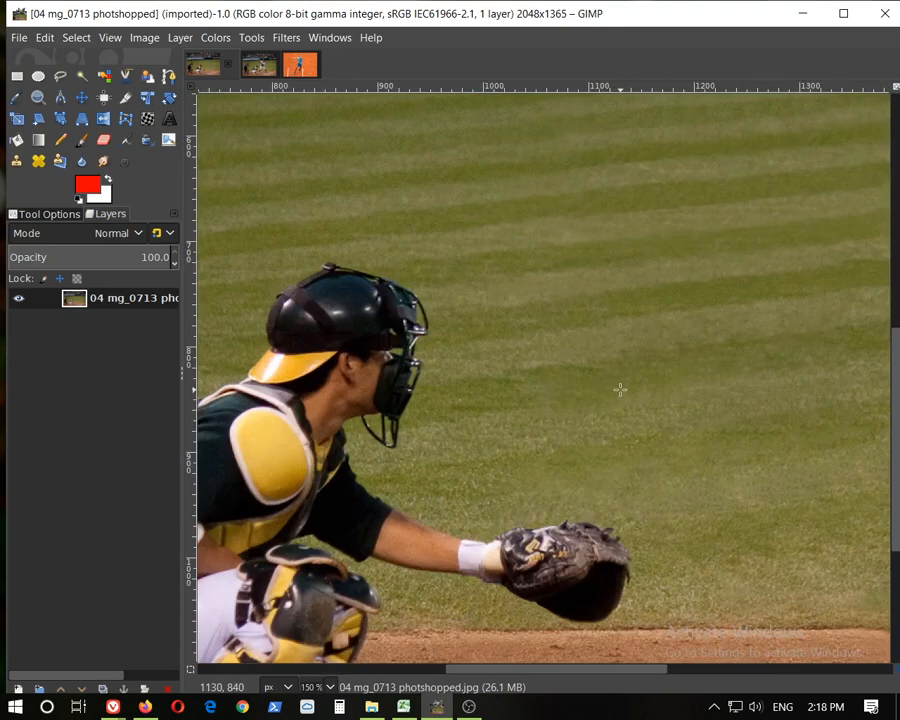
{"action": "scroll", "coordinate": [556, 384], "scroll_direction": "up", "scroll_amount": 1}
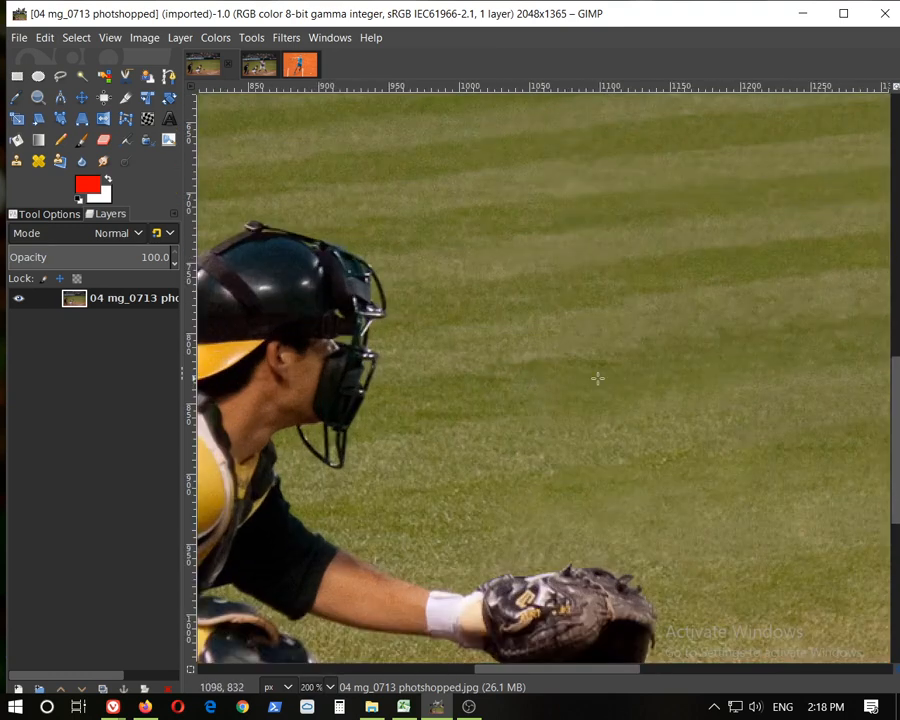
{"action": "scroll", "coordinate": [674, 380], "scroll_direction": "up", "scroll_amount": 3}
{"action": "scroll", "coordinate": [690, 300], "scroll_direction": "up", "scroll_amount": 3}
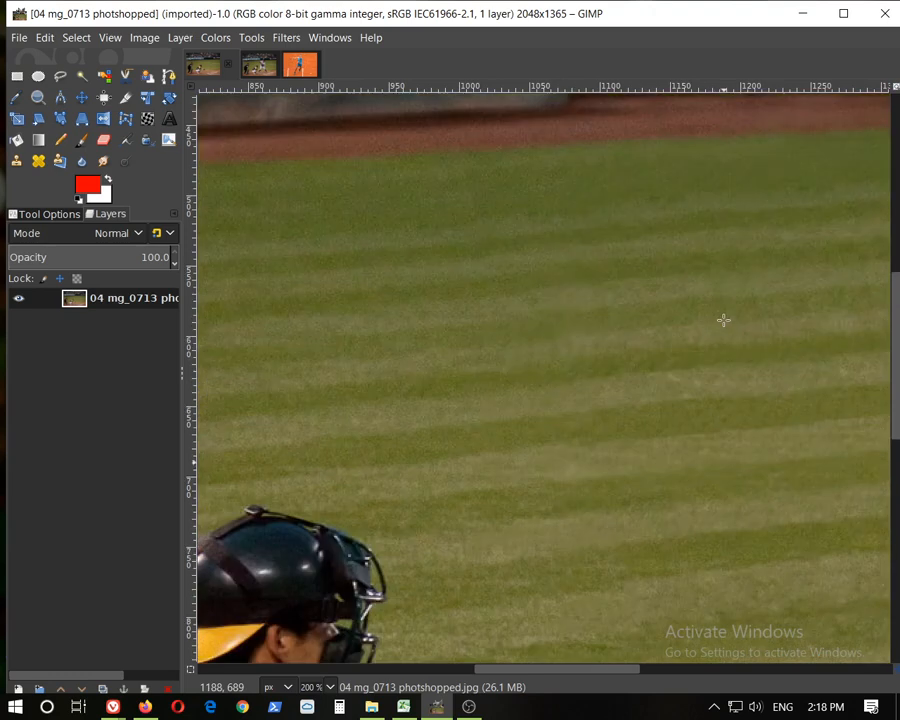
{"action": "scroll", "coordinate": [763, 358], "scroll_direction": "up", "scroll_amount": 2}
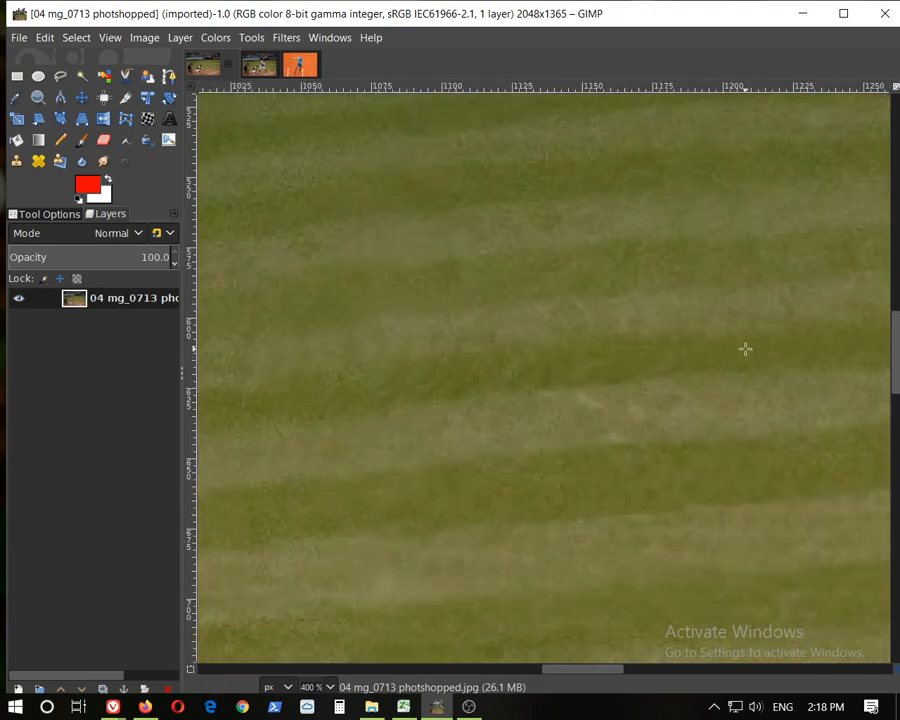
{"action": "scroll", "coordinate": [742, 352], "scroll_direction": "down", "scroll_amount": 2}
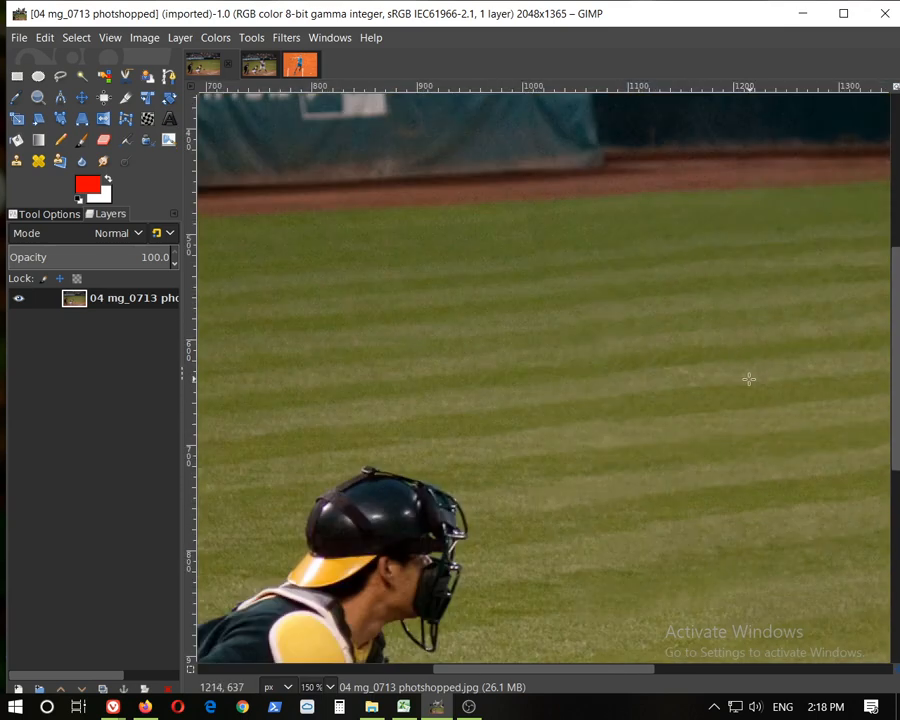
{"action": "scroll", "coordinate": [747, 378], "scroll_direction": "up", "scroll_amount": 1}
{"action": "scroll", "coordinate": [661, 358], "scroll_direction": "down", "scroll_amount": 2}
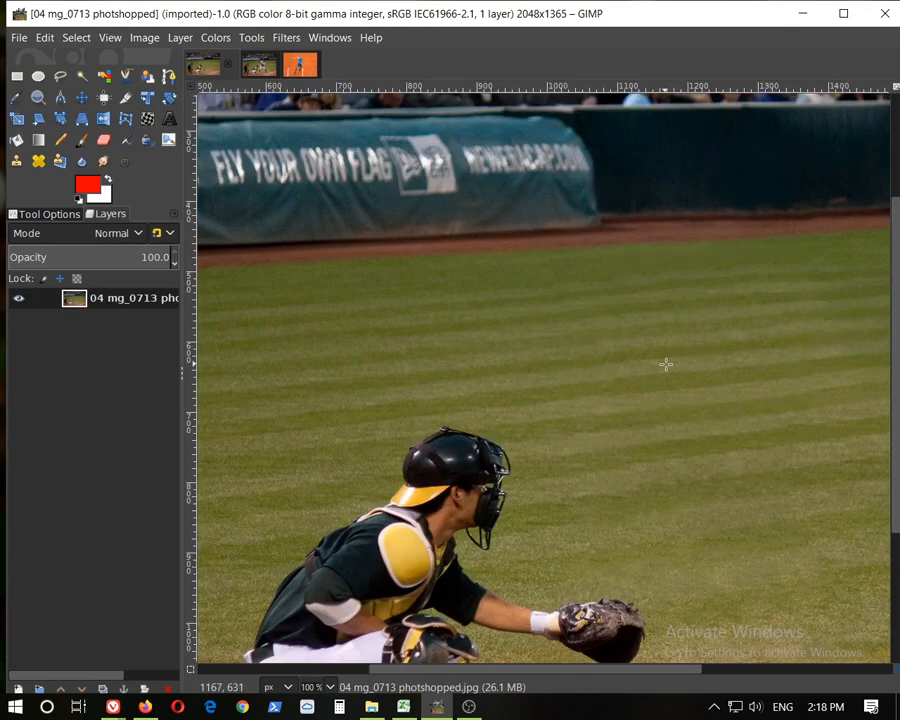
{"action": "scroll", "coordinate": [754, 412], "scroll_direction": "up", "scroll_amount": 2}
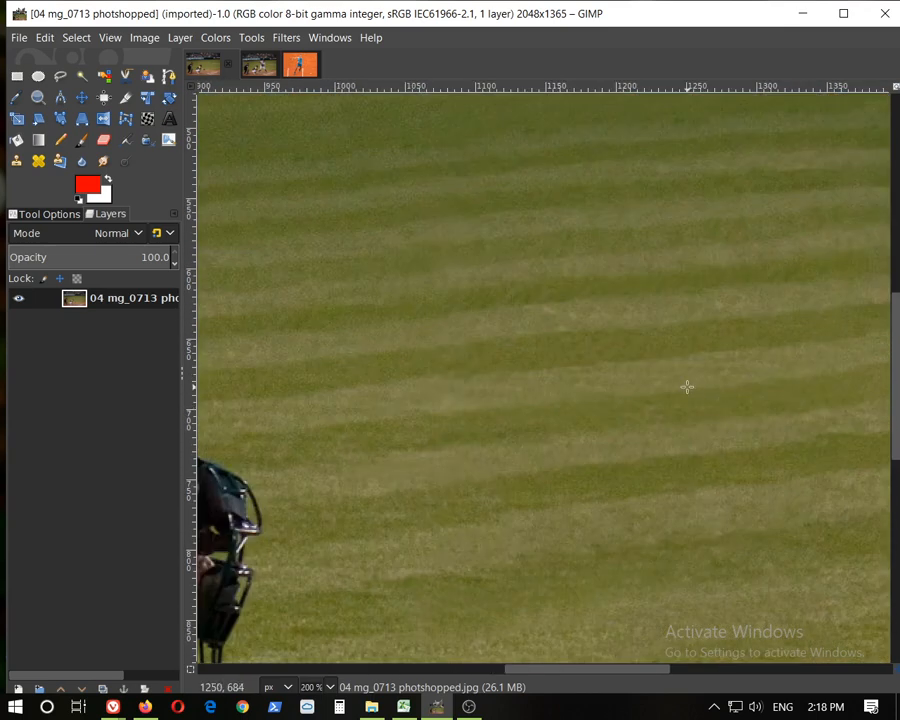
{"action": "scroll", "coordinate": [687, 386], "scroll_direction": "down", "scroll_amount": 3}
{"action": "scroll", "coordinate": [750, 560], "scroll_direction": "down", "scroll_amount": 1}
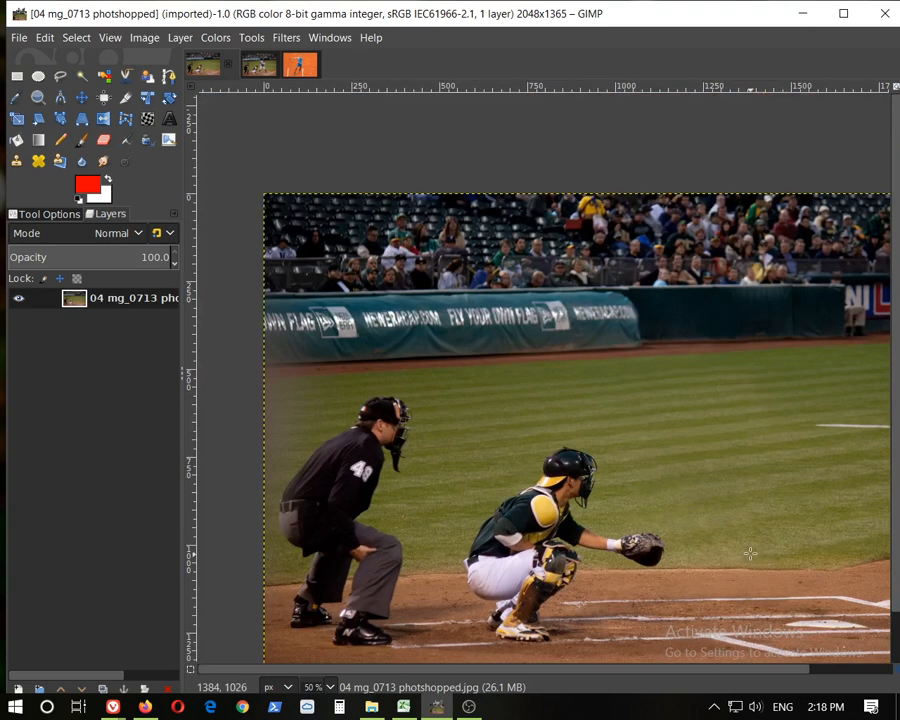
Pan and zoom through the original and photoshopped baseball photos, switching between them to compare the batter's area
{"action": "scroll", "coordinate": [740, 545], "scroll_direction": "up", "scroll_amount": 1}
{"action": "left_click_drag", "start_coordinate": [627, 673], "coordinate": [668, 674]}
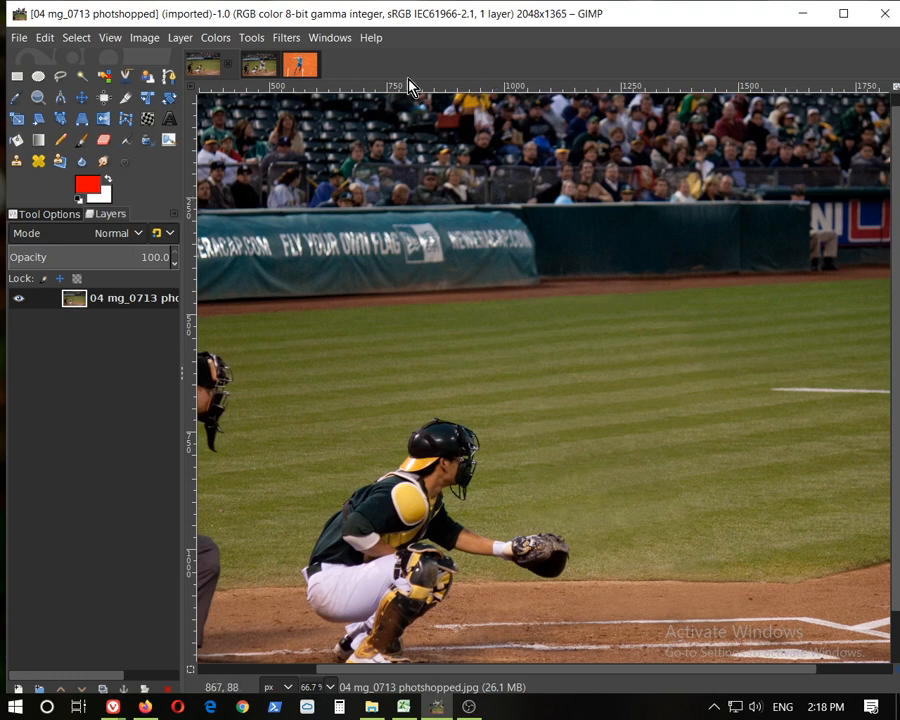
{"action": "left_click", "coordinate": [258, 68]}
{"action": "scroll", "coordinate": [572, 350], "scroll_direction": "up", "scroll_amount": 5}
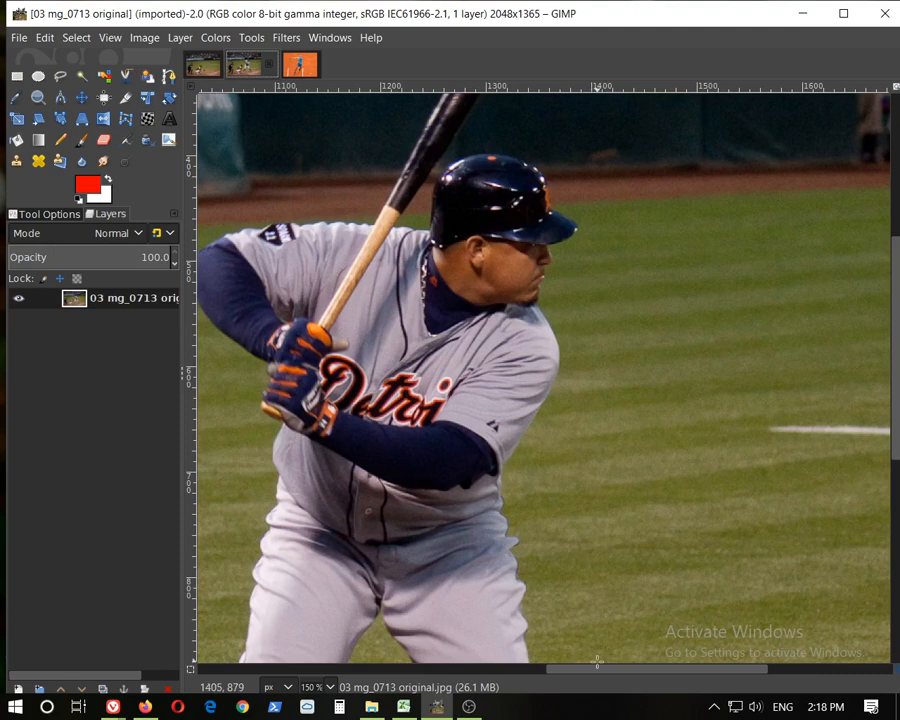
{"action": "left_click_drag", "start_coordinate": [599, 670], "coordinate": [540, 670]}
{"action": "scroll", "coordinate": [665, 376], "scroll_direction": "down", "scroll_amount": 3}
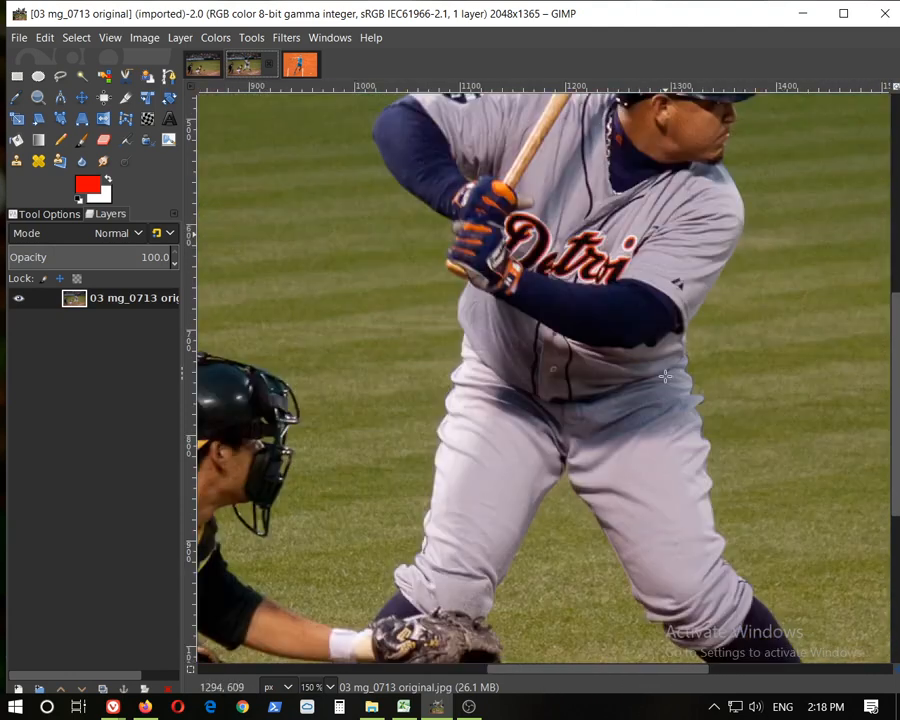
{"action": "scroll", "coordinate": [716, 305], "scroll_direction": "down", "scroll_amount": 2, "text": "ctrl"}
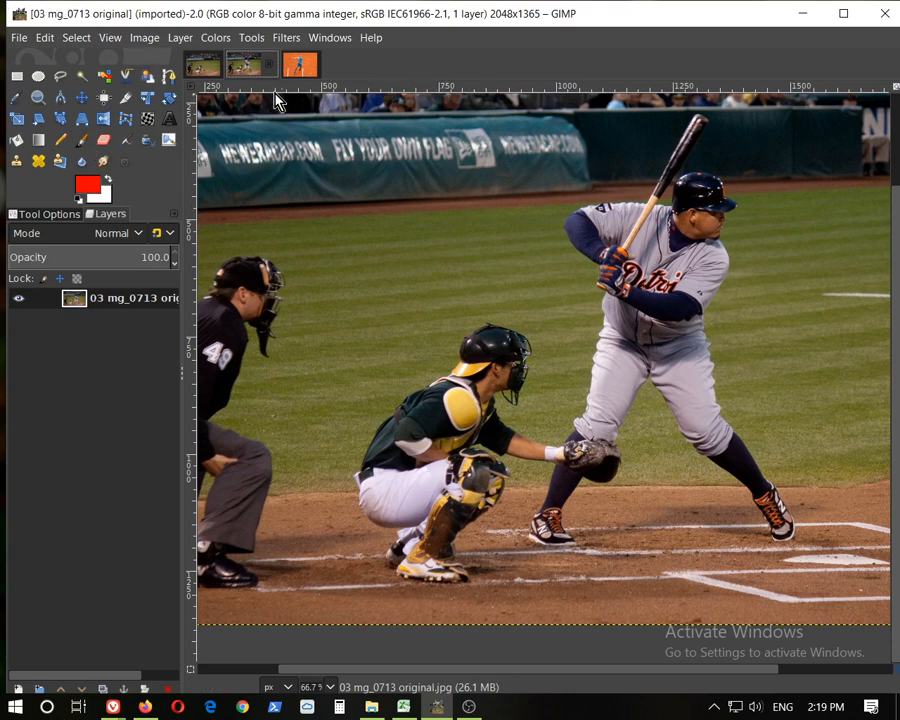
{"action": "left_click", "coordinate": [204, 68]}
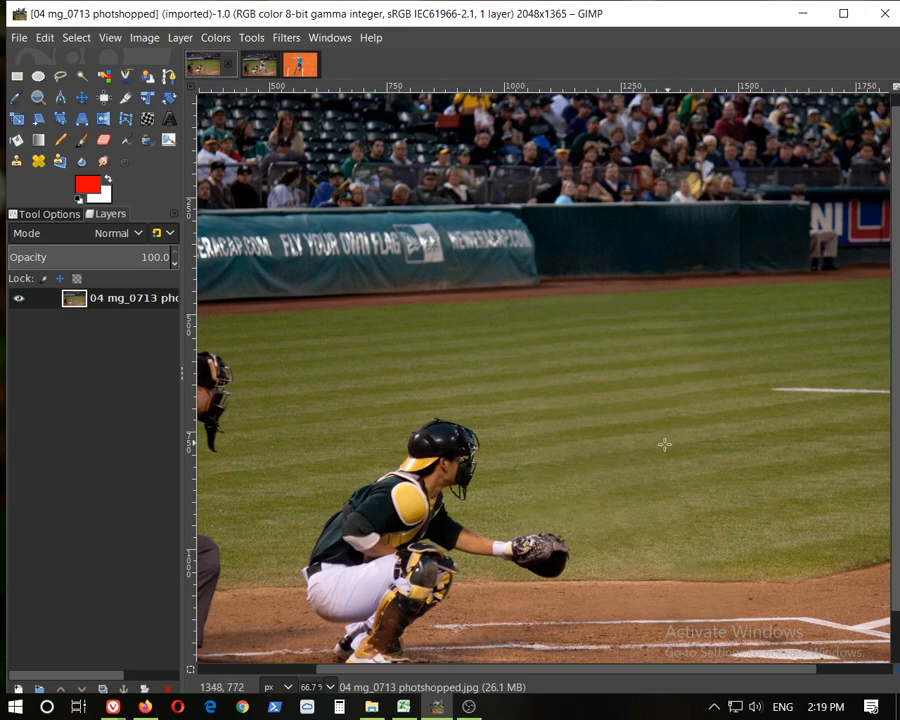
{"action": "scroll", "coordinate": [660, 442], "scroll_direction": "up", "scroll_amount": 1}
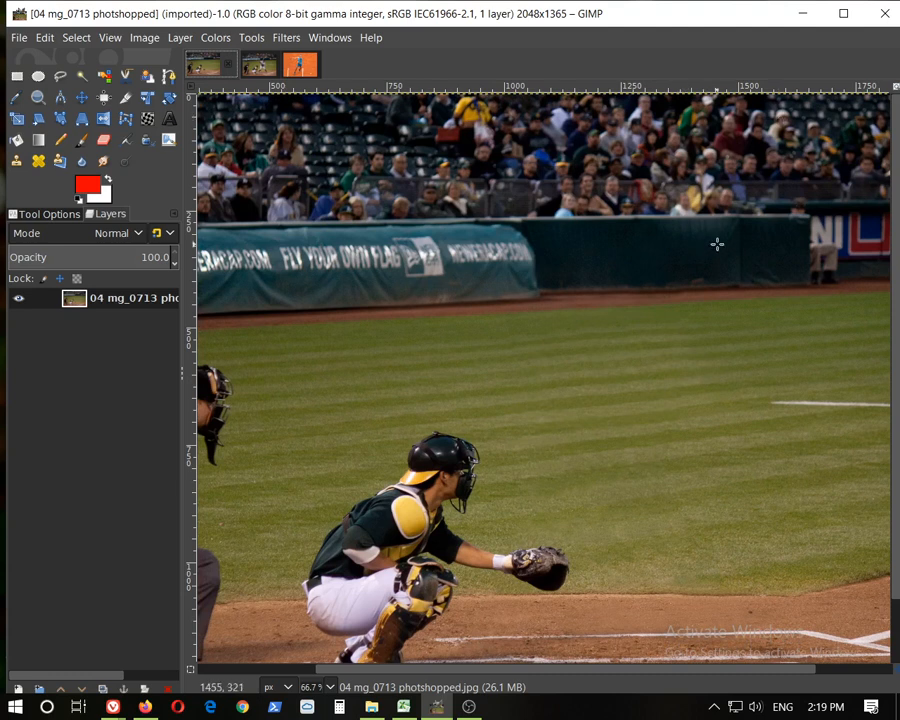
Switch to the nadal1.jpg image and zoom in closely on the player's ankle and shoe to inspect pixel detail
{"action": "left_click", "coordinate": [300, 66]}
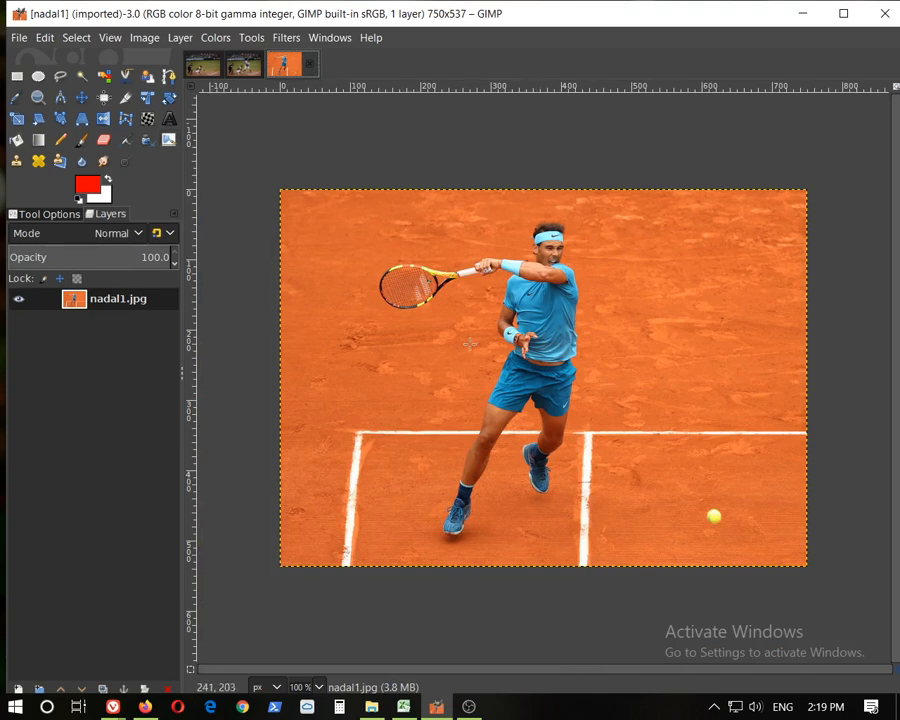
{"action": "scroll", "coordinate": [465, 490], "scroll_direction": "up", "scroll_amount": 4}
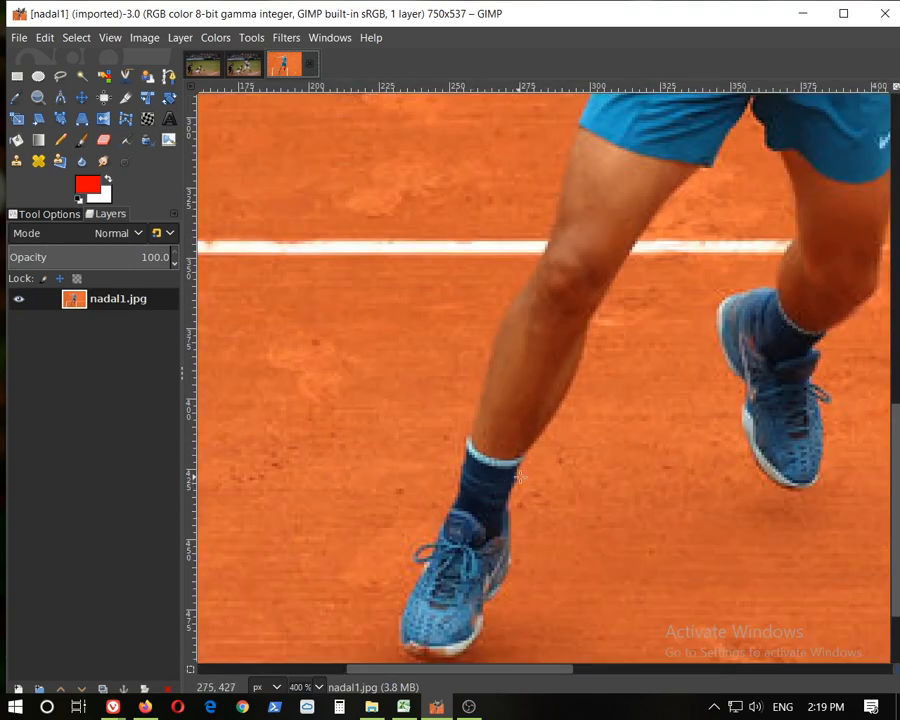
{"action": "scroll", "coordinate": [509, 479], "scroll_direction": "up", "scroll_amount": 1}
{"action": "scroll", "coordinate": [522, 477], "scroll_direction": "down", "scroll_amount": 5}
{"action": "scroll", "coordinate": [522, 477], "scroll_direction": "up", "scroll_amount": 7}
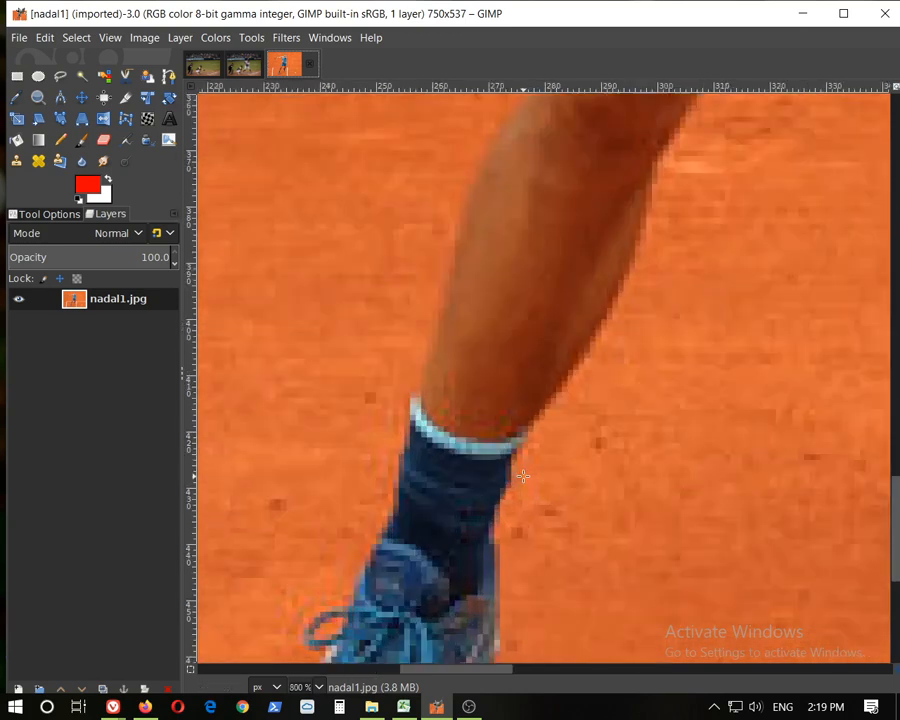
{"action": "scroll", "coordinate": [523, 477], "scroll_direction": "down", "scroll_amount": 2}
{"action": "scroll", "coordinate": [523, 476], "scroll_direction": "up", "scroll_amount": 2}
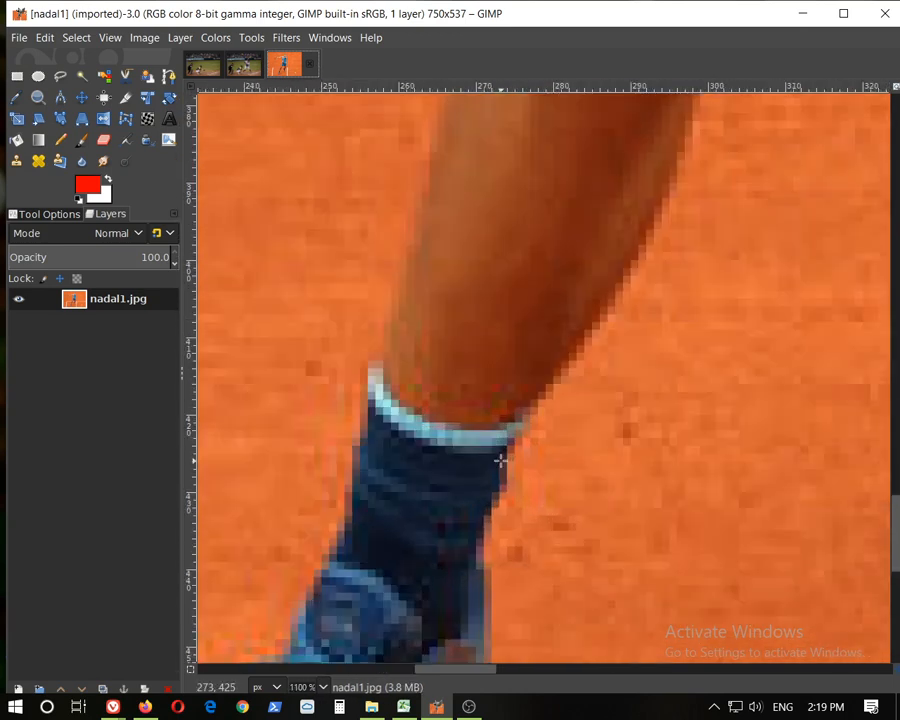
{"action": "scroll", "coordinate": [500, 463], "scroll_direction": "down", "scroll_amount": 4}
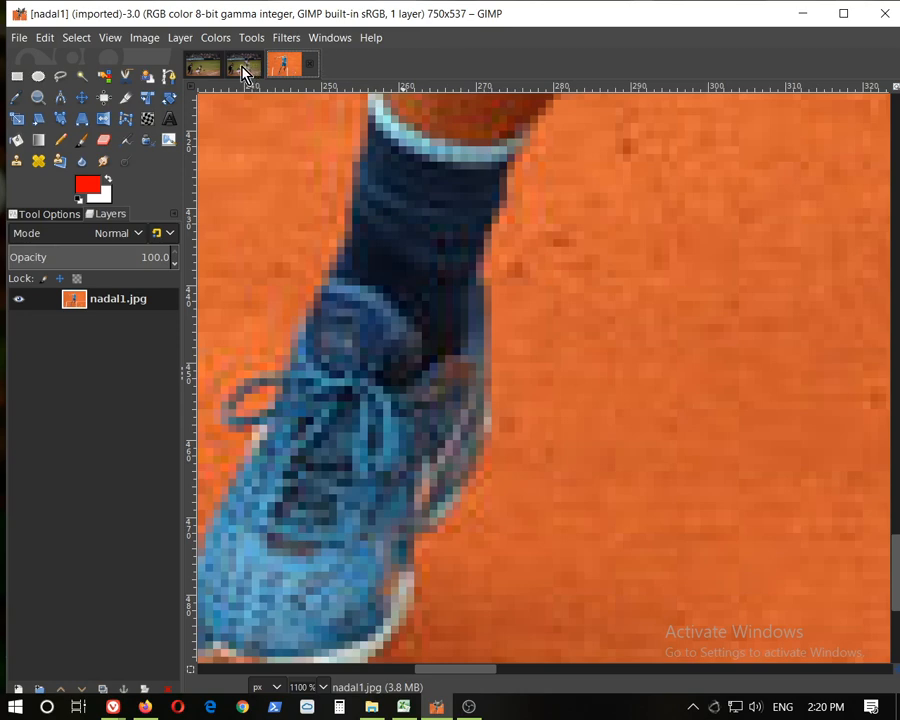
{"action": "left_click", "coordinate": [94, 131]}
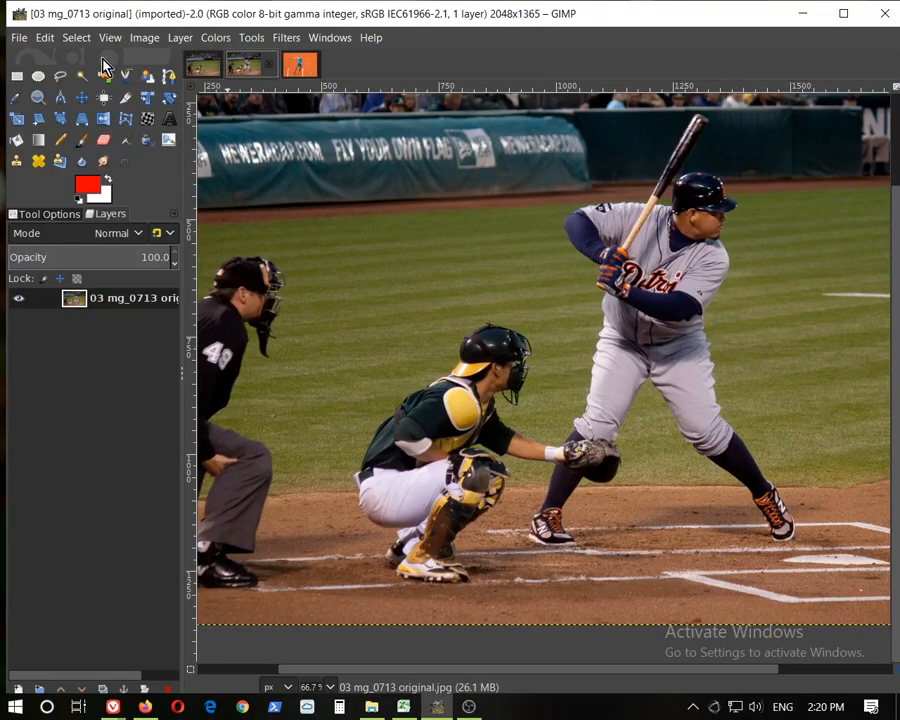
{"action": "left_click", "coordinate": [19, 37]}
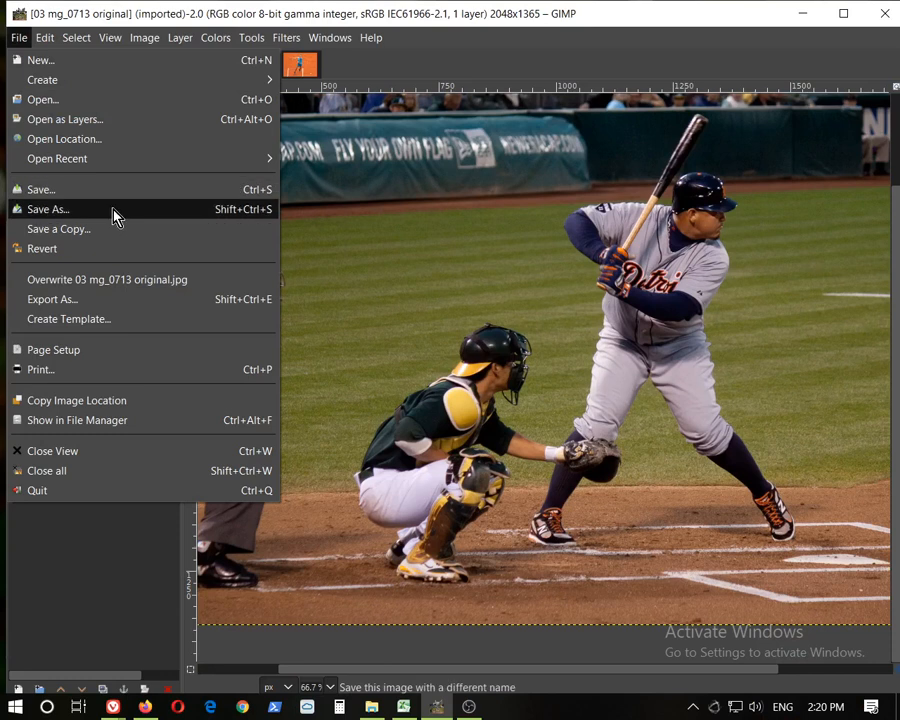
{"action": "left_click", "coordinate": [147, 250]}
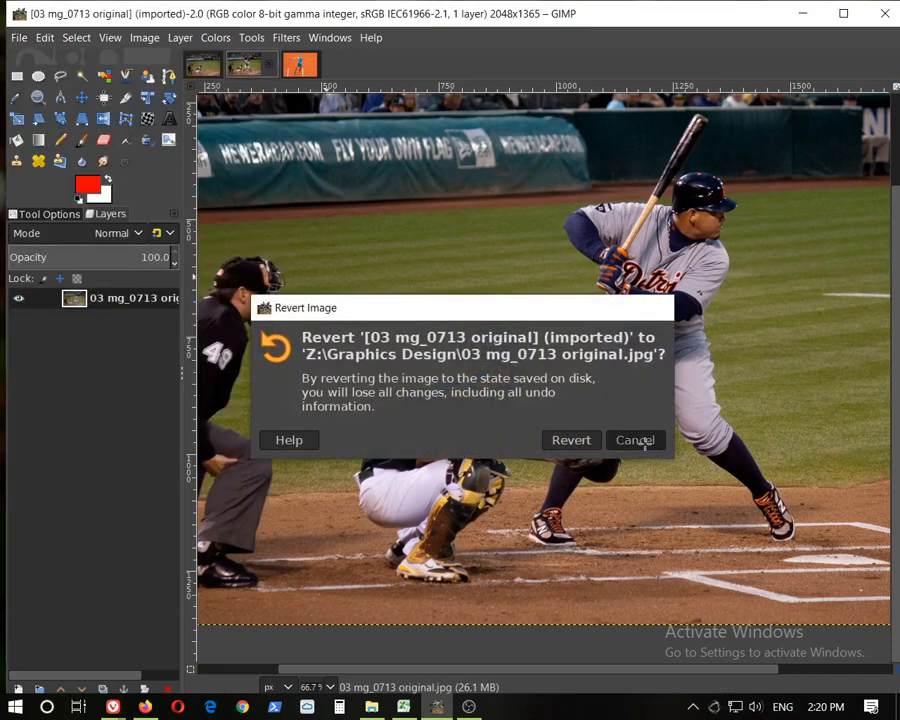
{"action": "left_click", "coordinate": [645, 453]}
Open the recent file nadal.jpg
{"action": "left_click", "coordinate": [20, 40]}
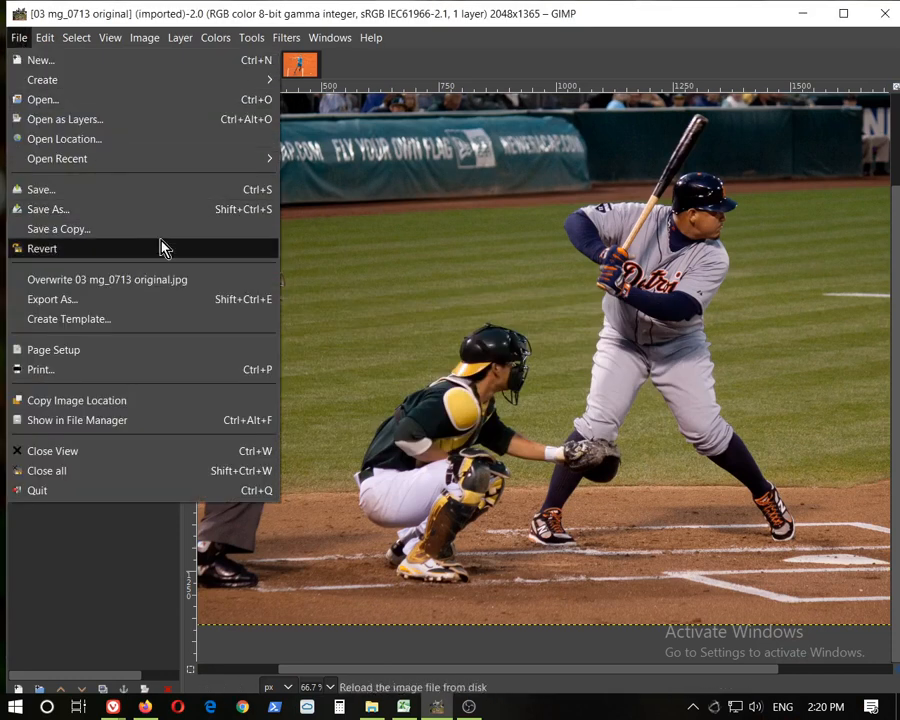
{"action": "mouse_move", "coordinate": [212, 163]}
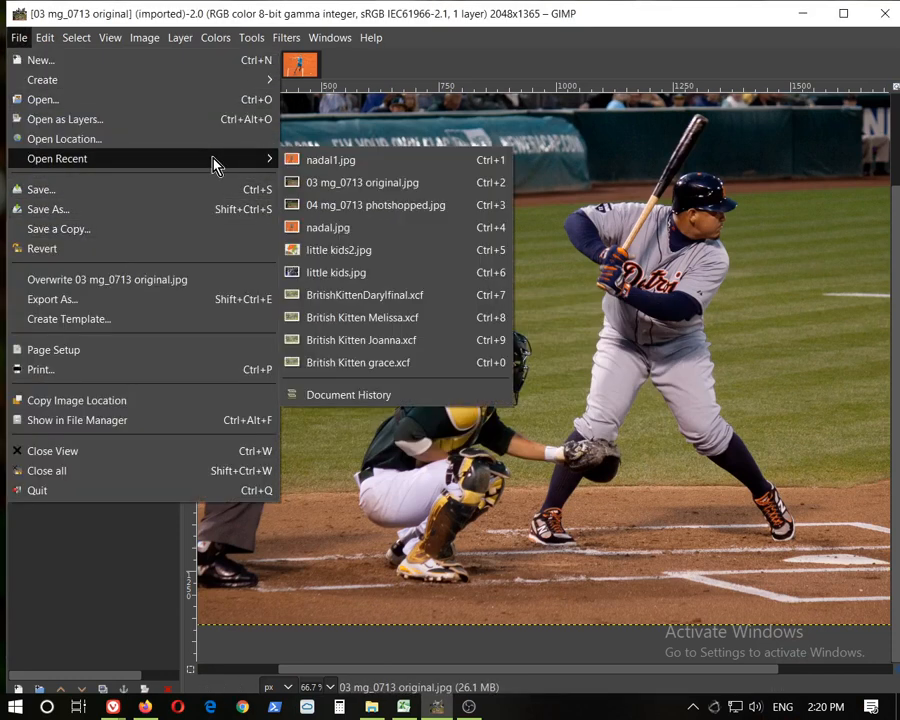
{"action": "left_click", "coordinate": [363, 233]}
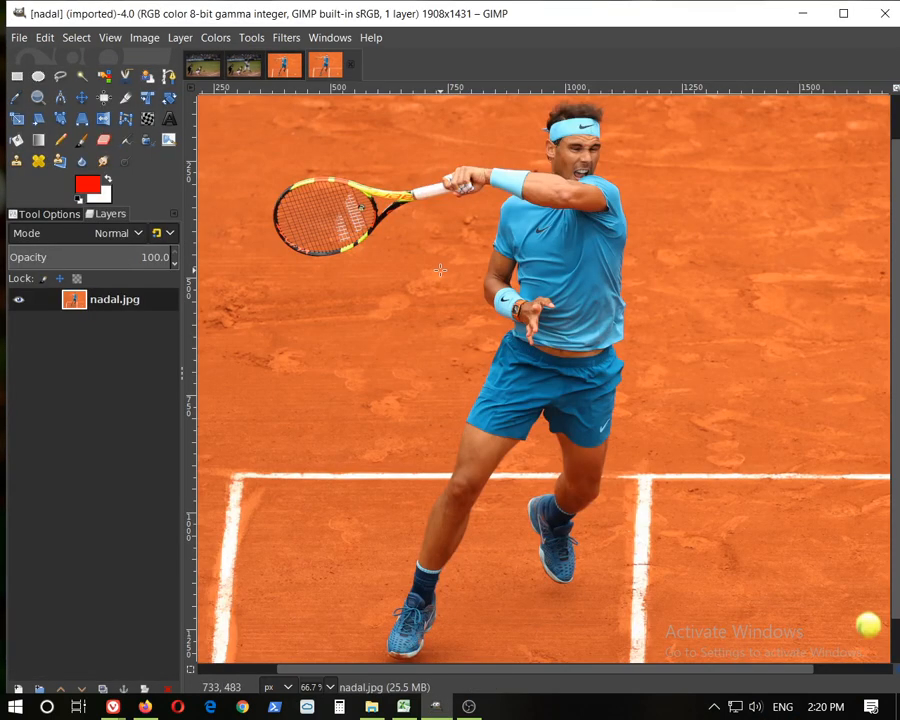
Compare nadal1.jpg with nadal.jpg by zooming into the shoe of the larger image and panning around it
{"action": "left_click", "coordinate": [283, 66]}
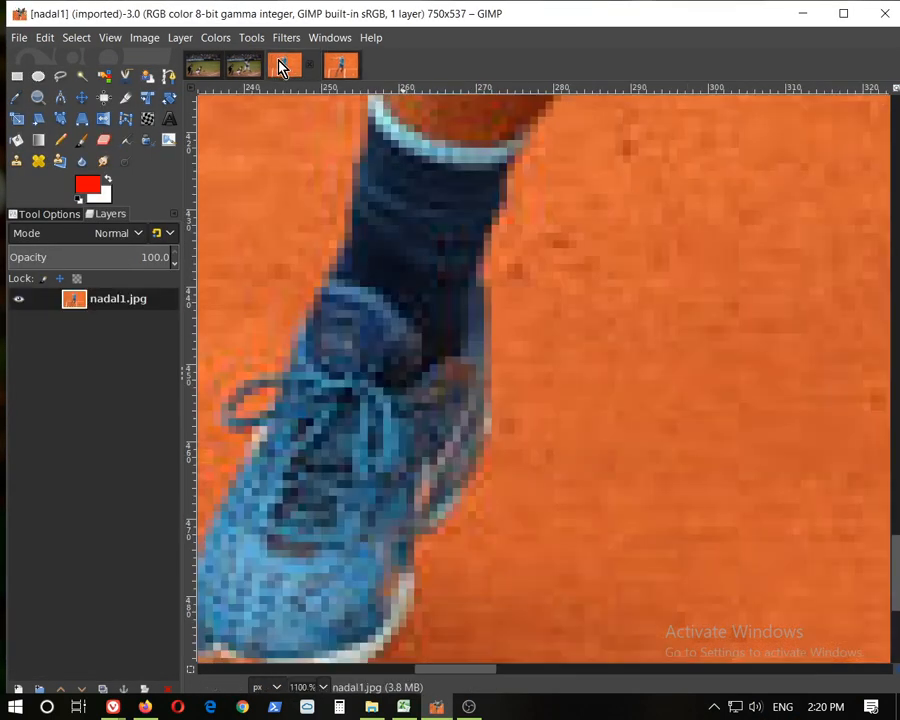
{"action": "left_click", "coordinate": [310, 66]}
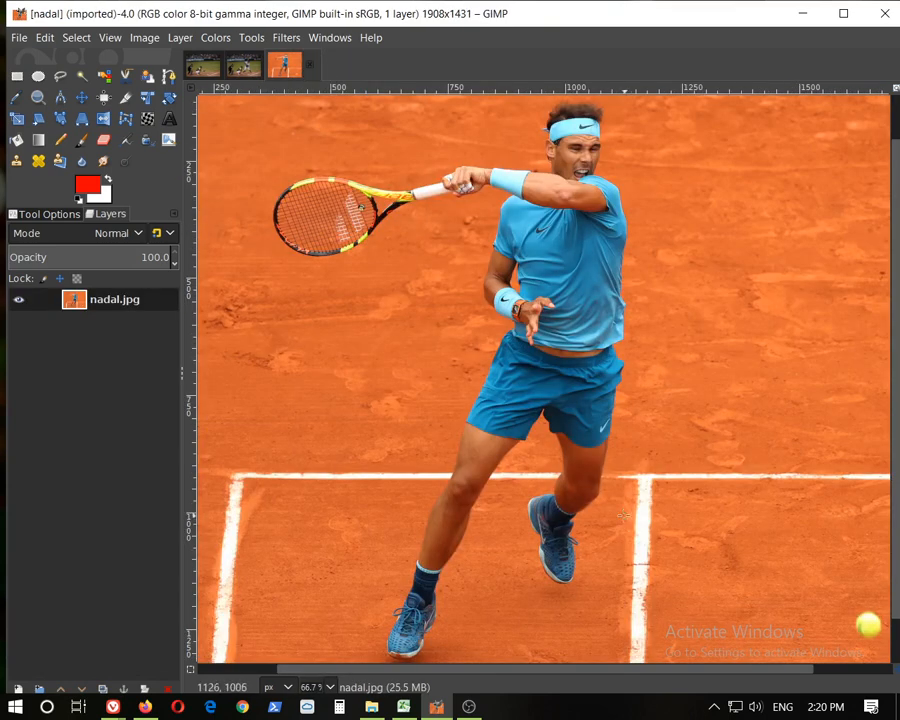
{"action": "scroll", "coordinate": [430, 600], "scroll_direction": "up", "scroll_amount": 6}
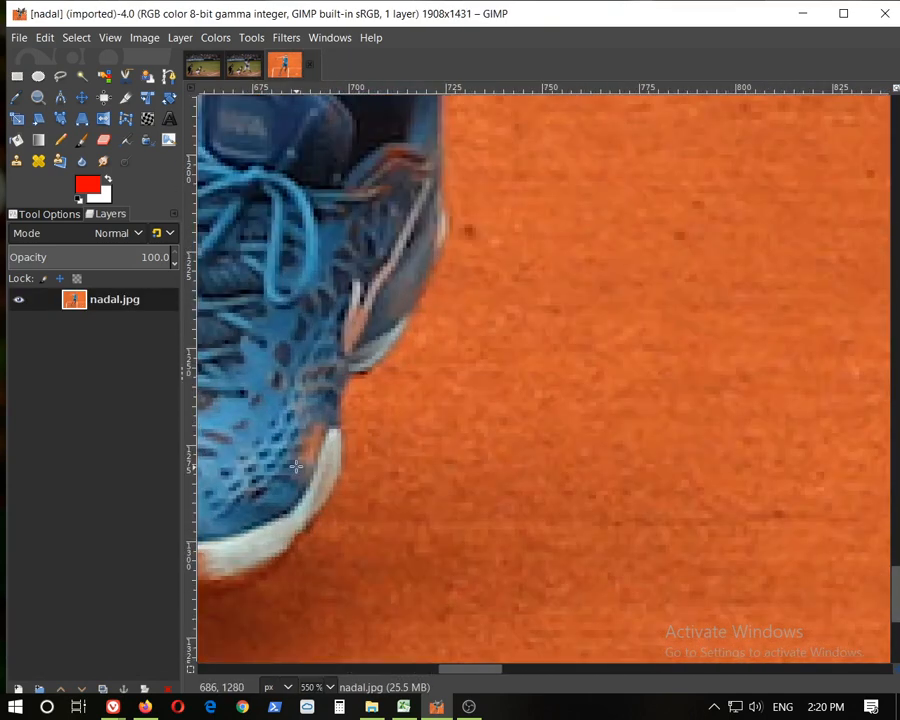
{"action": "mouse_move", "coordinate": [480, 670]}
{"action": "left_mouse_down"}
{"action": "mouse_move", "coordinate": [426, 670]}
{"action": "mouse_move", "coordinate": [467, 670]}
{"action": "left_mouse_up"}
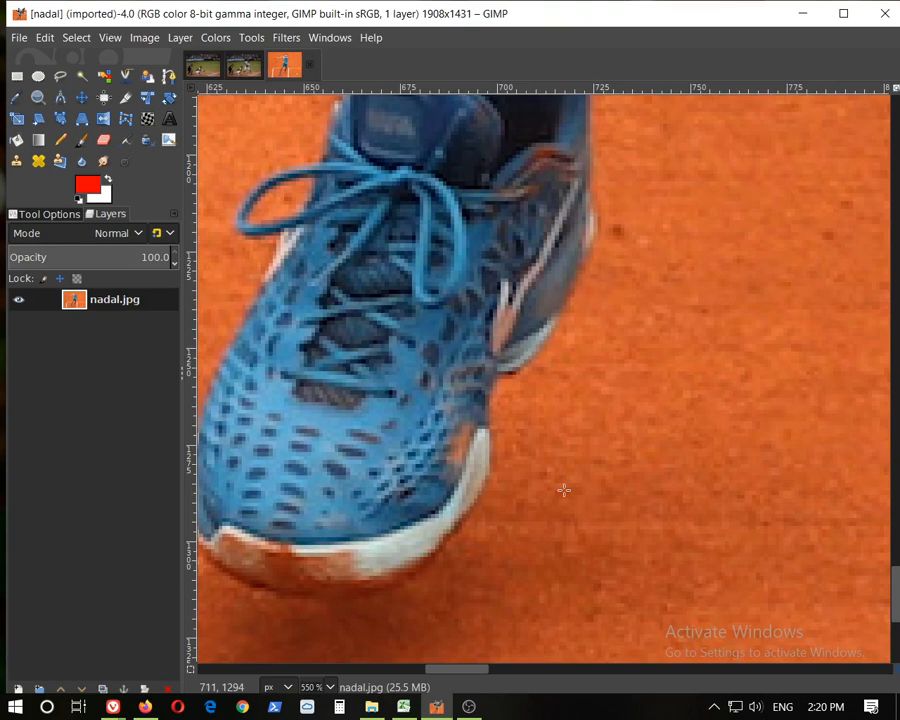
{"action": "scroll", "coordinate": [647, 372], "scroll_direction": "down", "scroll_amount": 3}
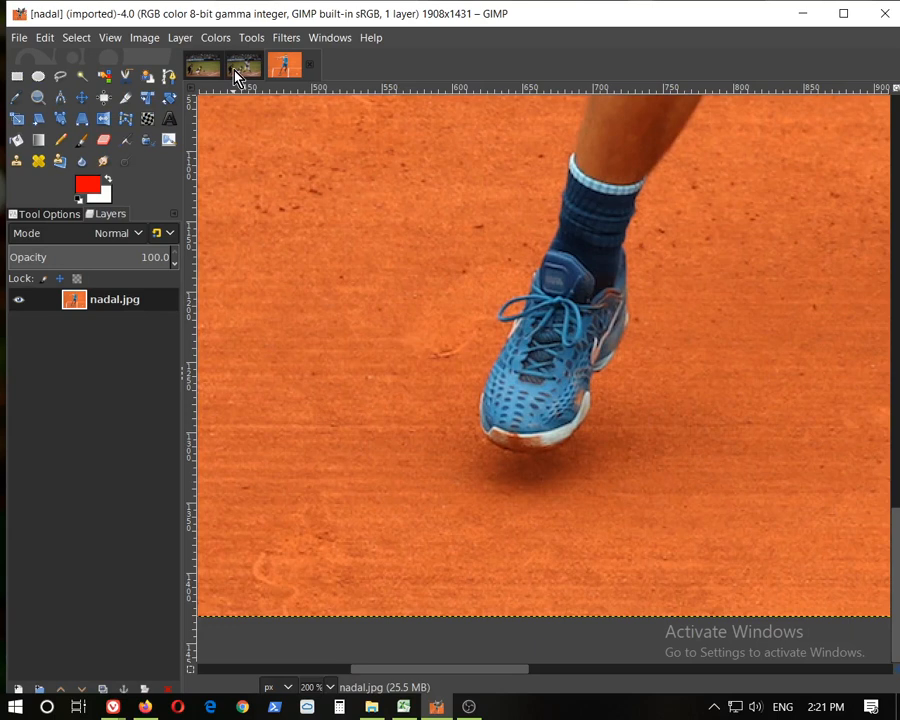
Switch to the web browser and open the Microsoft Rewards panel
{"action": "left_click", "coordinate": [147, 148]}
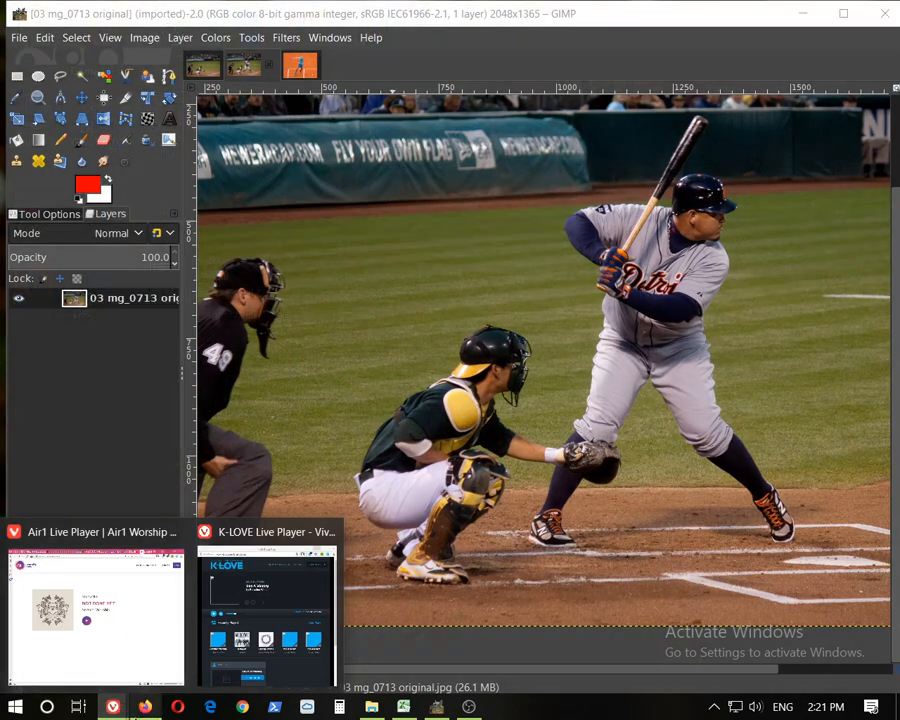
{"action": "left_click", "coordinate": [145, 707]}
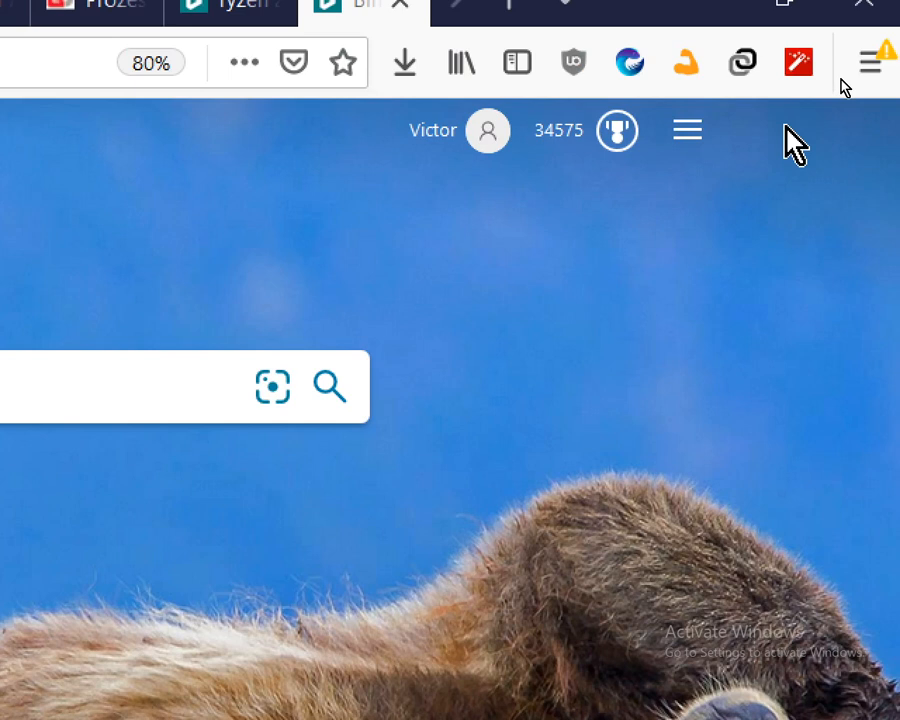
{"action": "left_click", "coordinate": [618, 134]}
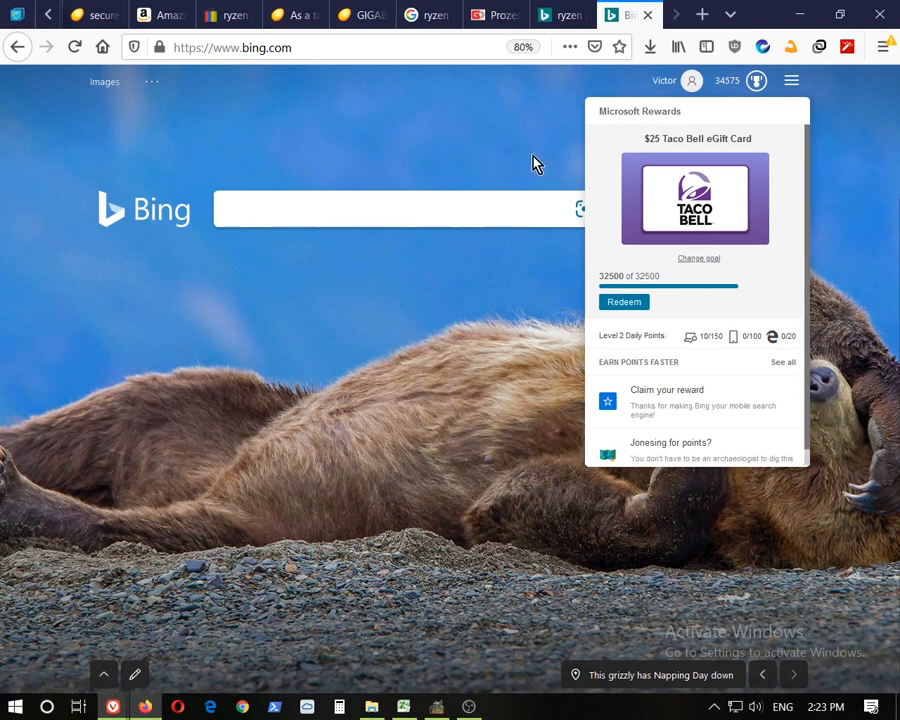
Search Bing for "rafael nadal"
{"action": "left_click", "coordinate": [357, 193]}
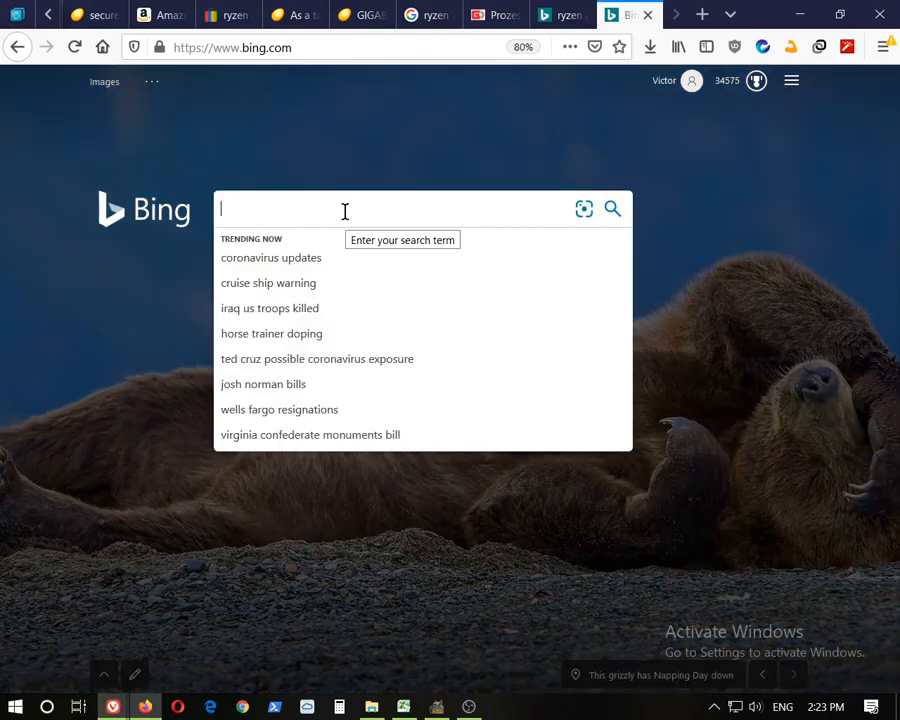
{"action": "type", "text": "r"}
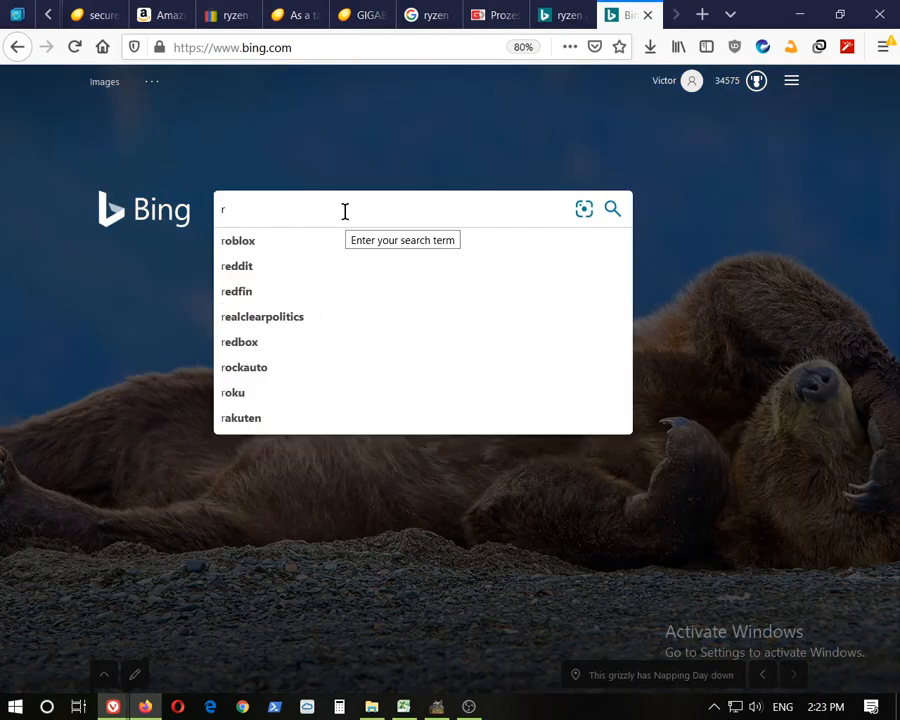
{"action": "type", "text": "afael nada"}
{"action": "key", "text": "Return"}
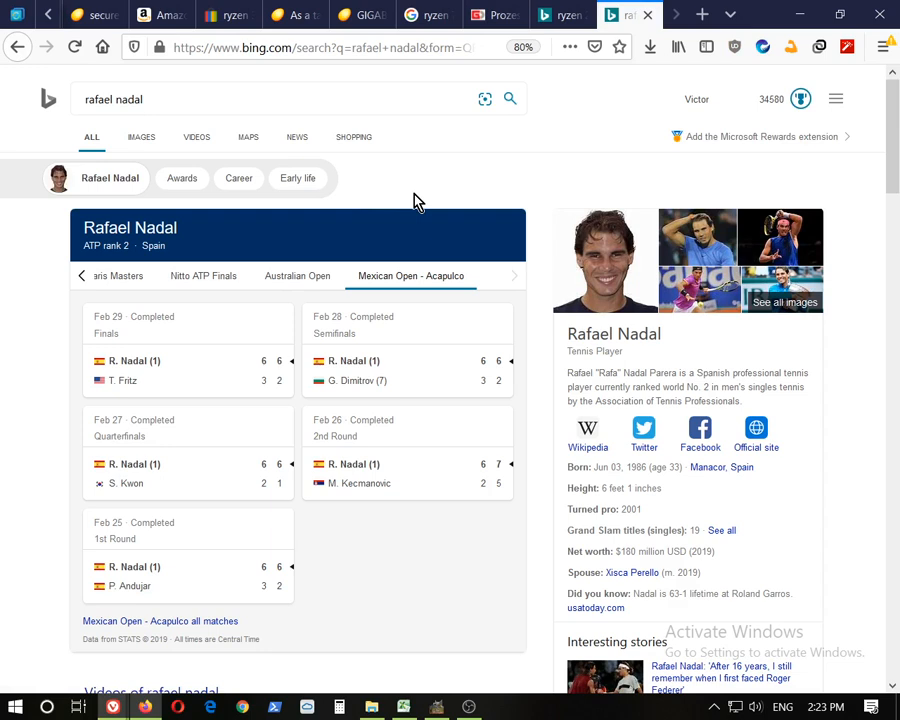
Show image results for the search, filtered to Extra large image size
{"action": "left_click", "coordinate": [150, 145]}
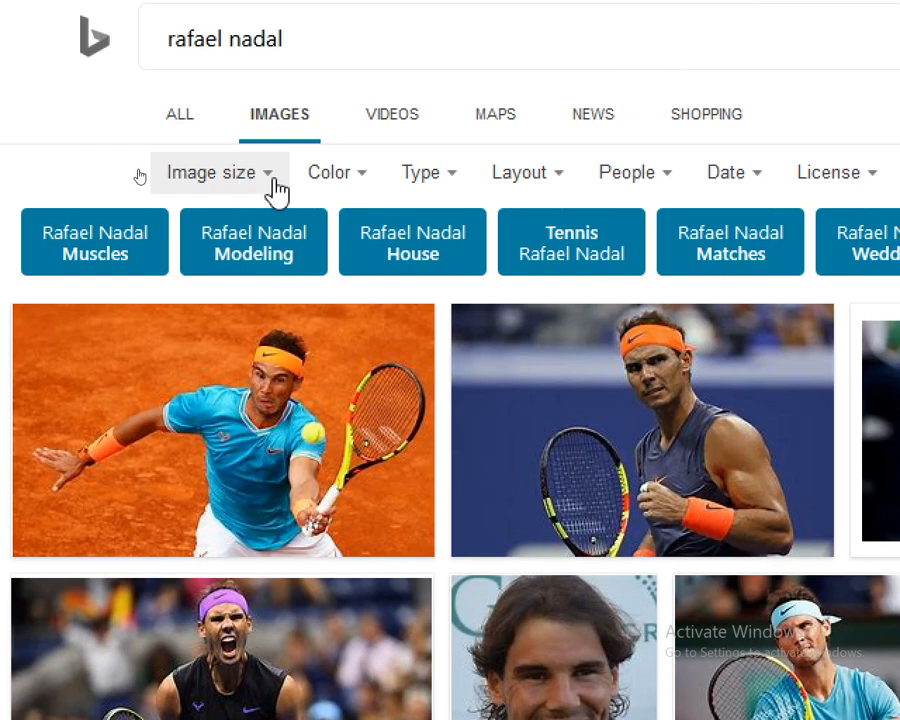
{"action": "left_click", "coordinate": [276, 190]}
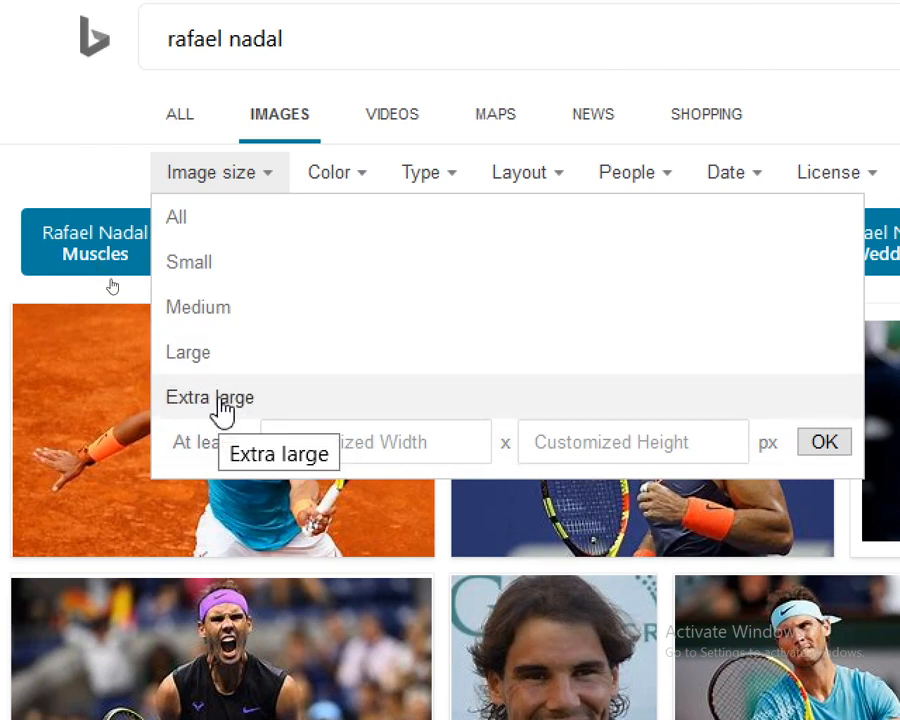
{"action": "left_click", "coordinate": [220, 400]}
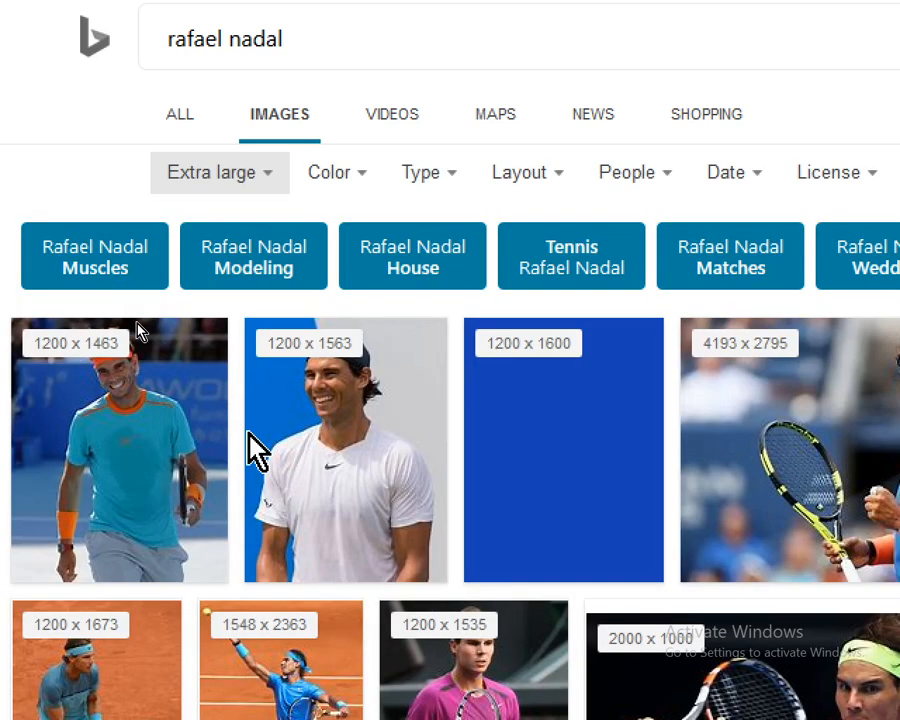
Scroll through the extra-large Rafael Nadal image results
{"action": "scroll", "coordinate": [258, 450], "scroll_direction": "down", "scroll_amount": 1}
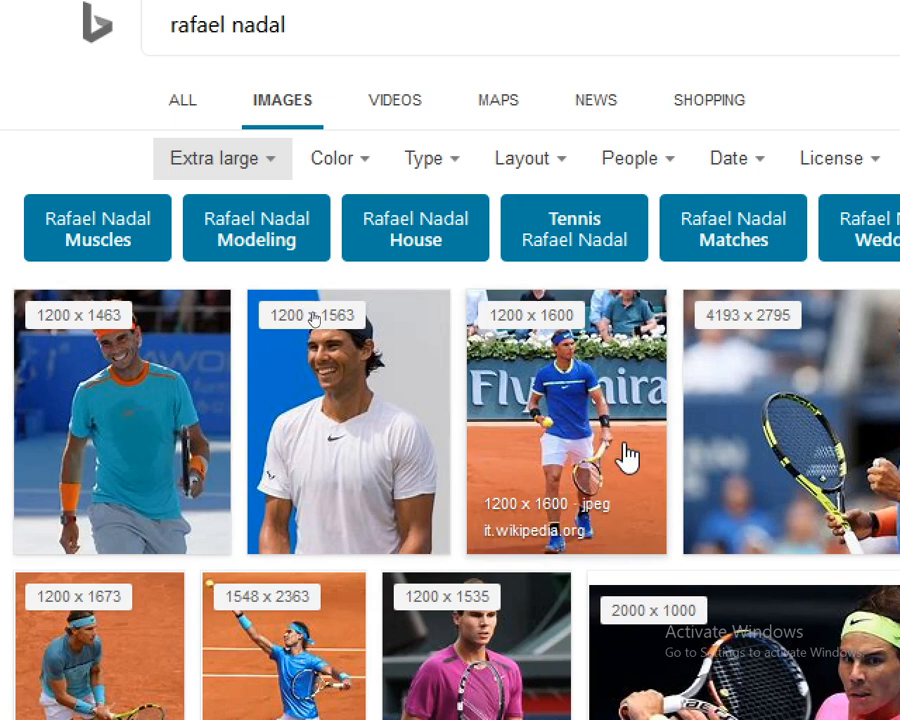
{"action": "scroll", "coordinate": [603, 490], "scroll_direction": "down", "scroll_amount": 3}
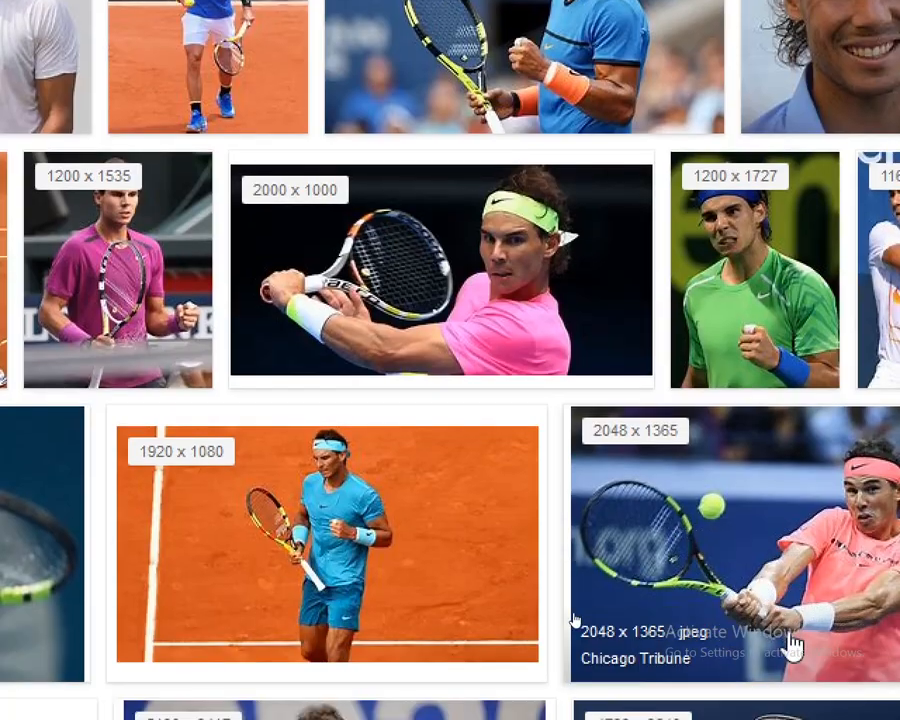
{"action": "scroll", "coordinate": [328, 462], "scroll_direction": "down", "scroll_amount": 5}
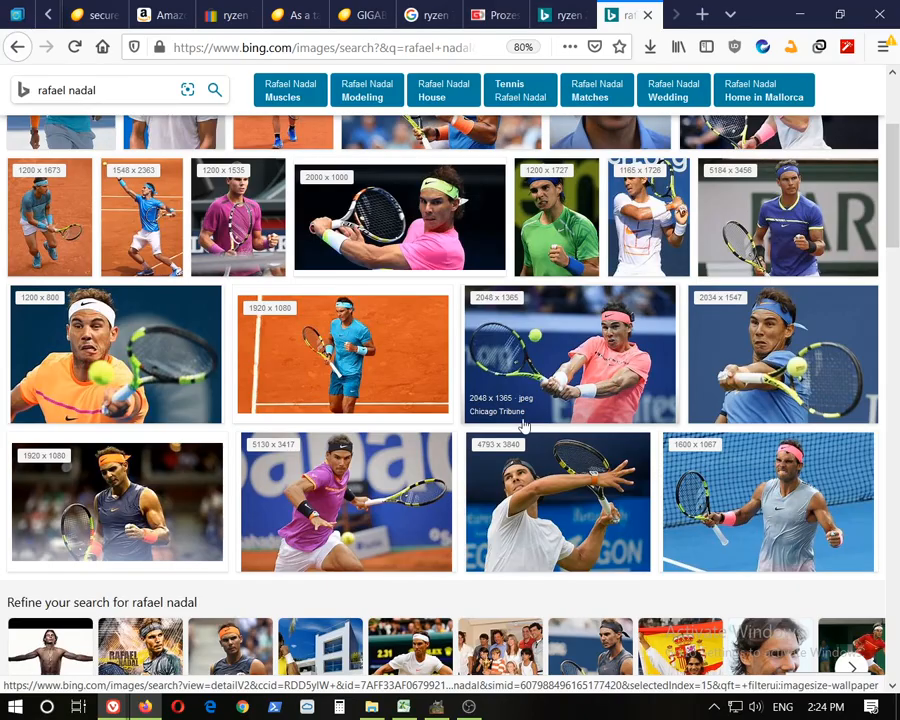
{"action": "scroll", "coordinate": [522, 428], "scroll_direction": "down", "scroll_amount": 4}
{"action": "scroll", "coordinate": [522, 428], "scroll_direction": "down", "scroll_amount": 10}
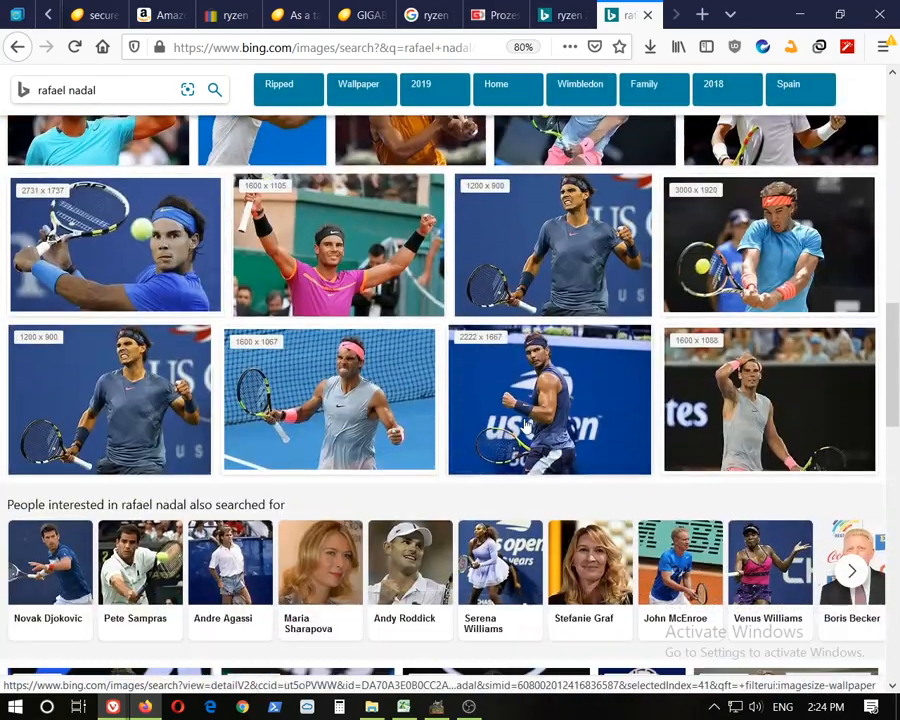
Browse further down and back up through the extra-large Rafael Nadal image results
{"action": "scroll", "coordinate": [527, 425], "scroll_direction": "down", "scroll_amount": 8}
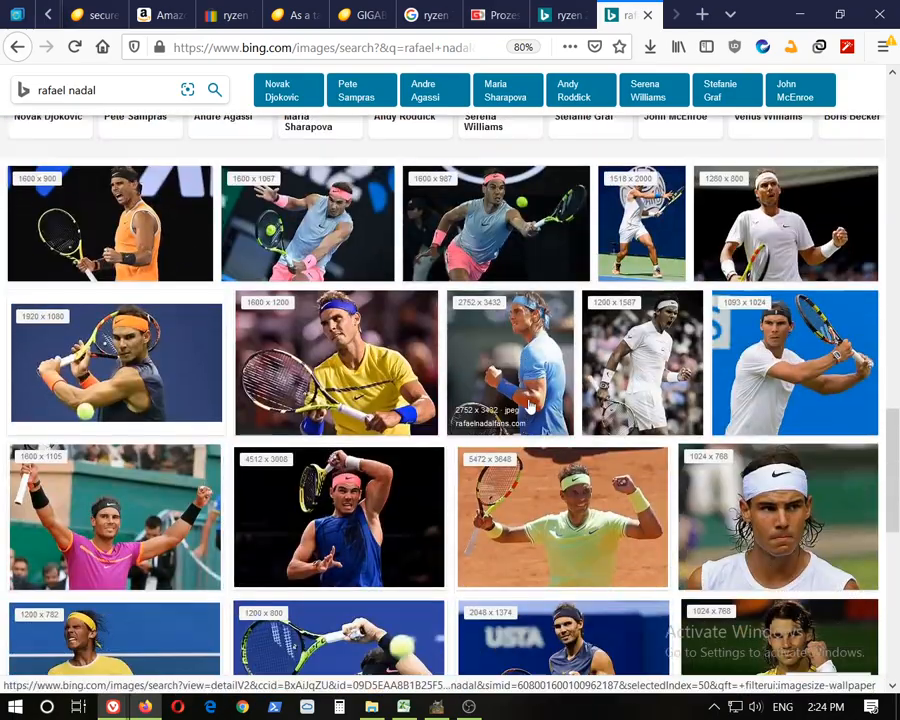
{"action": "scroll", "coordinate": [527, 397], "scroll_direction": "down", "scroll_amount": 12}
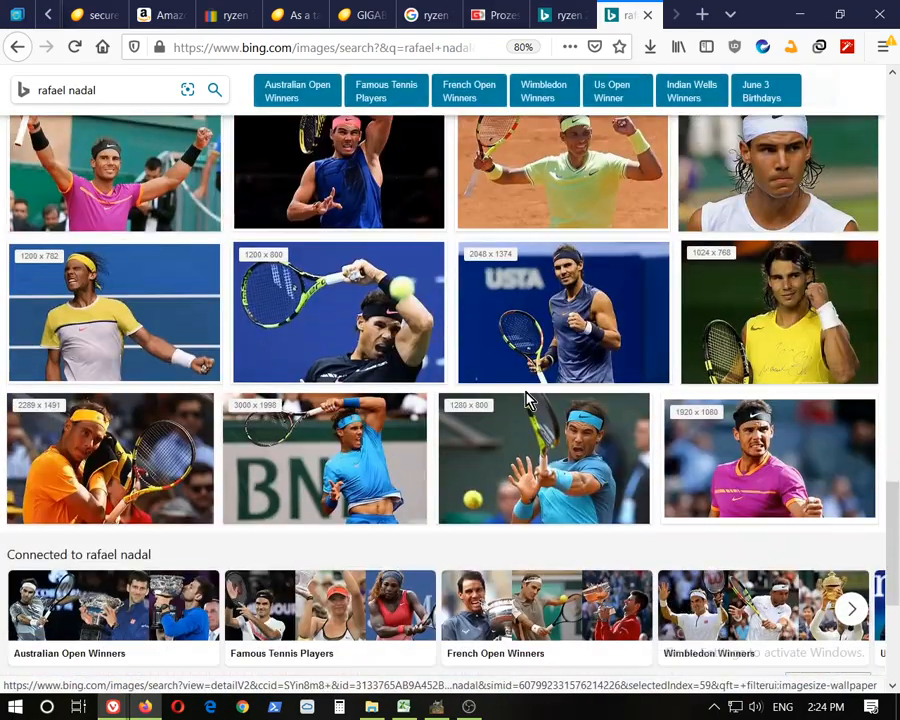
{"action": "scroll", "coordinate": [527, 397], "scroll_direction": "down", "scroll_amount": 14}
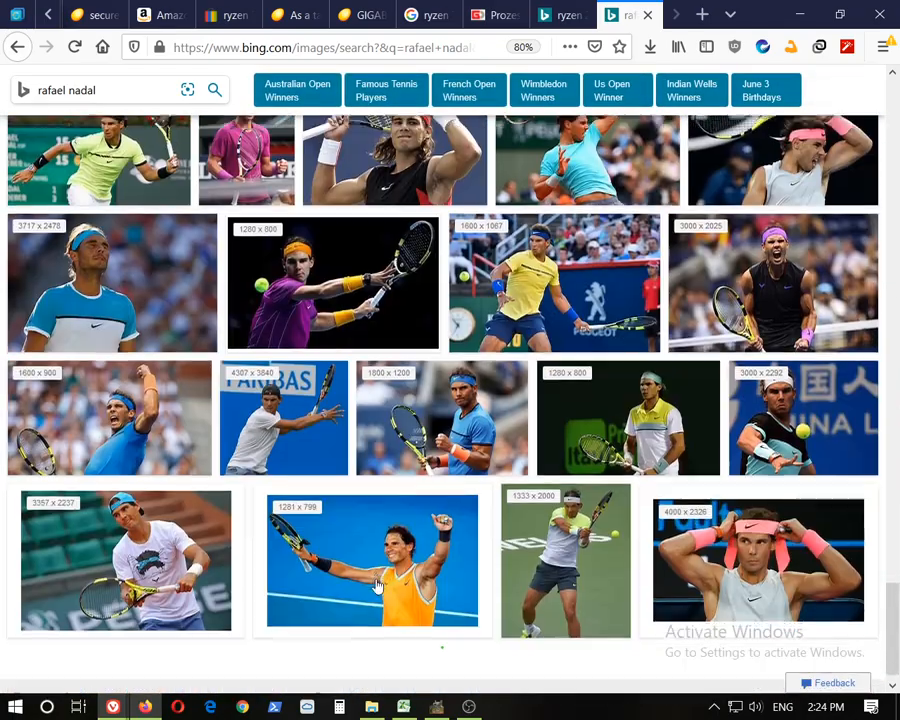
{"action": "scroll", "coordinate": [443, 605], "scroll_direction": "down", "scroll_amount": 10}
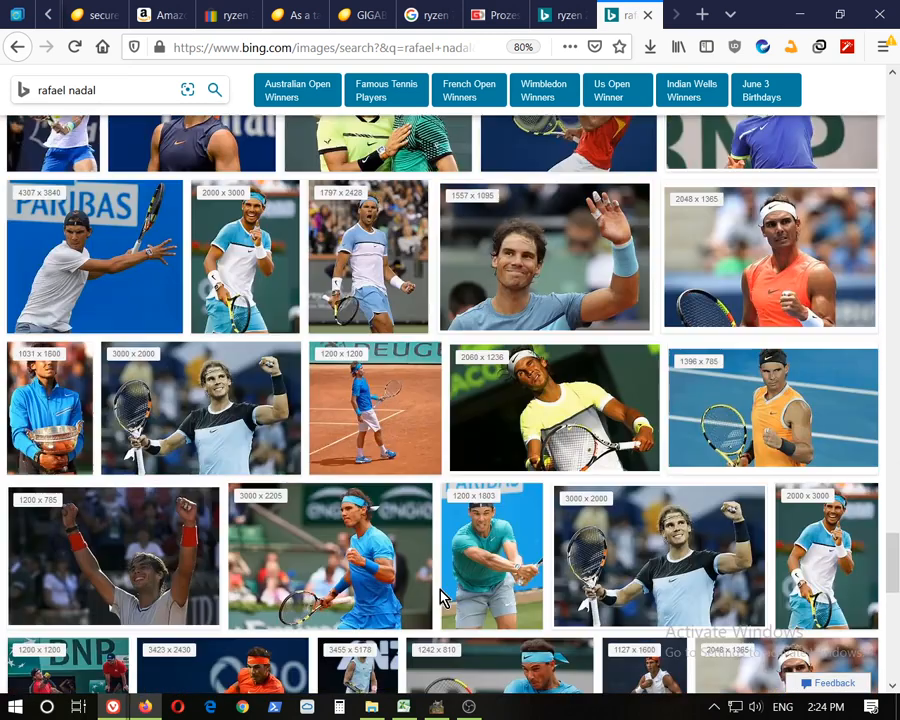
{"action": "scroll", "coordinate": [440, 594], "scroll_direction": "down", "scroll_amount": 10}
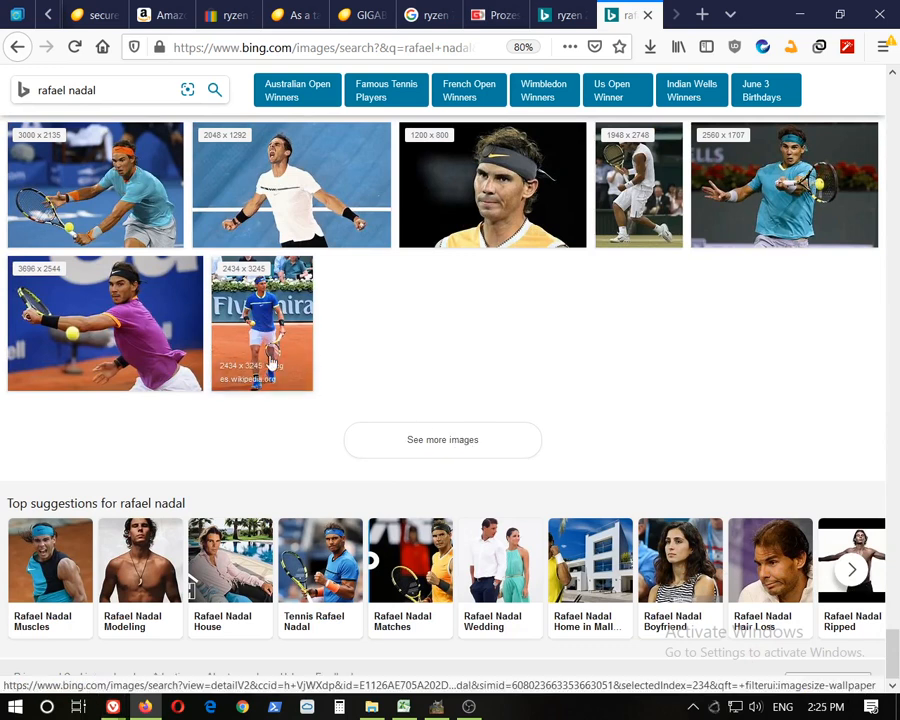
{"action": "scroll", "coordinate": [520, 394], "scroll_direction": "up", "scroll_amount": 5}
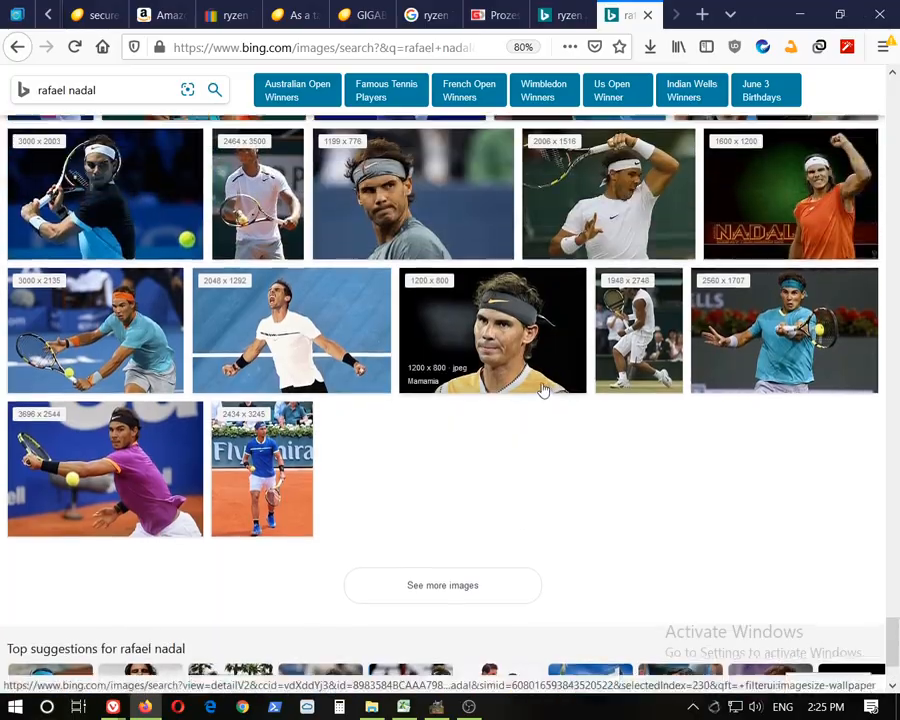
{"action": "scroll", "coordinate": [535, 402], "scroll_direction": "up", "scroll_amount": 3}
{"action": "scroll", "coordinate": [545, 480], "scroll_direction": "up", "scroll_amount": 5}
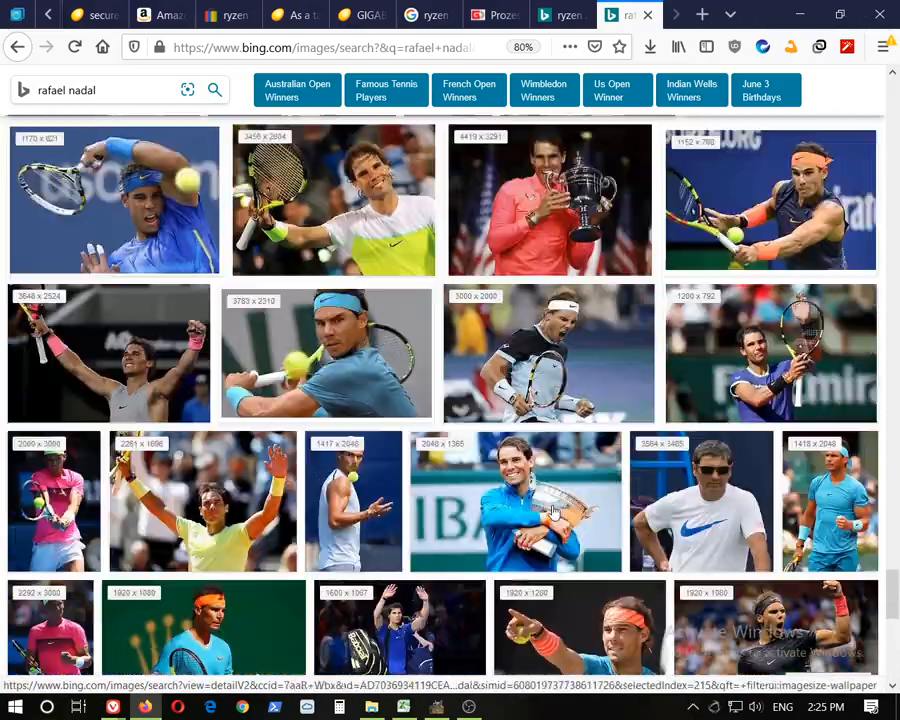
{"action": "scroll", "coordinate": [551, 510], "scroll_direction": "up", "scroll_amount": 10}
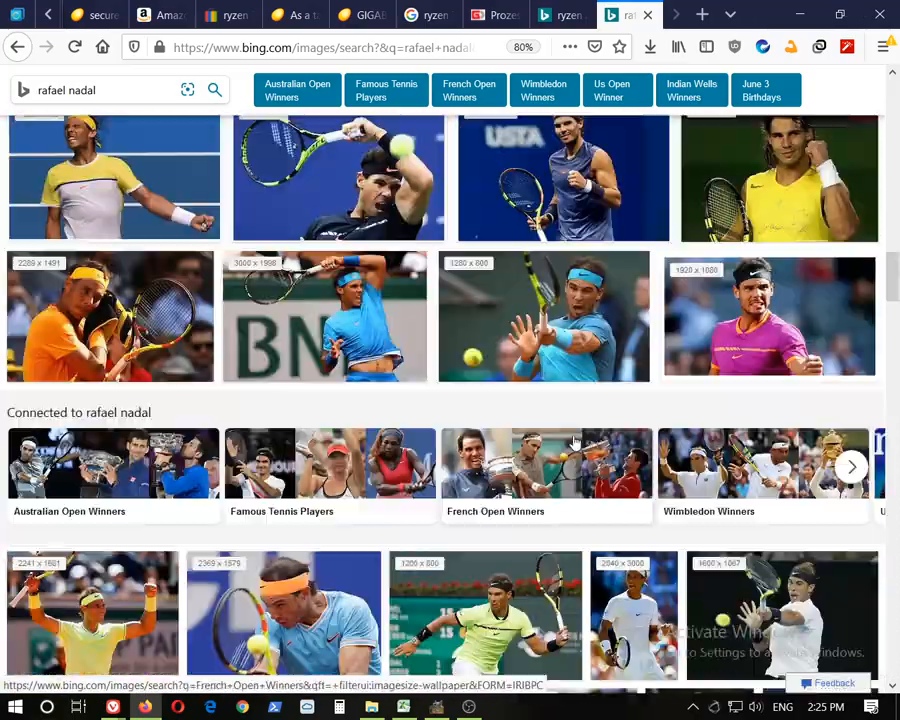
{"action": "scroll", "coordinate": [575, 440], "scroll_direction": "up", "scroll_amount": 10}
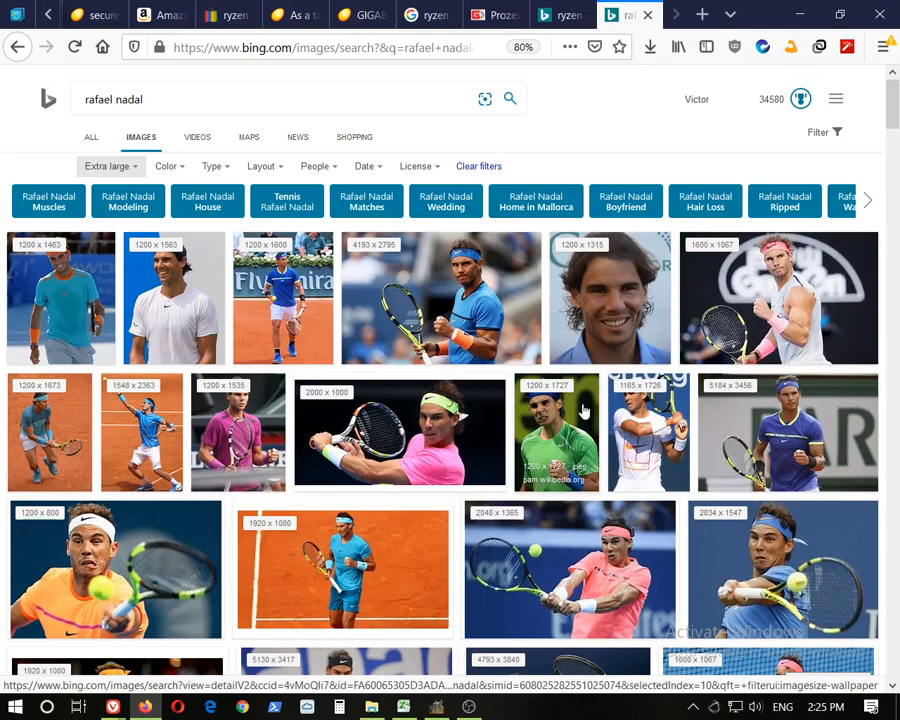
Switch to GIMP and bring up the nadal.jpg image, viewing the whole photo
{"action": "left_click", "coordinate": [805, 15]}
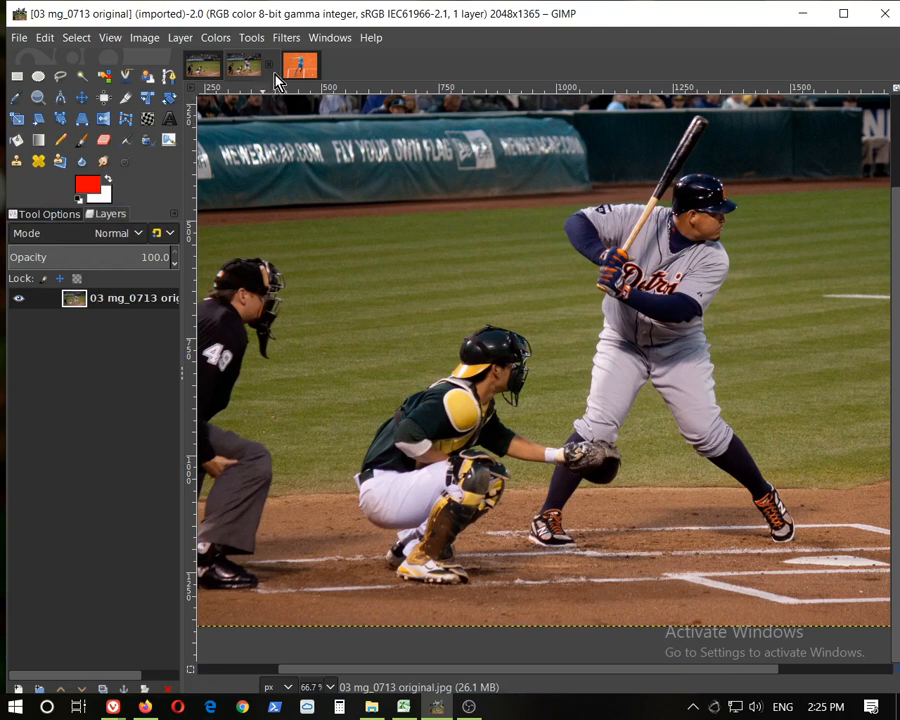
{"action": "left_click", "coordinate": [301, 69]}
{"action": "scroll", "coordinate": [678, 318], "scroll_direction": "down", "scroll_amount": 3}
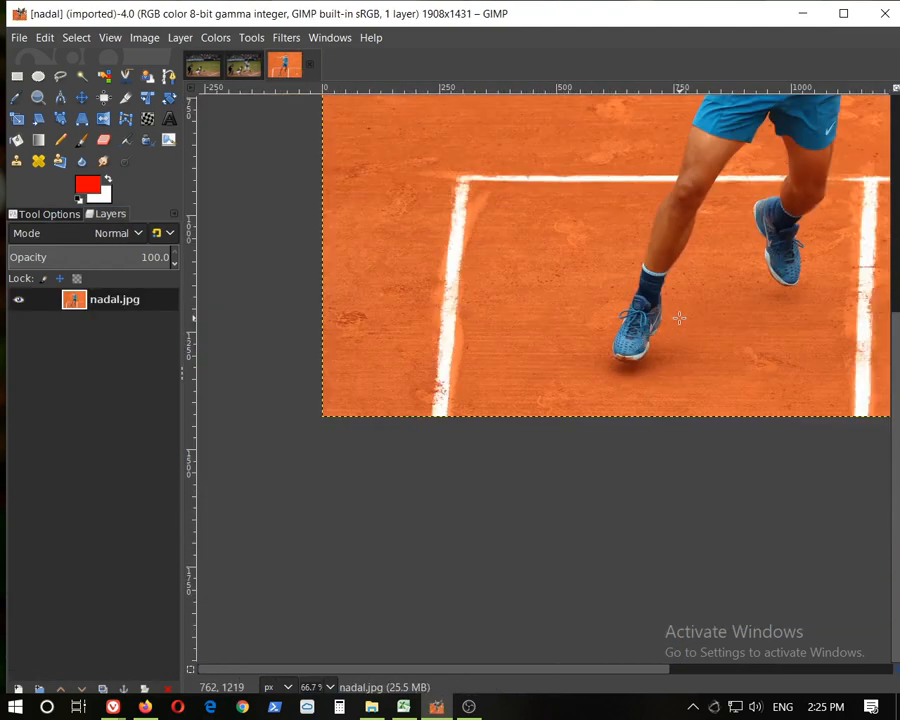
{"action": "left_click_drag", "start_coordinate": [614, 669], "coordinate": [651, 671]}
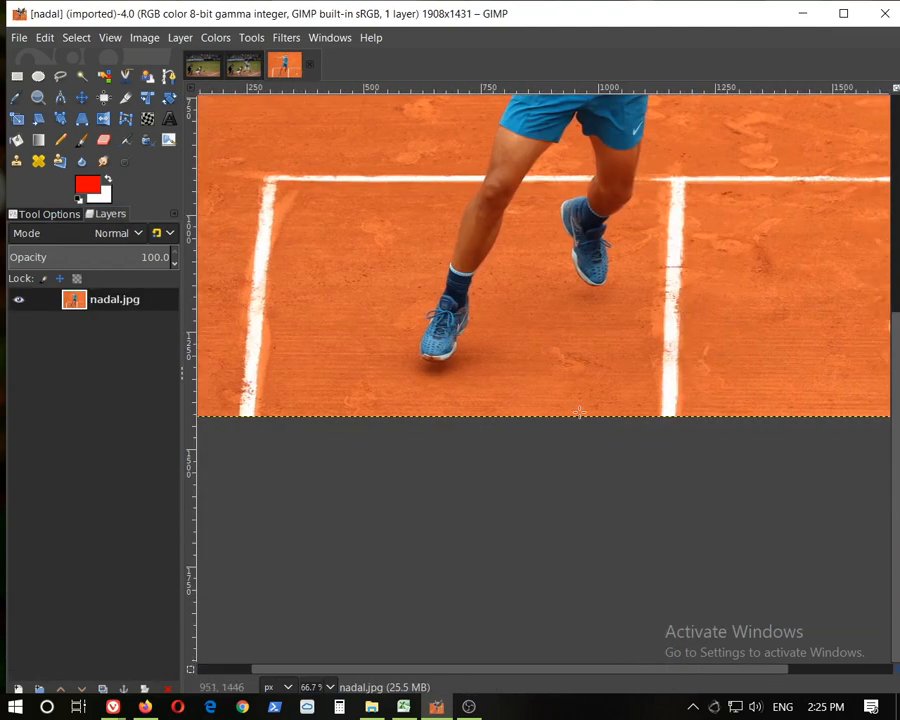
{"action": "scroll", "coordinate": [580, 395], "scroll_direction": "up", "scroll_amount": 5}
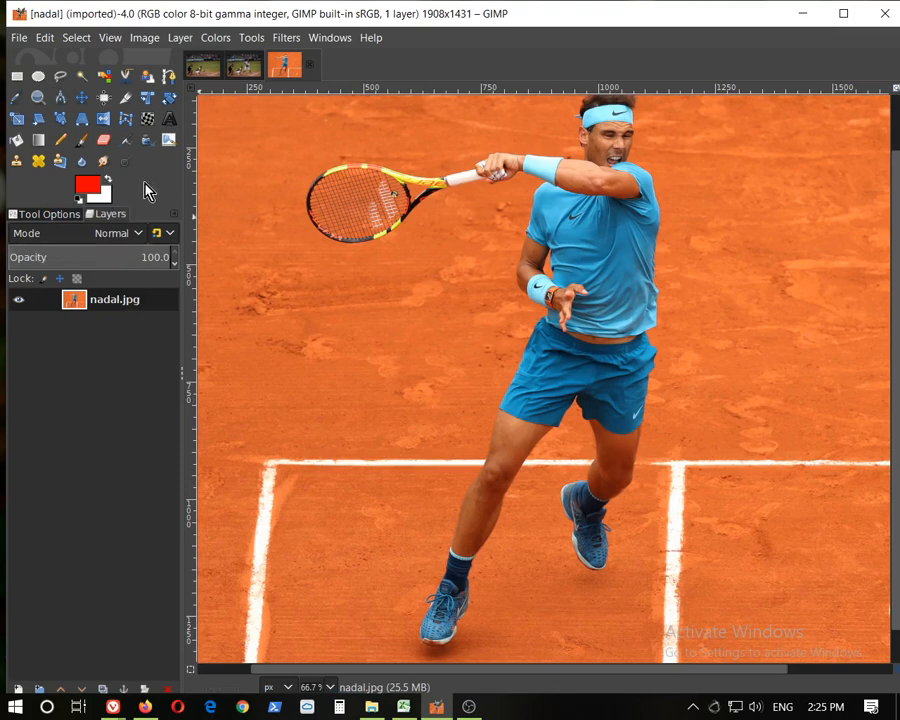
Choose the Free Select tool and begin outlining Nadal with points along the left edge of his shorts at high zoom
{"action": "left_click", "coordinate": [60, 78]}
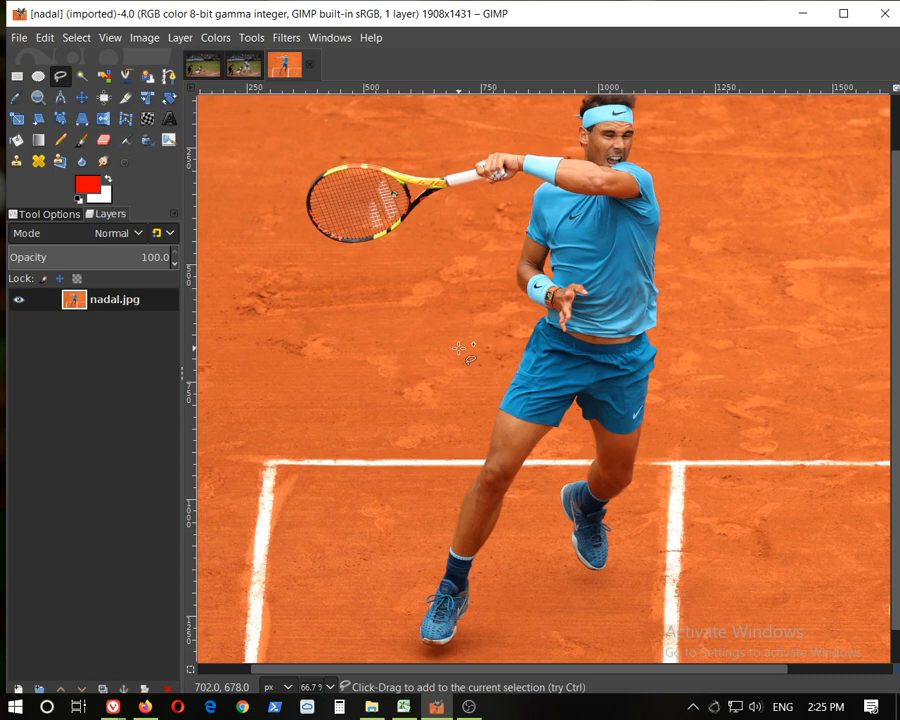
{"action": "scroll", "coordinate": [476, 463], "scroll_direction": "up", "scroll_amount": 6}
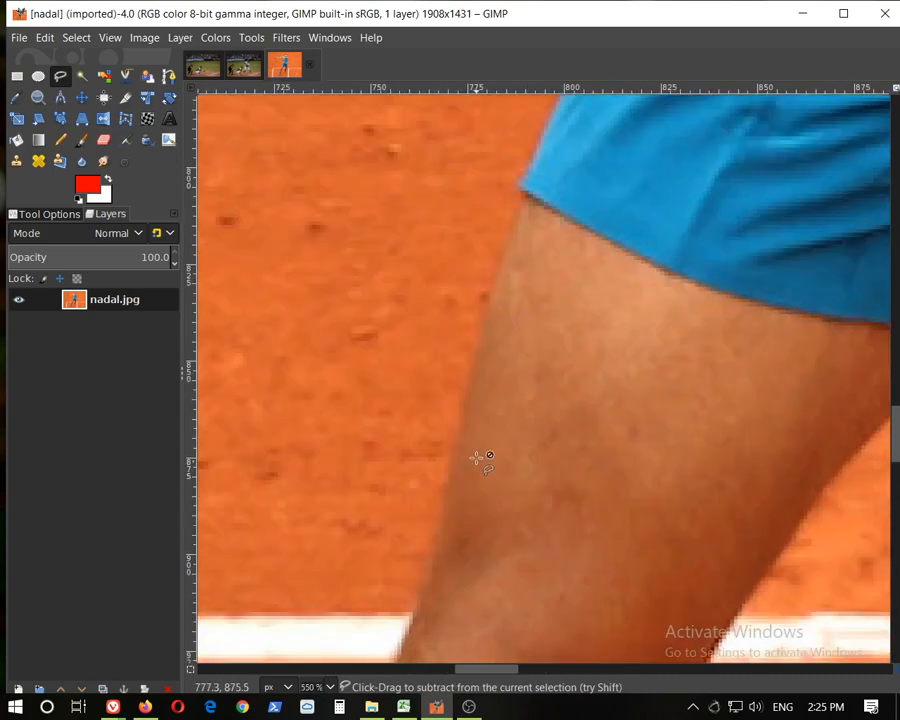
{"action": "scroll", "coordinate": [478, 455], "scroll_direction": "up", "scroll_amount": 2}
{"action": "scroll", "coordinate": [482, 432], "scroll_direction": "up", "scroll_amount": 6}
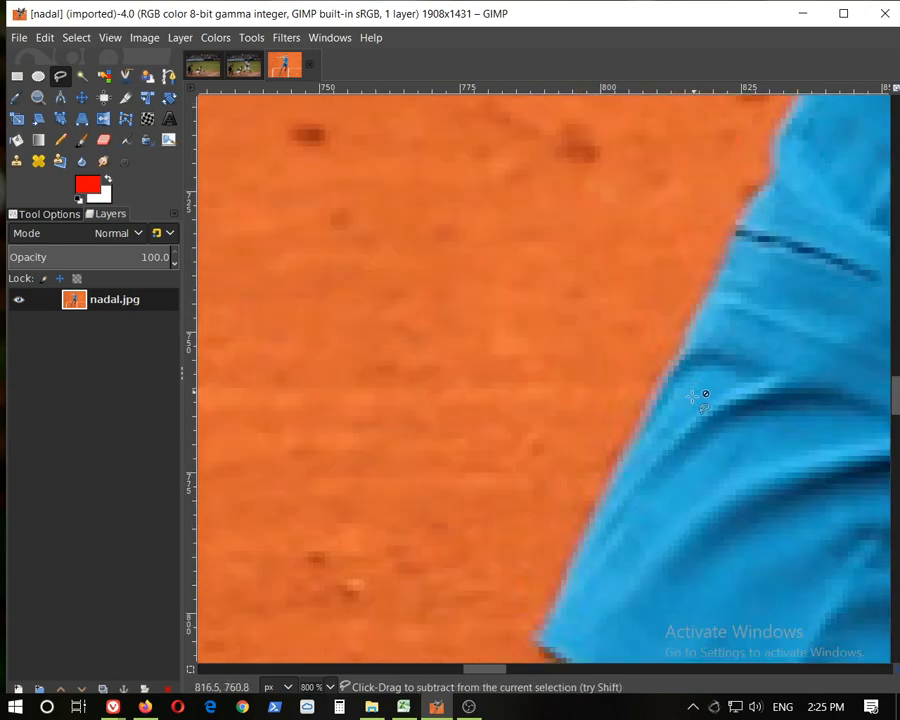
{"action": "scroll", "coordinate": [690, 425], "scroll_direction": "up", "scroll_amount": 1}
{"action": "scroll", "coordinate": [655, 450], "scroll_direction": "down", "scroll_amount": 2}
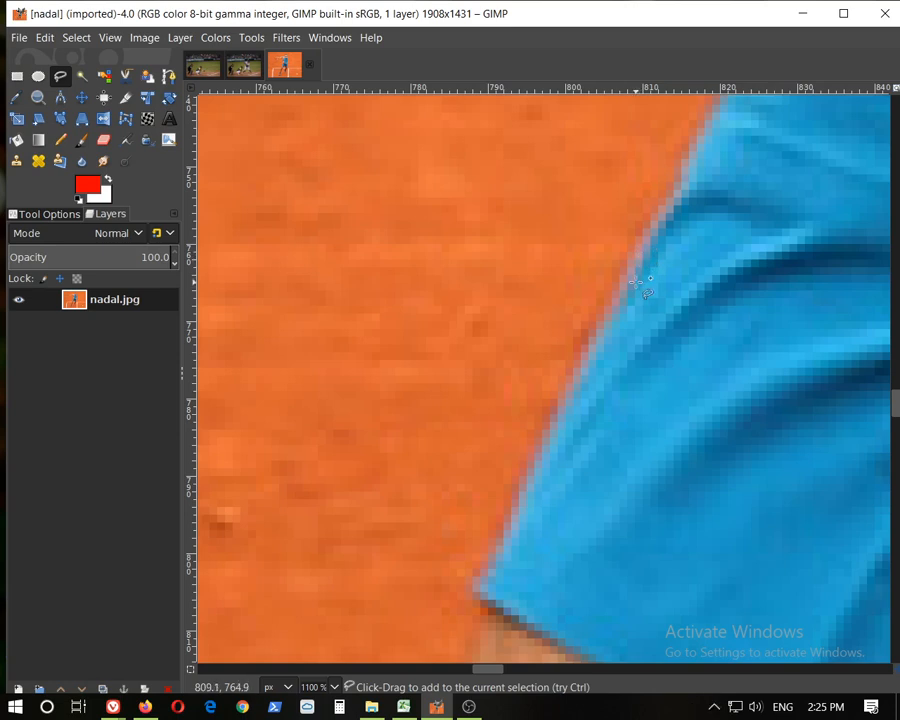
{"action": "left_click", "coordinate": [687, 160]}
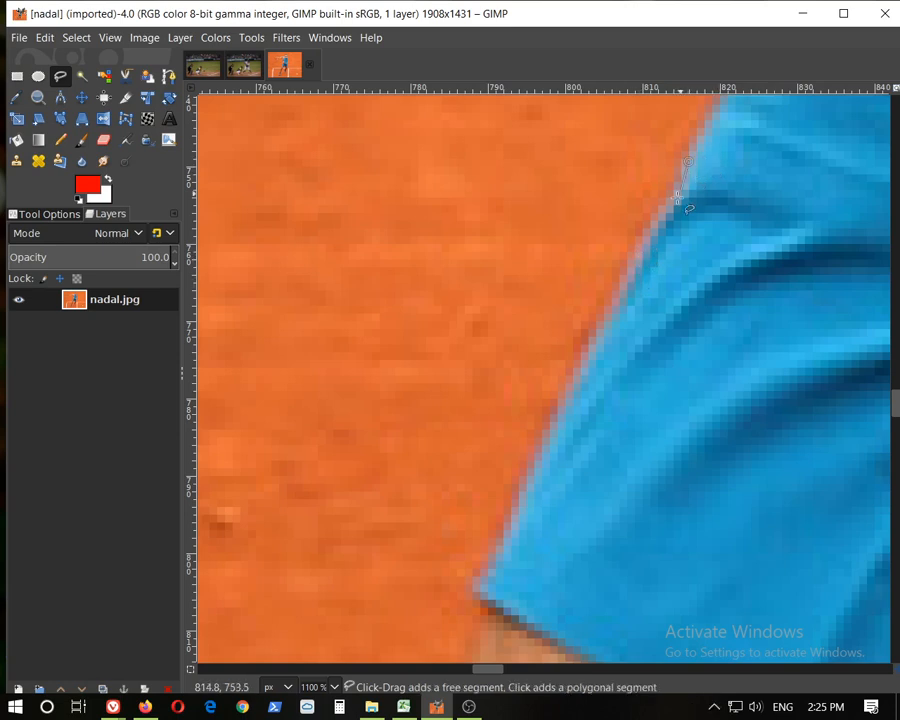
{"action": "left_click", "coordinate": [644, 255]}
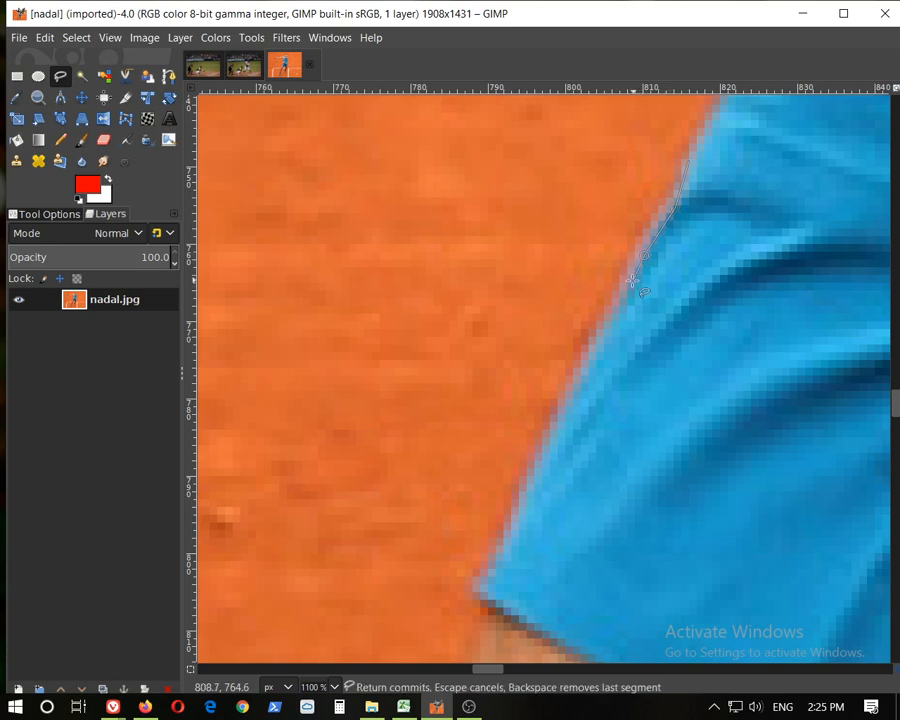
{"action": "left_click", "coordinate": [599, 346]}
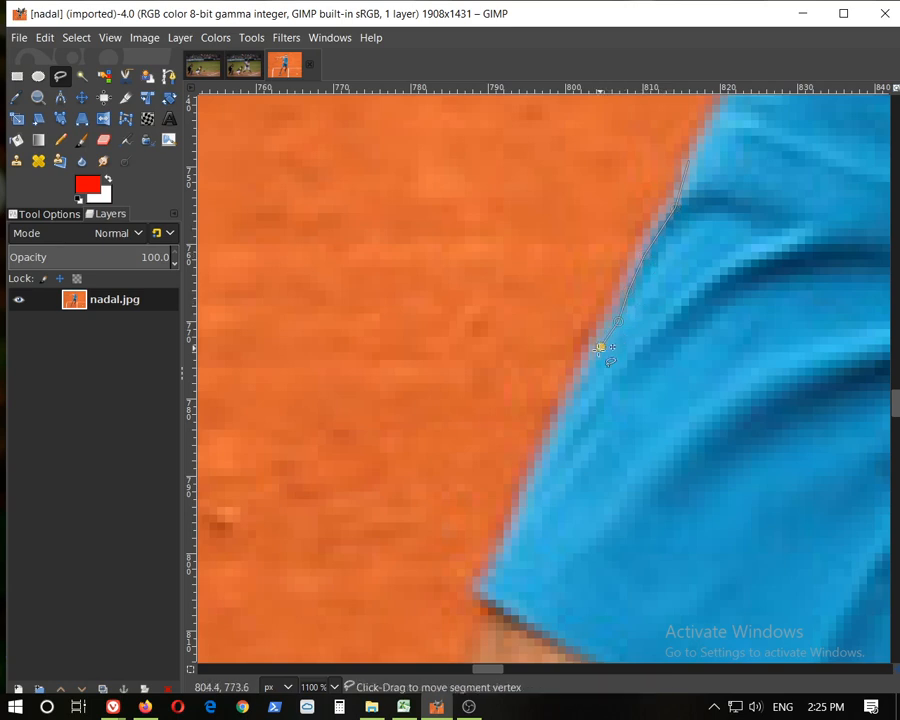
{"action": "left_click", "coordinate": [565, 419]}
{"action": "left_click", "coordinate": [546, 459]}
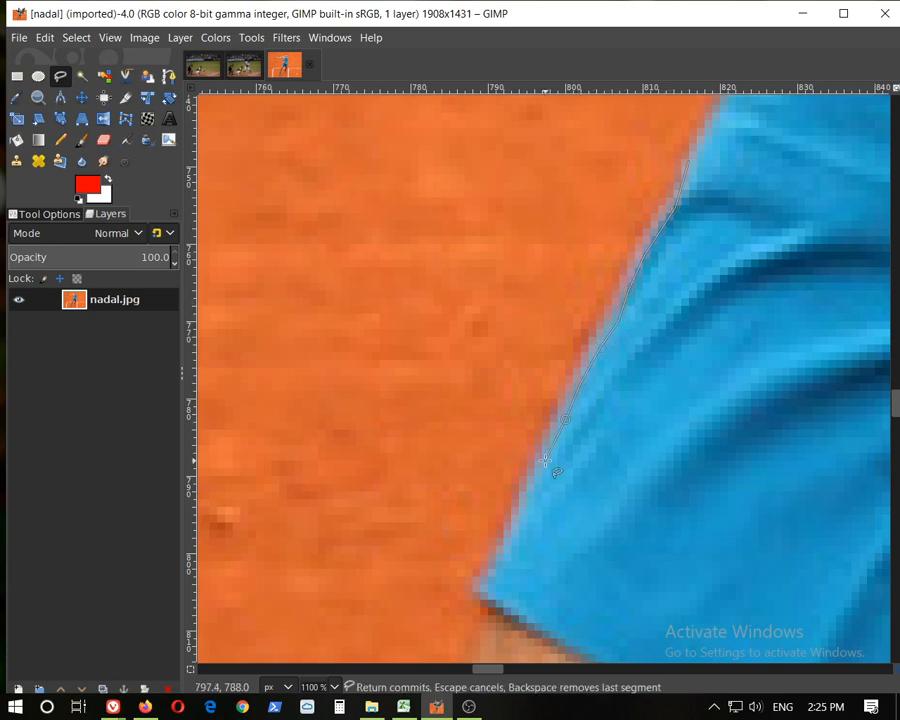
Continue the free selection outline down the shorts' edge and onto the outside of the thigh
{"action": "left_click", "coordinate": [474, 419]}
{"action": "left_click", "coordinate": [524, 515]}
{"action": "left_click", "coordinate": [474, 607]}
{"action": "scroll", "coordinate": [537, 591], "scroll_direction": "down", "scroll_amount": 3}
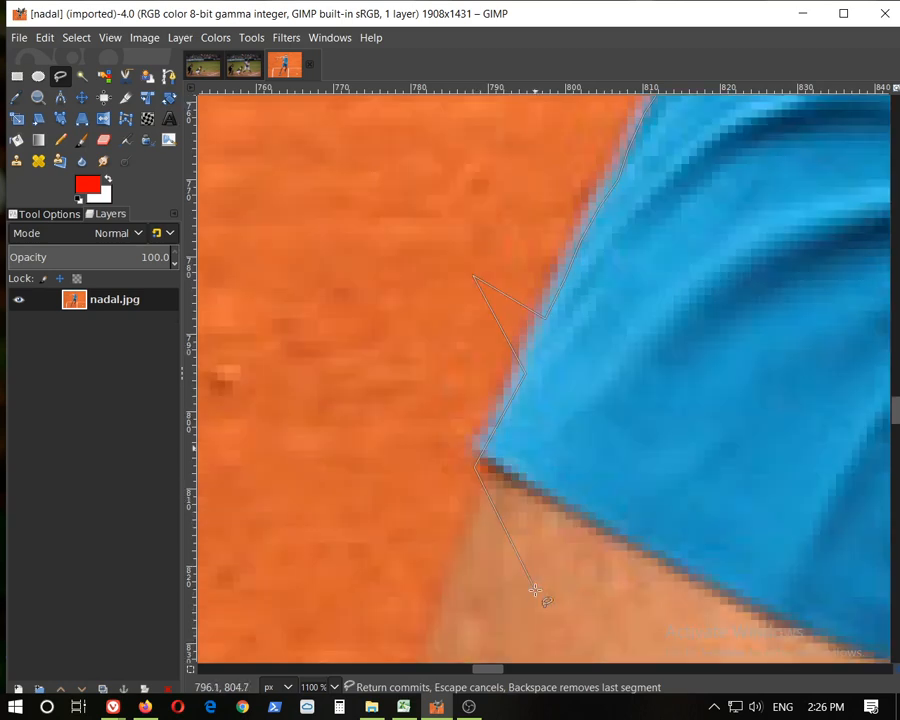
{"action": "left_click", "coordinate": [480, 470]}
{"action": "left_click", "coordinate": [440, 627]}
{"action": "scroll", "coordinate": [438, 629], "scroll_direction": "down", "scroll_amount": 6}
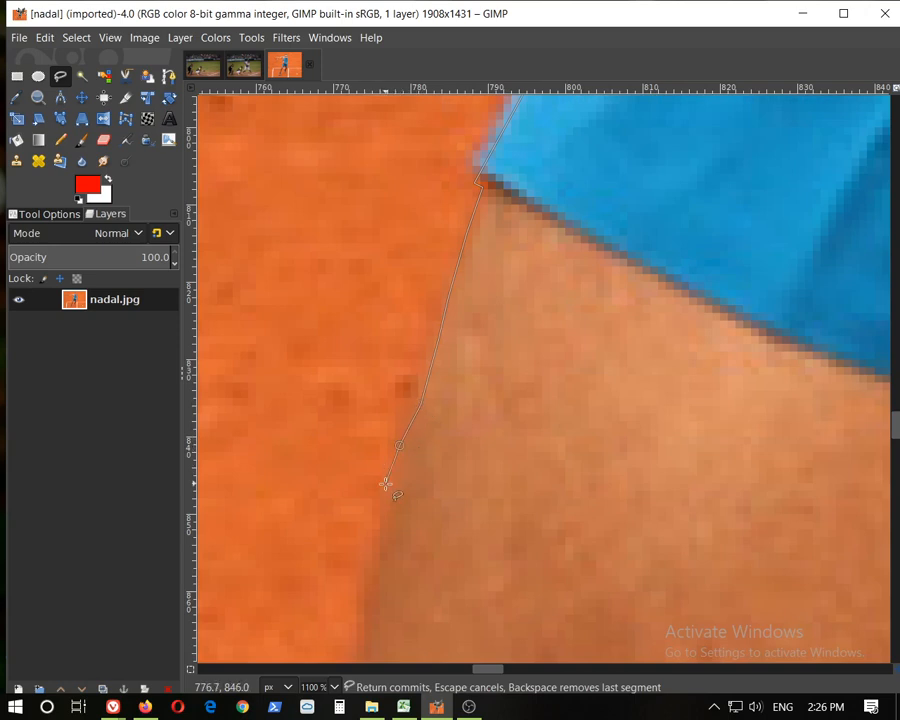
{"action": "left_click", "coordinate": [374, 546]}
{"action": "left_click", "coordinate": [371, 578]}
Extend the outline down the outer side of the left leg in the picture to the sock
{"action": "scroll", "coordinate": [375, 583], "scroll_direction": "down", "scroll_amount": 5}
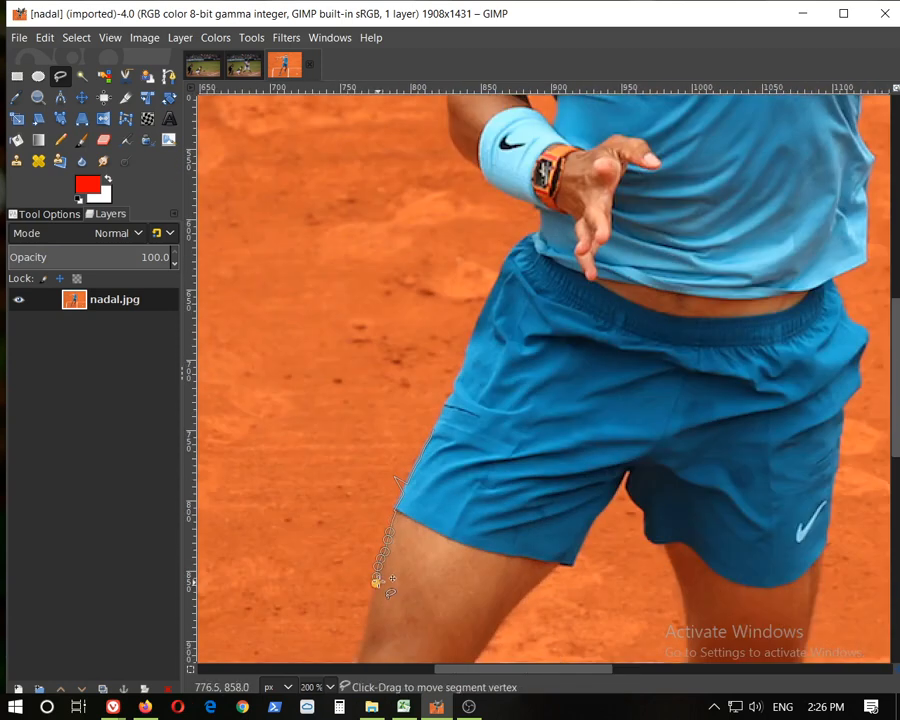
{"action": "scroll", "coordinate": [378, 582], "scroll_direction": "down", "scroll_amount": 5}
{"action": "scroll", "coordinate": [275, 308], "scroll_direction": "up", "scroll_amount": 5}
{"action": "scroll", "coordinate": [350, 350], "scroll_direction": "down", "scroll_amount": 2}
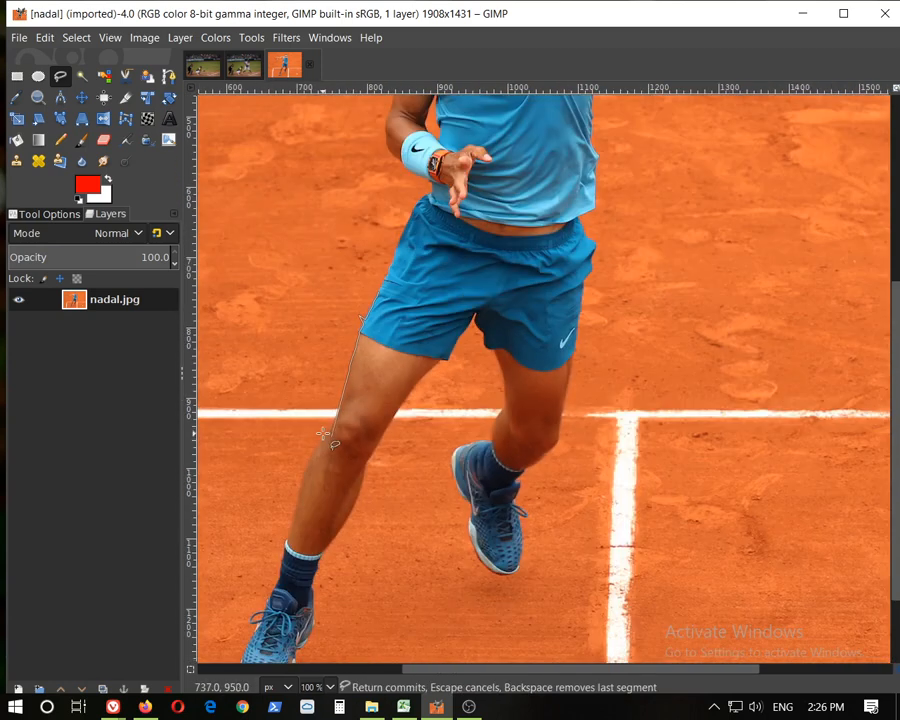
{"action": "scroll", "coordinate": [338, 408], "scroll_direction": "up", "scroll_amount": 2}
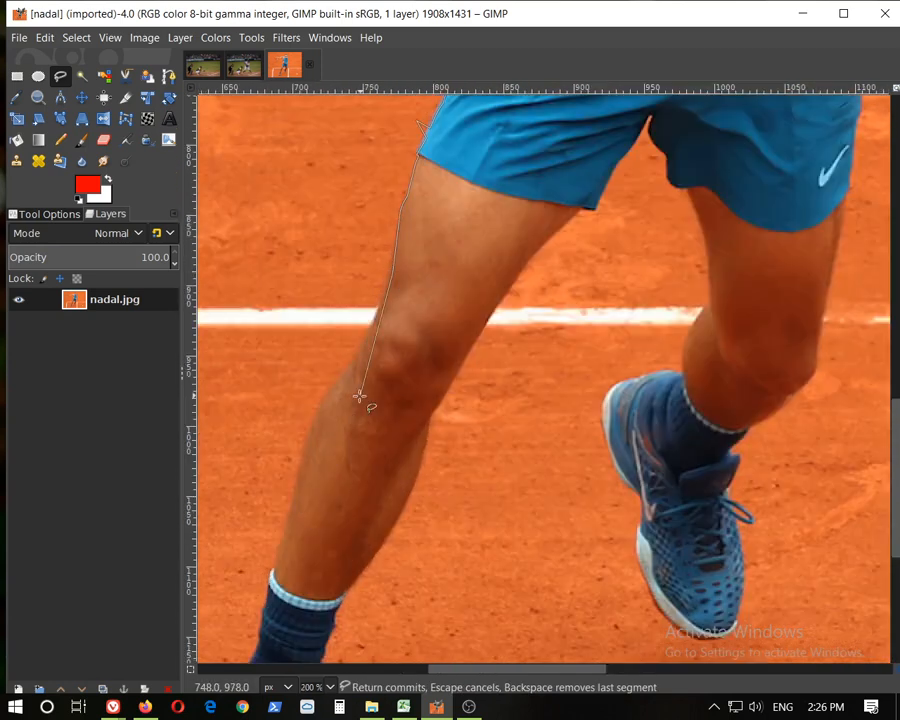
{"action": "left_click", "coordinate": [355, 368]}
{"action": "left_click", "coordinate": [290, 458]}
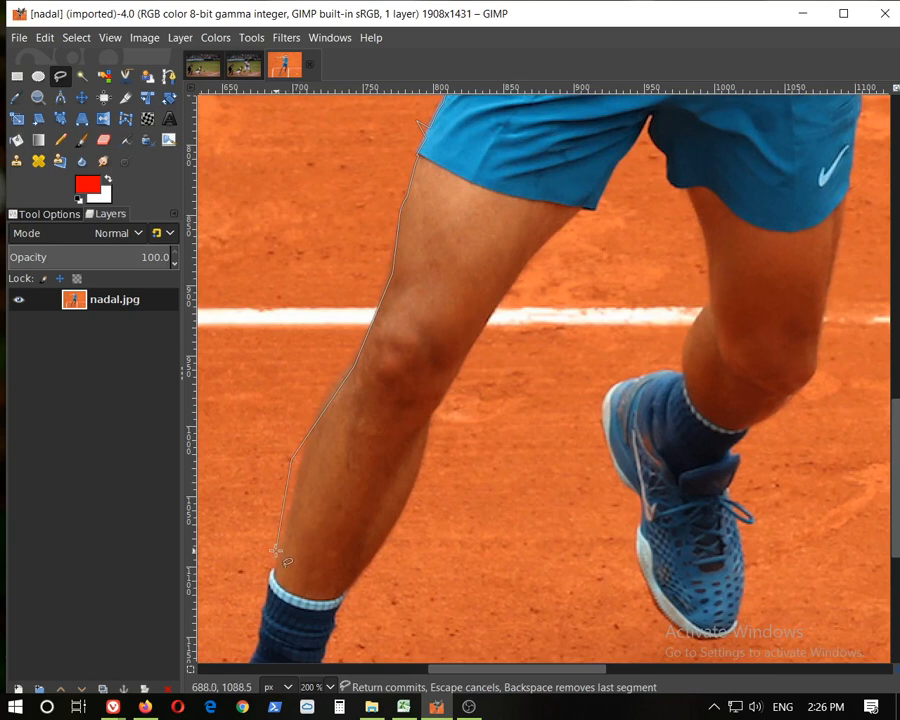
{"action": "left_click", "coordinate": [252, 605]}
Trace the outline around the toe and sole of the shoe at 400% zoom
{"action": "scroll", "coordinate": [252, 610], "scroll_direction": "down", "scroll_amount": 4}
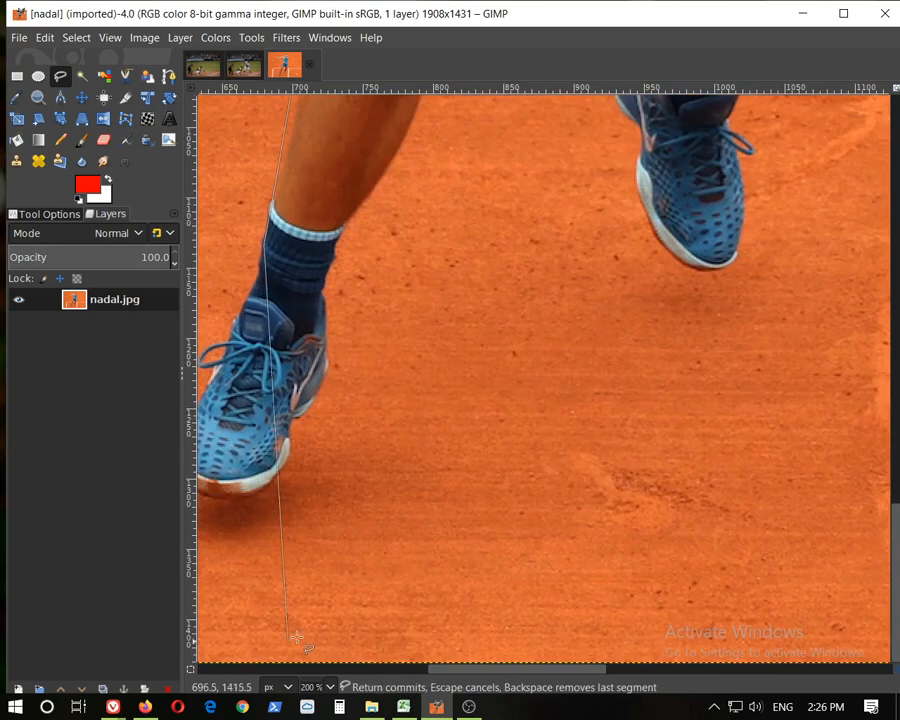
{"action": "left_click_drag", "start_coordinate": [457, 670], "coordinate": [400, 671]}
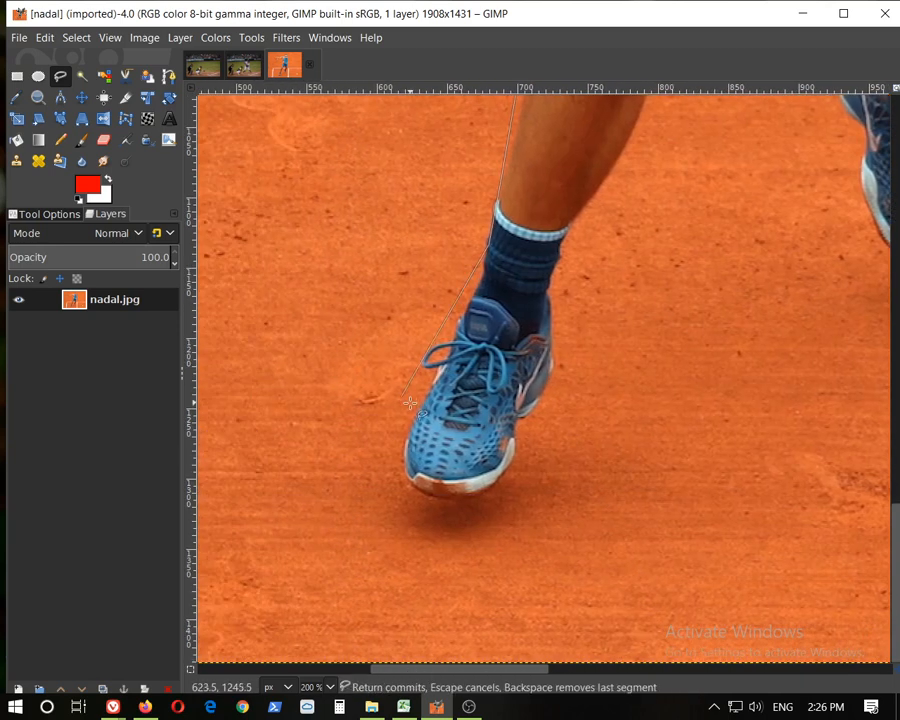
{"action": "scroll", "coordinate": [409, 398], "scroll_direction": "up", "scroll_amount": 2}
{"action": "scroll", "coordinate": [445, 370], "scroll_direction": "up", "scroll_amount": 2}
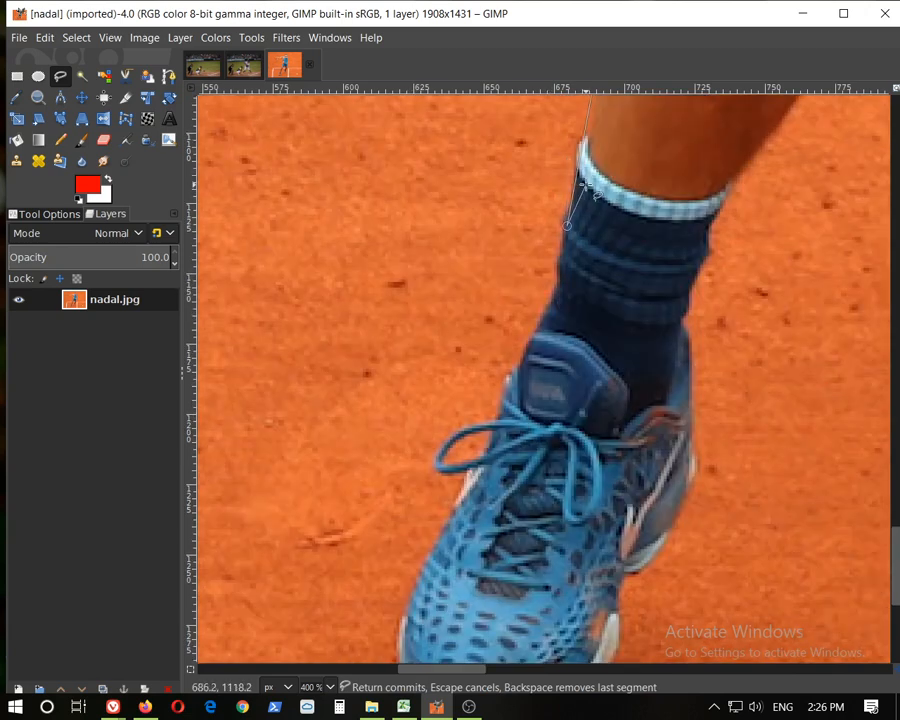
{"action": "left_click", "coordinate": [540, 315]}
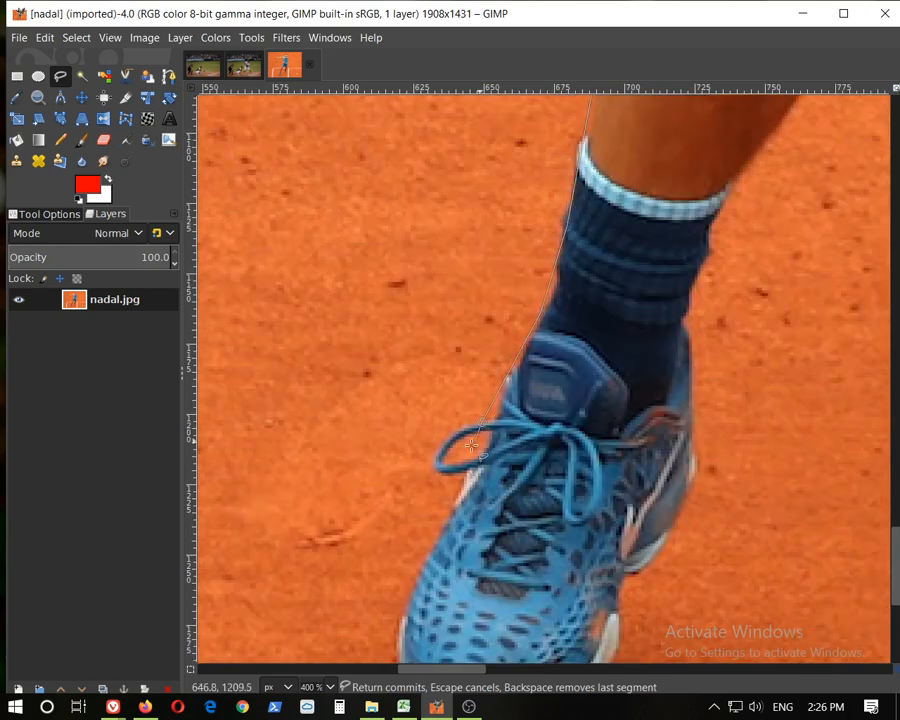
{"action": "left_click", "coordinate": [463, 485]}
{"action": "scroll", "coordinate": [421, 620], "scroll_direction": "down", "scroll_amount": 4}
{"action": "left_click", "coordinate": [396, 385]}
{"action": "left_click_drag", "start_coordinate": [464, 448], "coordinate": [503, 451]}
{"action": "left_click", "coordinate": [640, 372]}
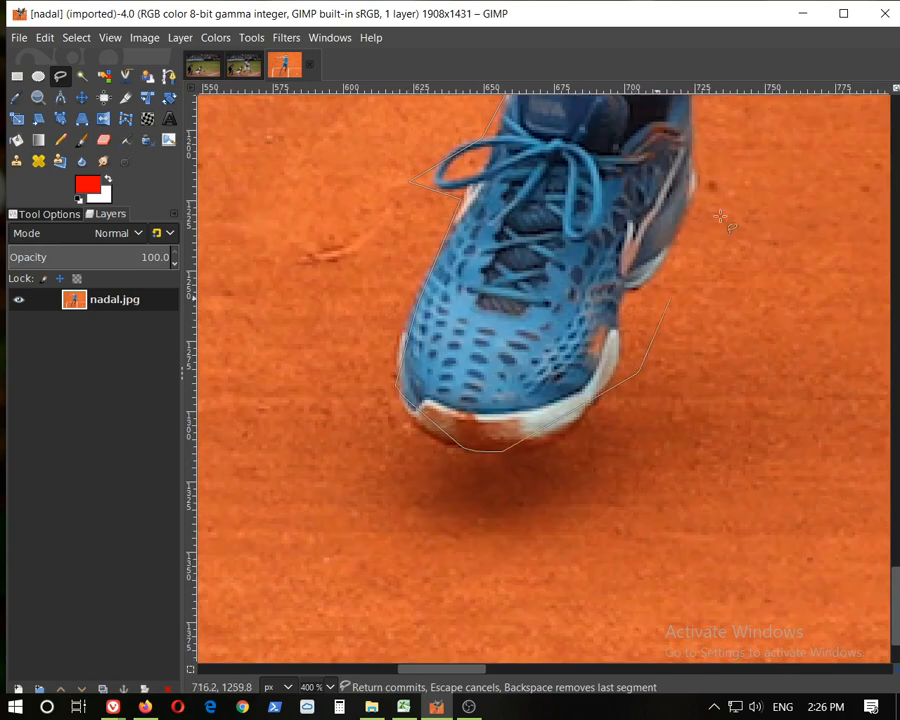
{"action": "left_click", "coordinate": [668, 153]}
Extend the free selection outline up the inner side of the shoe and sock toward the calf
{"action": "scroll", "coordinate": [740, 152], "scroll_direction": "up", "scroll_amount": 4}
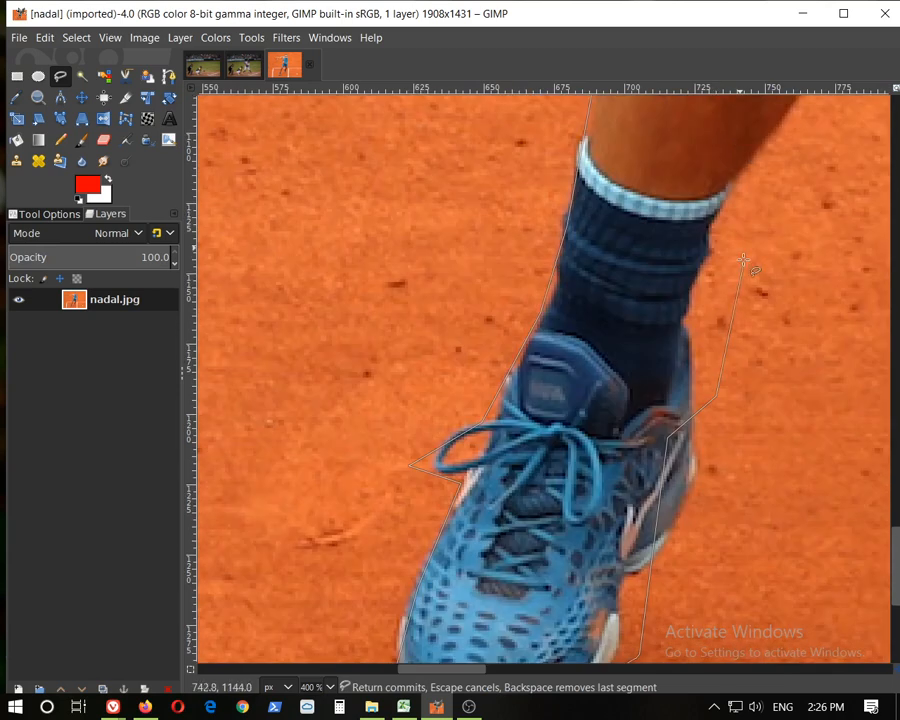
{"action": "left_click", "coordinate": [728, 204]}
{"action": "left_click", "coordinate": [798, 122]}
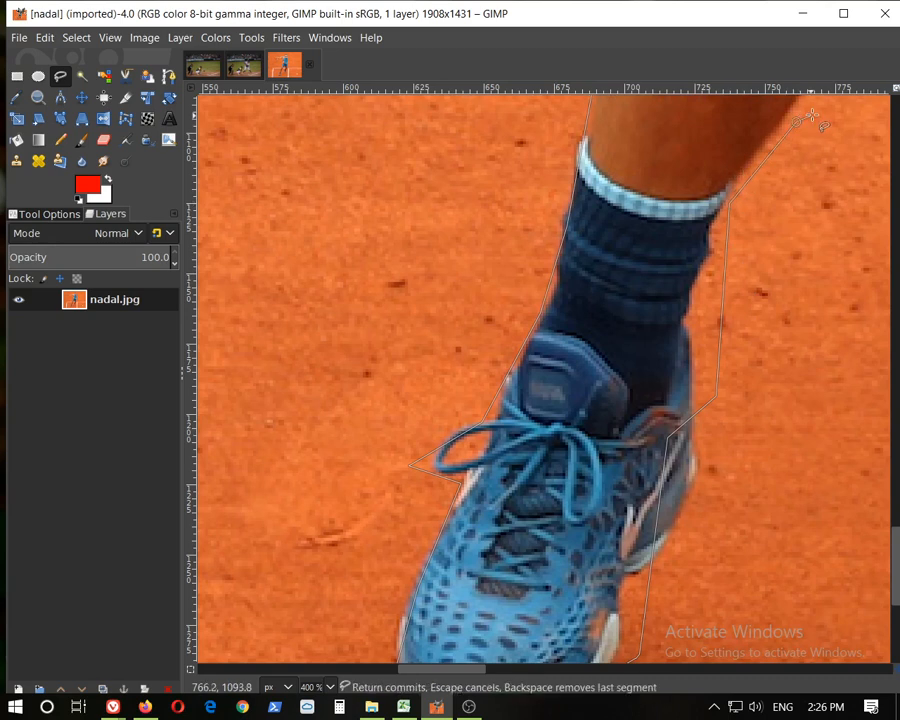
Continue the outline up the inner leg to the shorts and down the inner side of the other leg at 150% zoom
{"action": "scroll", "coordinate": [809, 119], "scroll_direction": "down", "scroll_amount": 3}
{"action": "left_click_drag", "start_coordinate": [408, 668], "coordinate": [524, 669]}
{"action": "scroll", "coordinate": [550, 290], "scroll_direction": "up", "scroll_amount": 6}
{"action": "left_click", "coordinate": [695, 226]}
{"action": "left_click", "coordinate": [735, 342]}
{"action": "left_click", "coordinate": [717, 399]}
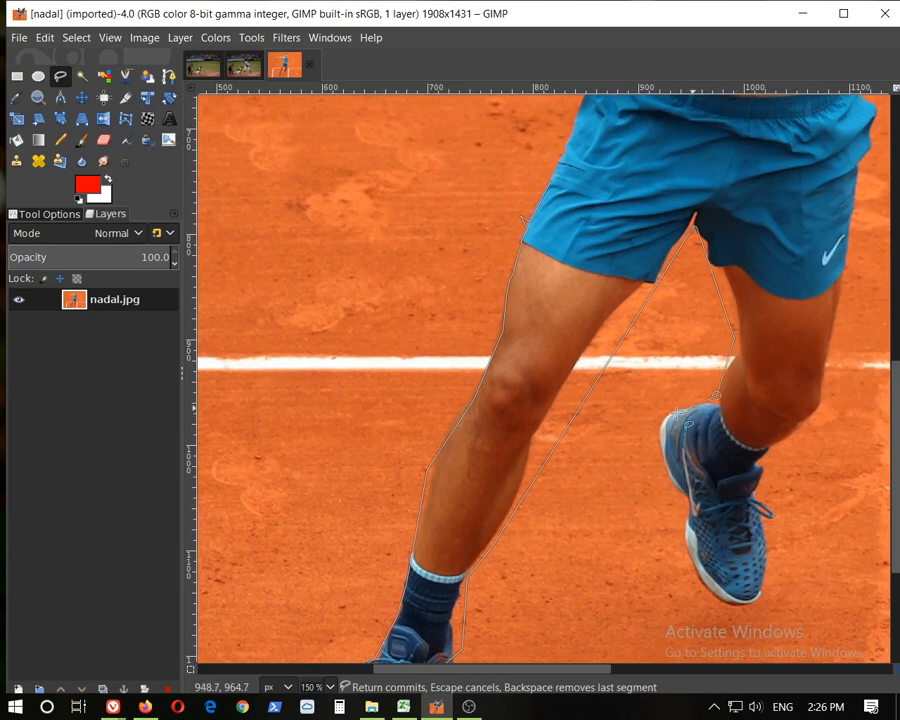
Trace the outline around the second shoe and up the outer side of that leg toward the shorts
{"action": "left_click", "coordinate": [638, 415]}
{"action": "left_click", "coordinate": [698, 606]}
{"action": "left_click", "coordinate": [778, 462]}
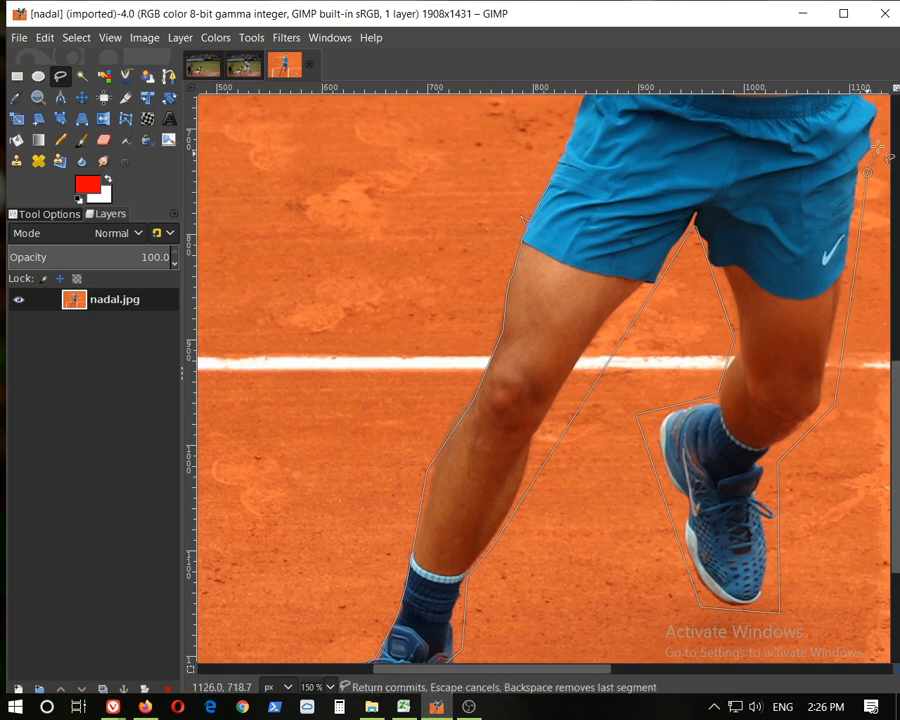
Carry the outline up the torso, around the head, and along the top of the outstretched arm
{"action": "scroll", "coordinate": [881, 112], "scroll_direction": "up", "scroll_amount": 2}
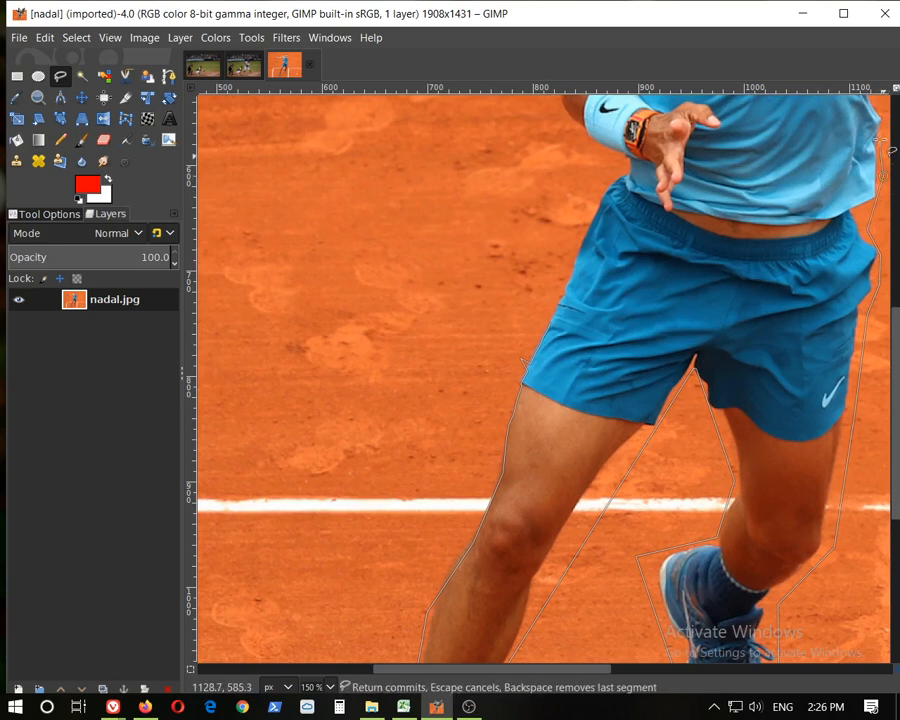
{"action": "scroll", "coordinate": [879, 148], "scroll_direction": "up", "scroll_amount": 4}
{"action": "scroll", "coordinate": [880, 250], "scroll_direction": "down", "scroll_amount": 1}
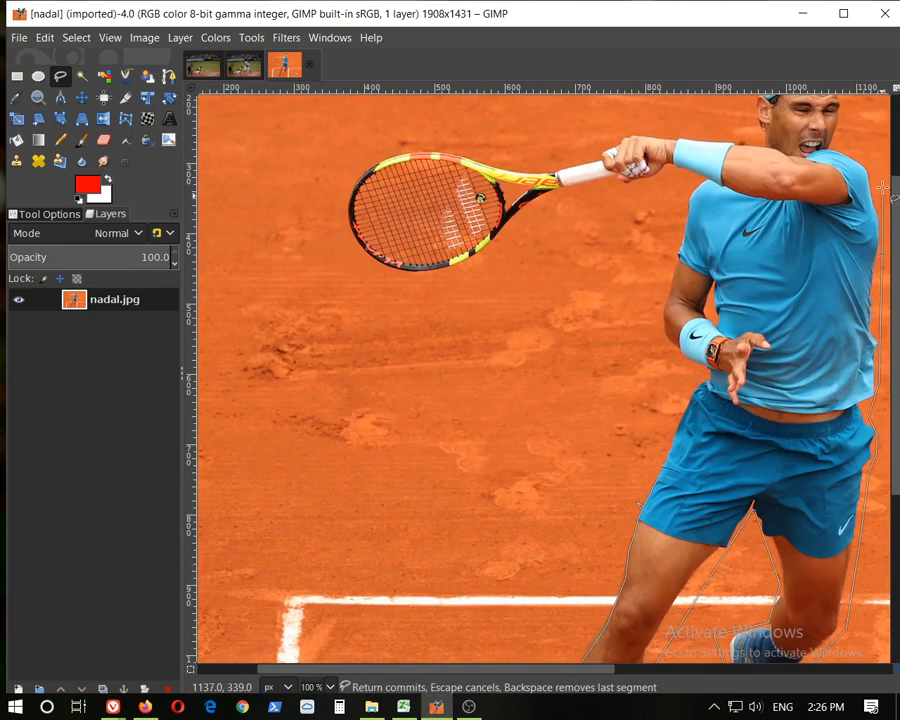
{"action": "scroll", "coordinate": [866, 150], "scroll_direction": "up", "scroll_amount": 2}
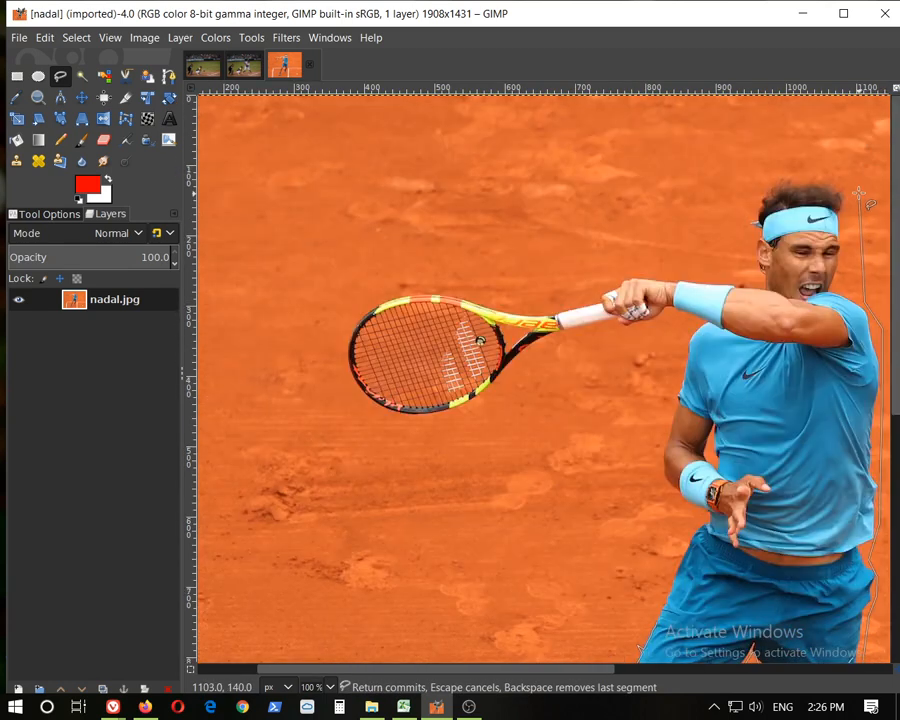
{"action": "left_click", "coordinate": [739, 268]}
{"action": "left_click", "coordinate": [607, 271]}
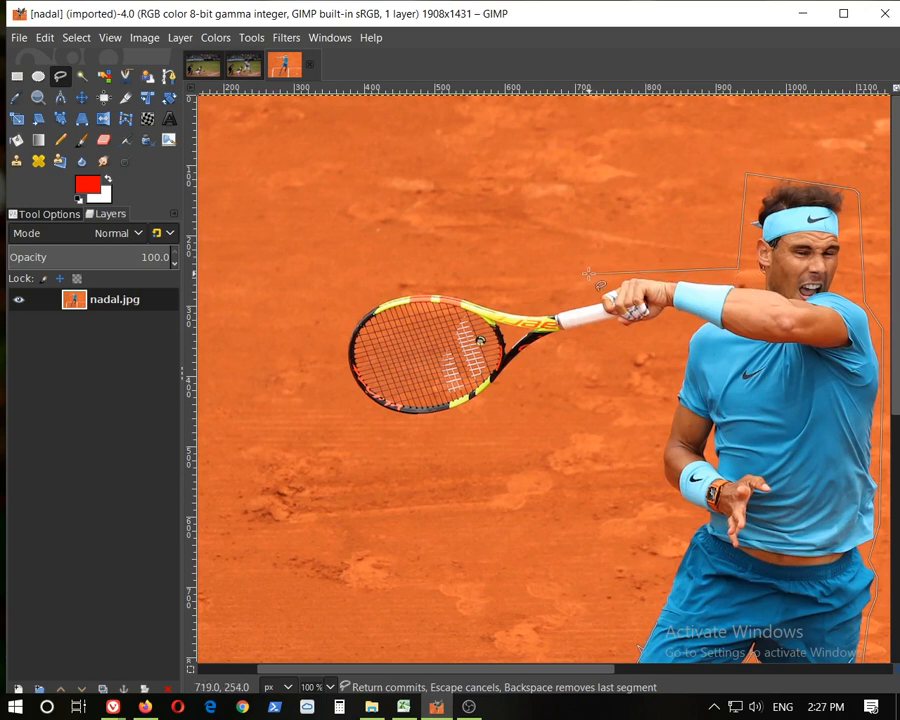
Outline around the tennis racket and back along the underside of the arm to the torso
{"action": "mouse_move", "coordinate": [557, 305]}
{"action": "left_mouse_down"}
{"action": "mouse_move", "coordinate": [449, 289]}
{"action": "mouse_move", "coordinate": [343, 292]}
{"action": "mouse_move", "coordinate": [336, 314]}
{"action": "left_mouse_up"}
{"action": "left_click", "coordinate": [379, 422]}
{"action": "left_click", "coordinate": [586, 340]}
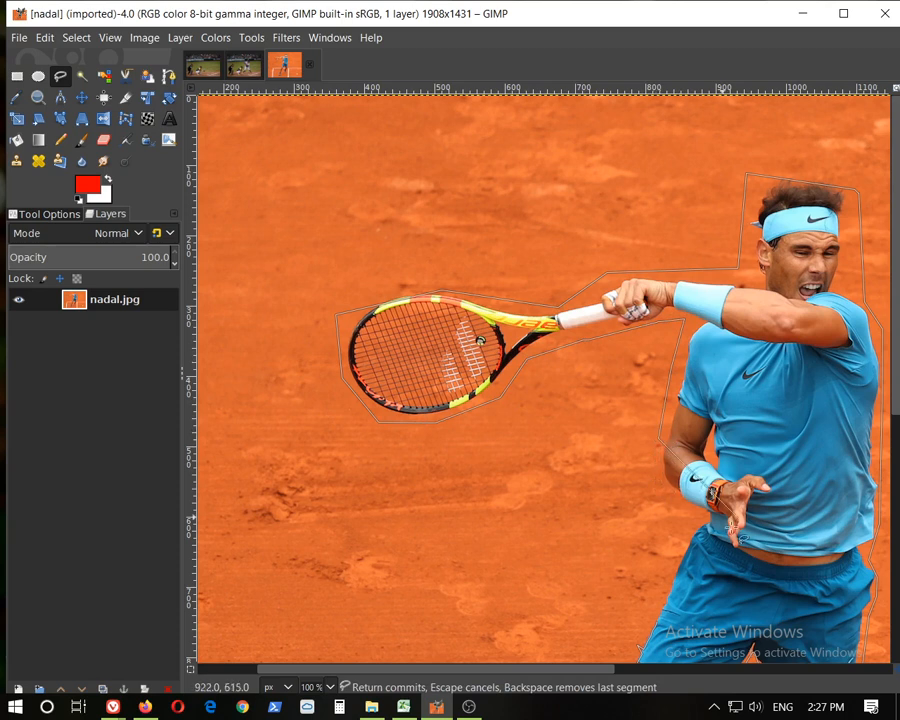
Close the free selection outline at its starting point on the shorts' edge
{"action": "scroll", "coordinate": [740, 520], "scroll_direction": "up", "scroll_amount": 3}
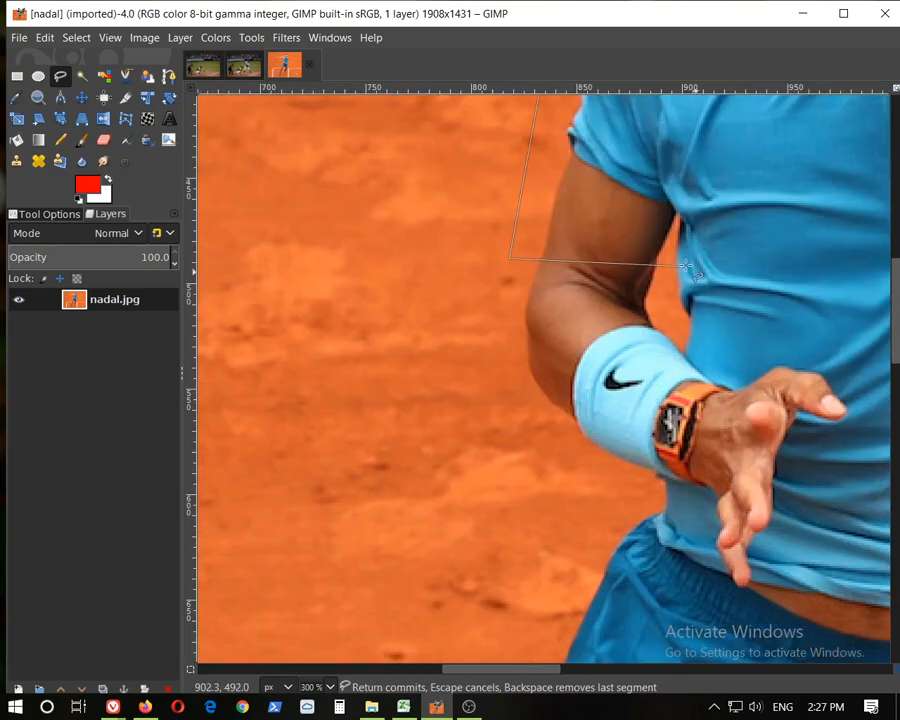
{"action": "scroll", "coordinate": [692, 265], "scroll_direction": "down", "scroll_amount": 2}
{"action": "scroll", "coordinate": [688, 262], "scroll_direction": "down", "scroll_amount": 1}
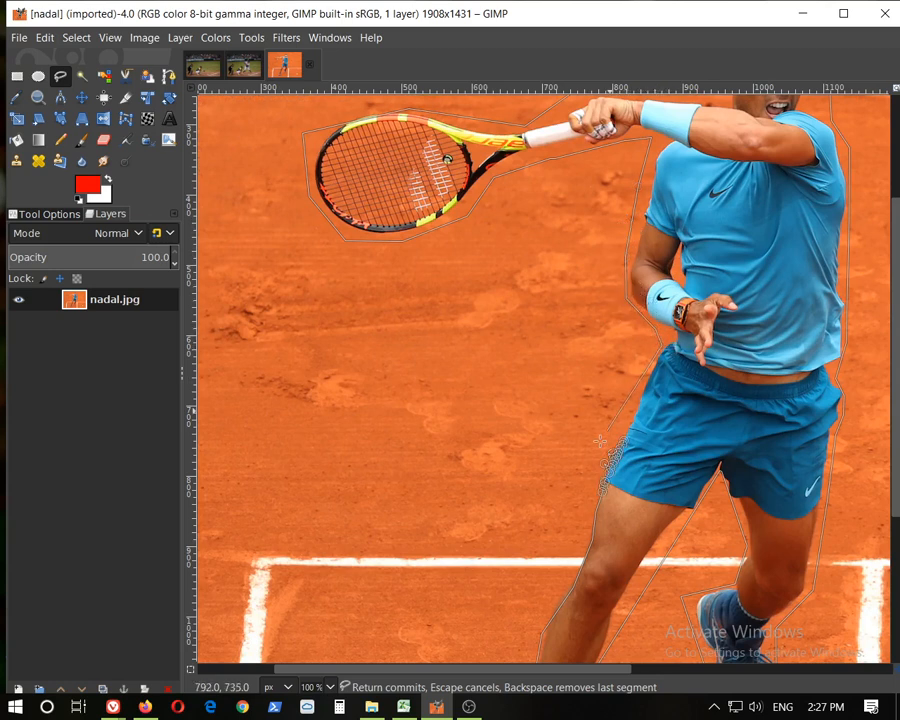
{"action": "scroll", "coordinate": [626, 446], "scroll_direction": "up", "scroll_amount": 4}
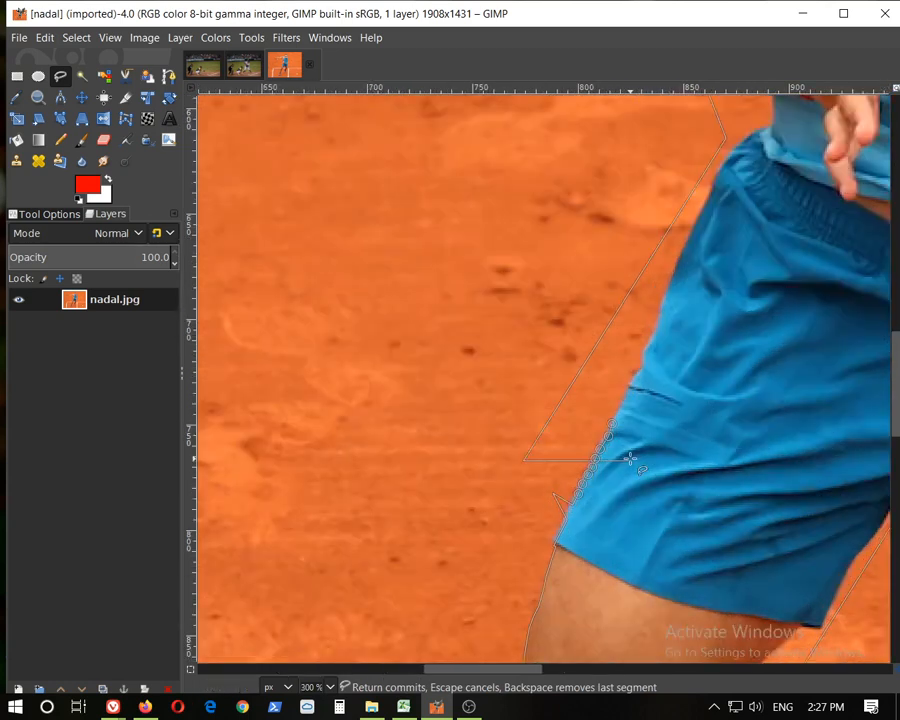
{"action": "left_click", "coordinate": [605, 412]}
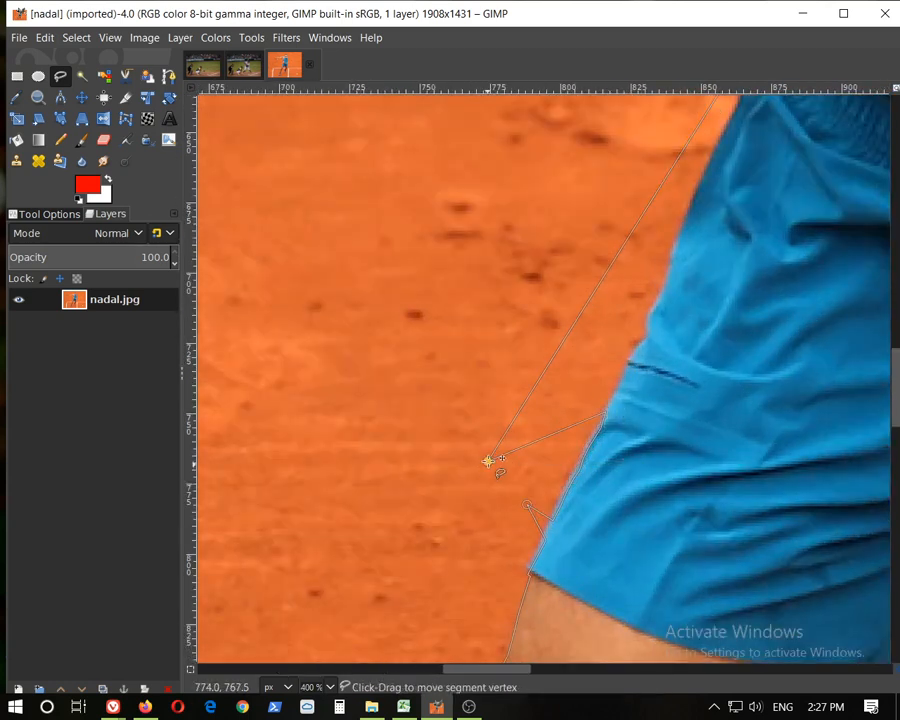
Adjust outline vertices onto the shorts' edge and above the racket frame
{"action": "left_click_drag", "start_coordinate": [488, 461], "coordinate": [628, 318]}
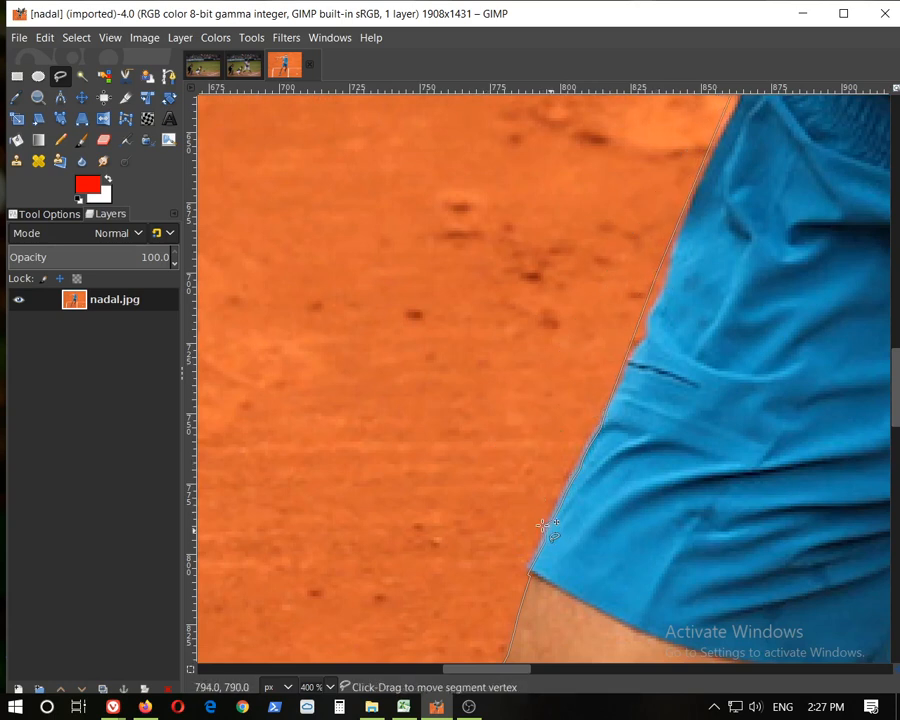
{"action": "scroll", "coordinate": [590, 180], "scroll_direction": "down", "scroll_amount": 3}
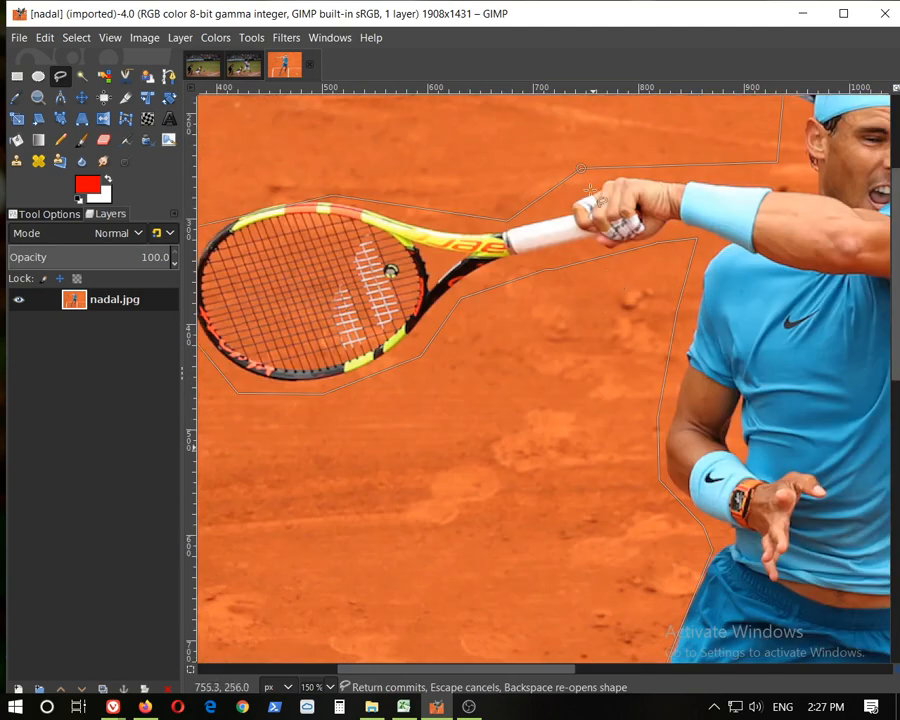
{"action": "mouse_move", "coordinate": [340, 198]}
{"action": "left_mouse_down"}
{"action": "mouse_move", "coordinate": [303, 168]}
{"action": "mouse_move", "coordinate": [269, 174]}
{"action": "mouse_move", "coordinate": [270, 186]}
{"action": "left_mouse_up"}
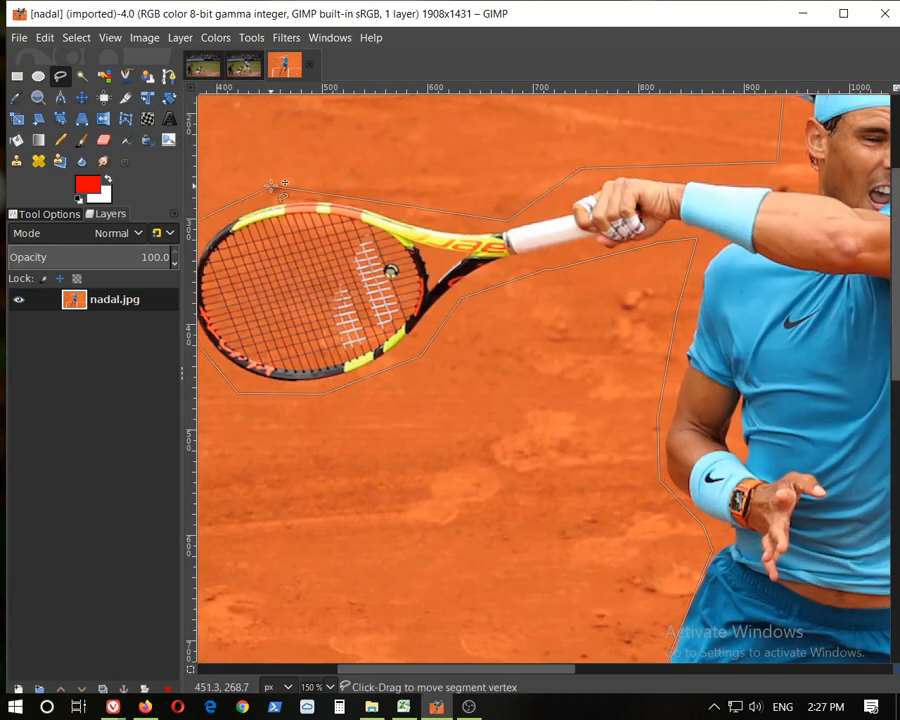
Move the vertex above the head closer to the hair and commit the selection
{"action": "scroll", "coordinate": [390, 264], "scroll_direction": "down", "scroll_amount": 3}
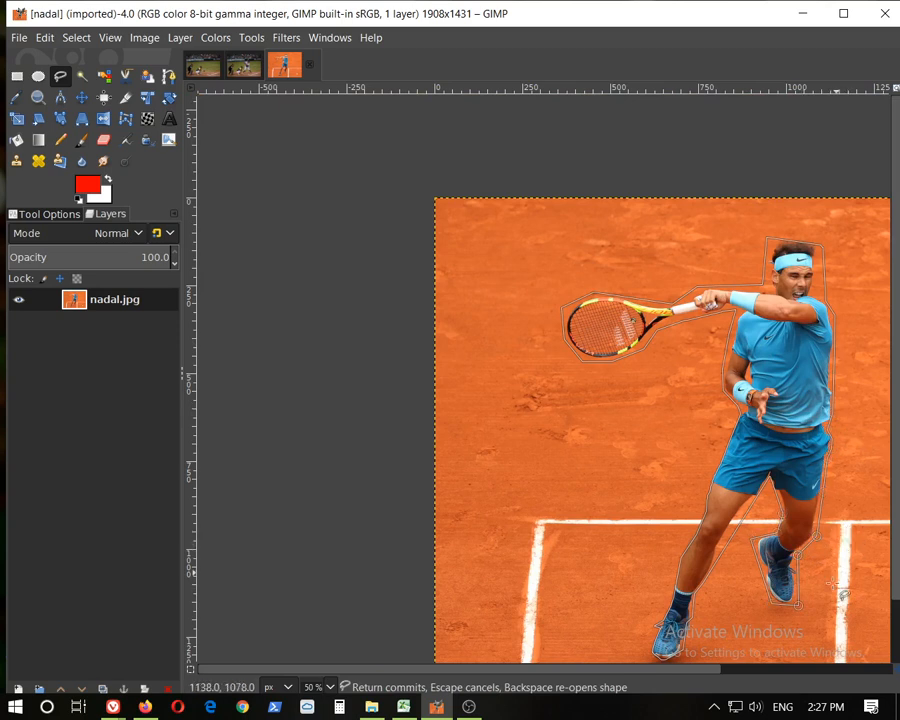
{"action": "scroll", "coordinate": [838, 575], "scroll_direction": "down", "scroll_amount": 2}
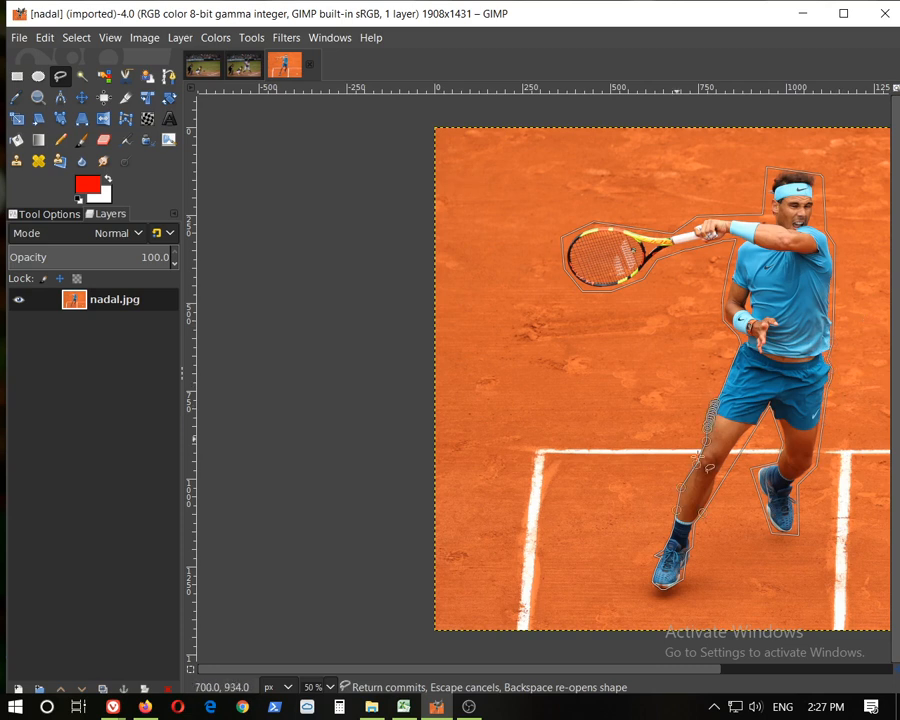
{"action": "left_click_drag", "start_coordinate": [600, 670], "coordinate": [673, 675]}
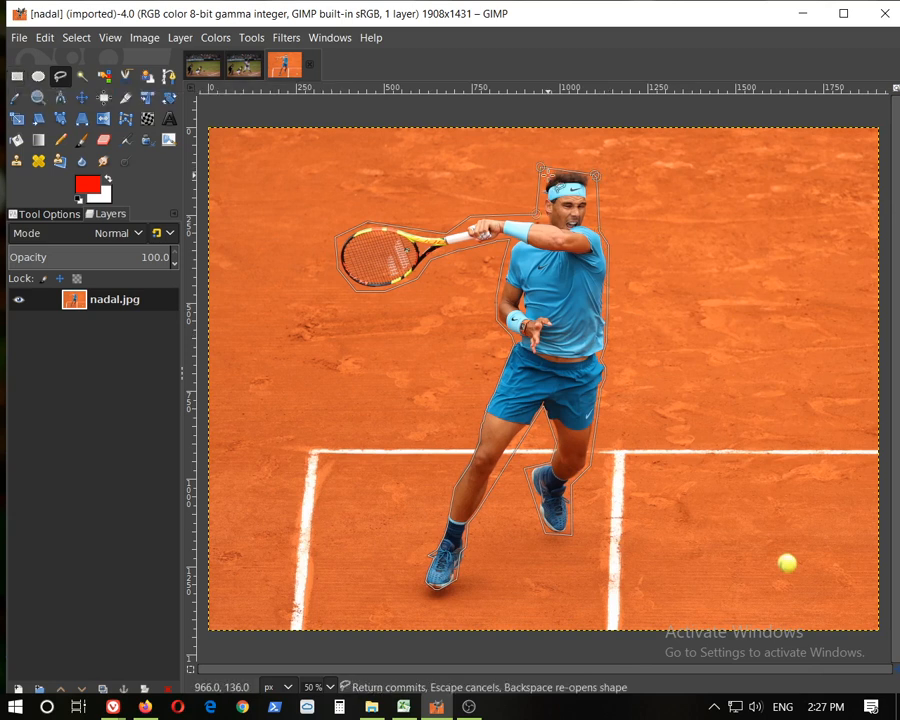
{"action": "scroll", "coordinate": [543, 172], "scroll_direction": "up", "scroll_amount": 2}
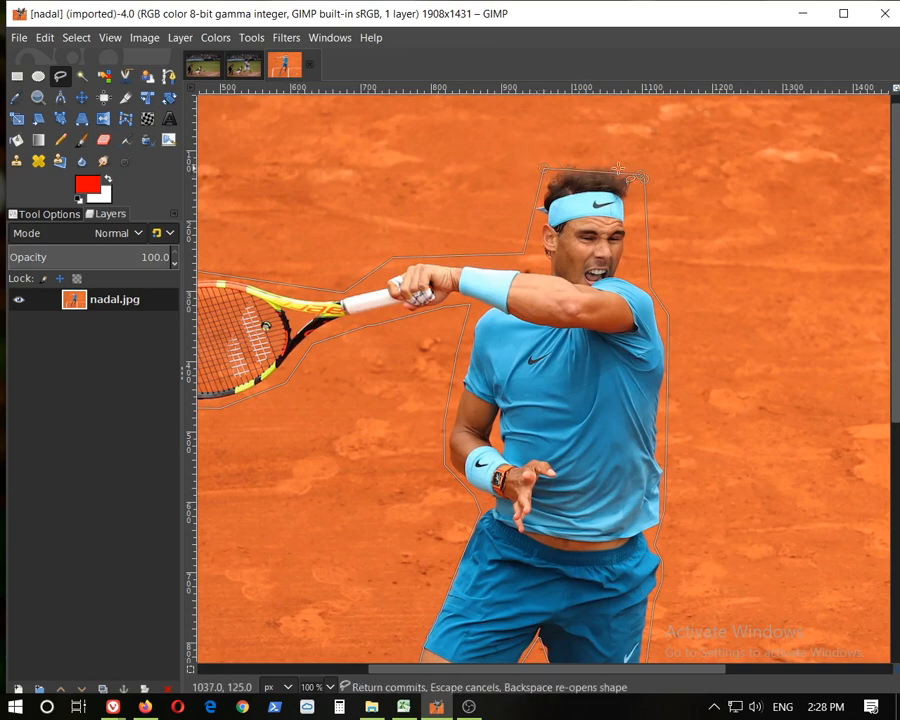
{"action": "mouse_move", "coordinate": [636, 171]}
{"action": "left_mouse_down"}
{"action": "mouse_move", "coordinate": [642, 166]}
{"action": "mouse_move", "coordinate": [600, 152]}
{"action": "left_mouse_up"}
{"action": "key", "text": "Return"}
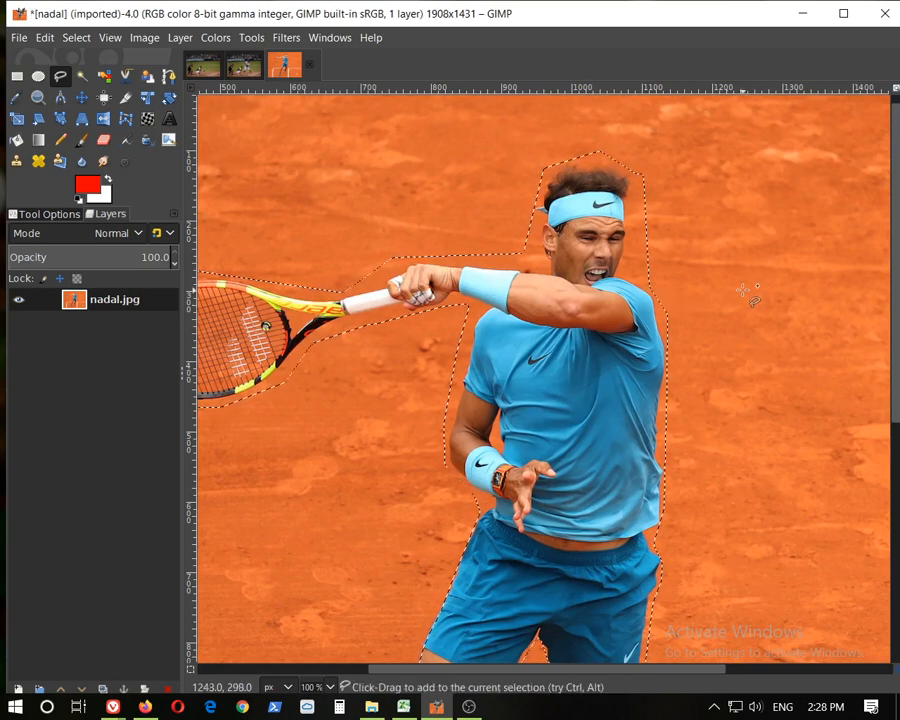
Copy the selected player to the clipboard
{"action": "left_click", "coordinate": [44, 37]}
{"action": "left_click", "coordinate": [70, 150]}
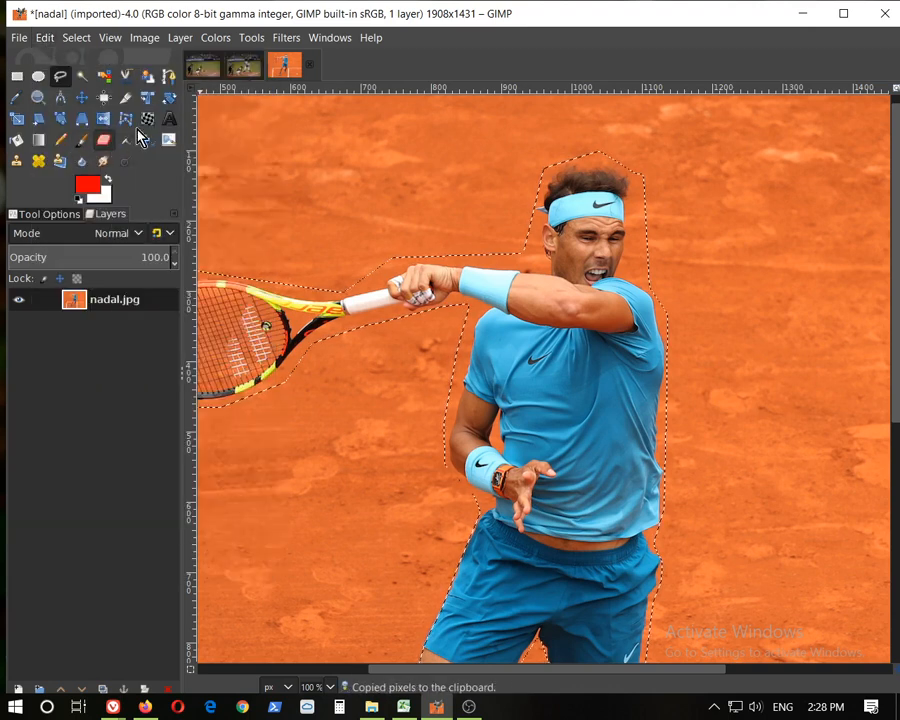
Switch to the baseball photo and add a new layer filled with Transparency
{"action": "left_click", "coordinate": [203, 76]}
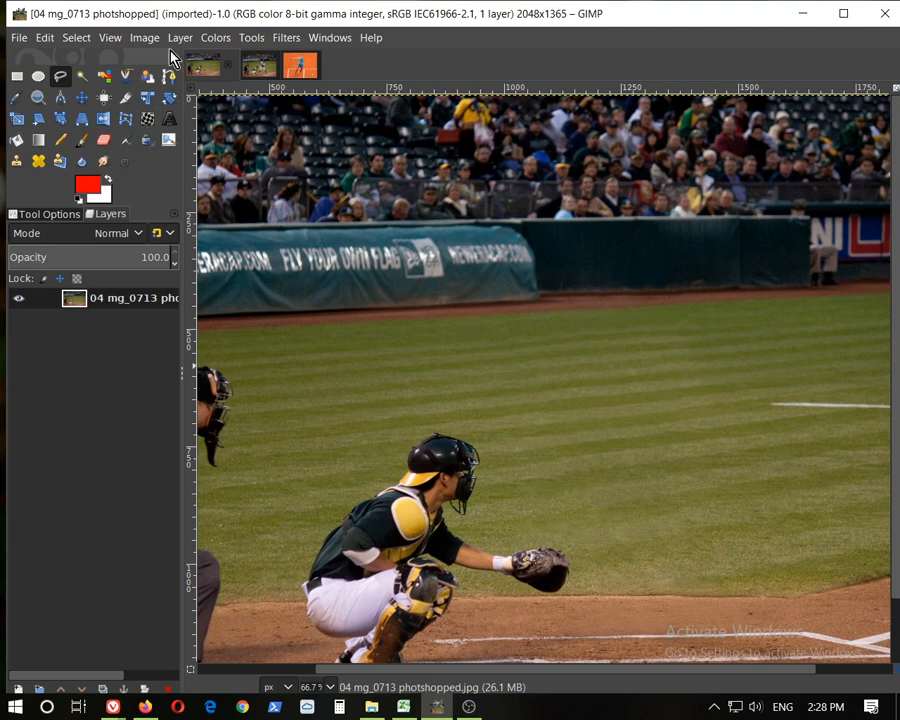
{"action": "left_click", "coordinate": [145, 40]}
{"action": "mouse_move", "coordinate": [180, 37]}
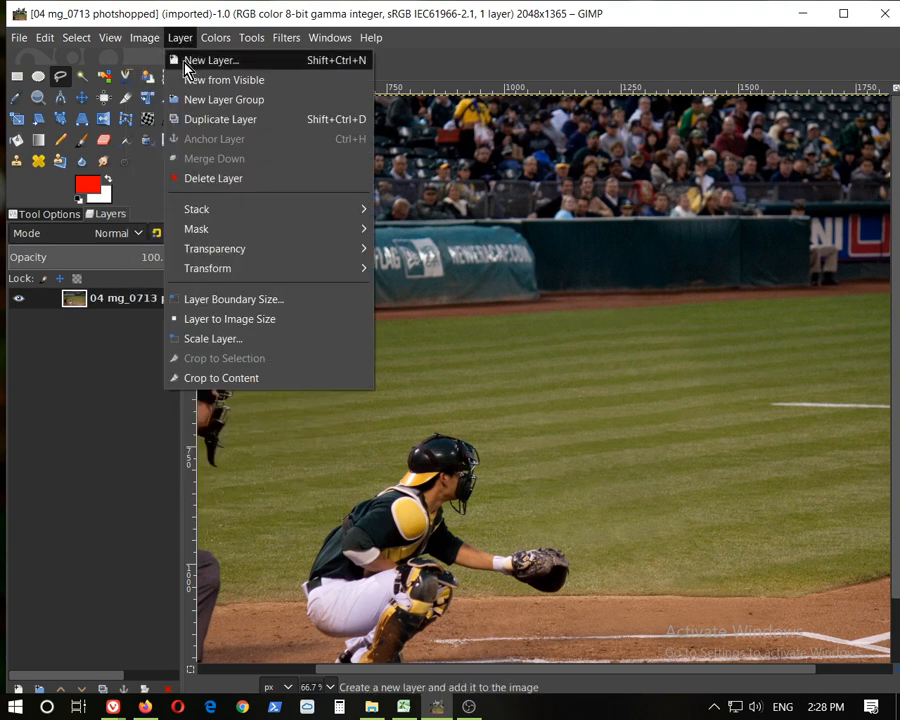
{"action": "left_click", "coordinate": [205, 61]}
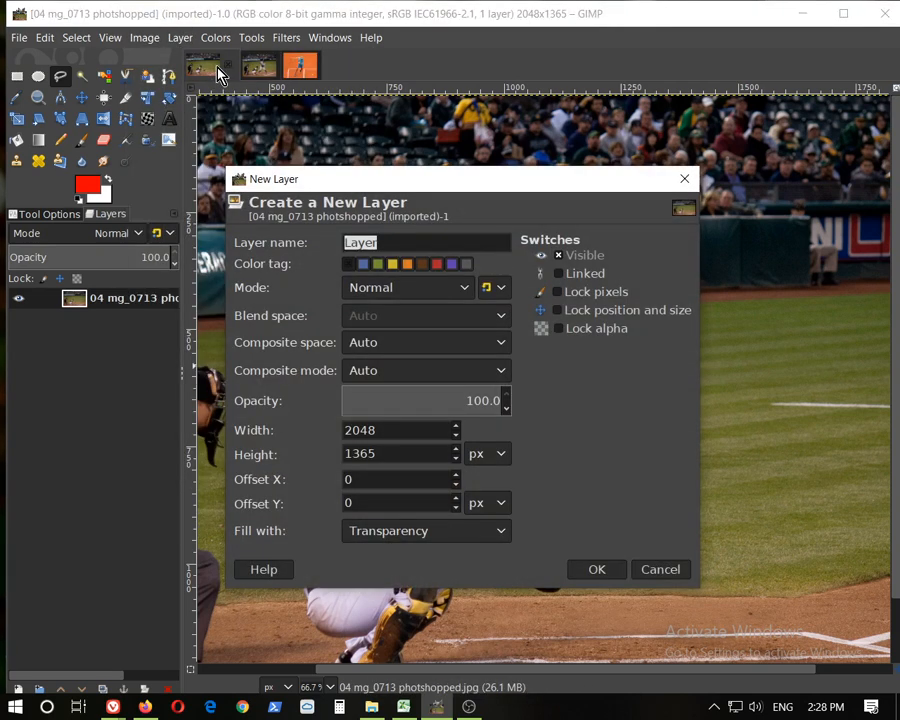
{"action": "left_click", "coordinate": [452, 541]}
{"action": "left_click", "coordinate": [454, 541]}
{"action": "left_click", "coordinate": [454, 541]}
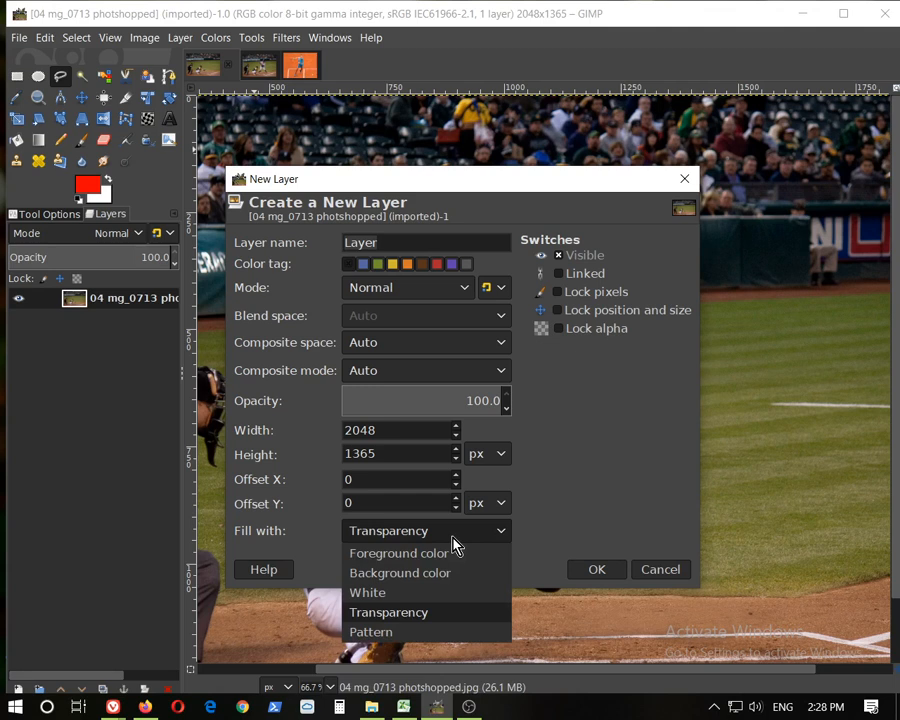
{"action": "left_click", "coordinate": [398, 614]}
{"action": "left_click", "coordinate": [600, 569]}
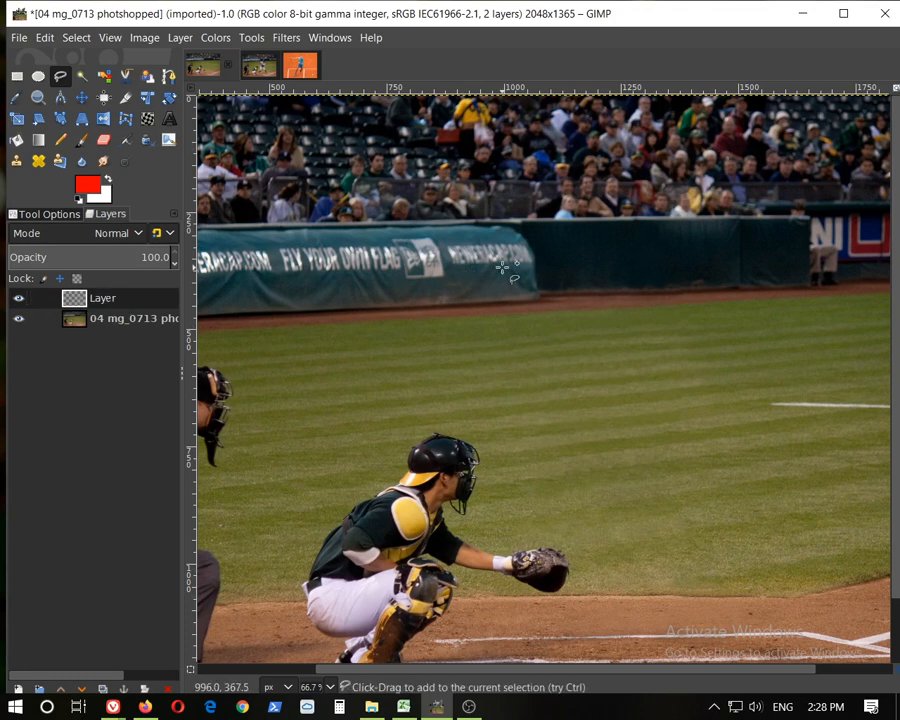
Paste the copied player into the baseball photo
{"action": "left_click", "coordinate": [45, 37]}
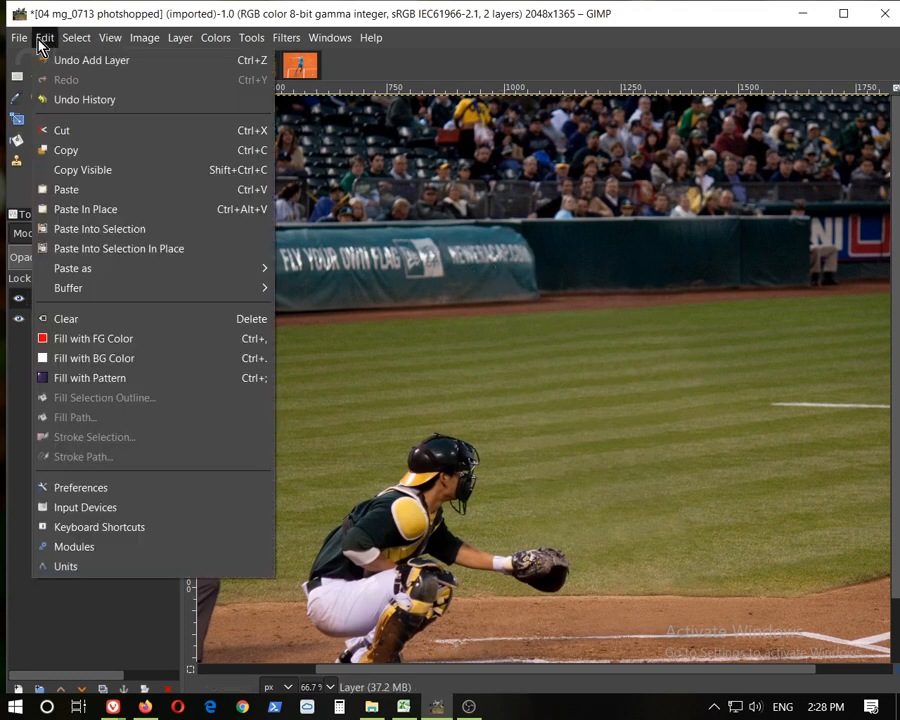
{"action": "left_click", "coordinate": [66, 189]}
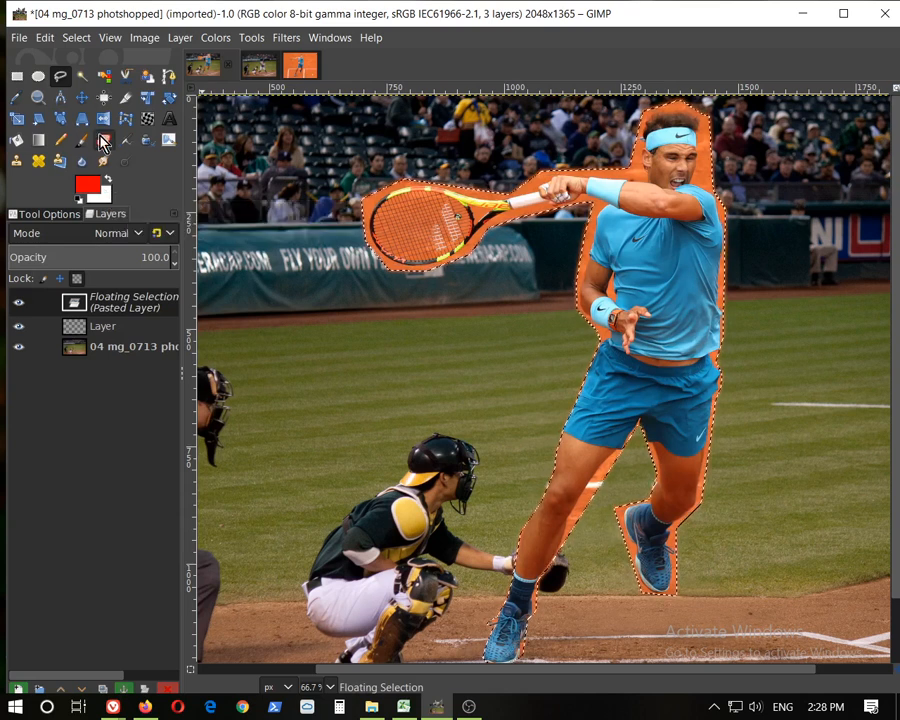
Move the pasted player slightly left and down with the Move tool
{"action": "left_click", "coordinate": [82, 97]}
{"action": "left_click_drag", "start_coordinate": [652, 257], "coordinate": [608, 287]}
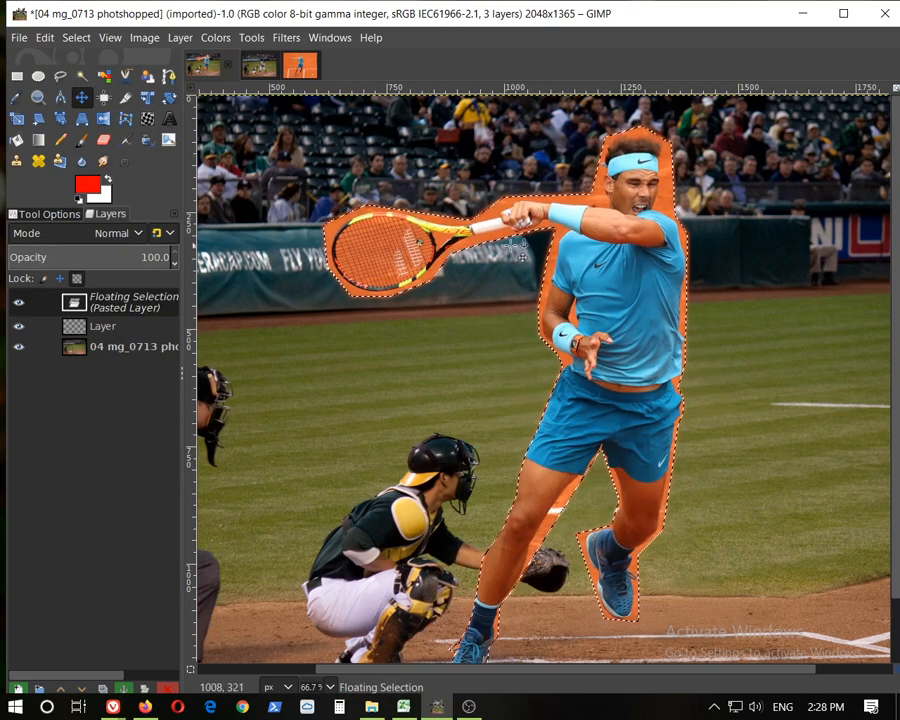
Scale the pasted player with the Scale tool to about 705 × 1090 pixels
{"action": "left_click", "coordinate": [16, 120]}
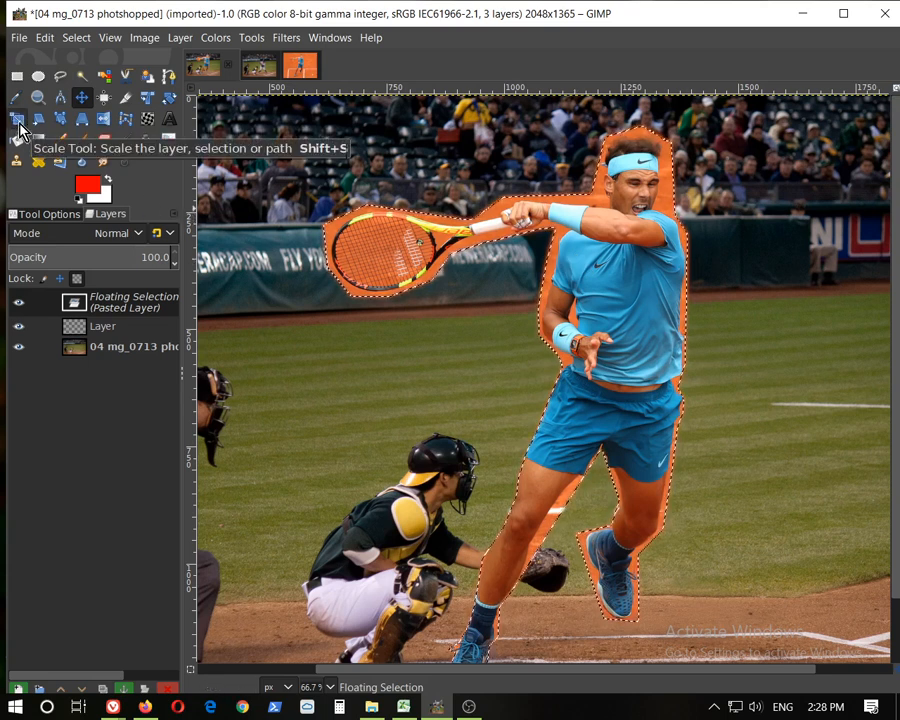
{"action": "left_click", "coordinate": [628, 323]}
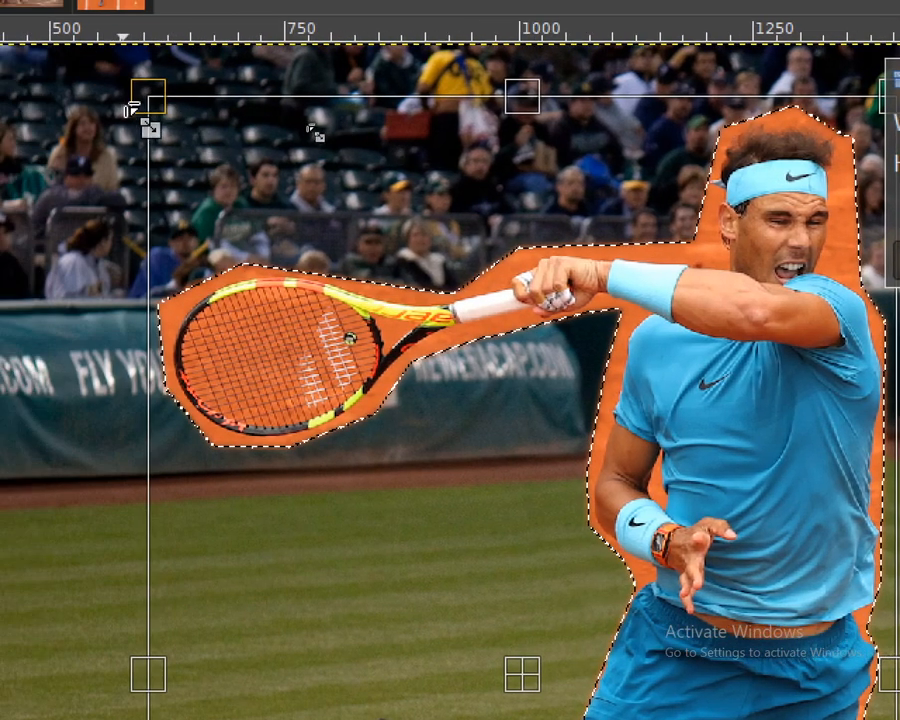
{"action": "left_click_drag", "start_coordinate": [156, 104], "coordinate": [635, 332]}
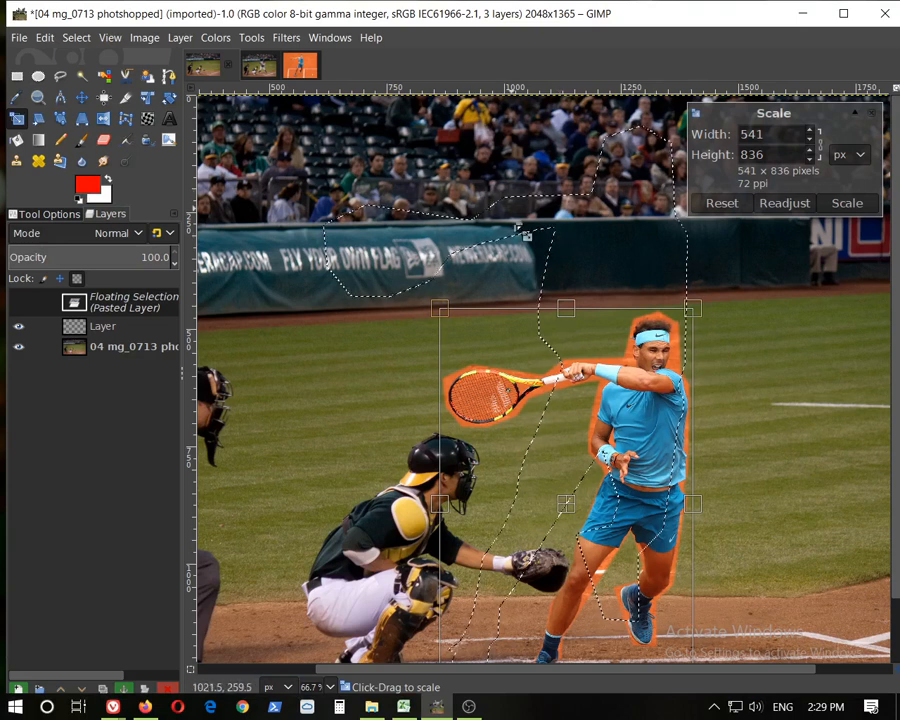
{"action": "left_click_drag", "start_coordinate": [440, 308], "coordinate": [397, 213]}
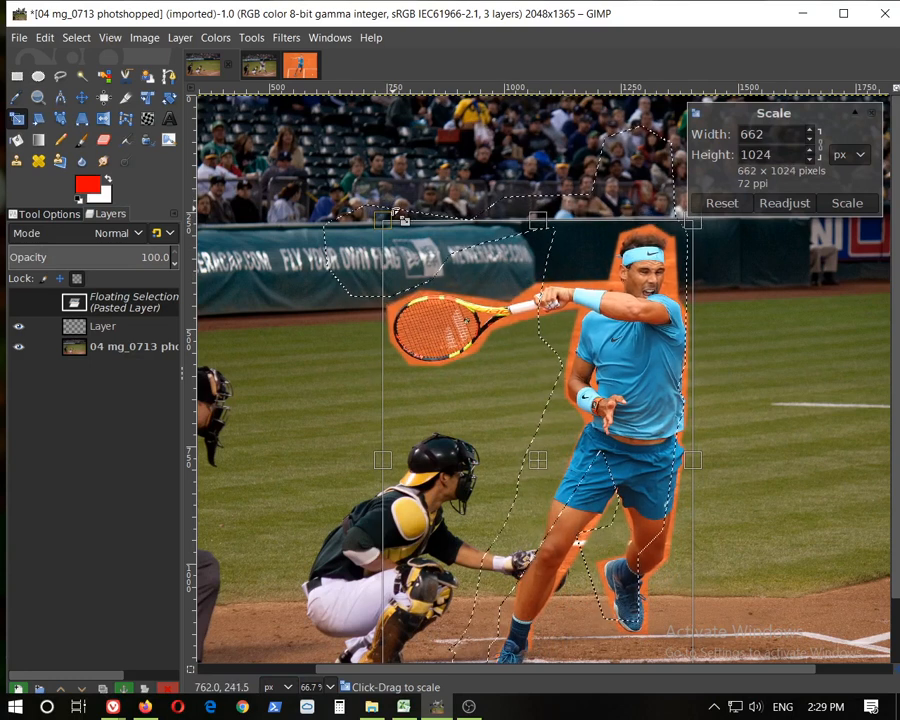
{"action": "left_click_drag", "start_coordinate": [405, 222], "coordinate": [390, 173]}
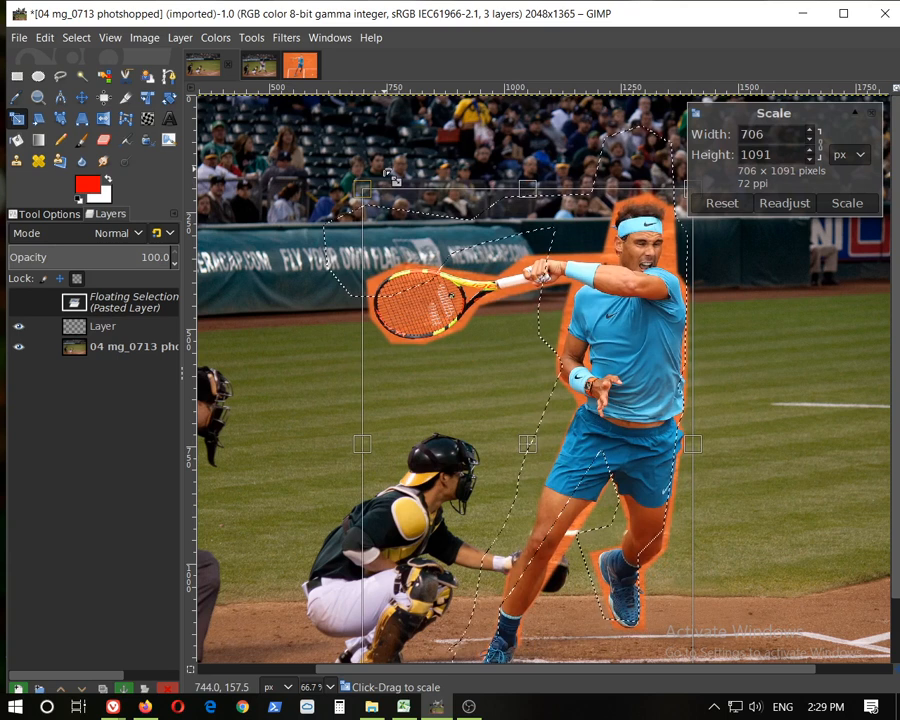
{"action": "left_click_drag", "start_coordinate": [393, 179], "coordinate": [387, 177]}
{"action": "left_click_drag", "start_coordinate": [387, 172], "coordinate": [389, 173]}
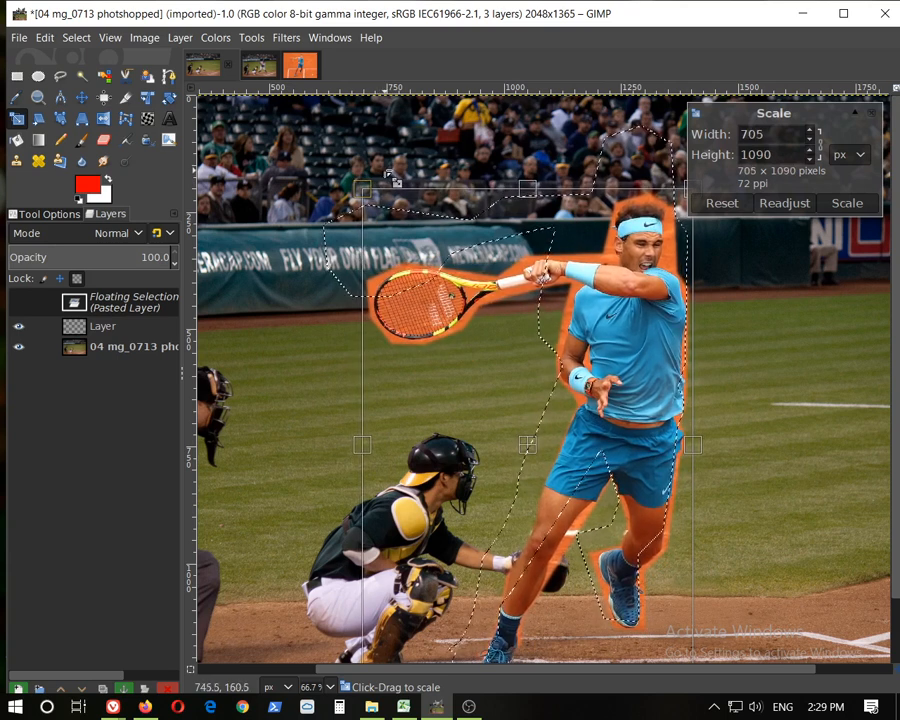
{"action": "left_click", "coordinate": [847, 203]}
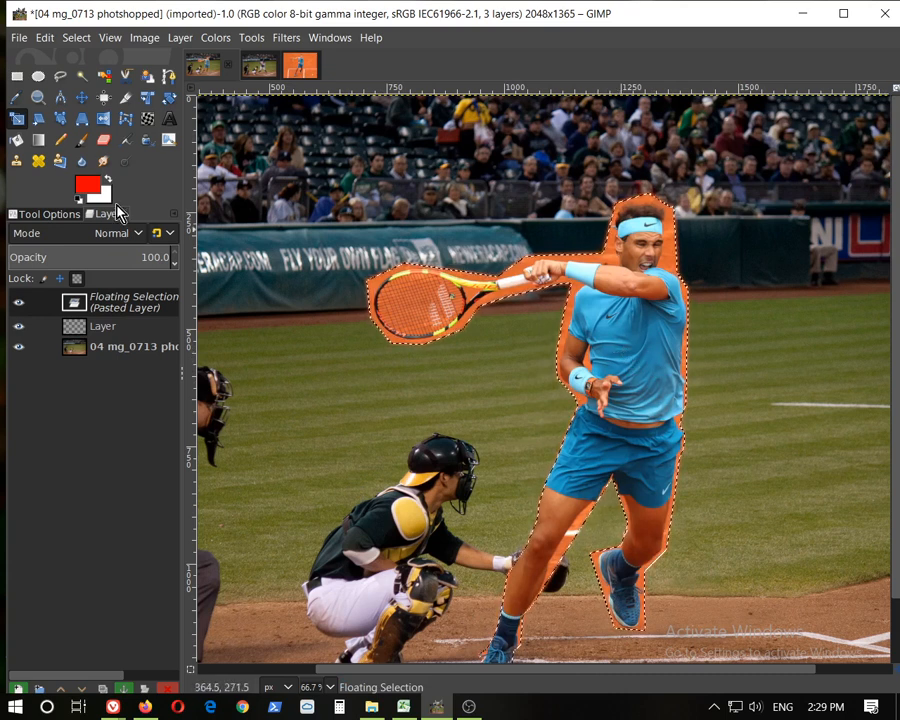
Move the scaled player so he stands just right of the catcher's glove
{"action": "left_click", "coordinate": [81, 97]}
{"action": "left_click_drag", "start_coordinate": [630, 378], "coordinate": [599, 324]}
{"action": "left_click_drag", "start_coordinate": [599, 324], "coordinate": [618, 350]}
{"action": "scroll", "coordinate": [709, 394], "scroll_direction": "down", "scroll_amount": 2}
{"action": "scroll", "coordinate": [720, 344], "scroll_direction": "up", "scroll_amount": 2}
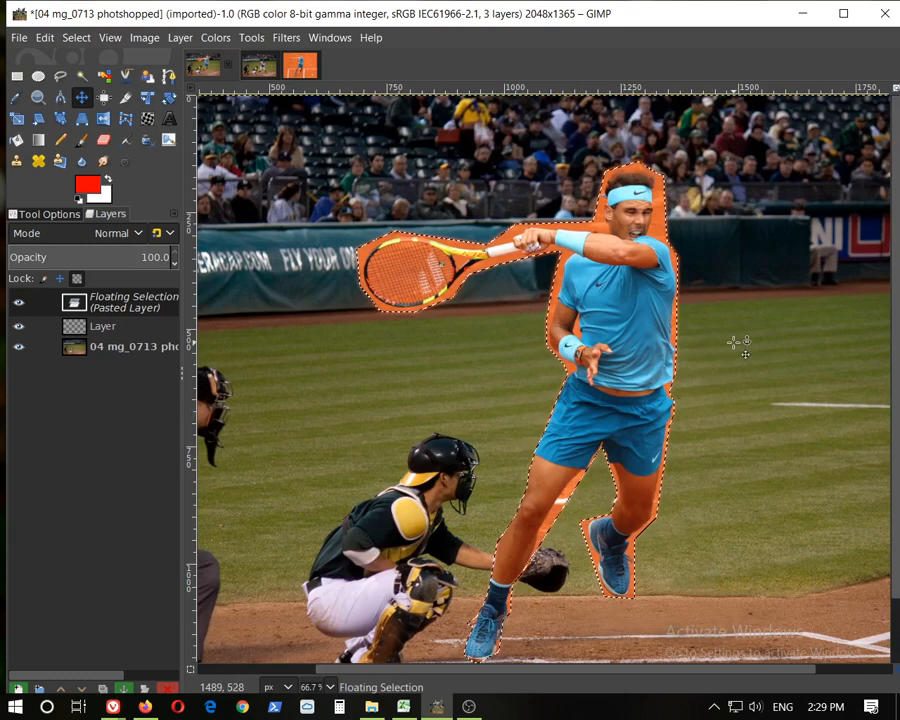
{"action": "scroll", "coordinate": [740, 320], "scroll_direction": "down", "scroll_amount": 1}
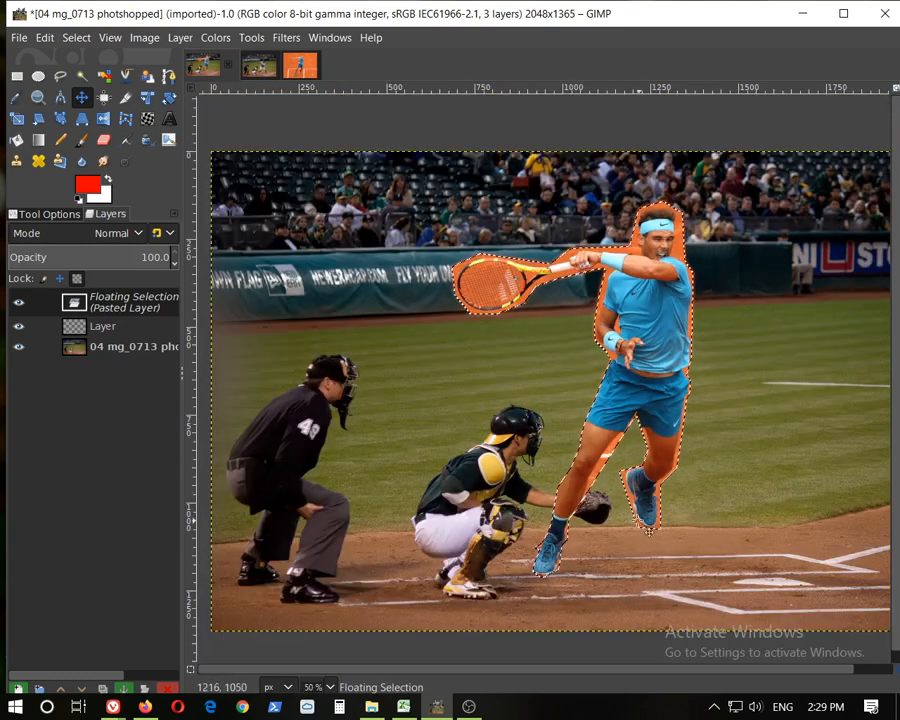
{"action": "left_click_drag", "start_coordinate": [659, 301], "coordinate": [694, 314]}
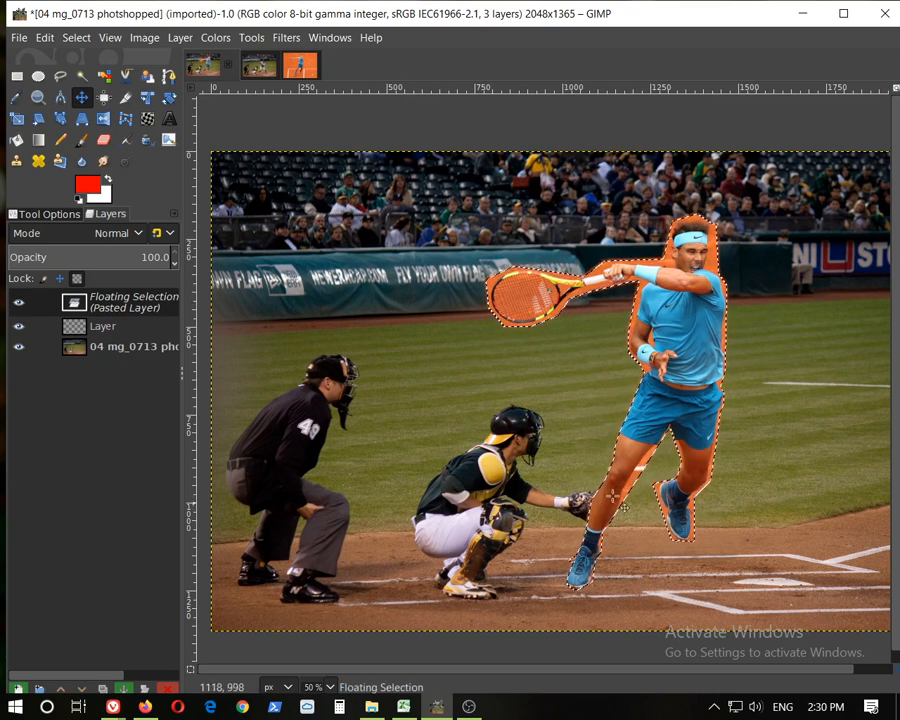
{"action": "left_click_drag", "start_coordinate": [707, 373], "coordinate": [823, 371]}
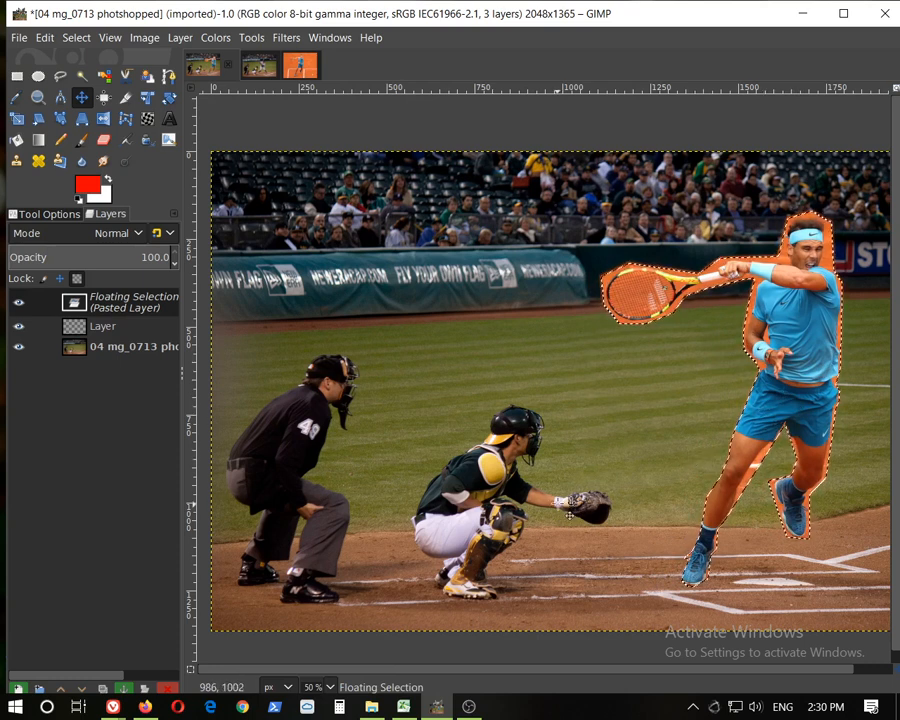
{"action": "left_click_drag", "start_coordinate": [829, 356], "coordinate": [700, 372]}
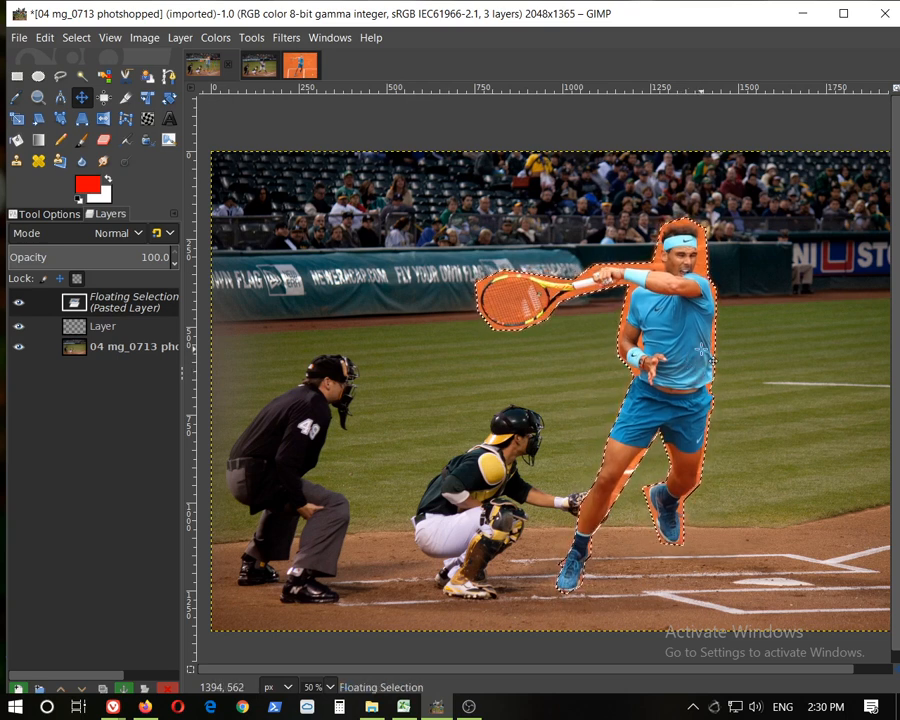
Scale the player down slightly to about 677 × 1045 pixels
{"action": "left_click", "coordinate": [17, 118]}
{"action": "left_click", "coordinate": [651, 316]}
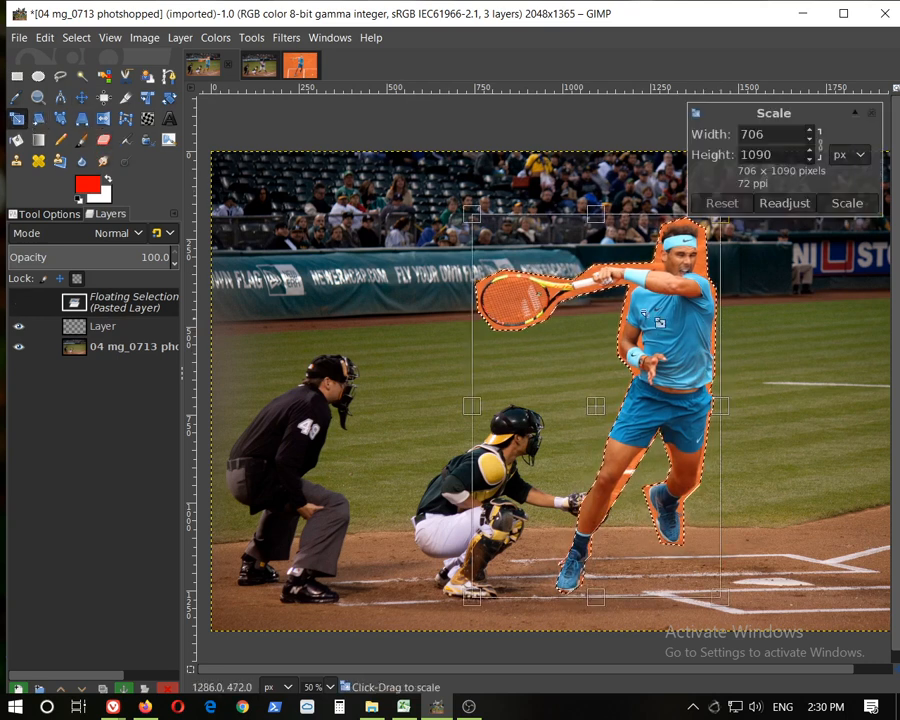
{"action": "left_click_drag", "start_coordinate": [478, 220], "coordinate": [484, 237]}
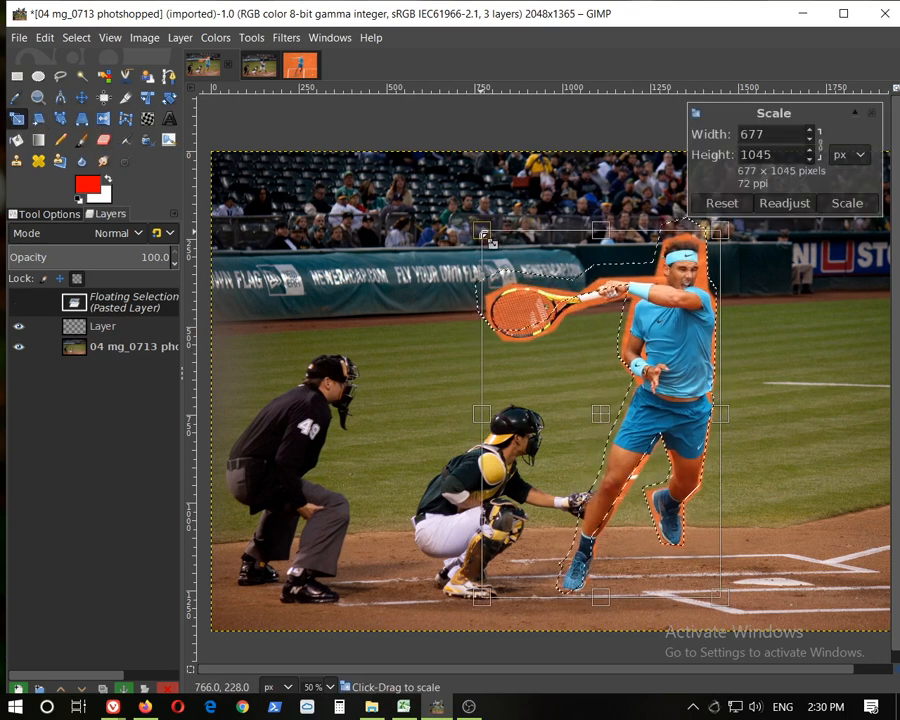
{"action": "key", "text": "Return"}
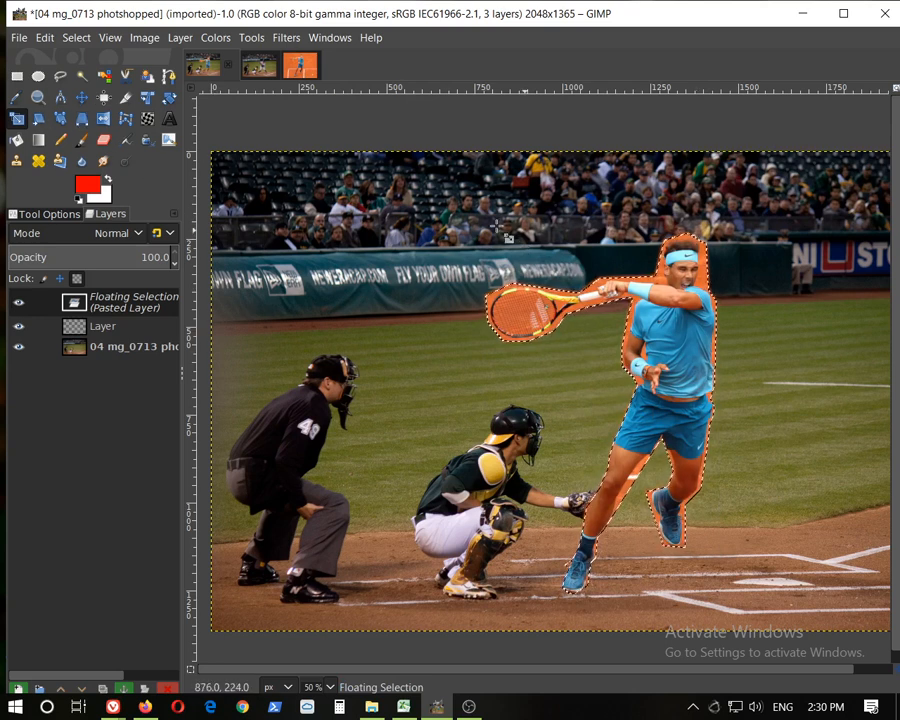
Anchor the floating player onto the new transparent layer
{"action": "left_click", "coordinate": [84, 104]}
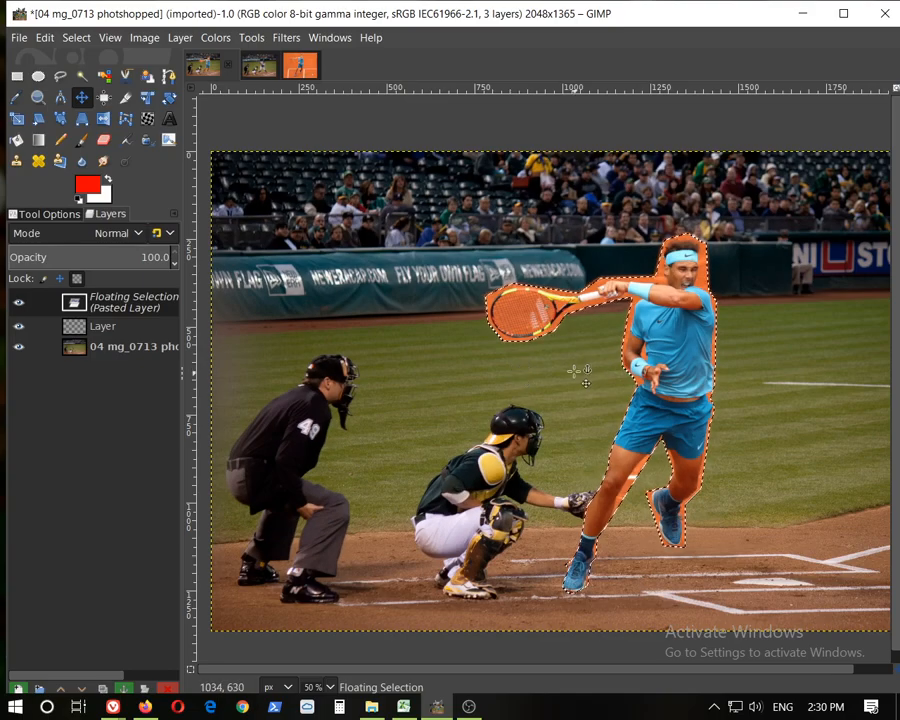
{"action": "left_click", "coordinate": [576, 371]}
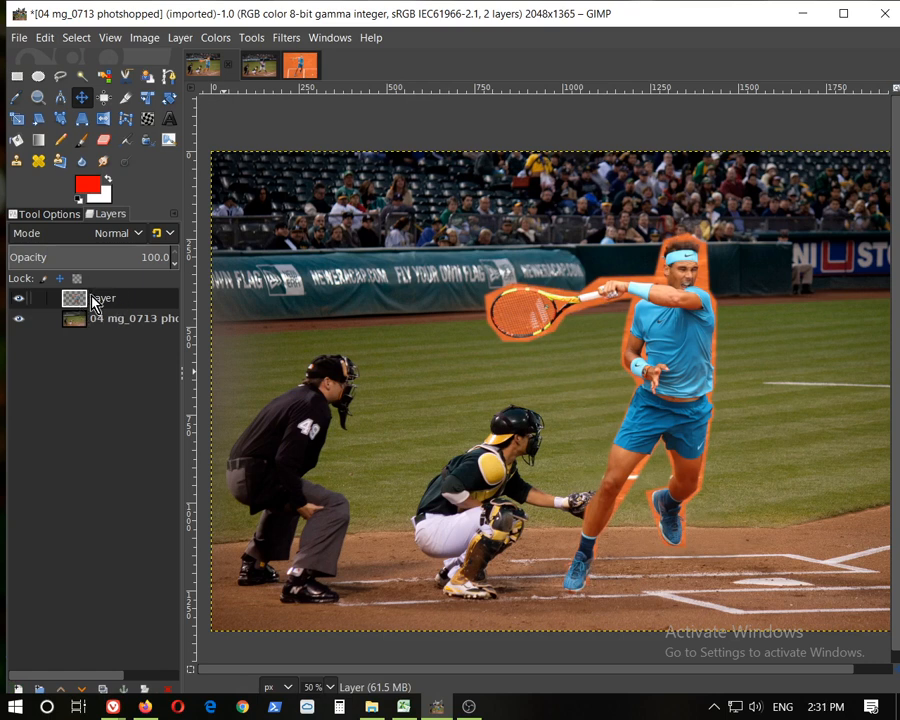
Toggle the visibility of the baseball photo and player layers to inspect the cutout
{"action": "left_click", "coordinate": [17, 319]}
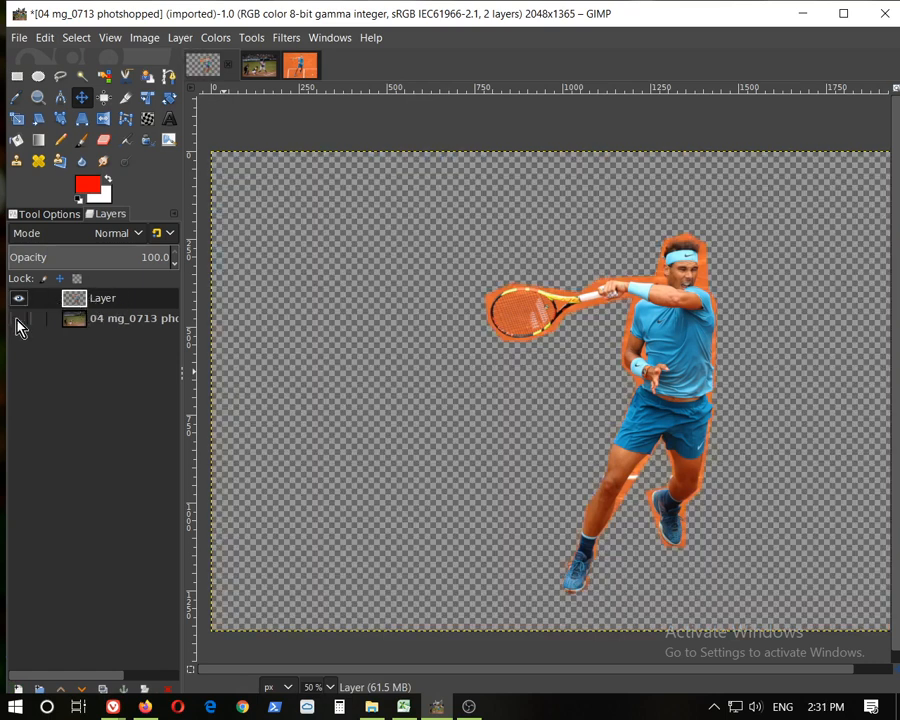
{"action": "left_click", "coordinate": [17, 319]}
{"action": "left_click", "coordinate": [17, 319]}
{"action": "left_click", "coordinate": [17, 319]}
{"action": "left_click", "coordinate": [17, 319]}
{"action": "left_click", "coordinate": [17, 319]}
{"action": "left_click", "coordinate": [20, 300]}
{"action": "left_click", "coordinate": [20, 300]}
{"action": "left_click", "coordinate": [20, 300]}
{"action": "left_click", "coordinate": [20, 300]}
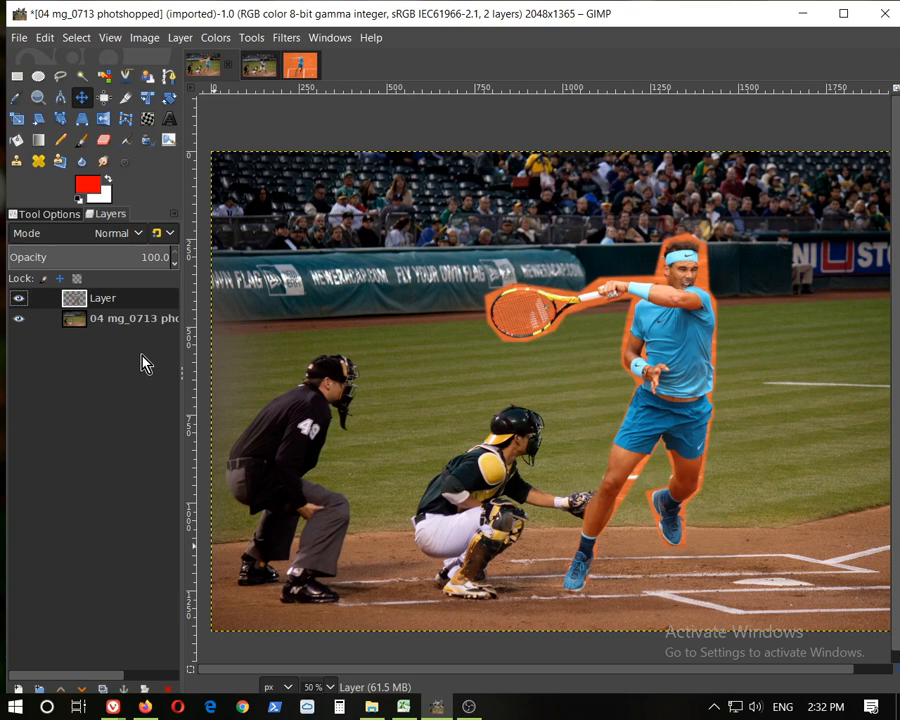
Try darkening the player layer with an Exposure of -0.640
{"action": "left_click", "coordinate": [179, 37]}
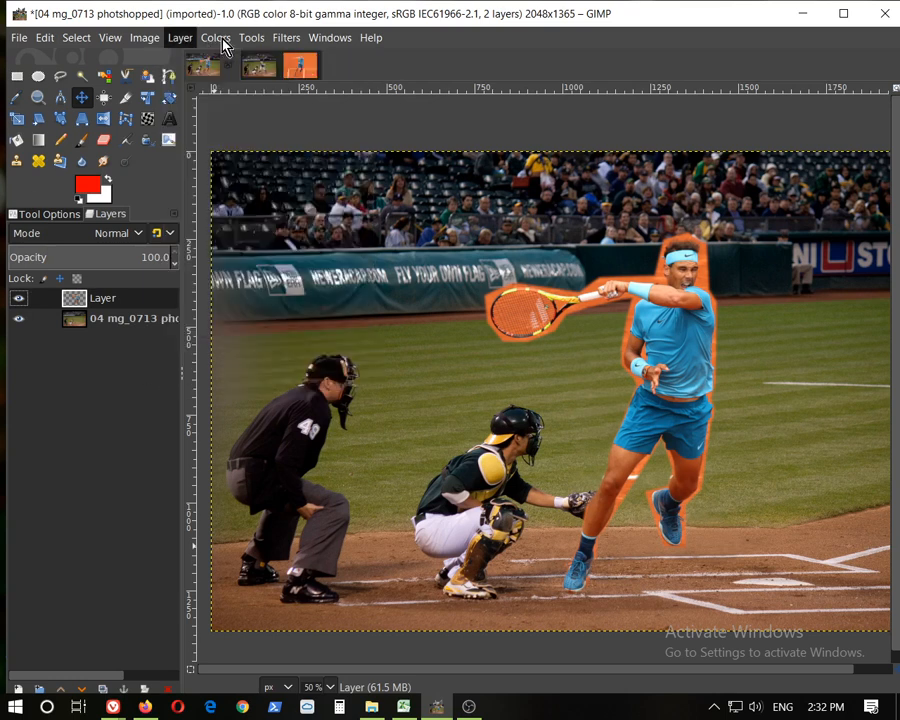
{"action": "mouse_move", "coordinate": [226, 44]}
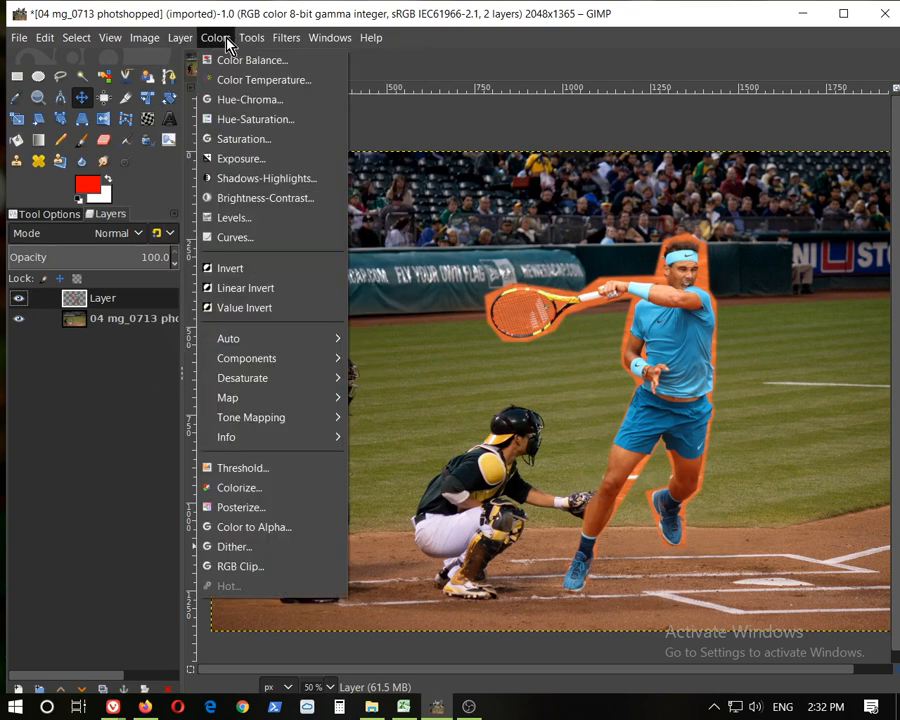
{"action": "left_click", "coordinate": [240, 158]}
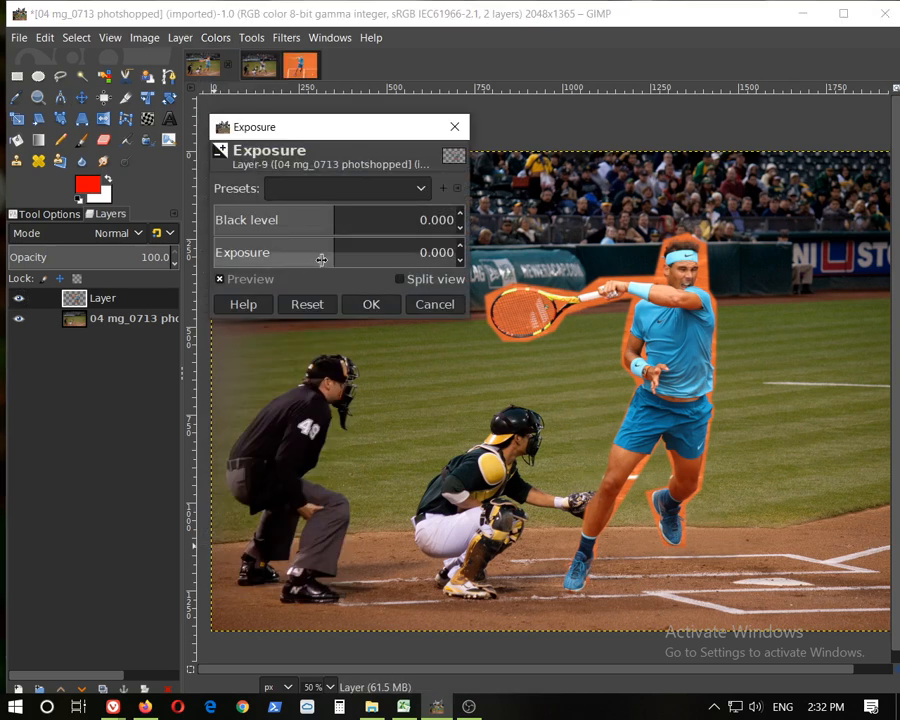
{"action": "mouse_move", "coordinate": [321, 258]}
{"action": "left_mouse_down"}
{"action": "mouse_move", "coordinate": [299, 257]}
{"action": "mouse_move", "coordinate": [386, 257]}
{"action": "mouse_move", "coordinate": [309, 257]}
{"action": "mouse_move", "coordinate": [335, 256]}
{"action": "left_mouse_up"}
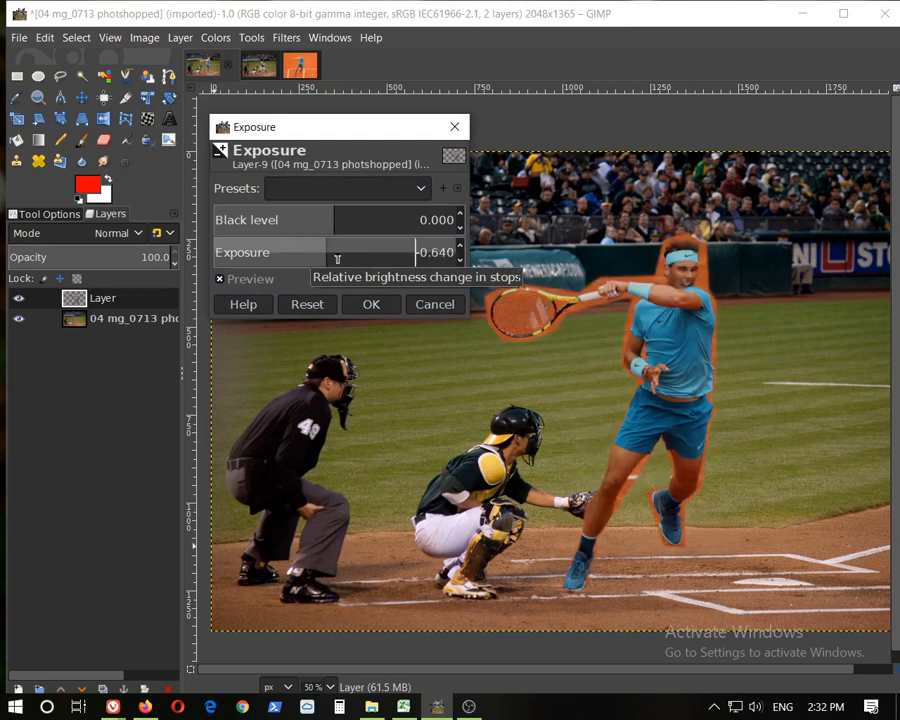
{"action": "left_click", "coordinate": [418, 296]}
Try Brightness-Contrast on the player layer with brightness -16 and contrast -9
{"action": "left_click", "coordinate": [222, 38]}
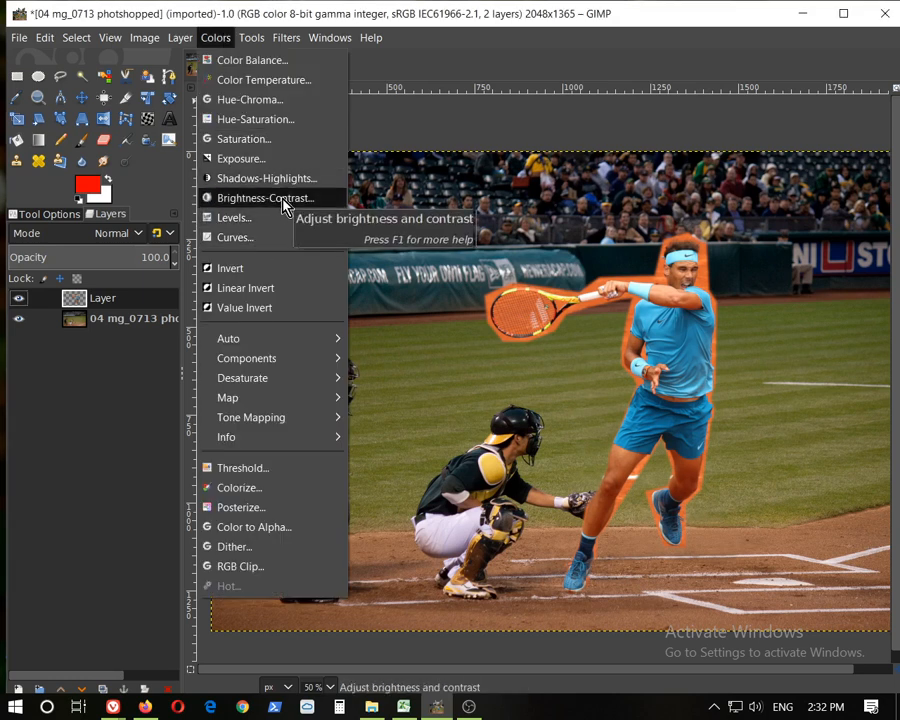
{"action": "left_click", "coordinate": [283, 200]}
{"action": "left_click_drag", "start_coordinate": [396, 252], "coordinate": [380, 252]}
{"action": "left_click", "coordinate": [382, 253]}
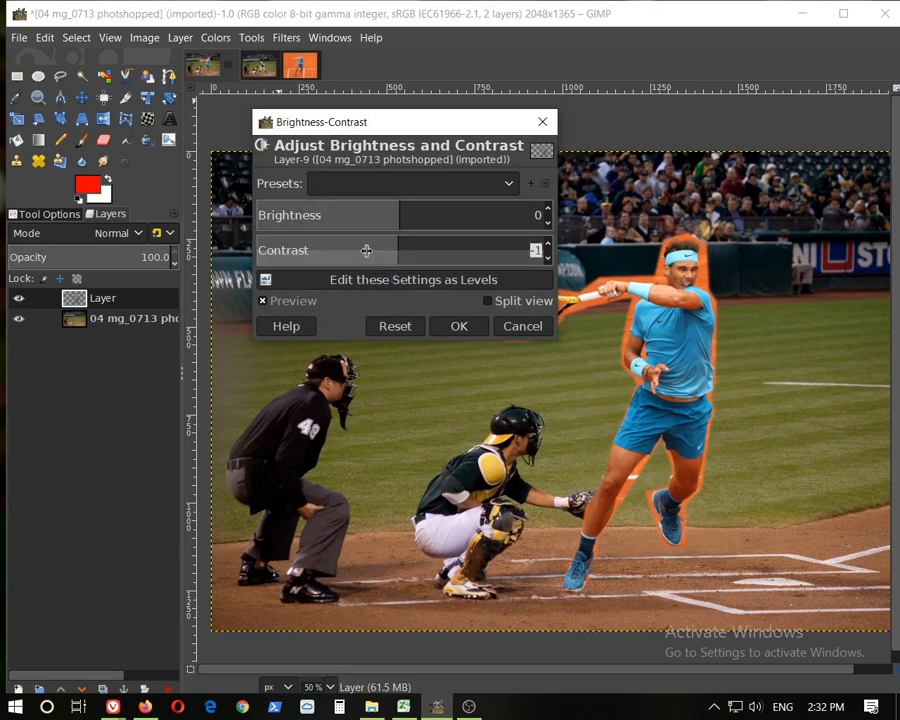
{"action": "type", "text": "40"}
{"action": "left_click_drag", "start_coordinate": [459, 254], "coordinate": [381, 216]}
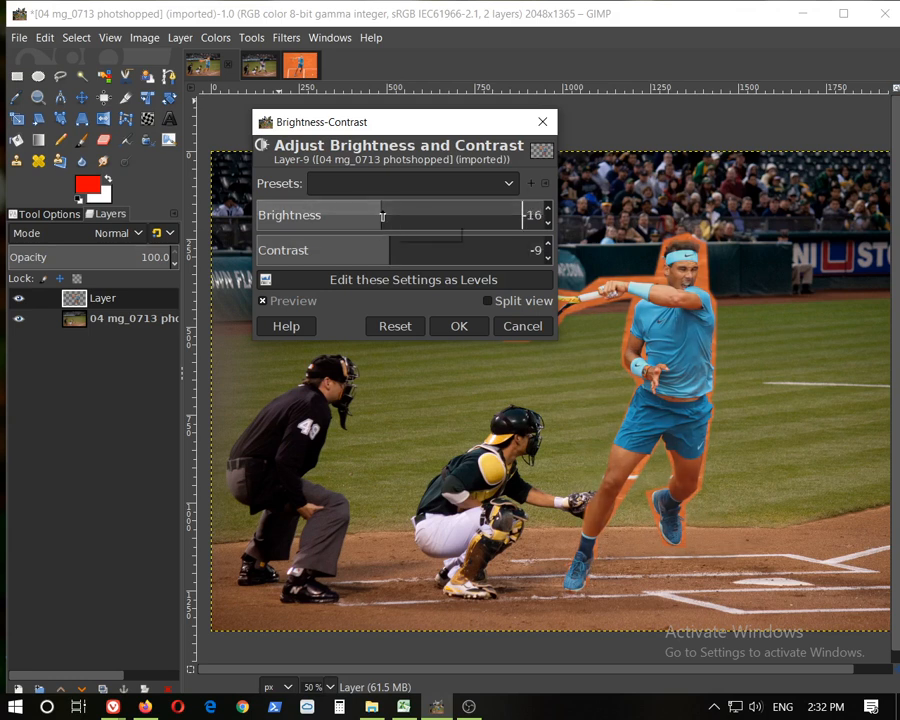
{"action": "left_click", "coordinate": [495, 328]}
Reduce the player layer's saturation to -9.3 with Hue-Saturation
{"action": "left_click", "coordinate": [214, 38]}
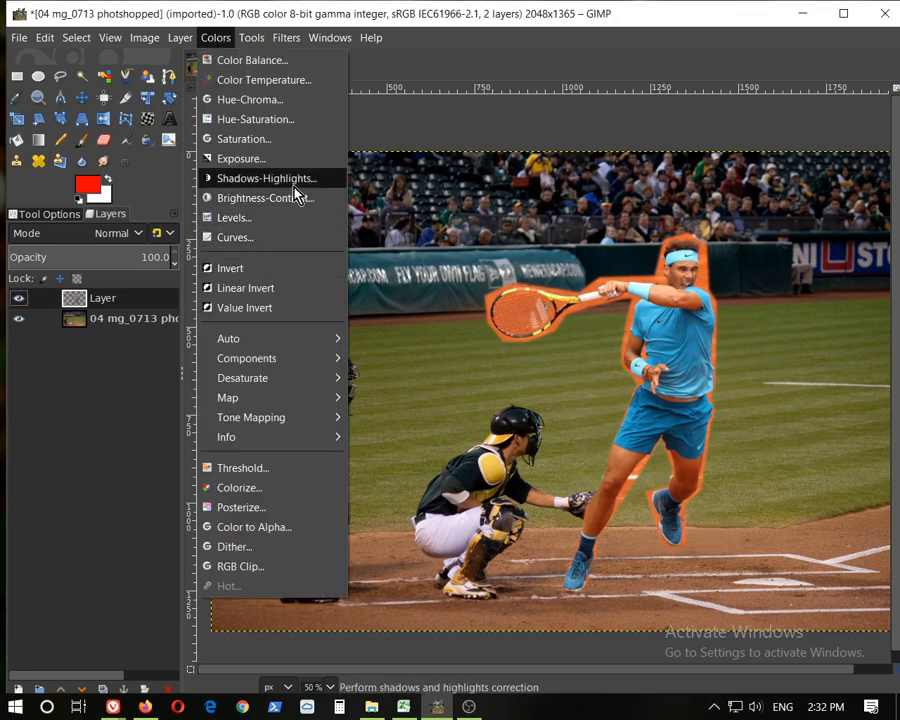
{"action": "left_click", "coordinate": [293, 135]}
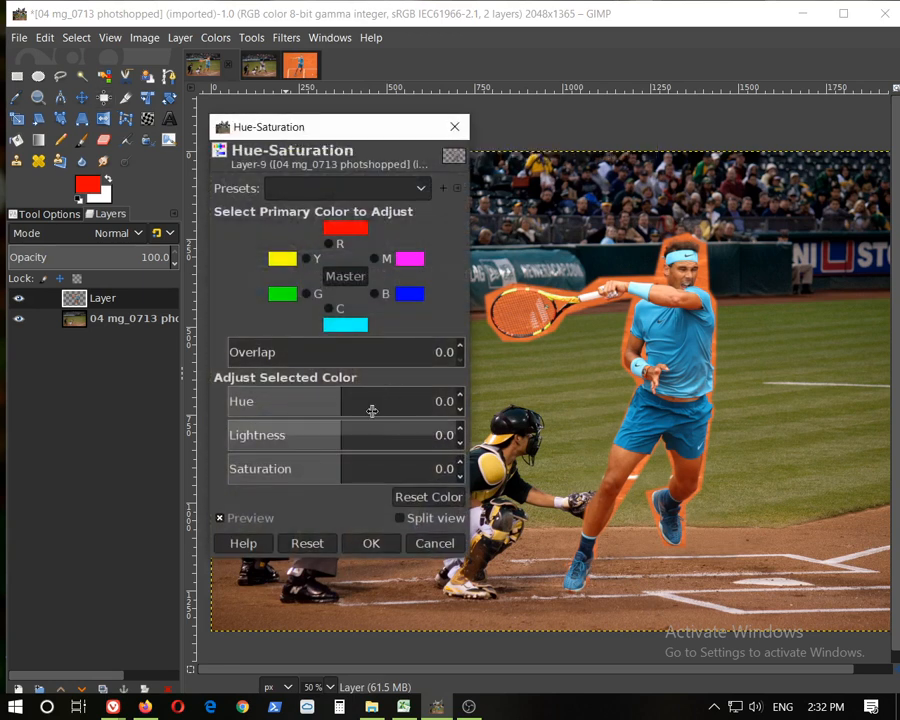
{"action": "mouse_move", "coordinate": [338, 472]}
{"action": "left_mouse_down"}
{"action": "mouse_move", "coordinate": [389, 468]}
{"action": "mouse_move", "coordinate": [282, 468]}
{"action": "mouse_move", "coordinate": [362, 465]}
{"action": "mouse_move", "coordinate": [343, 467]}
{"action": "left_mouse_up"}
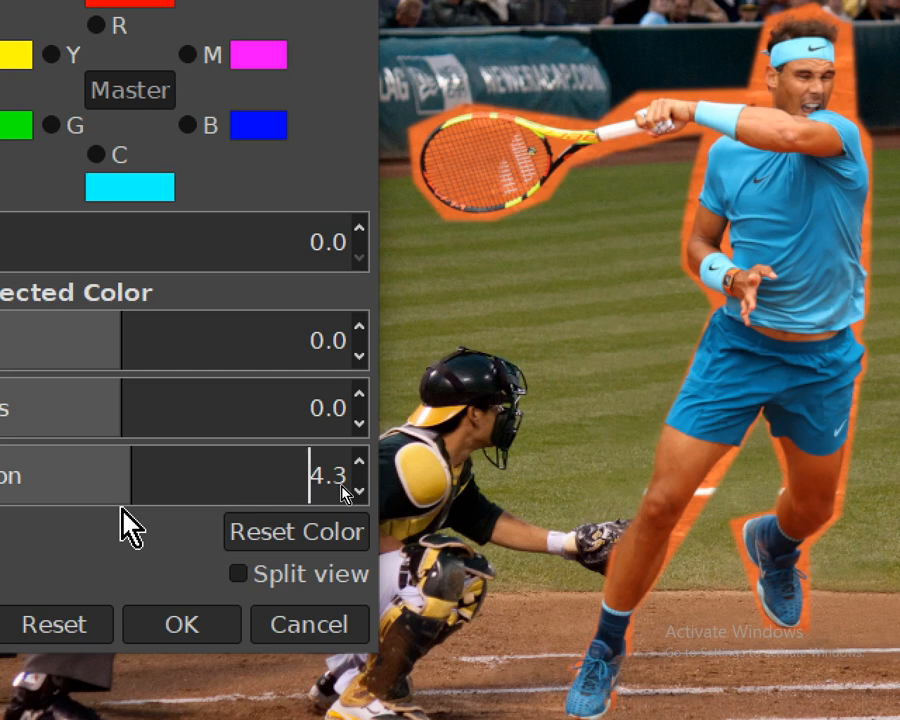
{"action": "left_click", "coordinate": [113, 456]}
{"action": "left_click_drag", "start_coordinate": [113, 462], "coordinate": [111, 462]}
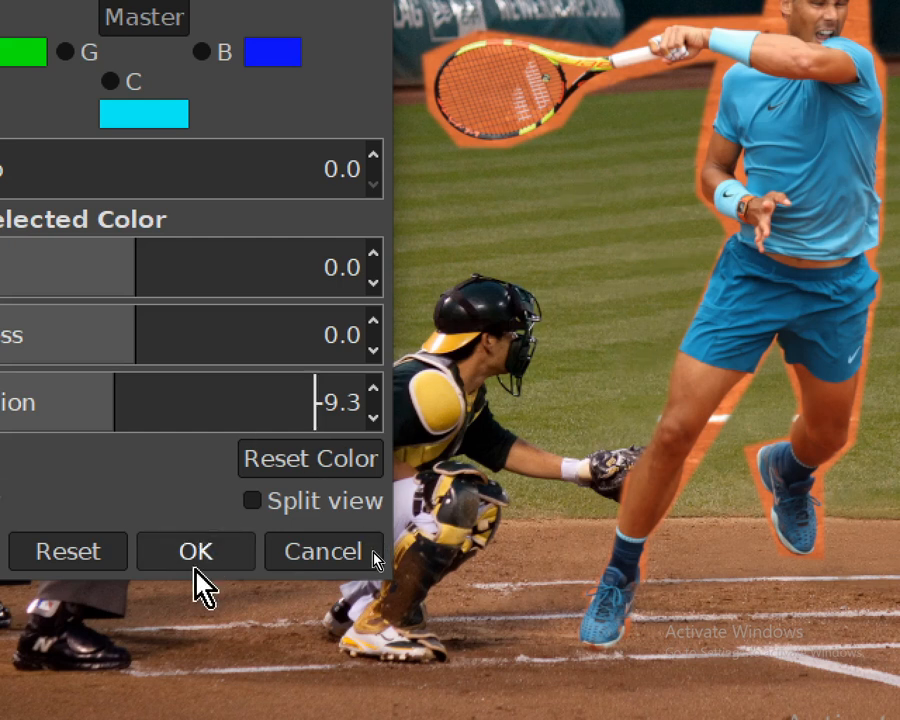
{"action": "left_click", "coordinate": [200, 558]}
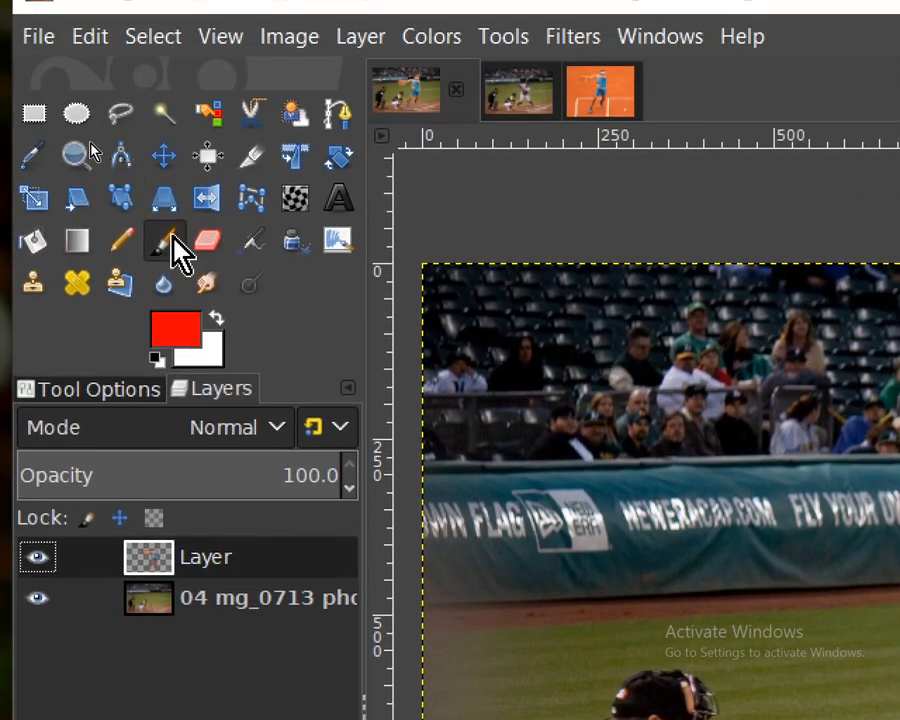
Soften the player's cutout edges along his shirt and shorts with the Blur/Sharpen tool using the 2. Hardness 050 brush
{"action": "left_click", "coordinate": [167, 290]}
{"action": "left_click", "coordinate": [60, 392]}
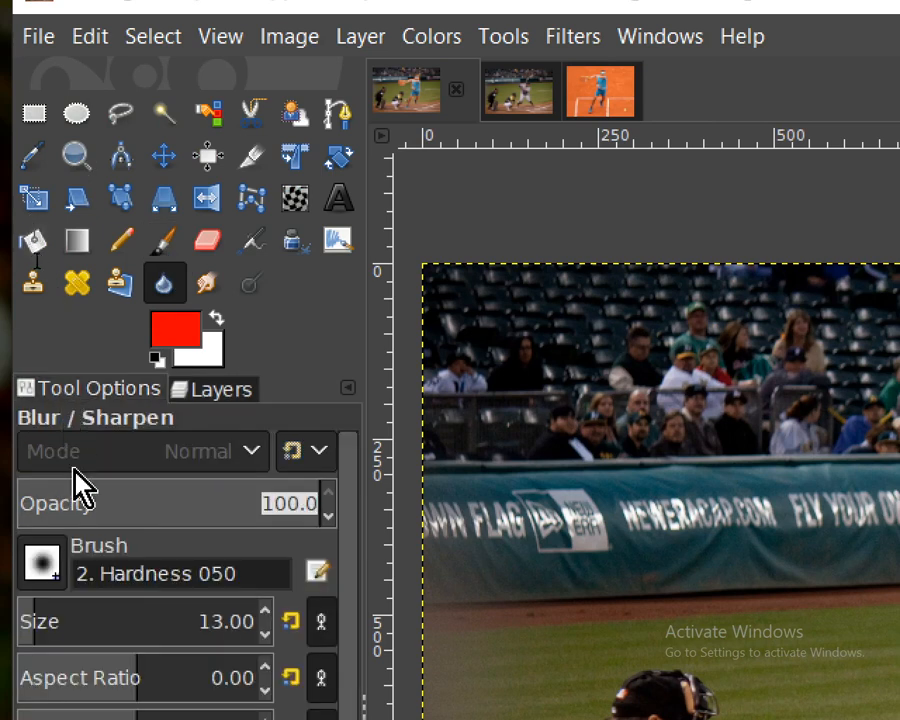
{"action": "left_click", "coordinate": [60, 565]}
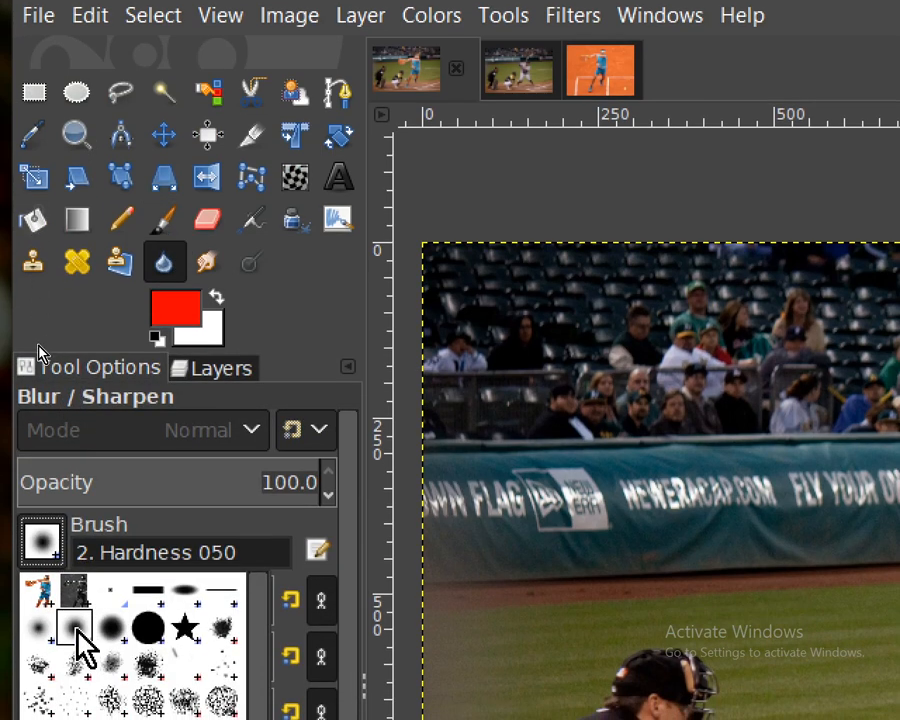
{"action": "left_click", "coordinate": [164, 268]}
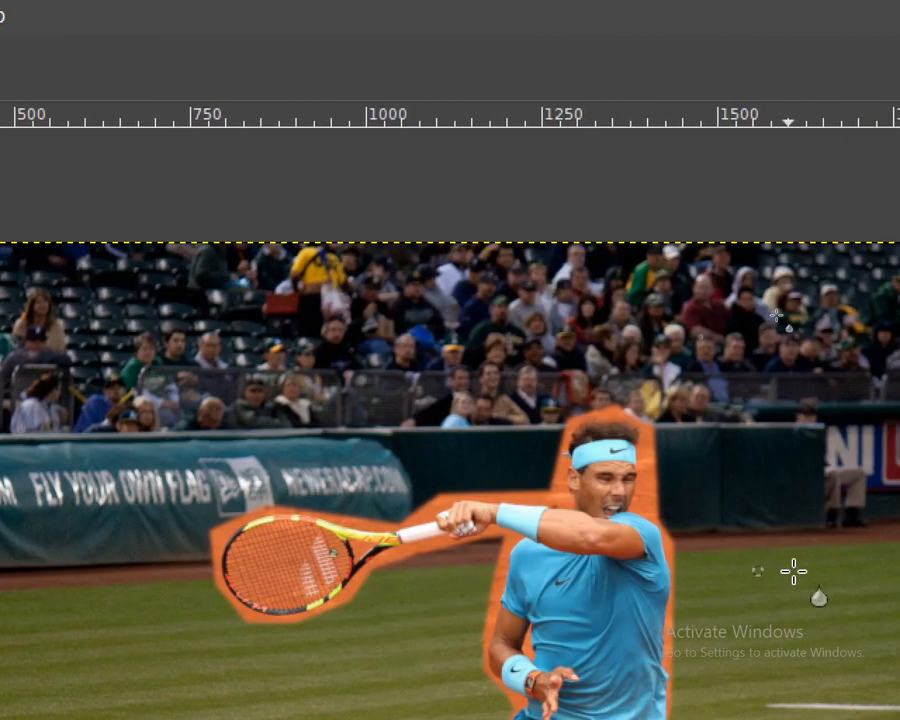
{"action": "scroll", "coordinate": [690, 622], "scroll_direction": "up", "scroll_amount": 4}
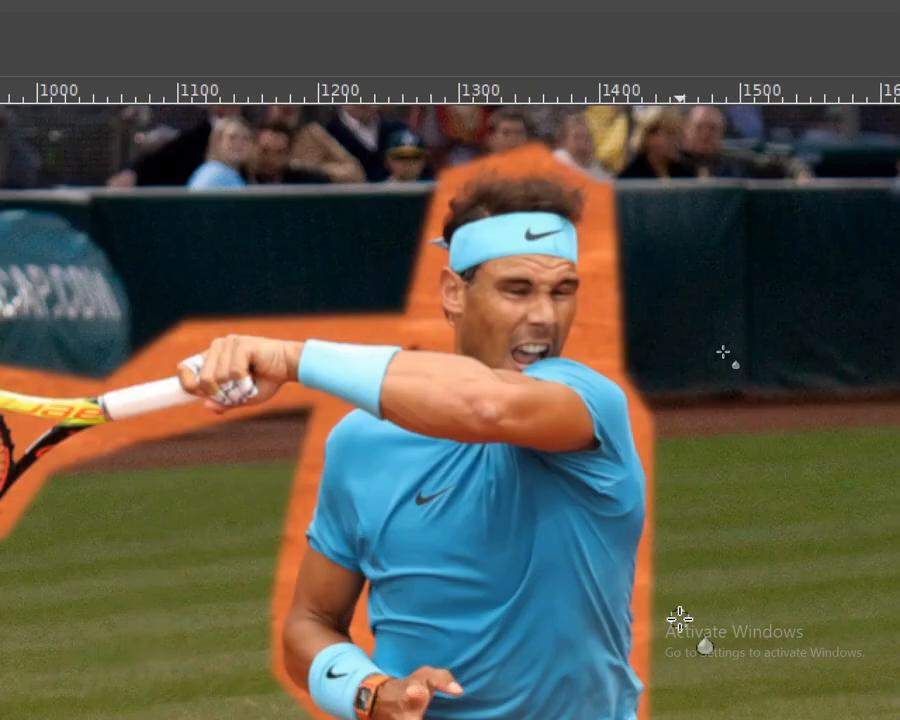
{"action": "scroll", "coordinate": [651, 594], "scroll_direction": "up", "scroll_amount": 1}
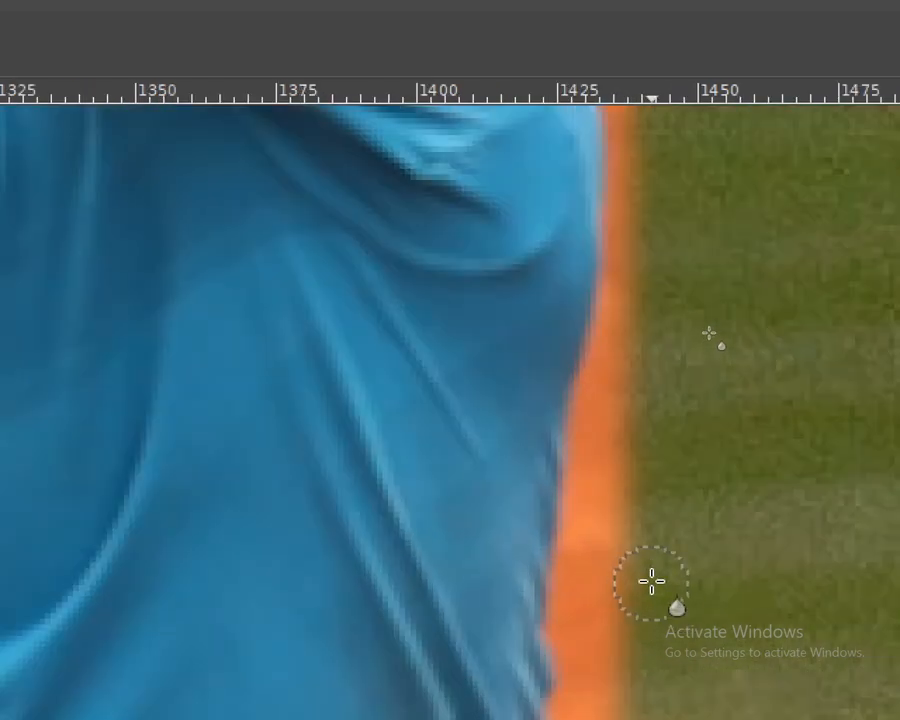
{"action": "scroll", "coordinate": [651, 578], "scroll_direction": "down", "scroll_amount": 2}
{"action": "scroll", "coordinate": [678, 418], "scroll_direction": "down", "scroll_amount": 6}
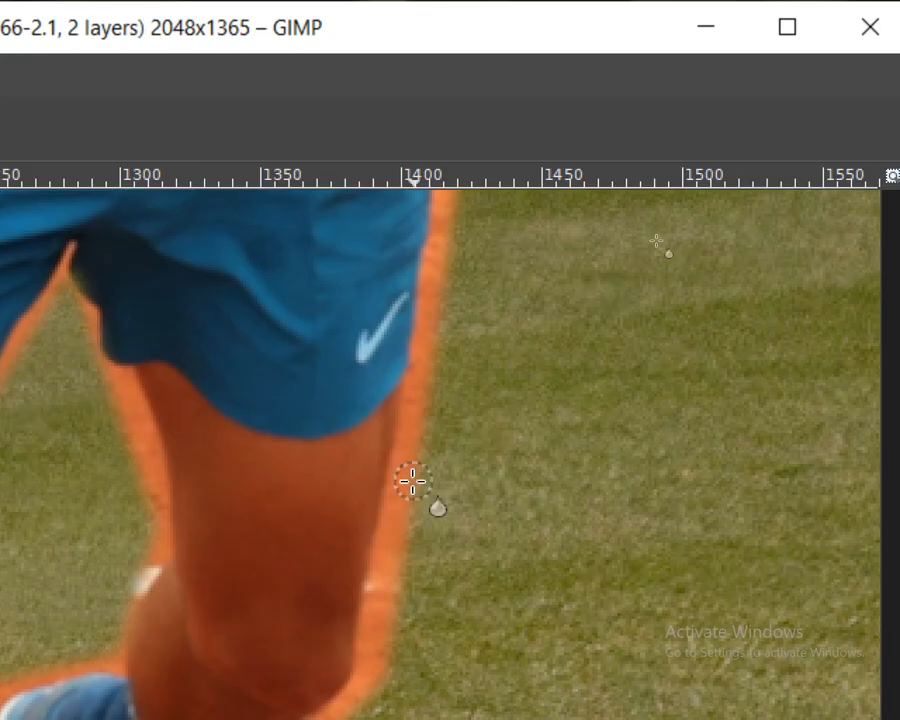
{"action": "scroll", "coordinate": [875, 135], "scroll_direction": "up", "scroll_amount": 5}
{"action": "scroll", "coordinate": [494, 418], "scroll_direction": "up", "scroll_amount": 3}
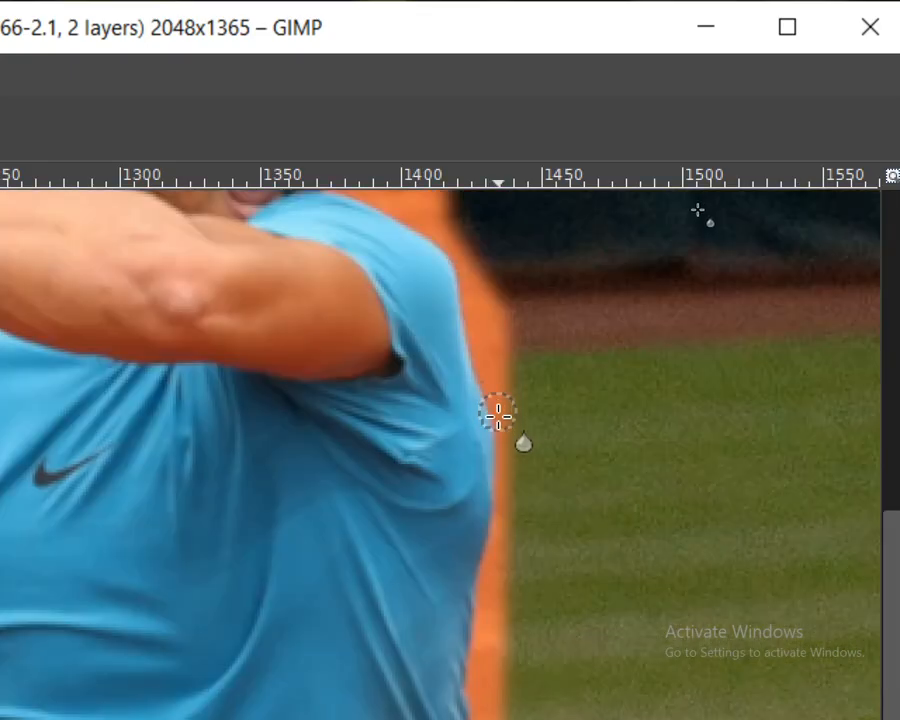
{"action": "scroll", "coordinate": [540, 410], "scroll_direction": "up", "scroll_amount": 1}
{"action": "scroll", "coordinate": [550, 413], "scroll_direction": "up", "scroll_amount": 3}
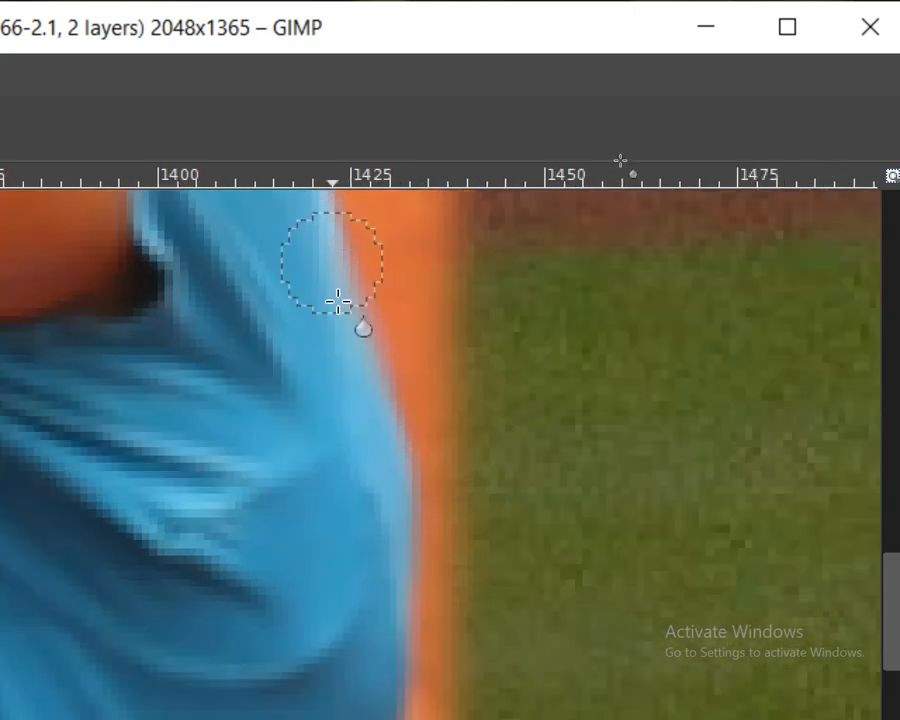
{"action": "scroll", "coordinate": [397, 548], "scroll_direction": "down", "scroll_amount": 4}
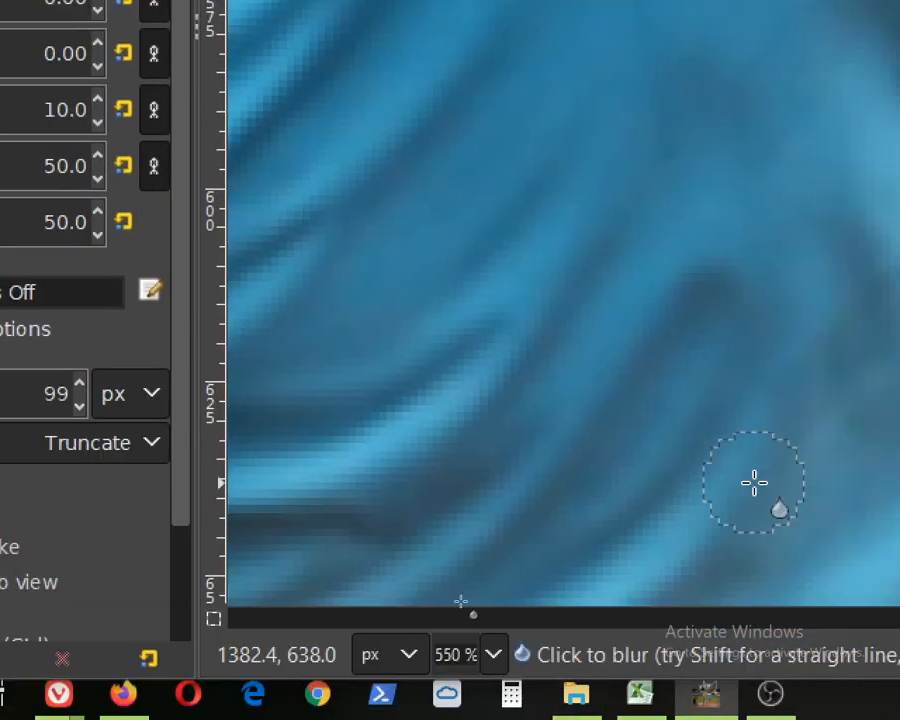
{"action": "key", "text": "ctrl"}
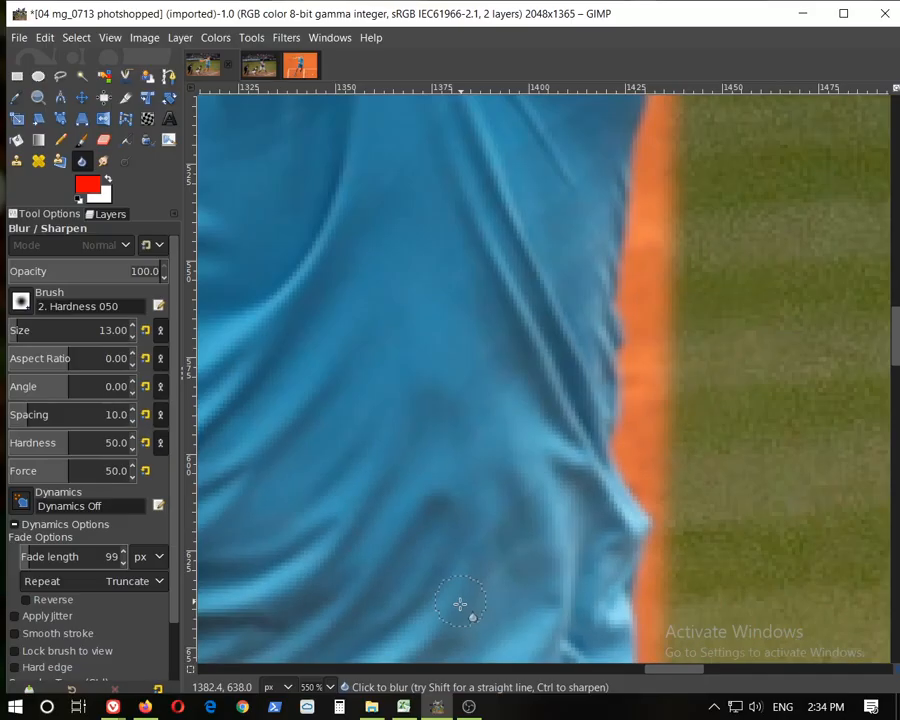
{"action": "left_click_drag", "start_coordinate": [676, 678], "coordinate": [604, 680]}
{"action": "scroll", "coordinate": [666, 534], "scroll_direction": "down", "scroll_amount": 6}
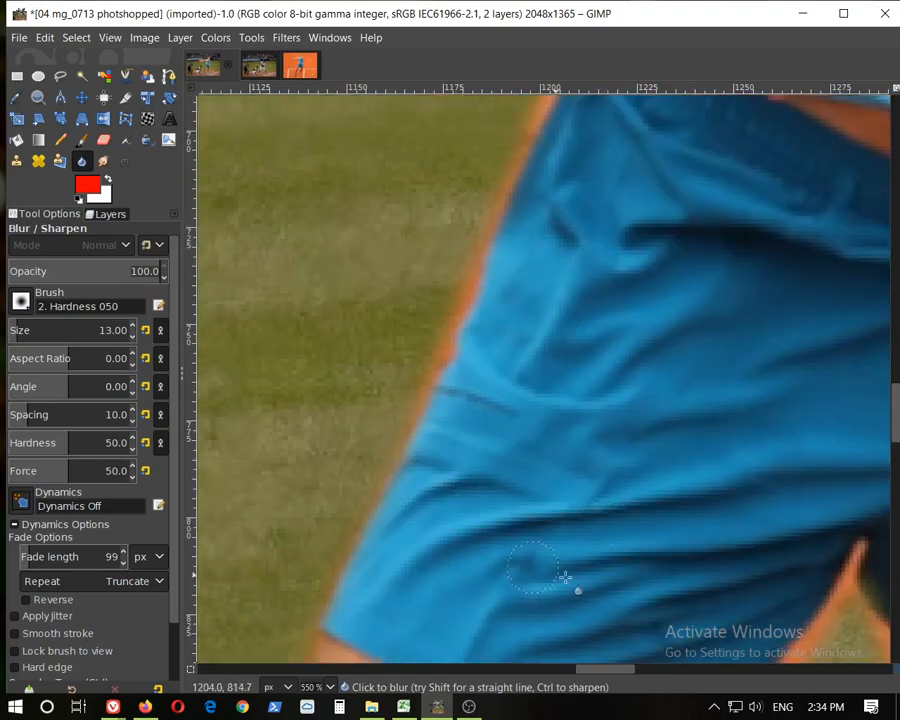
{"action": "left_click_drag", "start_coordinate": [614, 680], "coordinate": [592, 674]}
{"action": "scroll", "coordinate": [626, 522], "scroll_direction": "down", "scroll_amount": 3}
{"action": "scroll", "coordinate": [622, 263], "scroll_direction": "up", "scroll_amount": 3, "text": "ctrl"}
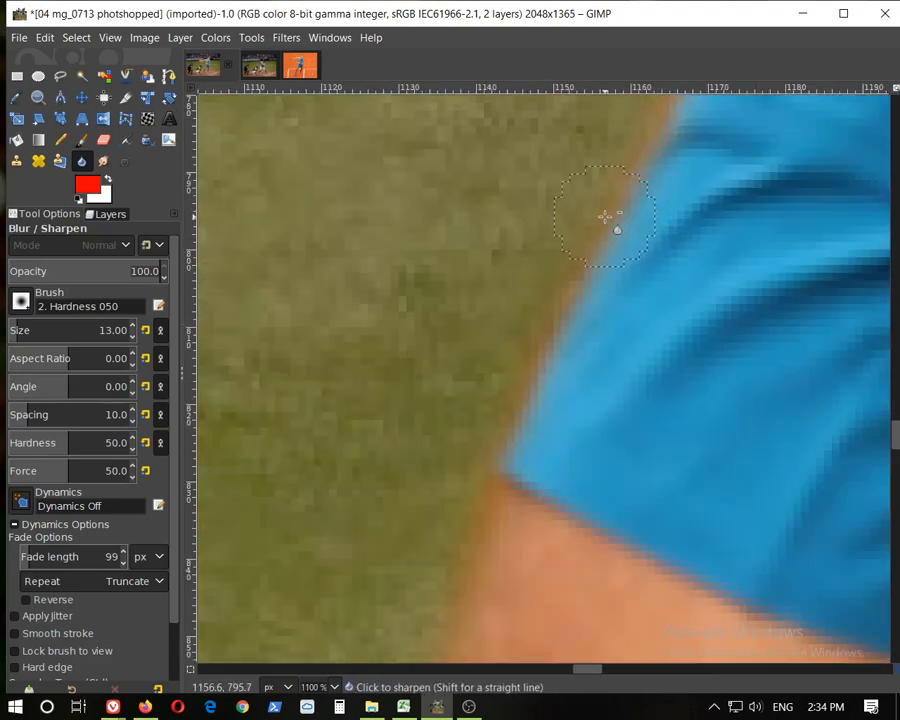
{"action": "scroll", "coordinate": [743, 203], "scroll_direction": "up", "scroll_amount": 1, "text": "ctrl"}
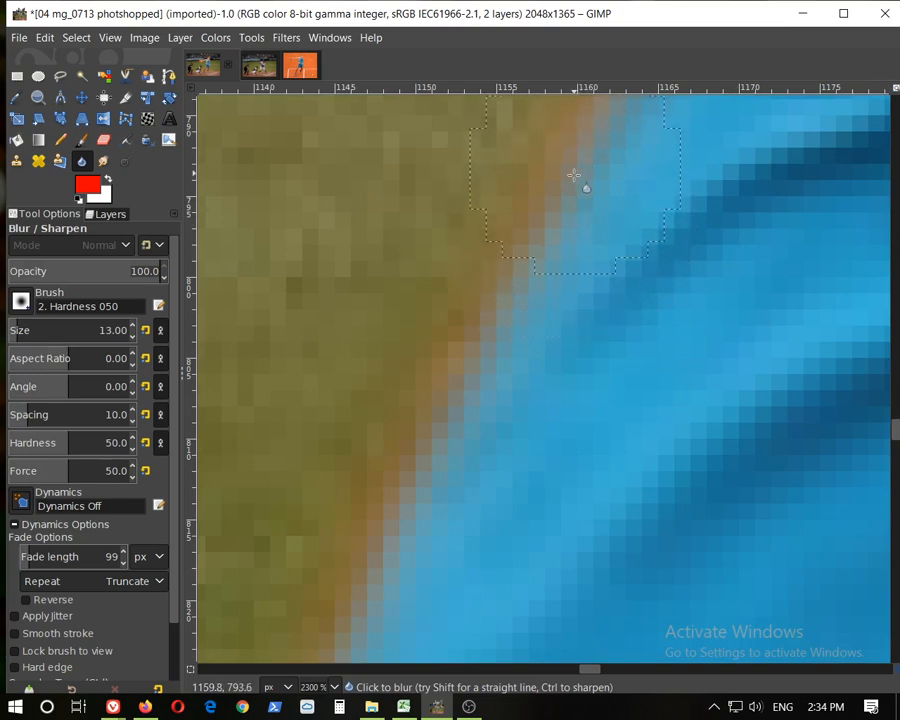
{"action": "scroll", "coordinate": [485, 265], "scroll_direction": "down", "scroll_amount": 2}
{"action": "scroll", "coordinate": [475, 256], "scroll_direction": "up", "scroll_amount": 1}
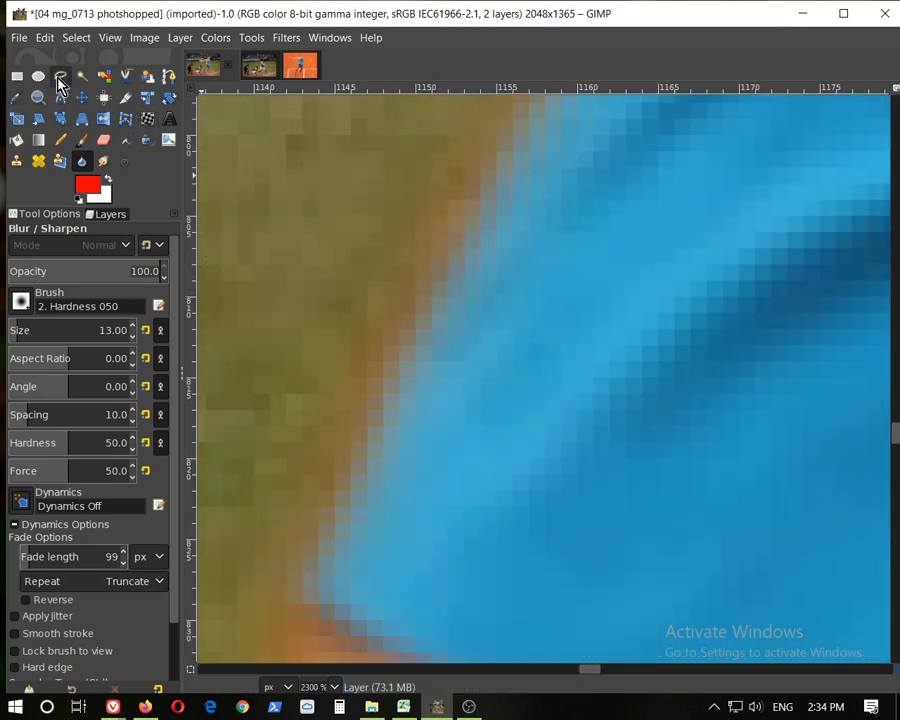
{"action": "mouse_move", "coordinate": [459, 246]}
{"action": "left_mouse_down"}
{"action": "mouse_move", "coordinate": [479, 201]}
{"action": "mouse_move", "coordinate": [437, 296]}
{"action": "mouse_move", "coordinate": [478, 214]}
{"action": "mouse_move", "coordinate": [445, 234]}
{"action": "mouse_move", "coordinate": [379, 407]}
{"action": "mouse_move", "coordinate": [472, 193]}
{"action": "mouse_move", "coordinate": [518, 173]}
{"action": "left_mouse_up"}
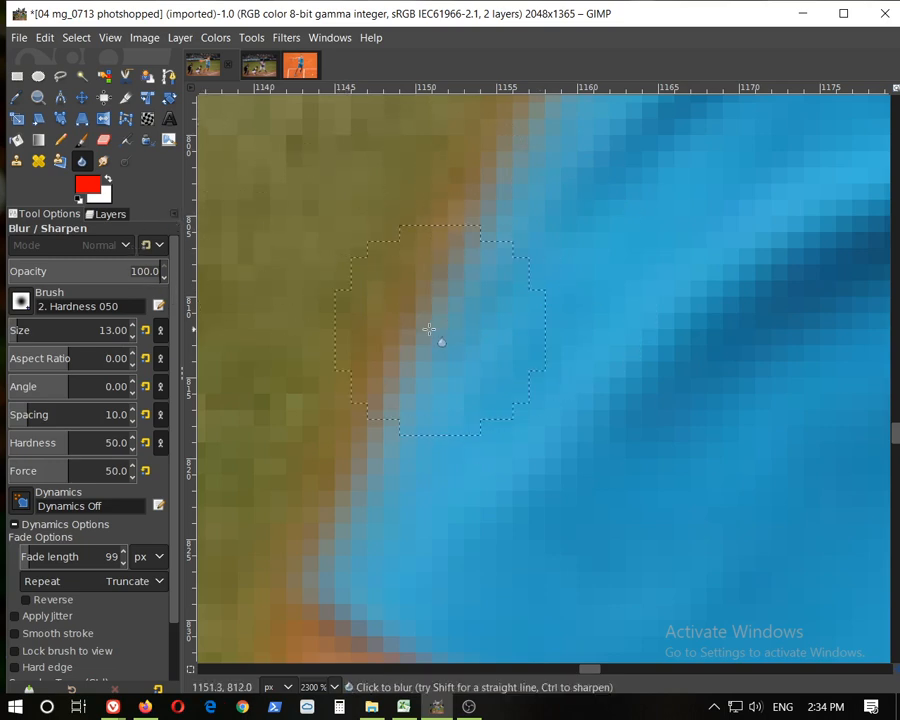
{"action": "scroll", "coordinate": [566, 360], "scroll_direction": "down", "scroll_amount": 3}
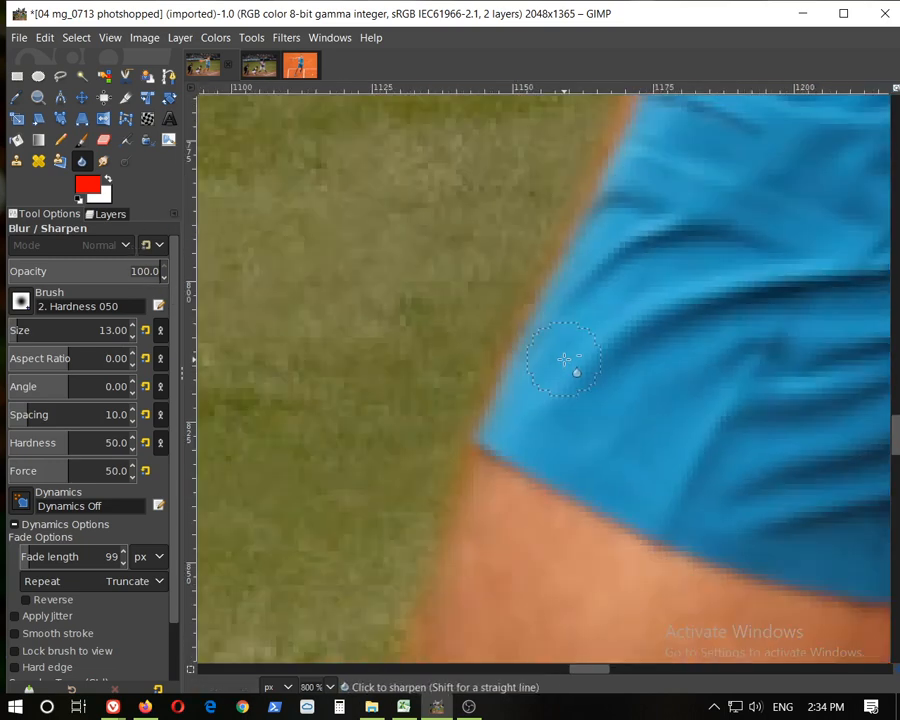
{"action": "scroll", "coordinate": [564, 359], "scroll_direction": "down", "scroll_amount": 2}
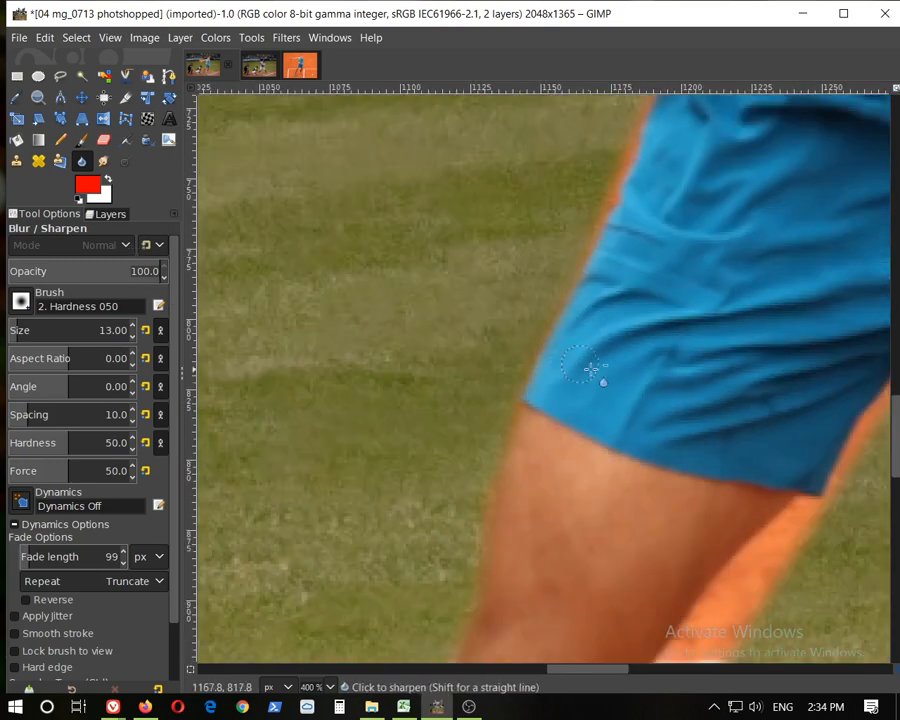
Compare the original Nadal photo and toggle both layers' visibility to inspect where the player's leg meets the catcher's glove
{"action": "left_click", "coordinate": [298, 67]}
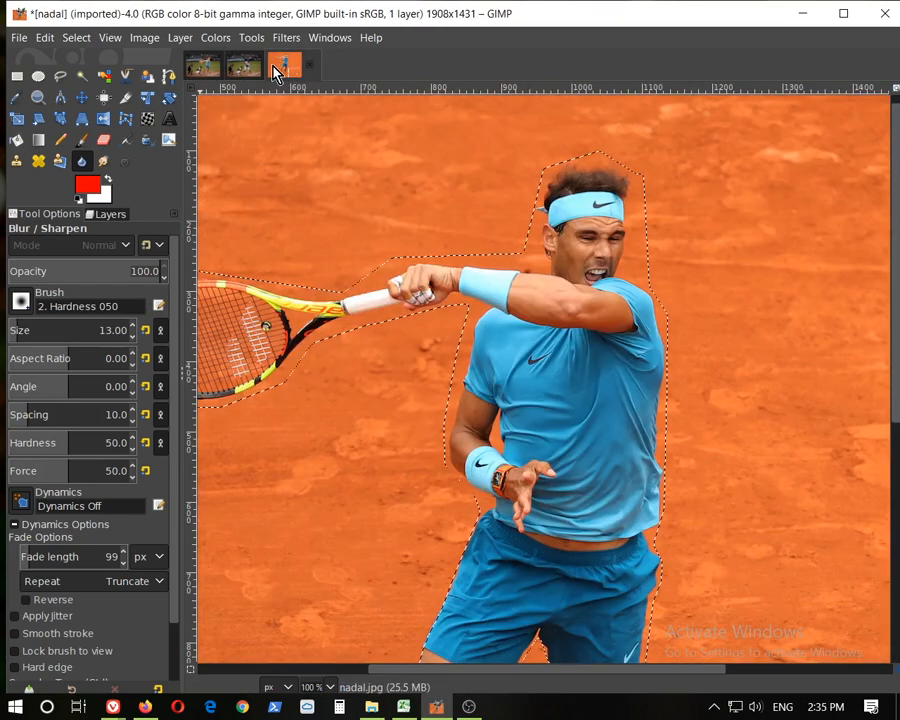
{"action": "left_click", "coordinate": [203, 66]}
{"action": "scroll", "coordinate": [650, 312], "scroll_direction": "down", "scroll_amount": 6}
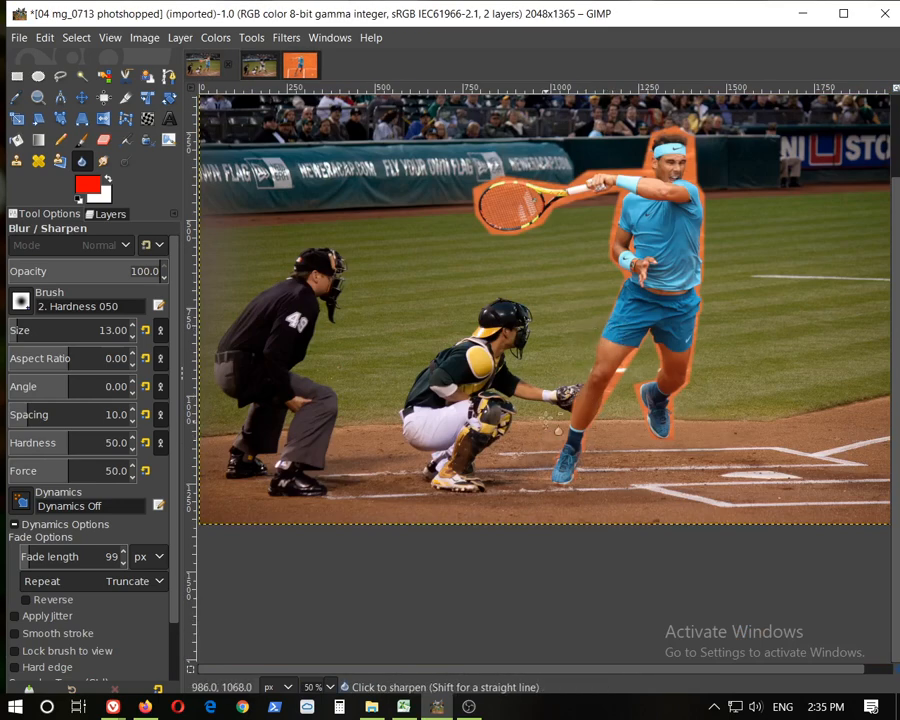
{"action": "scroll", "coordinate": [555, 400], "scroll_direction": "up", "scroll_amount": 5}
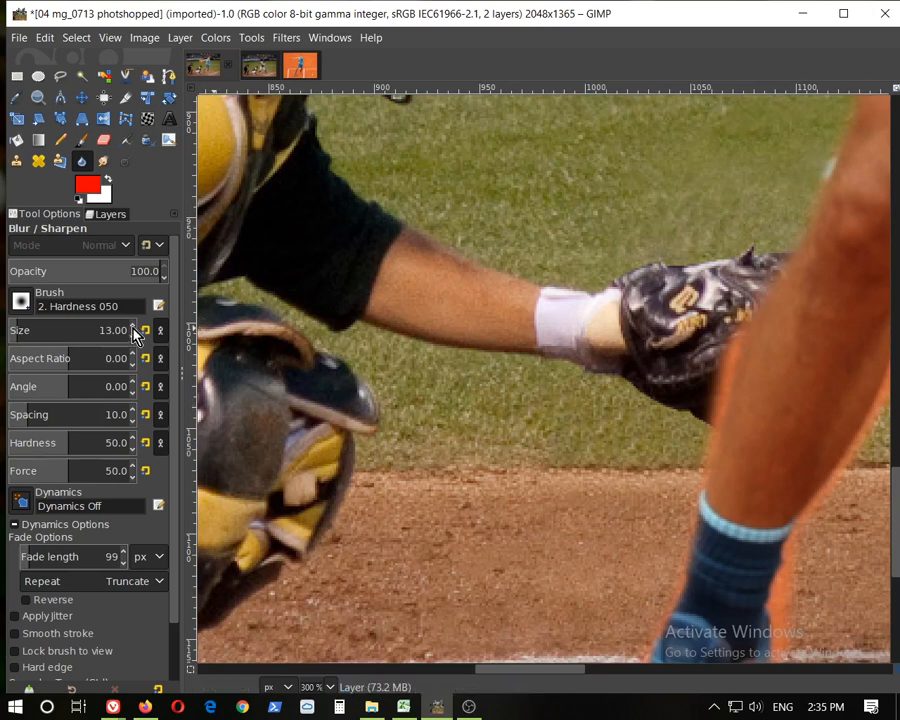
{"action": "left_click", "coordinate": [108, 214]}
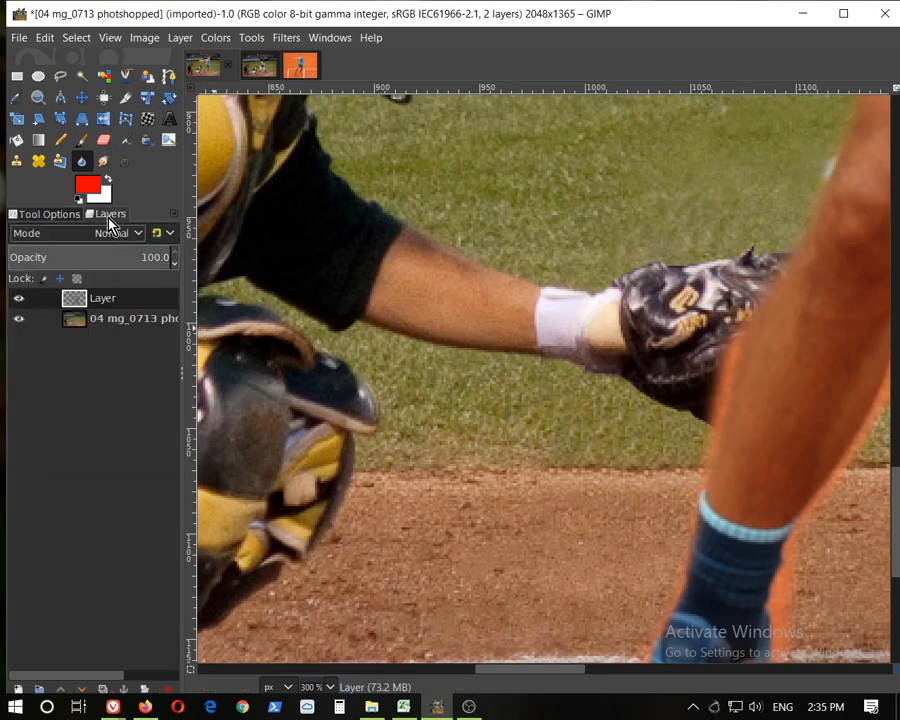
{"action": "left_click", "coordinate": [19, 298]}
{"action": "left_click", "coordinate": [19, 299]}
{"action": "left_click", "coordinate": [19, 299]}
{"action": "left_click", "coordinate": [19, 299]}
{"action": "left_click", "coordinate": [19, 299]}
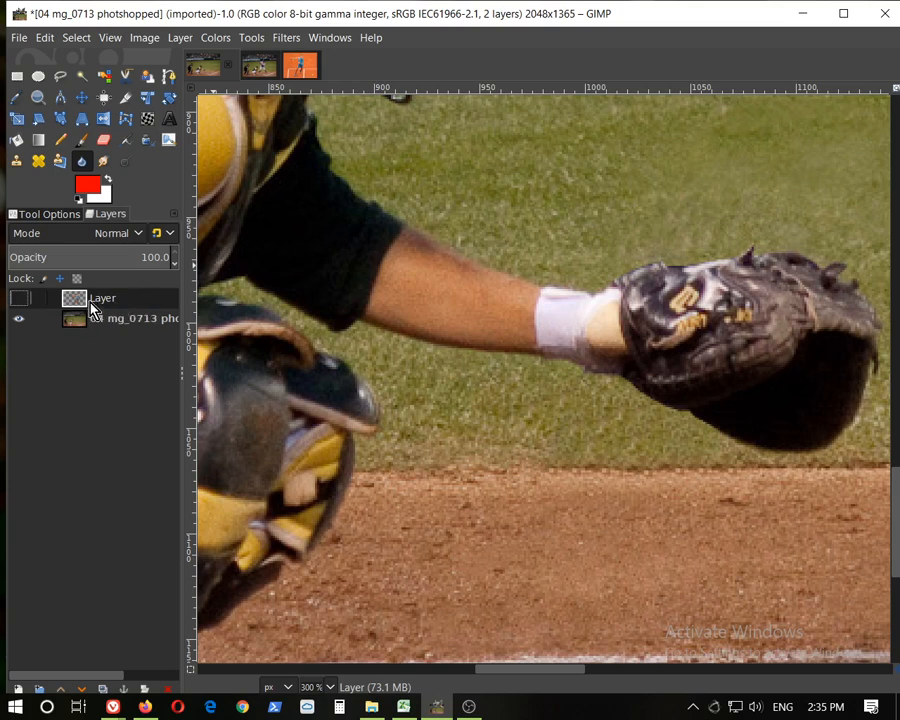
{"action": "left_click", "coordinate": [21, 300]}
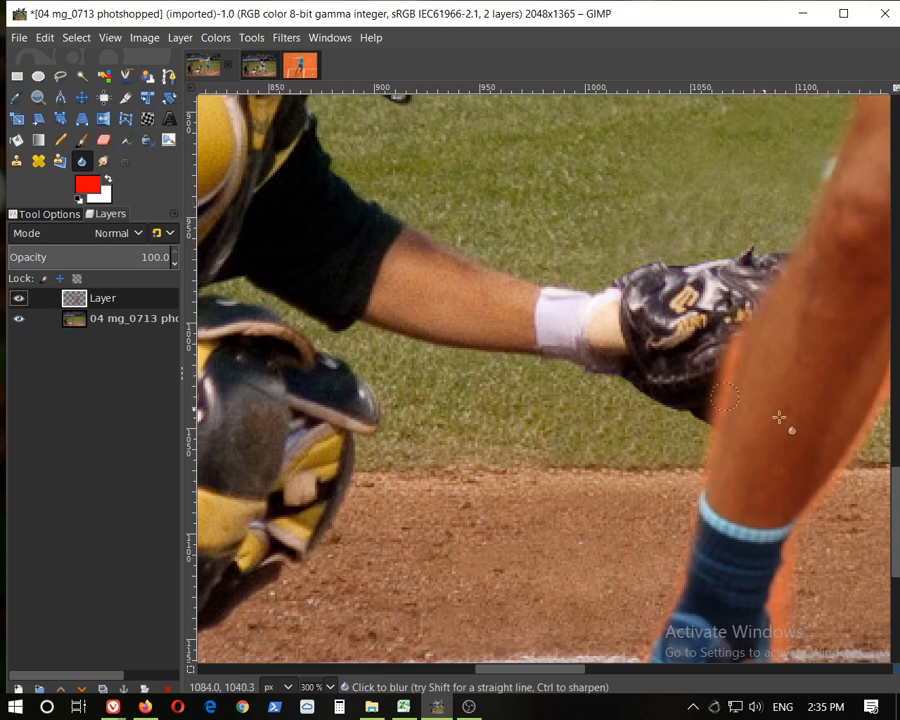
{"action": "left_click", "coordinate": [13, 321]}
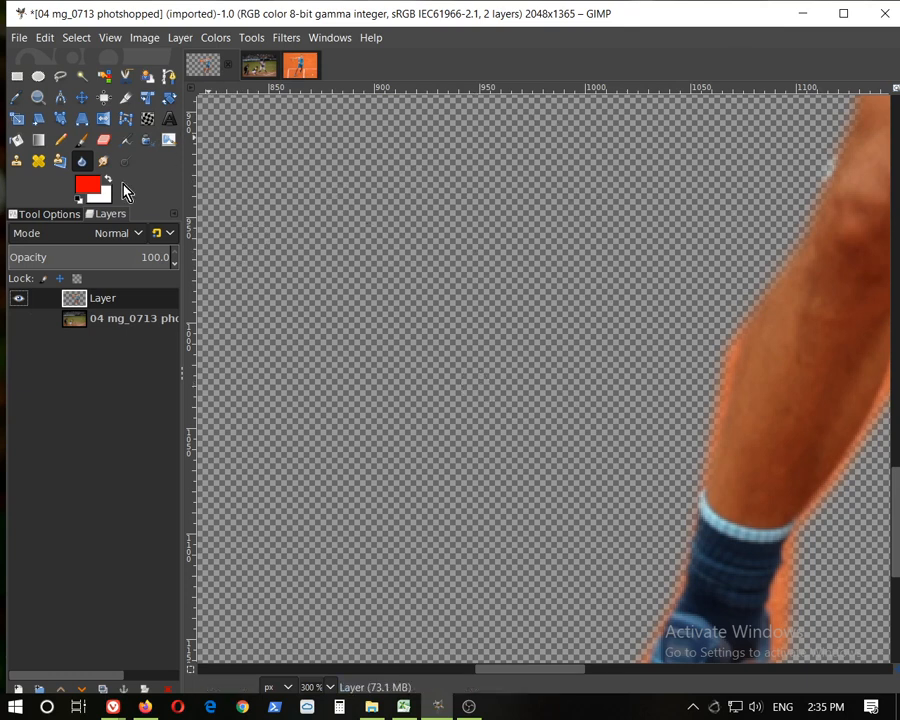
{"action": "left_click", "coordinate": [21, 320]}
{"action": "left_click", "coordinate": [18, 299]}
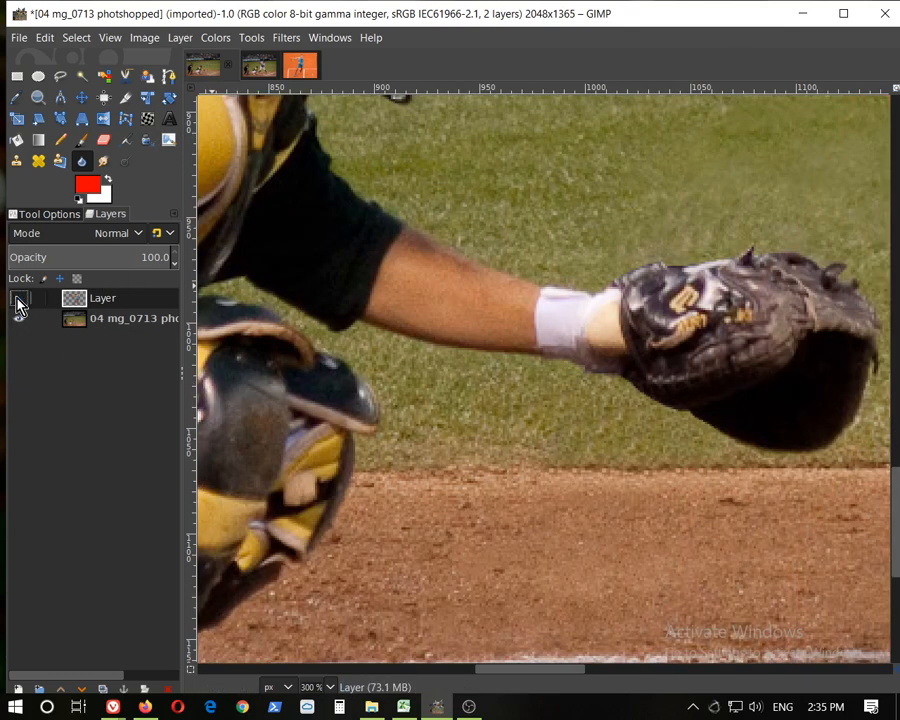
On the baseball photo layer, outline the catcher's arm and glove with the Free Select tool
{"action": "left_click", "coordinate": [117, 330]}
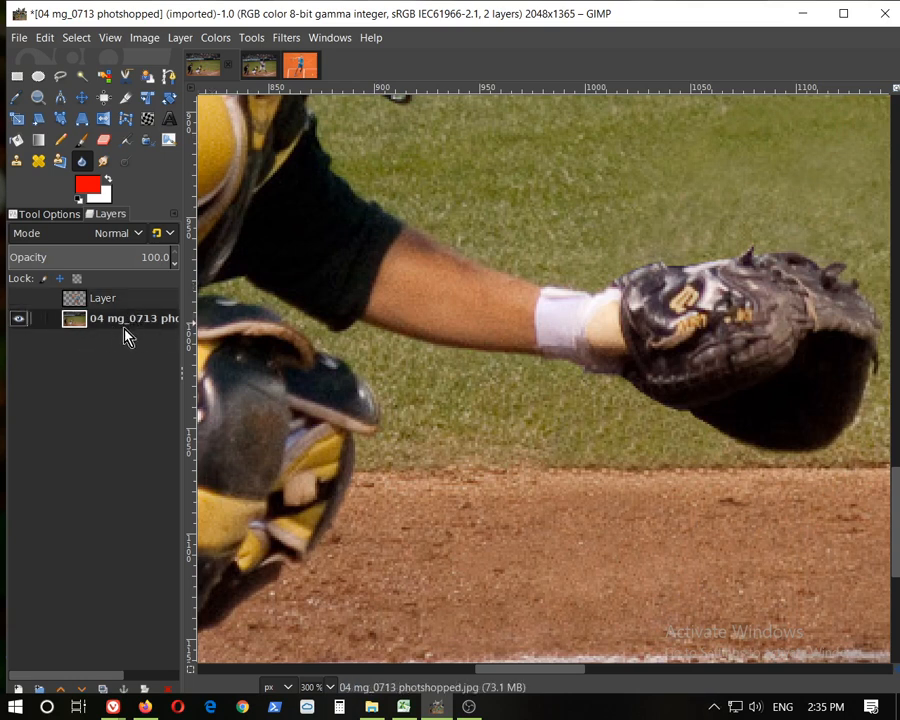
{"action": "left_click", "coordinate": [60, 76]}
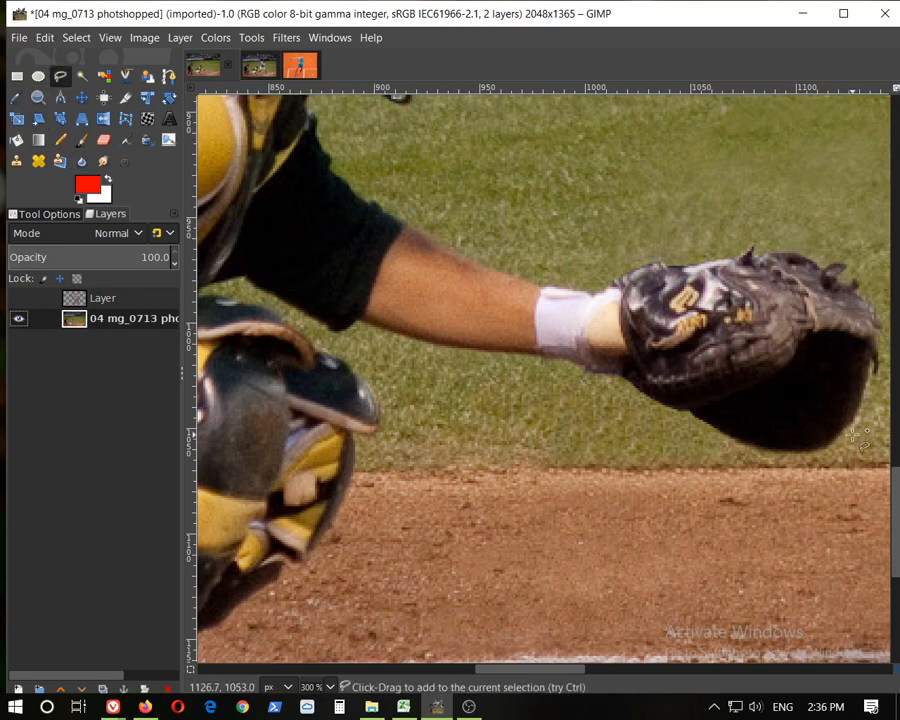
{"action": "left_click", "coordinate": [852, 432]}
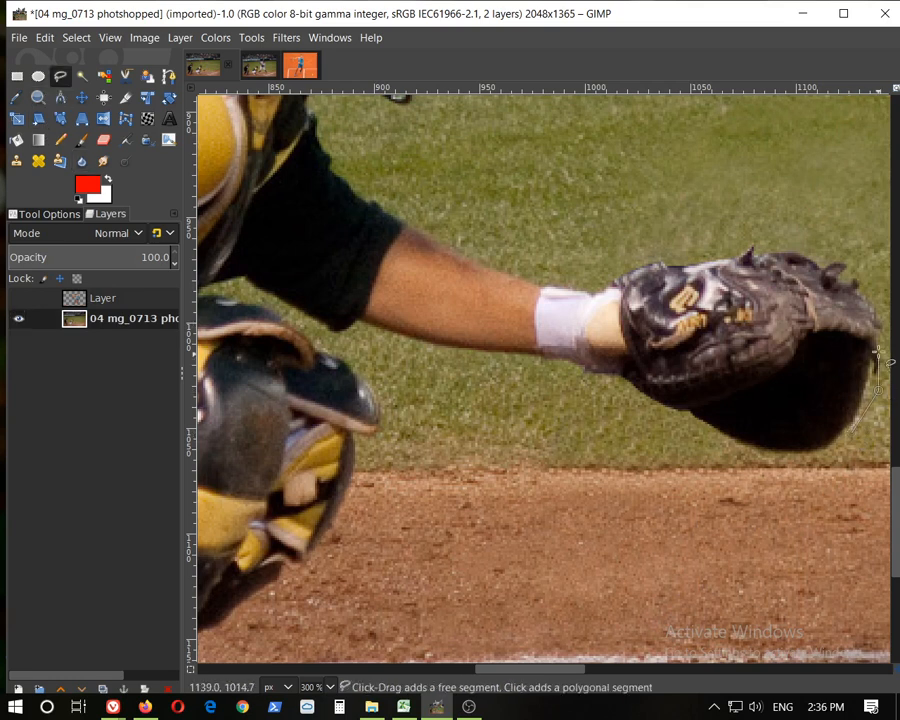
{"action": "left_click_drag", "start_coordinate": [884, 333], "coordinate": [876, 276]}
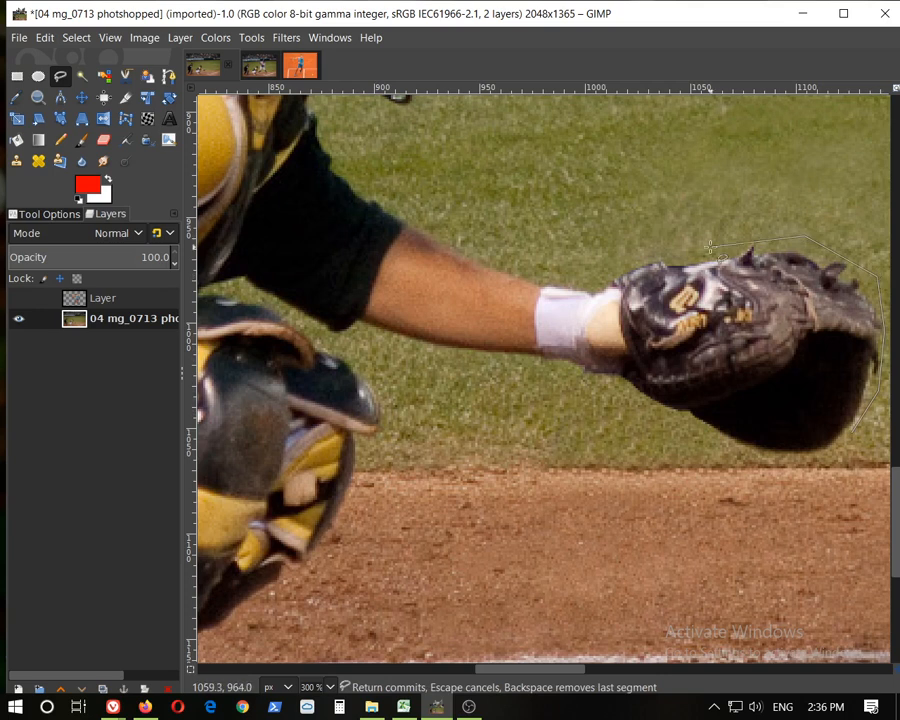
{"action": "left_click", "coordinate": [621, 268]}
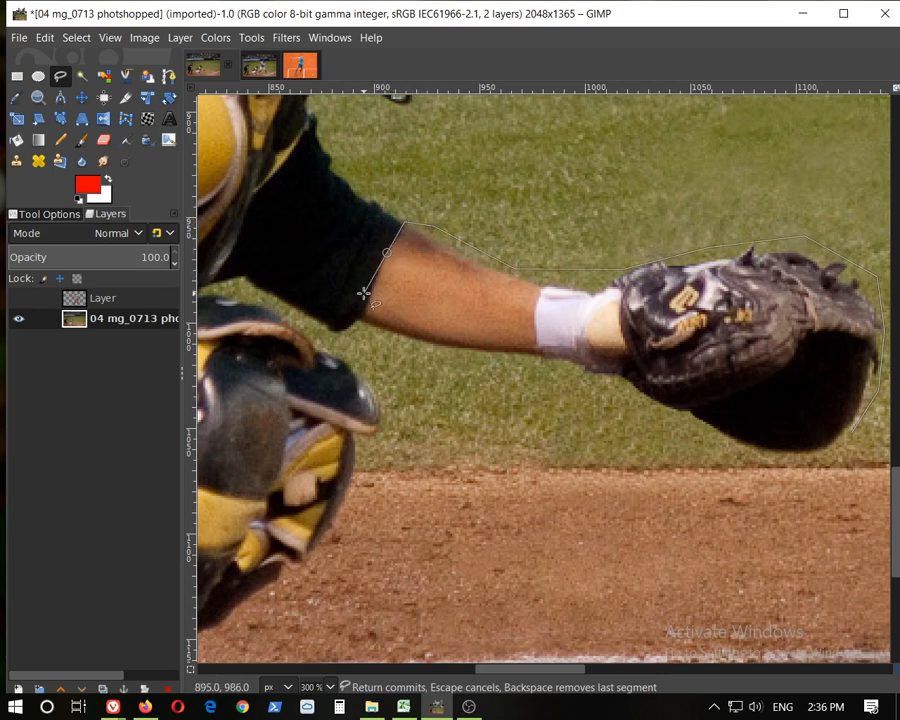
{"action": "left_click", "coordinate": [530, 354]}
{"action": "left_click", "coordinate": [571, 364]}
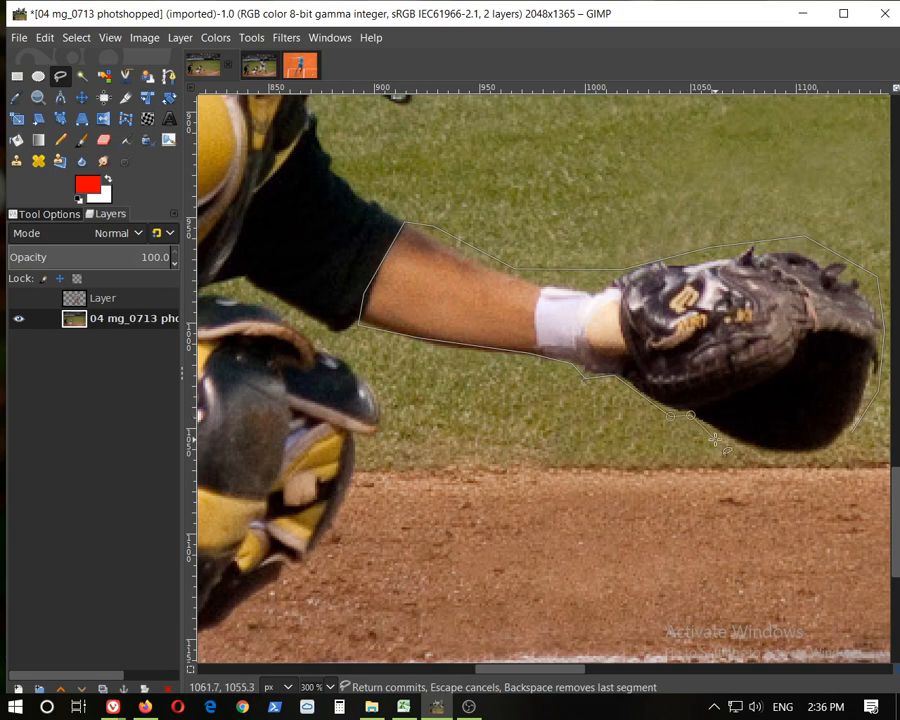
{"action": "left_click", "coordinate": [862, 434]}
{"action": "key", "text": "Return"}
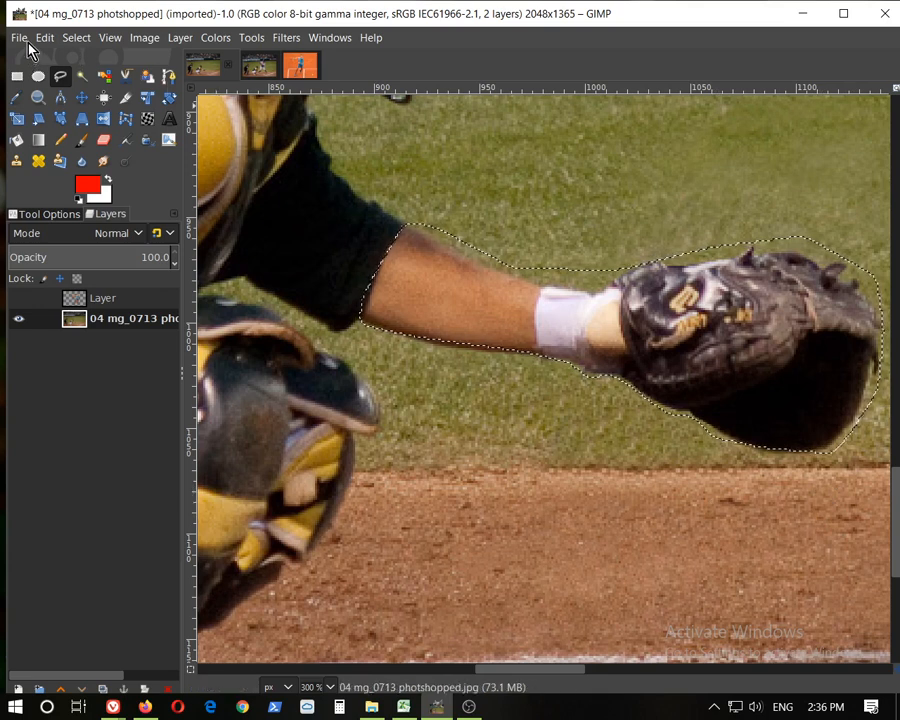
Copy the outlined catcher's arm and glove, then create a new transparent layer
{"action": "left_click", "coordinate": [45, 38]}
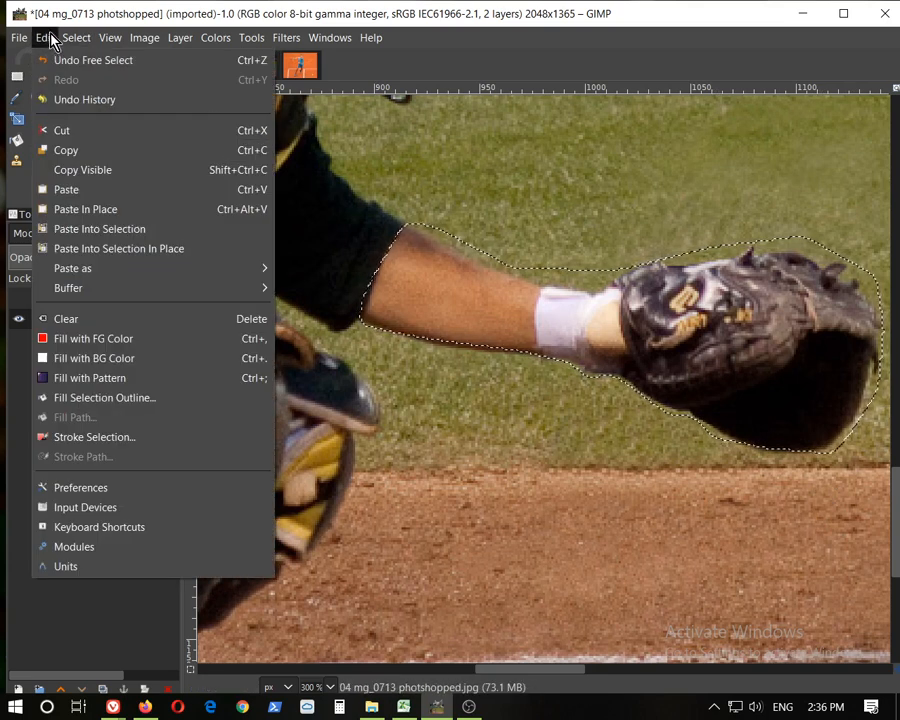
{"action": "left_click", "coordinate": [58, 151]}
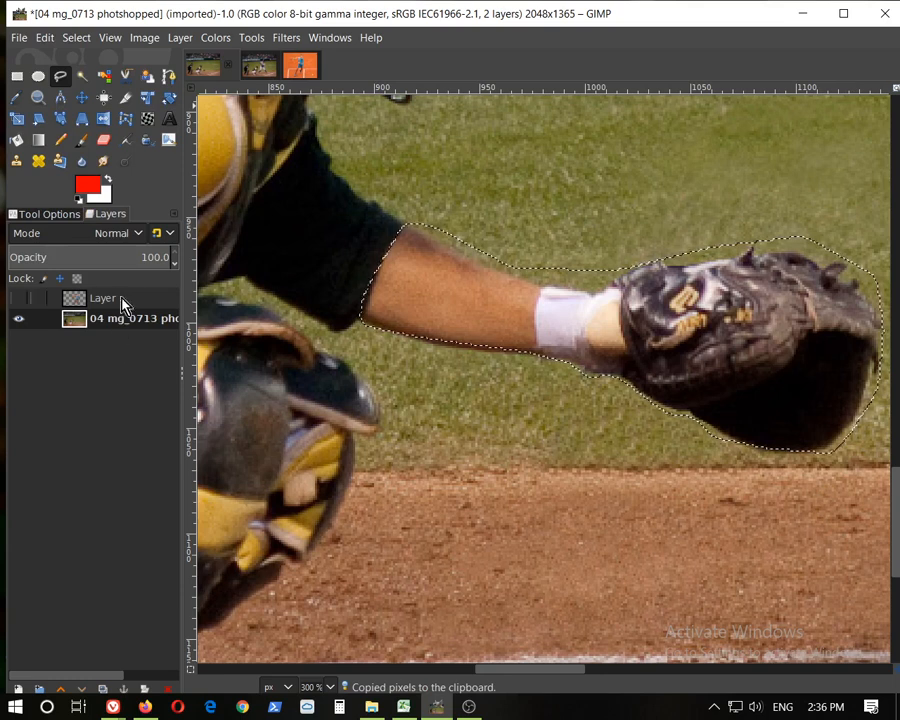
{"action": "left_click", "coordinate": [180, 37]}
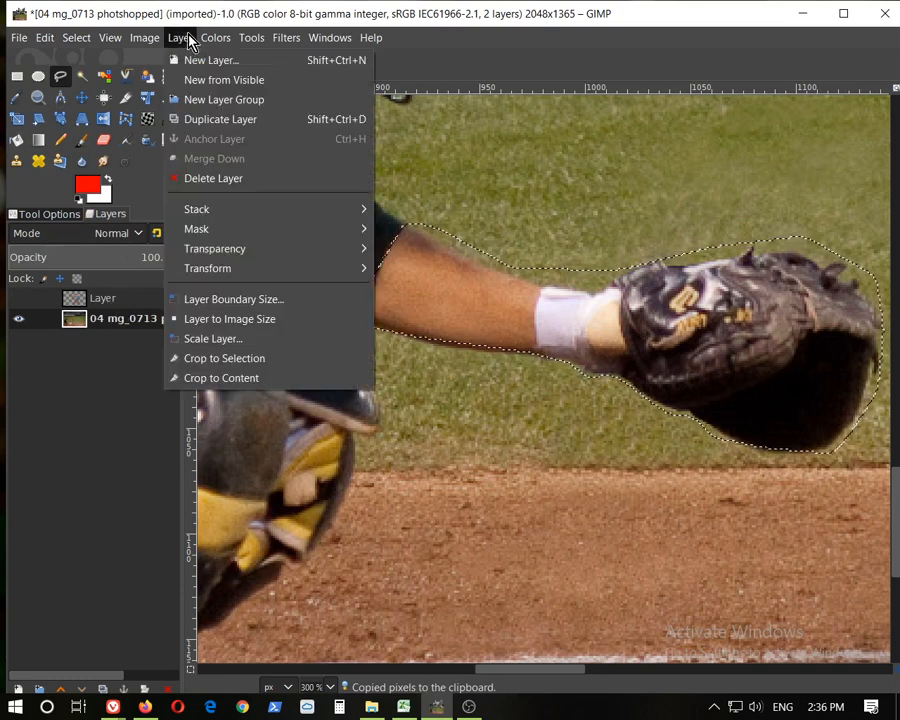
{"action": "left_click", "coordinate": [177, 60]}
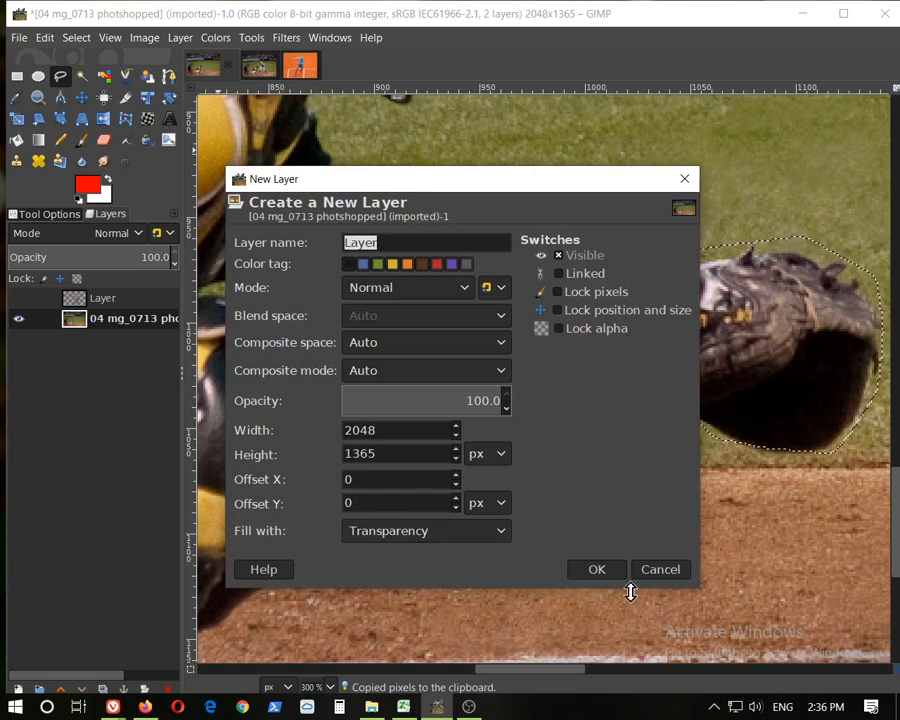
{"action": "left_click", "coordinate": [592, 575]}
Hide the baseball photo layer and paste the copied arm and glove into the new layer, anchoring it in place
{"action": "mouse_move", "coordinate": [106, 324]}
{"action": "left_mouse_down"}
{"action": "mouse_move", "coordinate": [110, 292]}
{"action": "mouse_move", "coordinate": [108, 327]}
{"action": "mouse_move", "coordinate": [106, 312]}
{"action": "mouse_move", "coordinate": [100, 328]}
{"action": "left_mouse_up"}
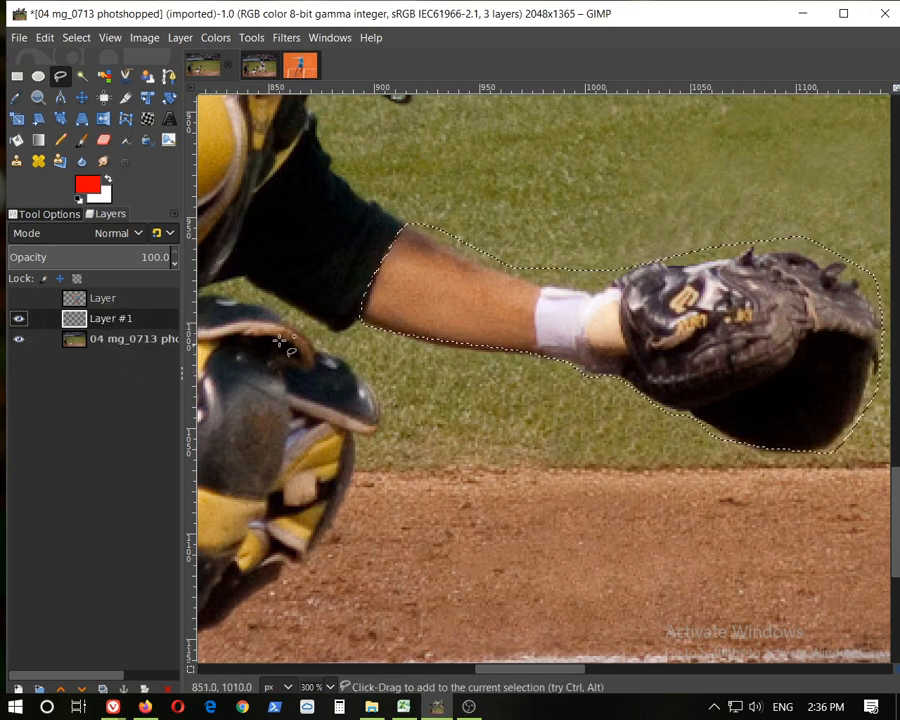
{"action": "left_click", "coordinate": [21, 342]}
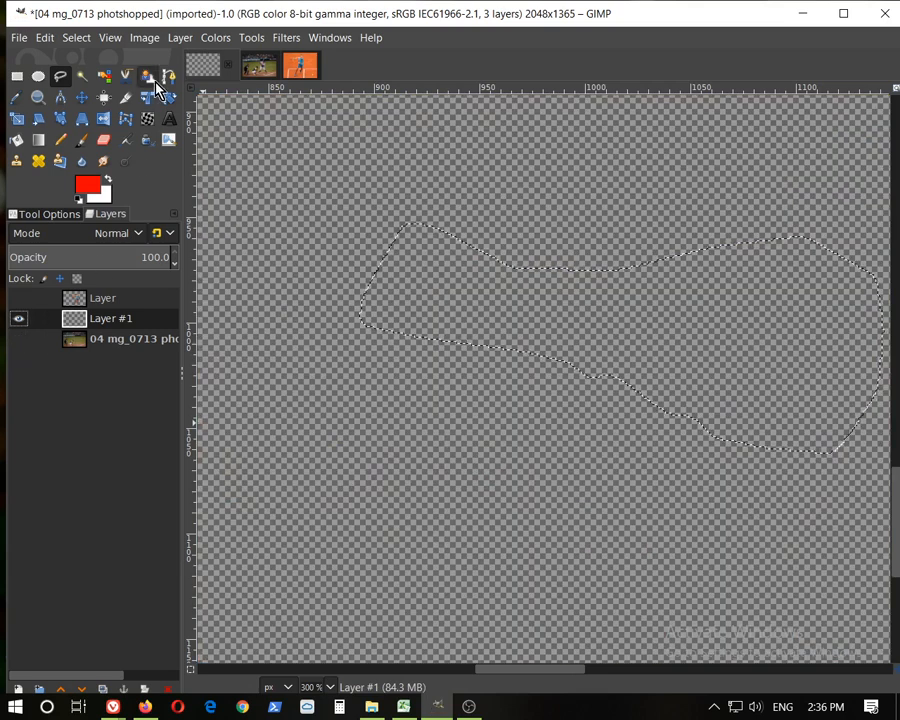
{"action": "left_click", "coordinate": [45, 42]}
{"action": "left_click", "coordinate": [65, 190]}
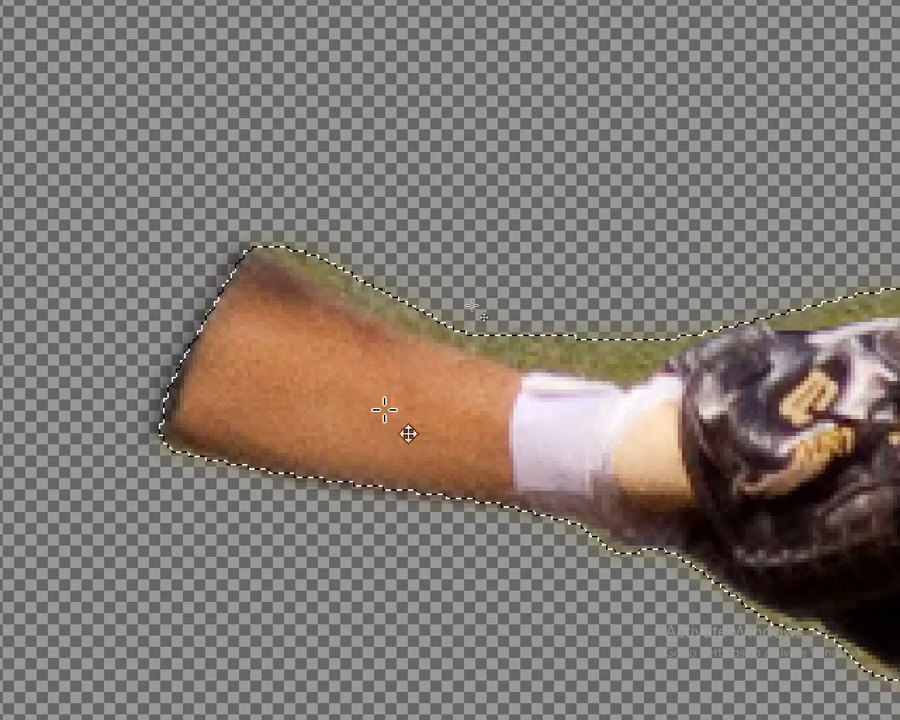
{"action": "left_click", "coordinate": [468, 199]}
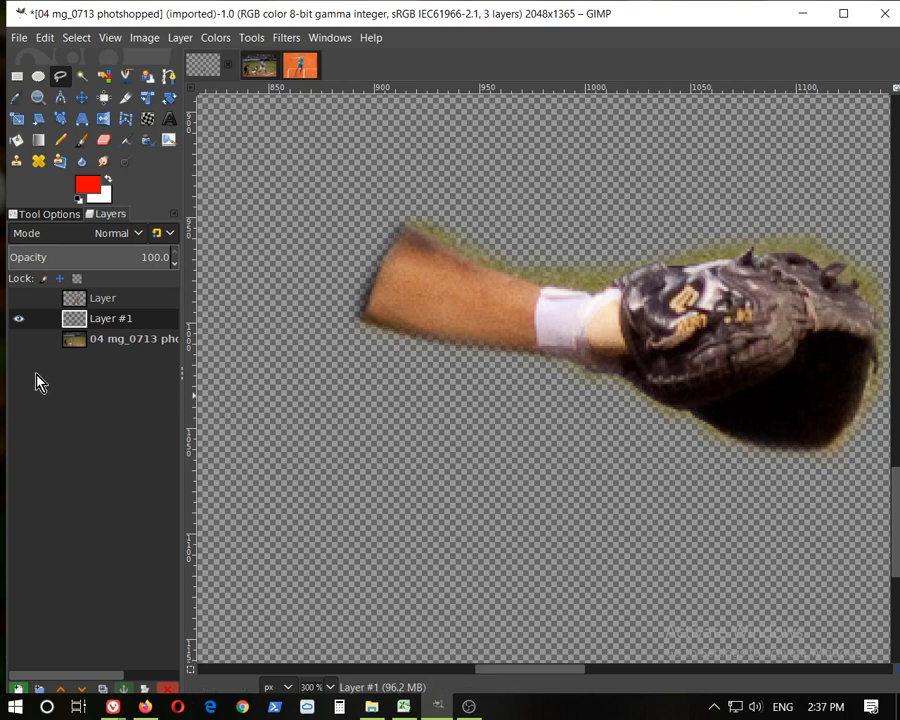
Show the baseball photo and player layers and move the arm-and-glove layer above the player layer
{"action": "left_click", "coordinate": [18, 339]}
{"action": "left_click", "coordinate": [18, 298]}
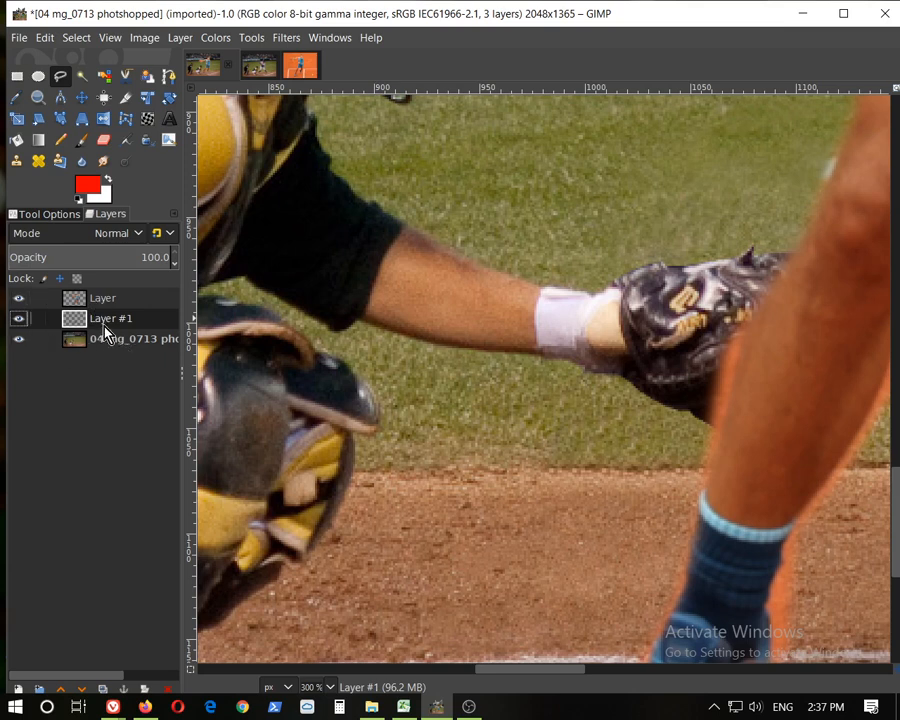
{"action": "left_click_drag", "start_coordinate": [80, 325], "coordinate": [85, 295]}
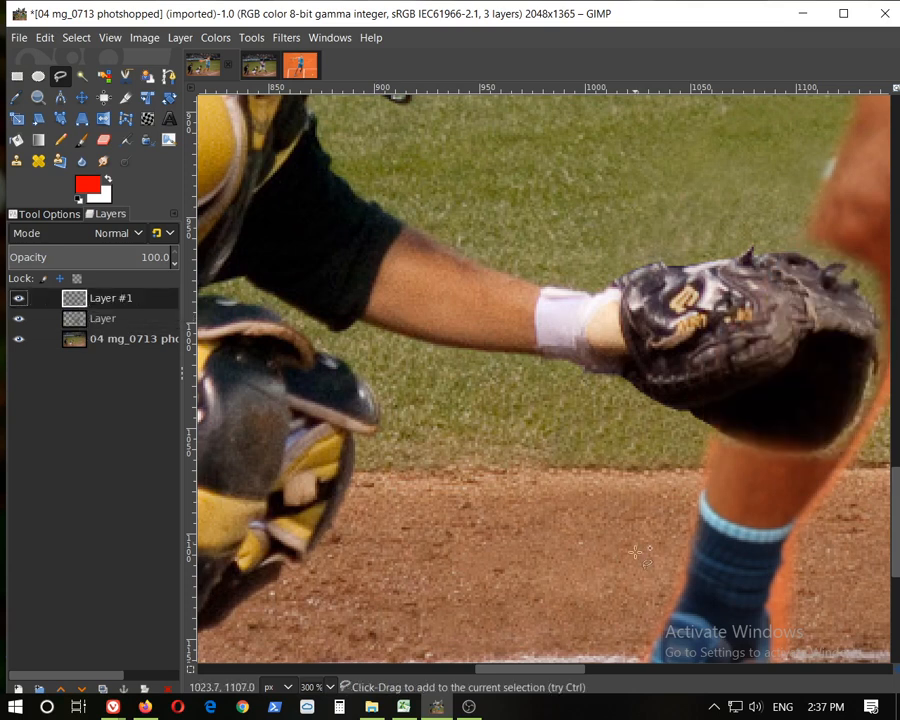
{"action": "left_click_drag", "start_coordinate": [555, 670], "coordinate": [576, 675]}
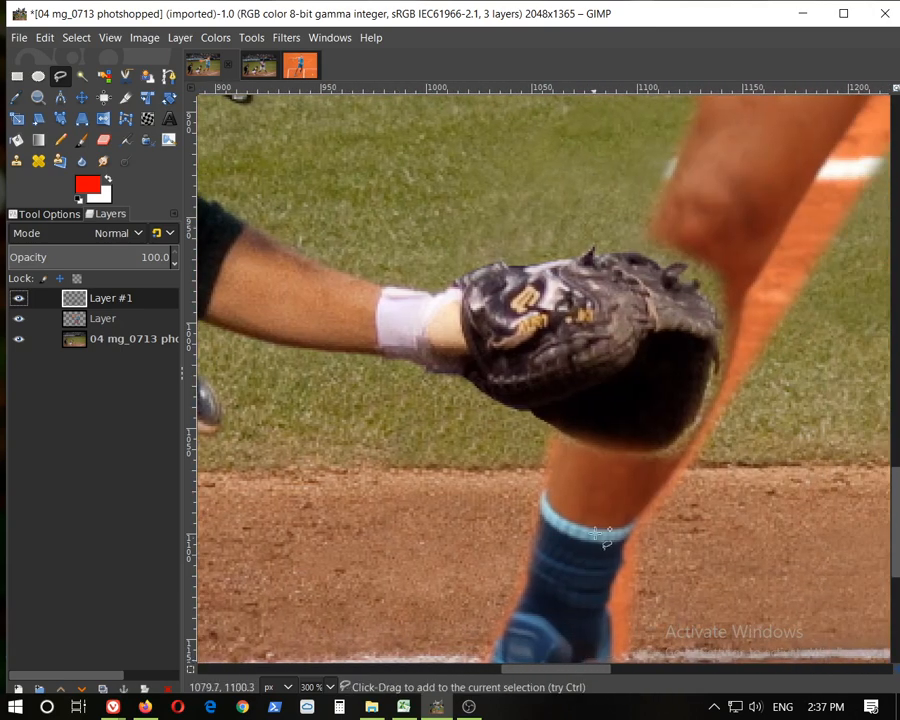
{"action": "scroll", "coordinate": [604, 537], "scroll_direction": "down", "scroll_amount": 5}
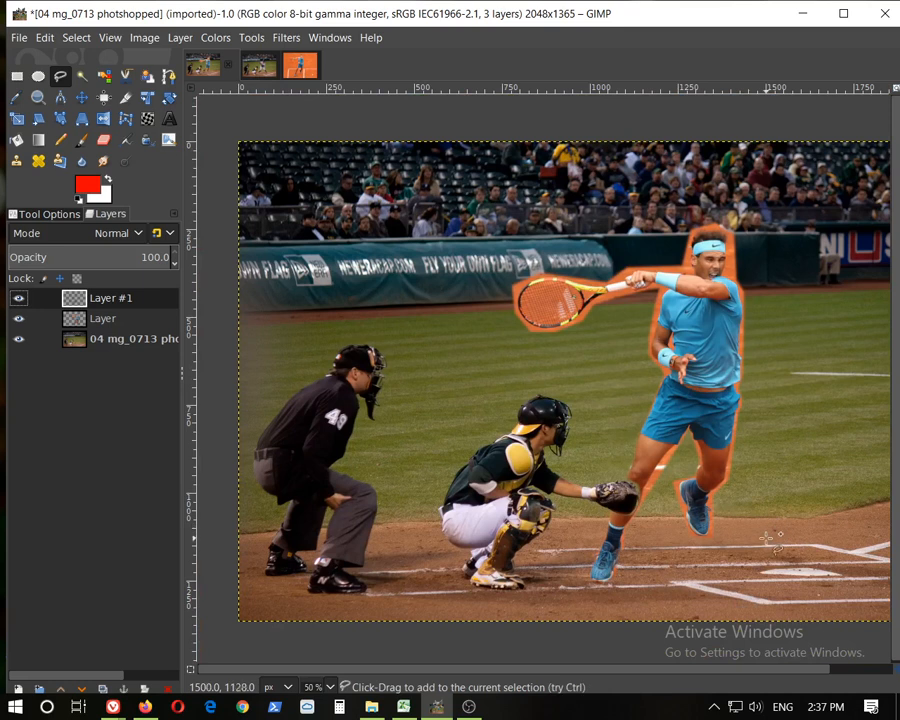
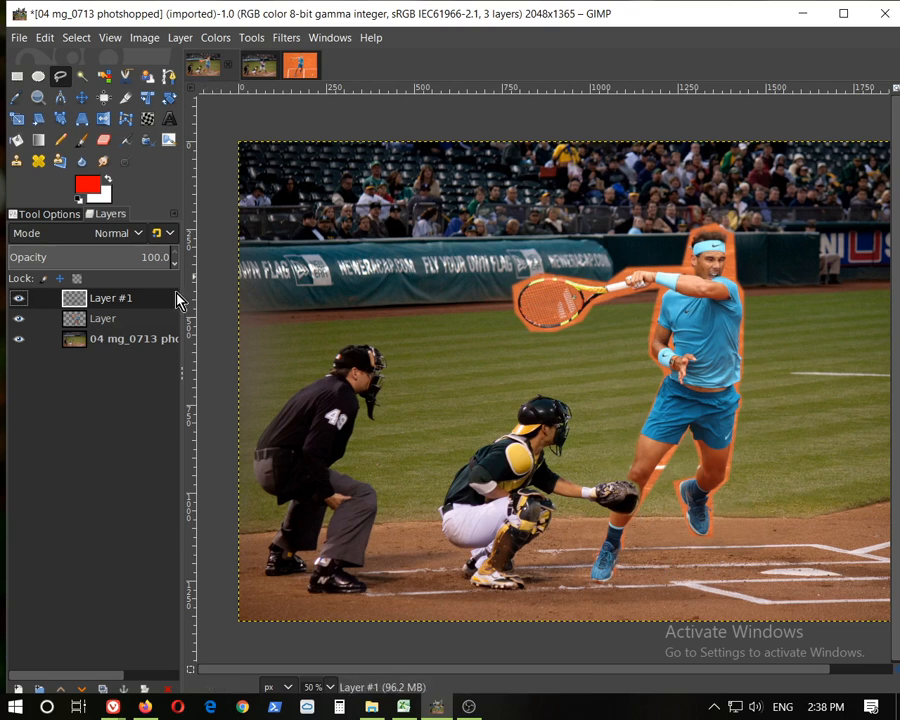
Toggle the visibility of the player and arm-and-glove layers to compare the composite with the plain background
{"action": "left_click", "coordinate": [19, 318]}
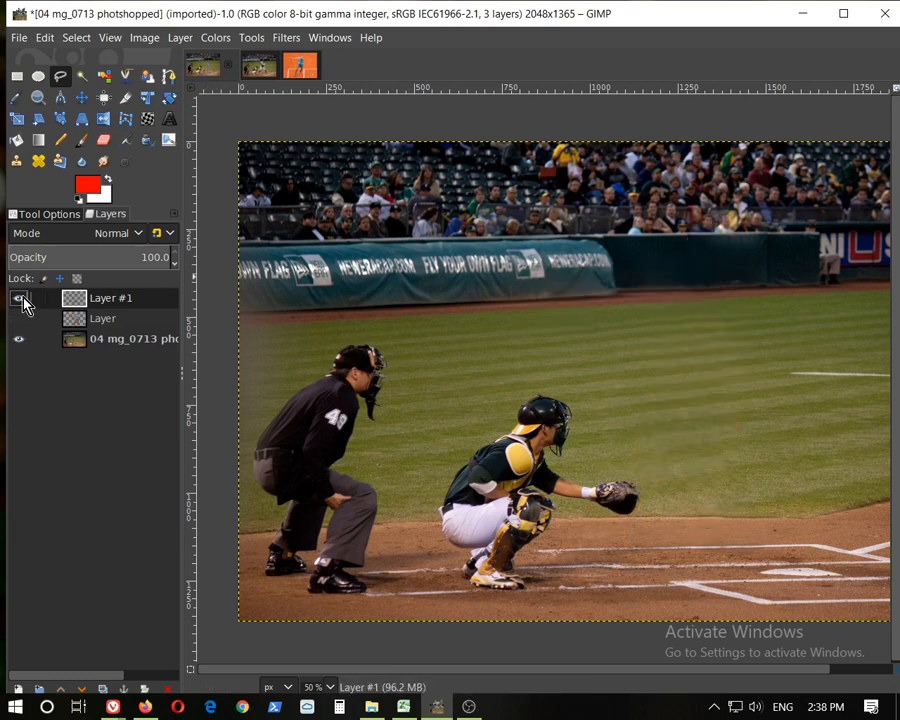
{"action": "left_click", "coordinate": [19, 318]}
{"action": "left_click", "coordinate": [19, 298]}
Switch to the original baseball photo and inspect the batter and his bat up close
{"action": "left_click", "coordinate": [258, 66]}
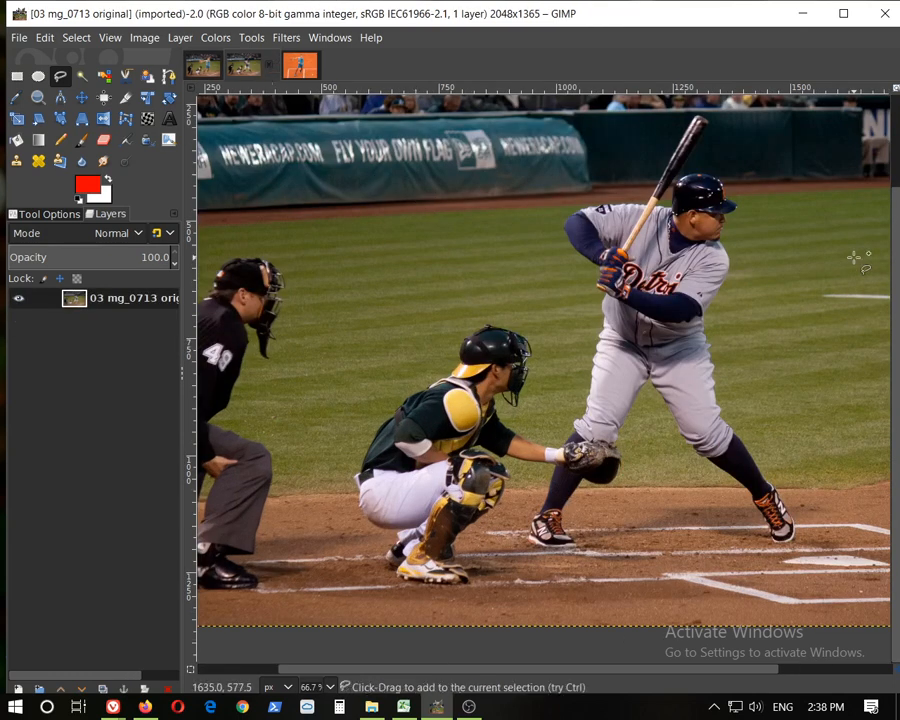
{"action": "scroll", "coordinate": [767, 245], "scroll_direction": "up", "scroll_amount": 4}
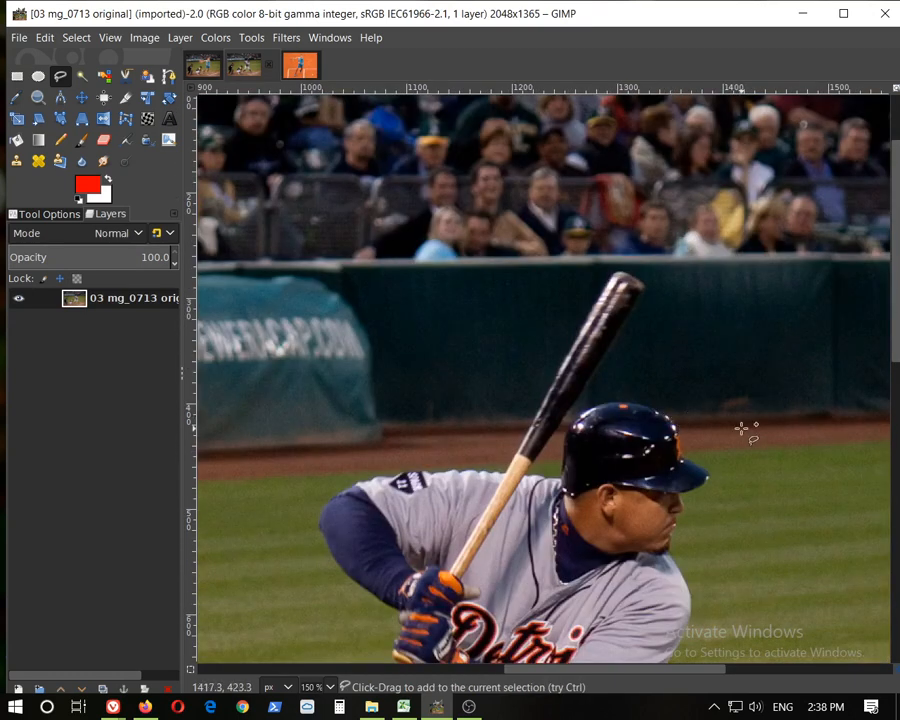
{"action": "scroll", "coordinate": [745, 430], "scroll_direction": "down", "scroll_amount": 4}
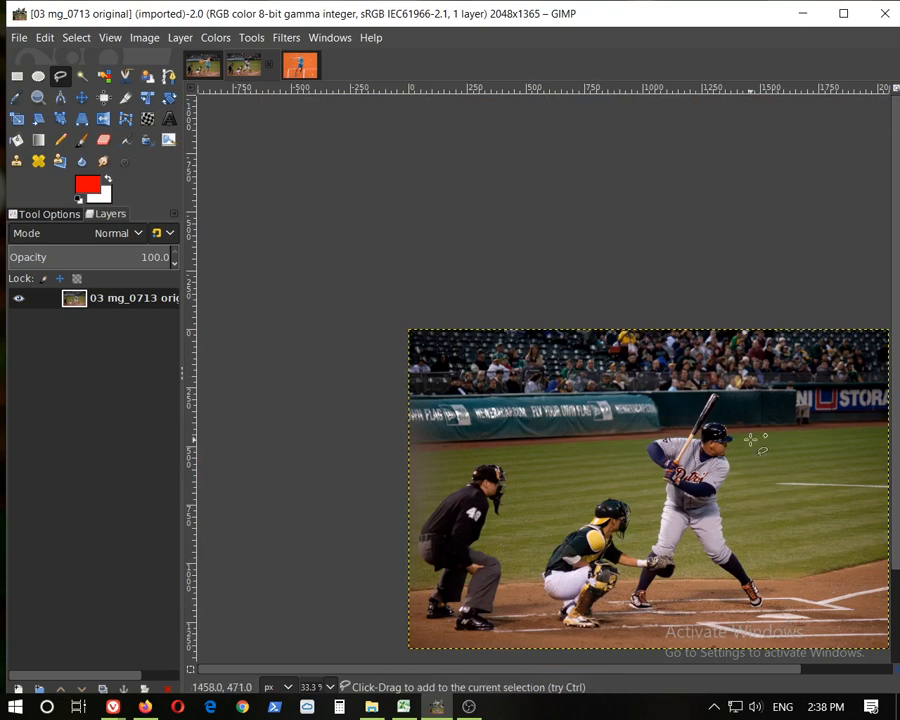
{"action": "scroll", "coordinate": [700, 405], "scroll_direction": "up", "scroll_amount": 4, "text": "ctrl"}
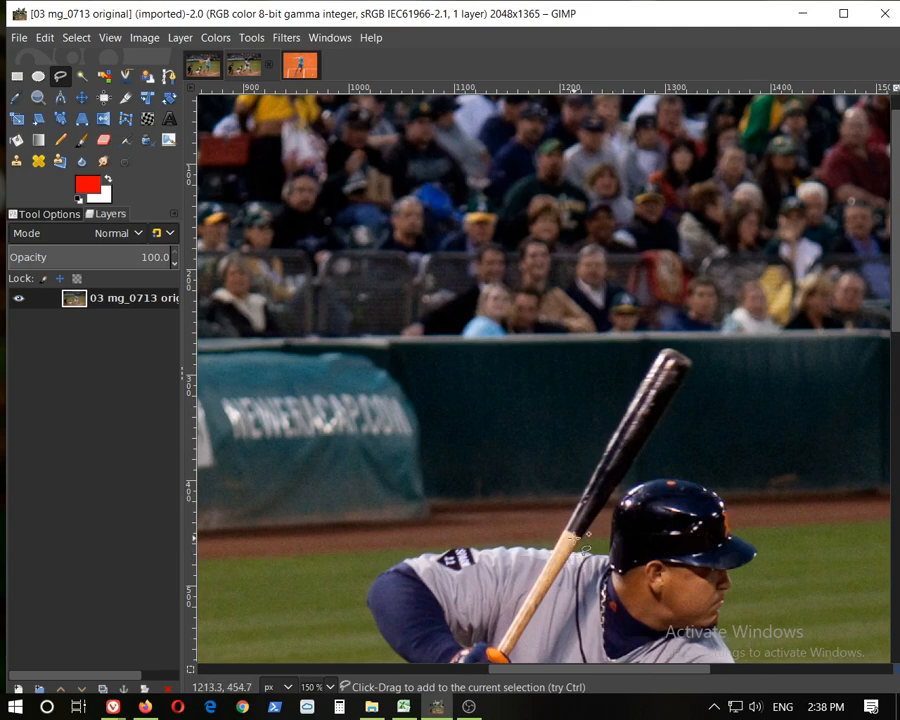
{"action": "scroll", "coordinate": [752, 463], "scroll_direction": "down", "scroll_amount": 10}
{"action": "scroll", "coordinate": [752, 463], "scroll_direction": "down", "scroll_amount": 3}
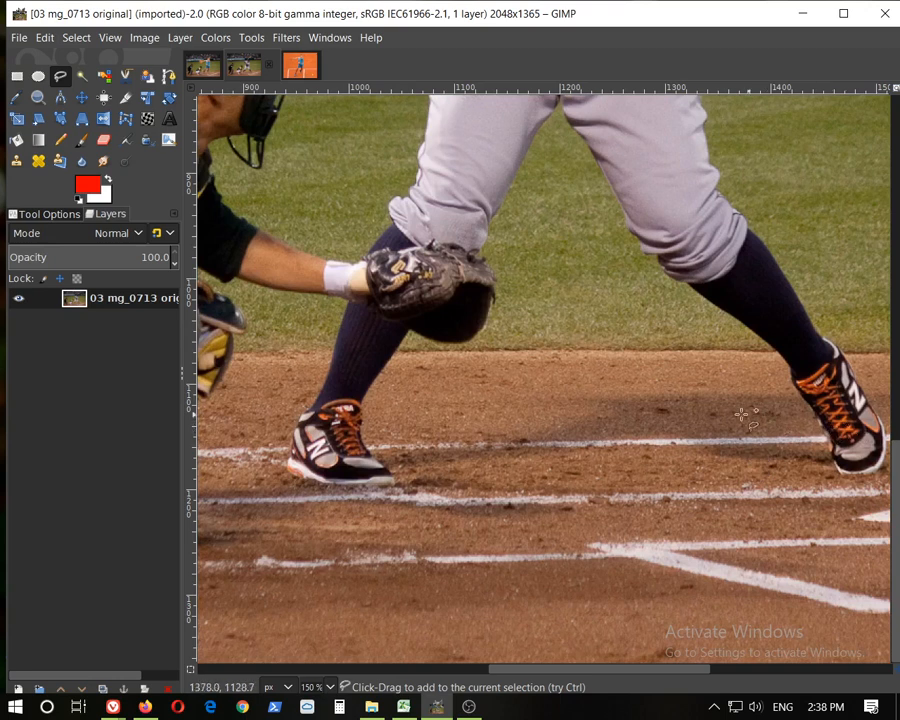
{"action": "left_click_drag", "start_coordinate": [629, 672], "coordinate": [665, 675]}
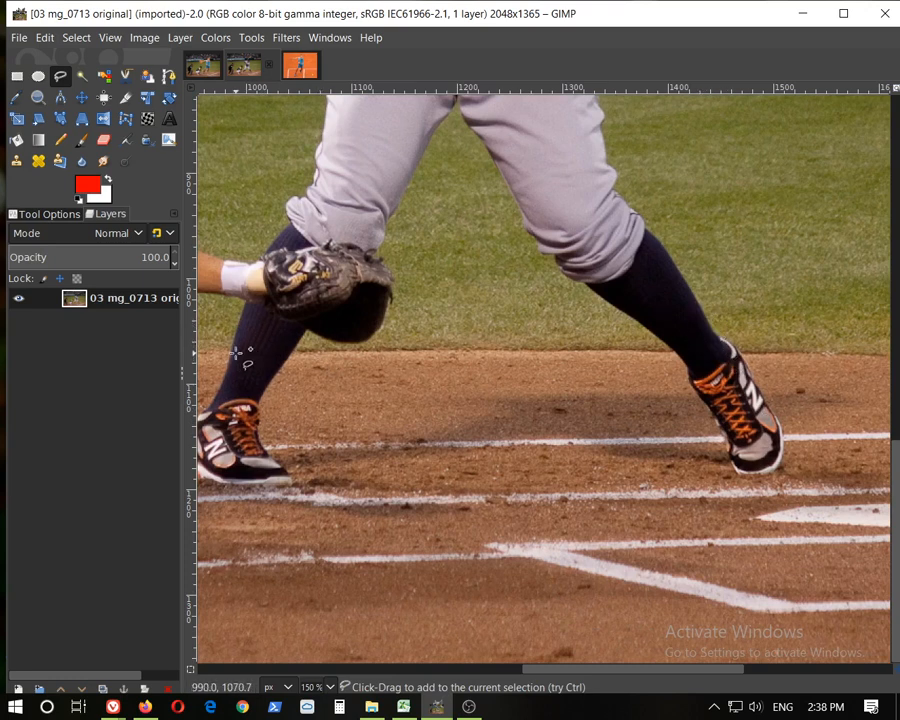
{"action": "scroll", "coordinate": [680, 280], "scroll_direction": "up", "scroll_amount": 3}
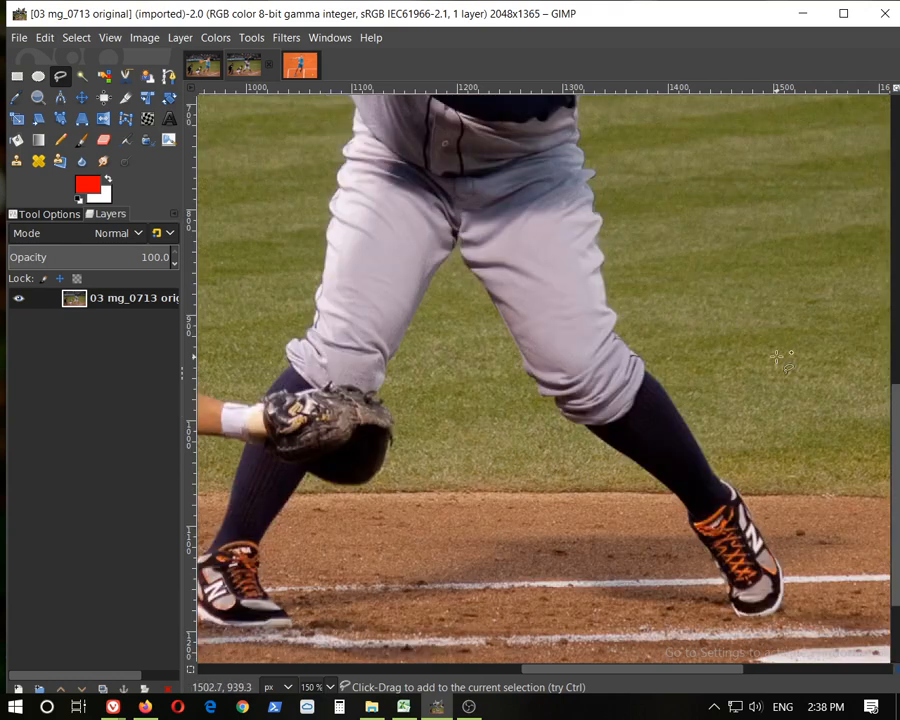
{"action": "scroll", "coordinate": [780, 360], "scroll_direction": "down", "scroll_amount": 4}
{"action": "scroll", "coordinate": [752, 270], "scroll_direction": "up", "scroll_amount": 2}
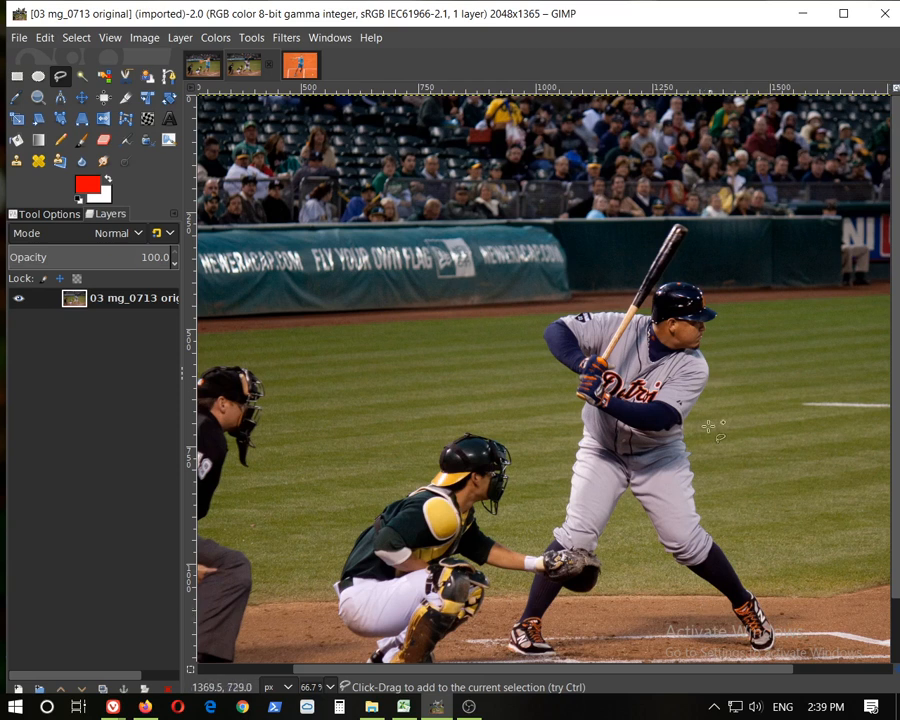
{"action": "scroll", "coordinate": [689, 353], "scroll_direction": "up", "scroll_amount": 3}
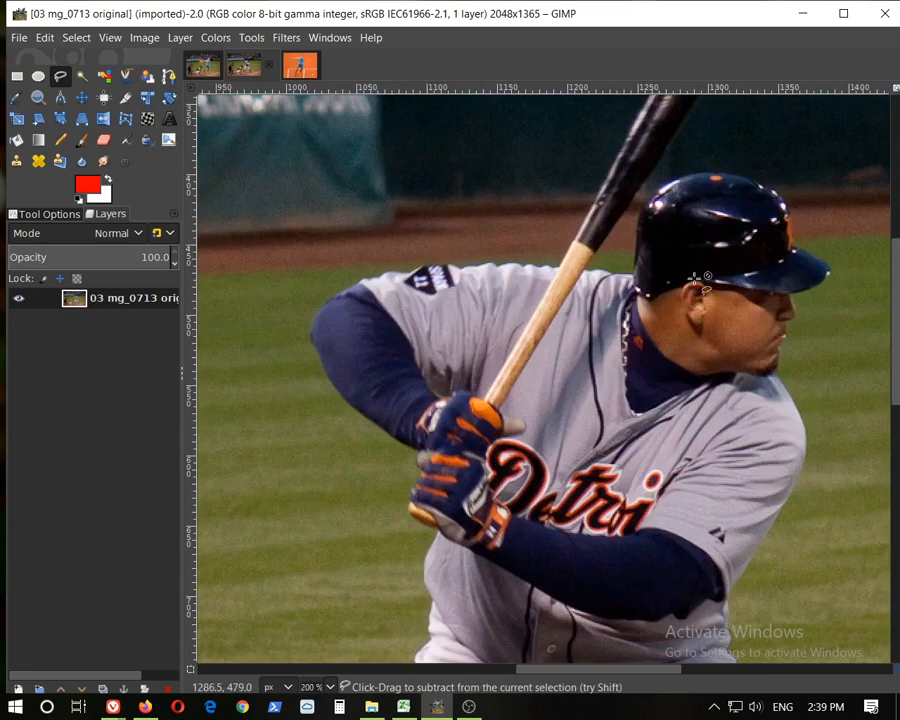
{"action": "scroll", "coordinate": [763, 346], "scroll_direction": "up", "scroll_amount": 2}
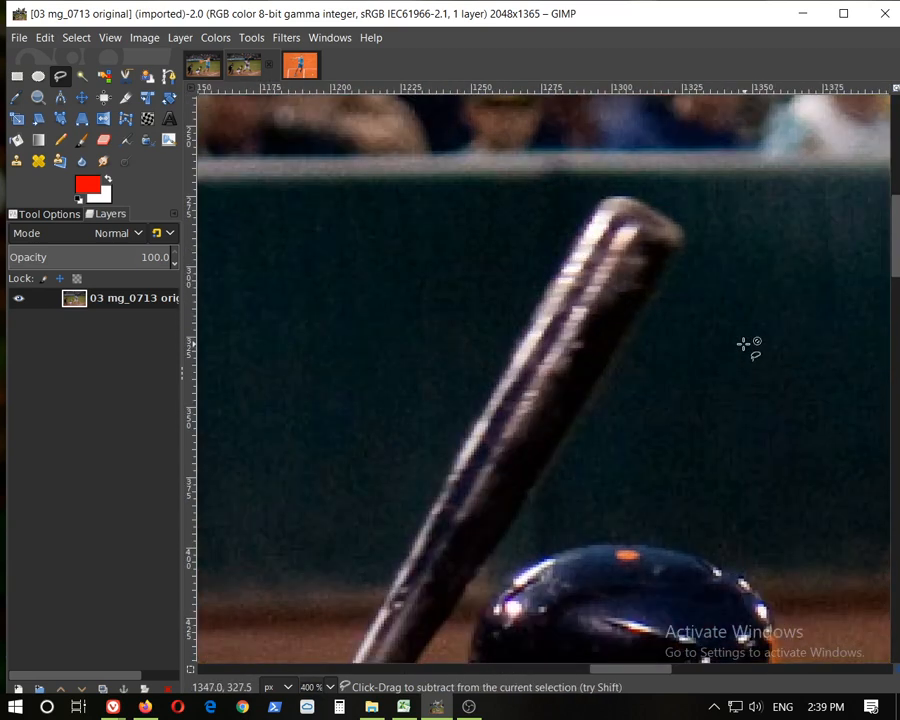
Pick the Clone tool and set its brush size to 37
{"action": "left_click", "coordinate": [17, 162]}
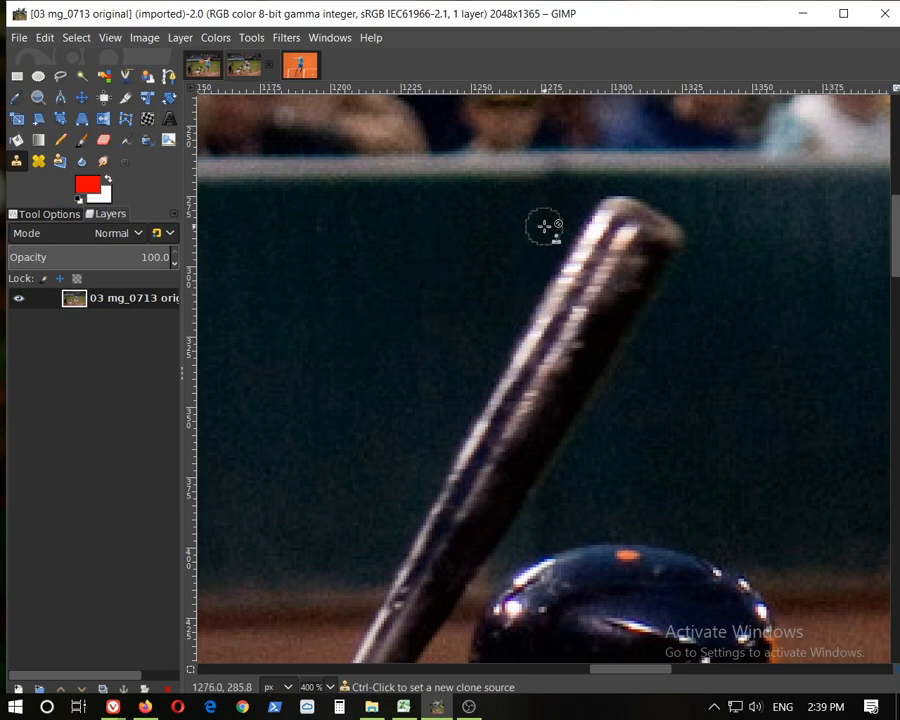
{"action": "key", "text": "bracketleft"}
{"action": "key", "text": "bracketleft"}
{"action": "key", "text": "bracketleft"}
{"action": "key", "text": "bracketleft"}
{"action": "key", "text": "bracketleft"}
{"action": "key", "text": "bracketleft"}
{"action": "key", "text": "bracketleft"}
{"action": "key", "text": "bracketleft"}
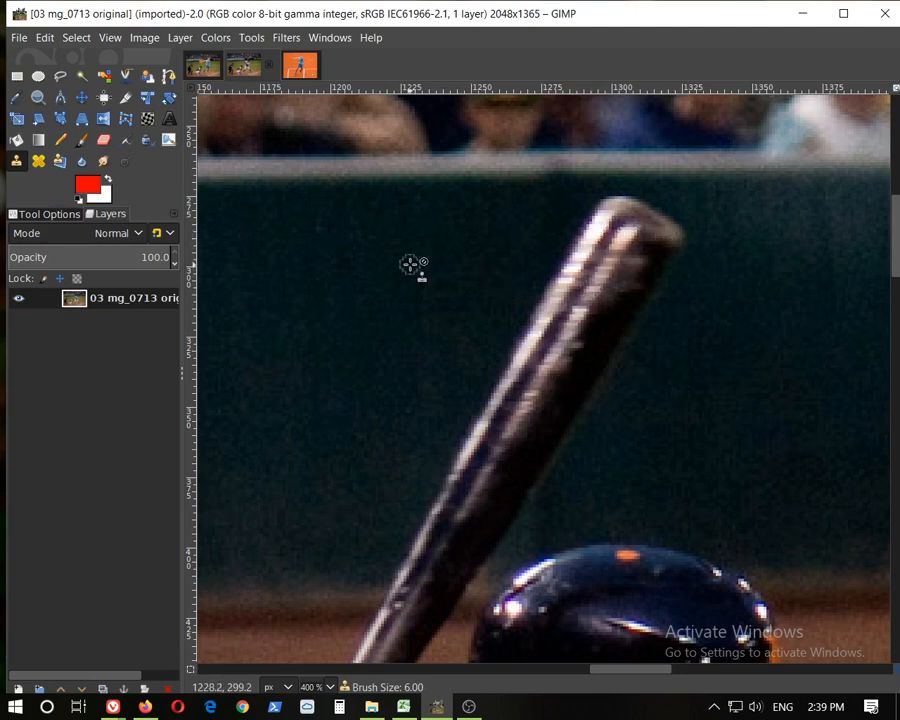
{"action": "key", "text": "bracketright"}
{"action": "key", "text": "bracketright"}
{"action": "key", "text": "bracketright"}
{"action": "key", "text": "bracketright"}
{"action": "key", "text": "bracketright"}
{"action": "key", "text": "bracketright"}
{"action": "key", "text": "bracketright"}
{"action": "key", "text": "bracketright"}
{"action": "key", "text": "bracketright"}
{"action": "key", "text": "bracketright"}
{"action": "key", "text": "bracketright"}
{"action": "key", "text": "bracketright"}
{"action": "key", "text": "bracketright"}
{"action": "key", "text": "bracketright"}
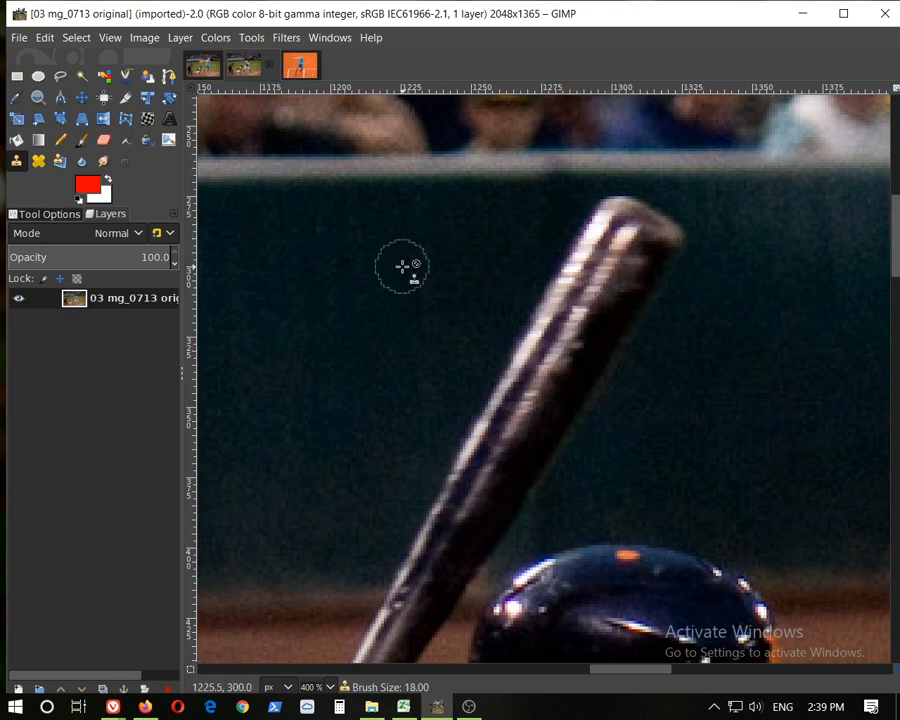
{"action": "key", "text": "bracketright"}
{"action": "key", "text": "bracketright"}
{"action": "key", "text": "bracketright"}
{"action": "key", "text": "bracketright"}
{"action": "key", "text": "bracketright"}
{"action": "key", "text": "bracketright"}
{"action": "key", "text": "bracketright"}
{"action": "key", "text": "bracketright"}
{"action": "key", "text": "bracketright"}
{"action": "key", "text": "bracketright"}
{"action": "key", "text": "bracketright"}
{"action": "key", "text": "bracketright"}
{"action": "key", "text": "bracketright"}
{"action": "key", "text": "bracketright"}
{"action": "key", "text": "bracketright"}
{"action": "key", "text": "bracketright"}
{"action": "key", "text": "bracketright"}
{"action": "key", "text": "bracketright"}
{"action": "key", "text": "bracketright"}
{"action": "key", "text": "bracketright"}
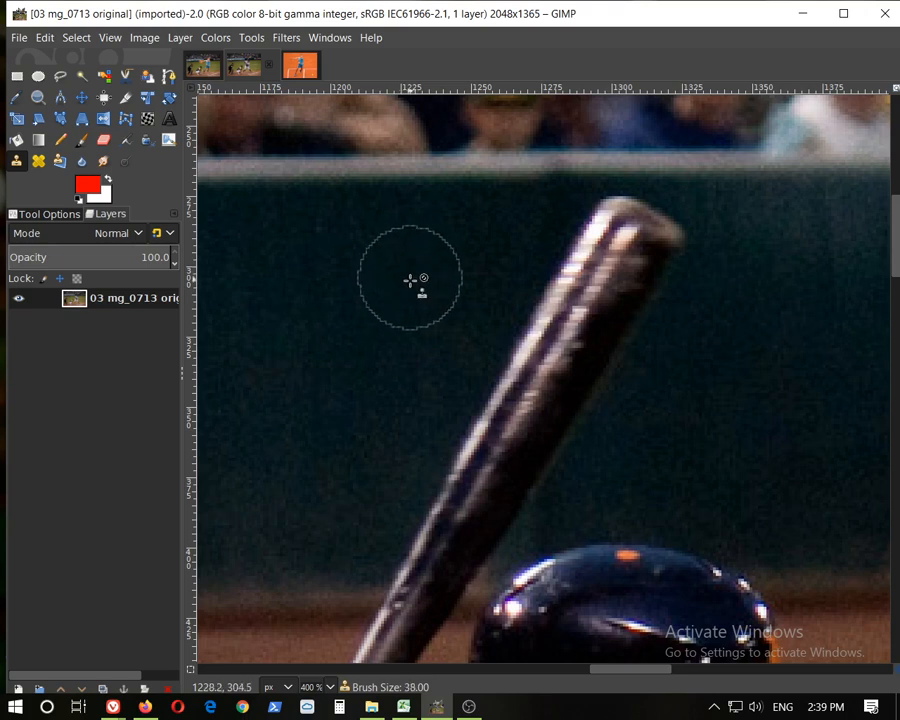
{"action": "key", "text": "bracketright"}
{"action": "key", "text": "bracketright"}
{"action": "key", "text": "bracketright"}
{"action": "key", "text": "bracketright"}
{"action": "key", "text": "bracketright"}
{"action": "key", "text": "bracketright"}
{"action": "key", "text": "bracketright"}
{"action": "key", "text": "bracketright"}
{"action": "key", "text": "bracketright"}
{"action": "key", "text": "bracketright"}
{"action": "key", "text": "bracketright"}
{"action": "key", "text": "bracketright"}
{"action": "key", "text": "bracketright"}
{"action": "key", "text": "bracketright"}
{"action": "key", "text": "bracketright"}
{"action": "key", "text": "bracketright"}
{"action": "key", "text": "bracketright"}
{"action": "key", "text": "bracketright"}
{"action": "key", "text": "bracketright"}
{"action": "key", "text": "bracketright"}
{"action": "key", "text": "bracketleft"}
{"action": "key", "text": "bracketleft"}
{"action": "key", "text": "bracketleft"}
{"action": "key", "text": "bracketleft"}
{"action": "key", "text": "bracketleft"}
{"action": "key", "text": "bracketleft"}
{"action": "key", "text": "bracketleft"}
{"action": "key", "text": "bracketleft"}
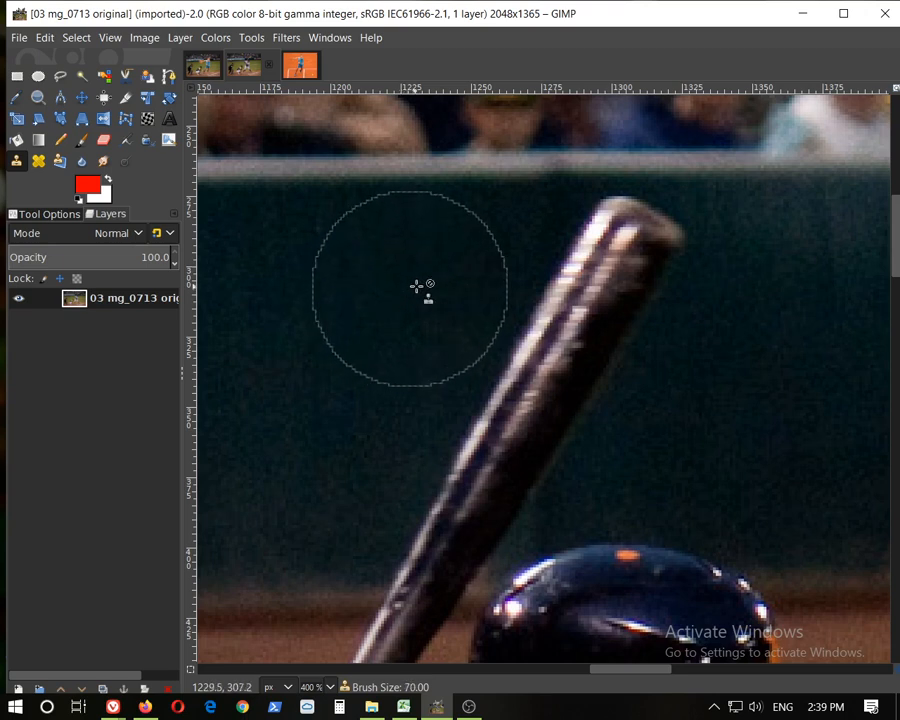
{"action": "key", "text": "bracketleft"}
{"action": "key", "text": "bracketleft"}
{"action": "key", "text": "bracketleft"}
{"action": "key", "text": "bracketleft"}
{"action": "key", "text": "bracketleft"}
{"action": "key", "text": "bracketleft"}
{"action": "key", "text": "bracketleft"}
{"action": "key", "text": "bracketleft"}
{"action": "key", "text": "bracketleft"}
{"action": "key", "text": "bracketleft"}
{"action": "key", "text": "bracketleft"}
{"action": "key", "text": "bracketleft"}
{"action": "key", "text": "bracketleft"}
{"action": "key", "text": "bracketleft"}
{"action": "key", "text": "bracketleft"}
{"action": "key", "text": "bracketleft"}
{"action": "key", "text": "bracketleft"}
{"action": "key", "text": "bracketleft"}
{"action": "key", "text": "bracketleft"}
{"action": "key", "text": "bracketleft"}
{"action": "key", "text": "bracketright"}
{"action": "key", "text": "bracketright"}
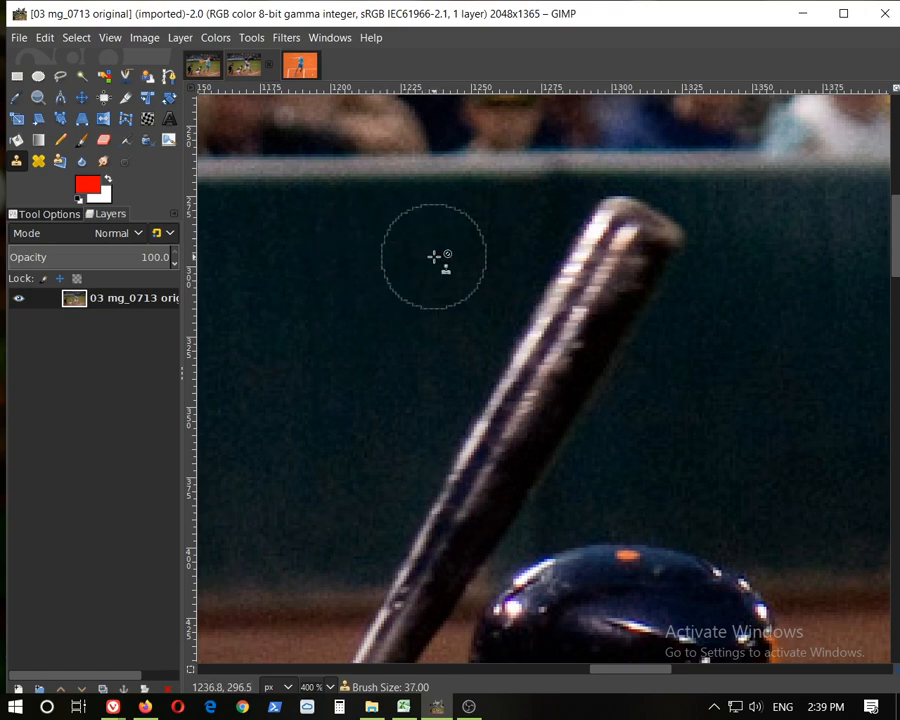
Set the clone source on the dark fence to the right of the bat's upper end
{"action": "scroll", "coordinate": [434, 259], "scroll_direction": "down", "scroll_amount": 3}
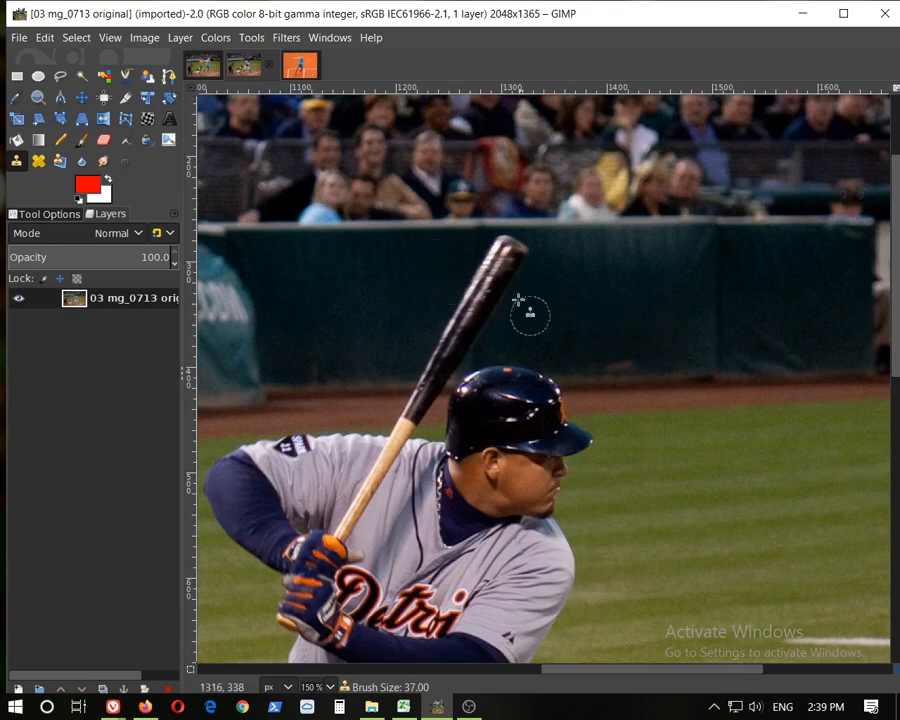
{"action": "scroll", "coordinate": [520, 305], "scroll_direction": "up", "scroll_amount": 2}
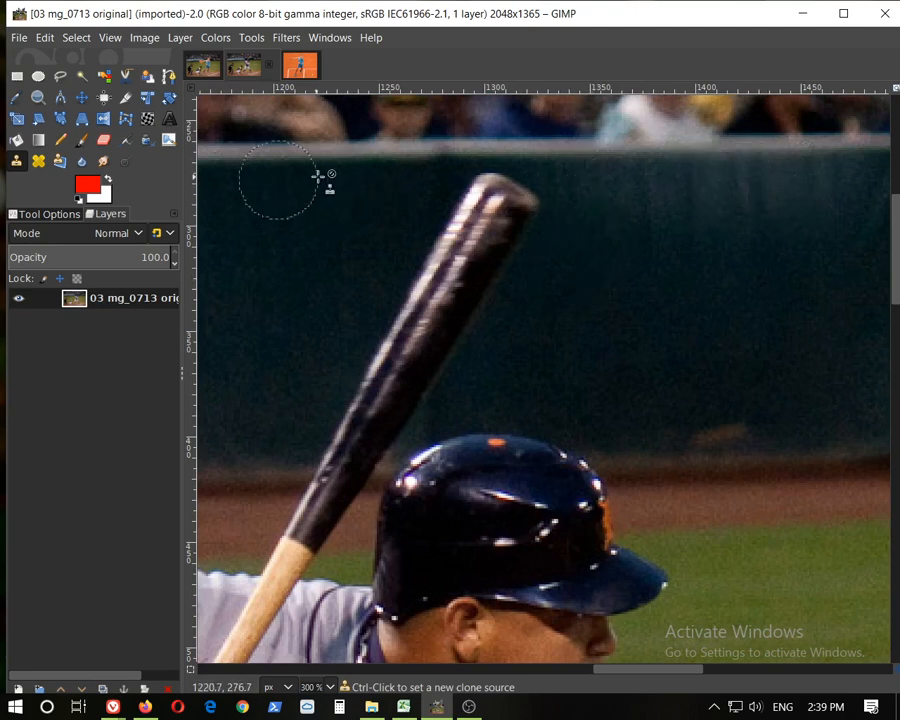
{"action": "mouse_move", "coordinate": [627, 678]}
{"action": "left_mouse_down"}
{"action": "mouse_move", "coordinate": [592, 675]}
{"action": "mouse_move", "coordinate": [616, 670]}
{"action": "left_mouse_up"}
{"action": "scroll", "coordinate": [570, 250], "scroll_direction": "up", "scroll_amount": 1}
{"action": "scroll", "coordinate": [607, 382], "scroll_direction": "up", "scroll_amount": 3}
{"action": "scroll", "coordinate": [633, 325], "scroll_direction": "down", "scroll_amount": 3}
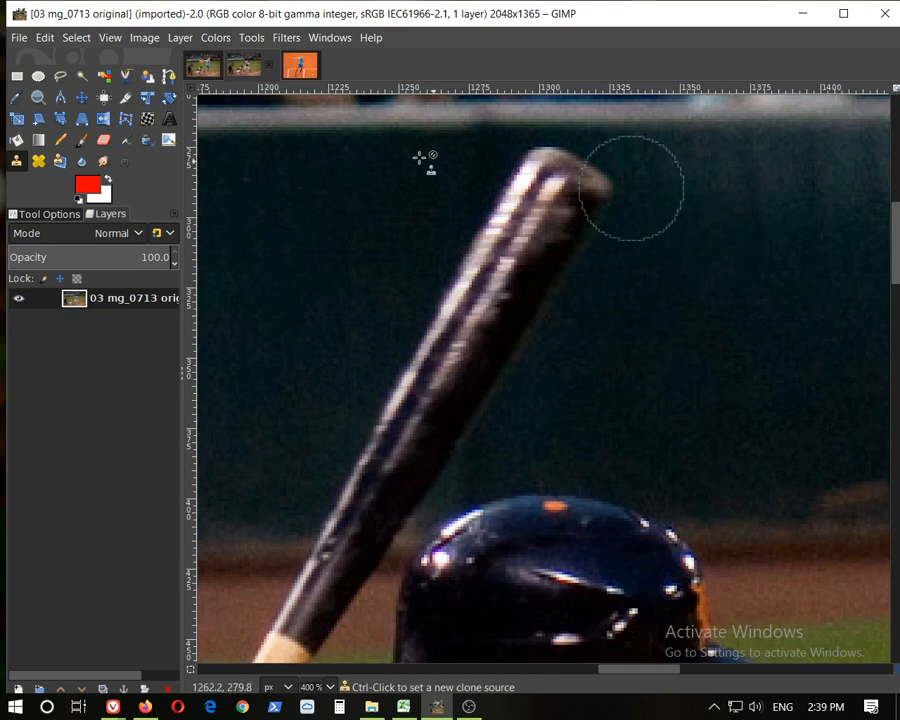
{"action": "key", "text": "ctrl"}
{"action": "left_click", "coordinate": [664, 340], "text": "ctrl"}
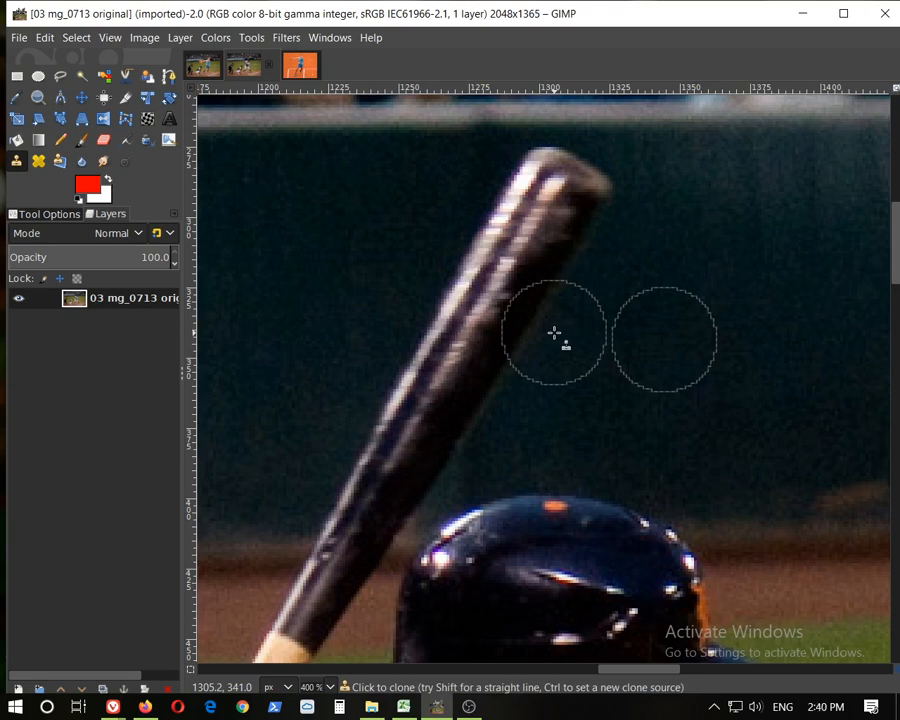
Try cloning the fence over the middle of the bat
{"action": "left_click", "coordinate": [499, 312]}
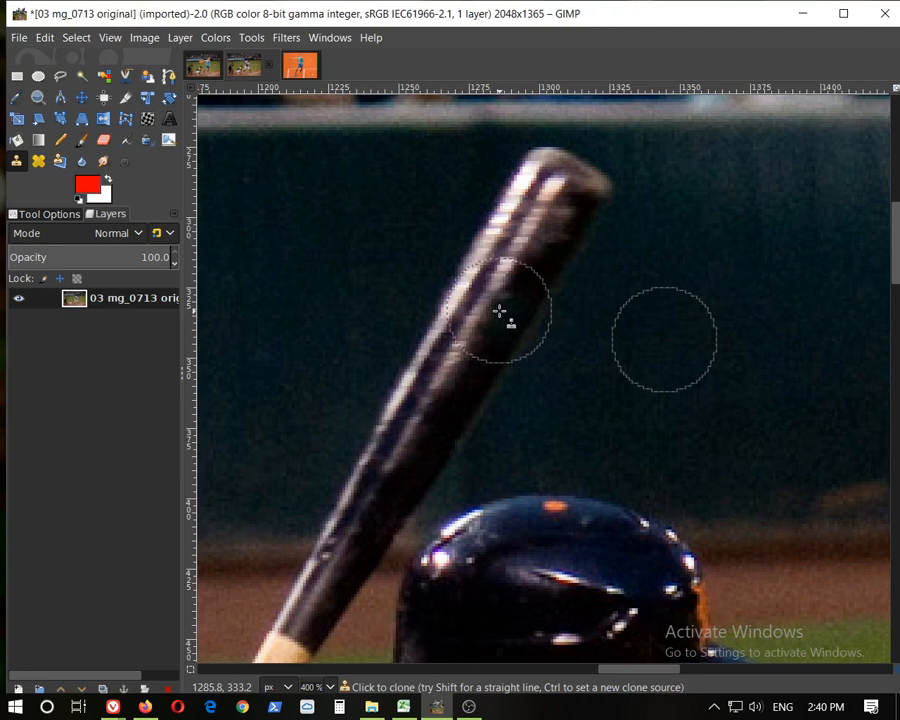
{"action": "left_click_drag", "start_coordinate": [499, 312], "coordinate": [435, 310]}
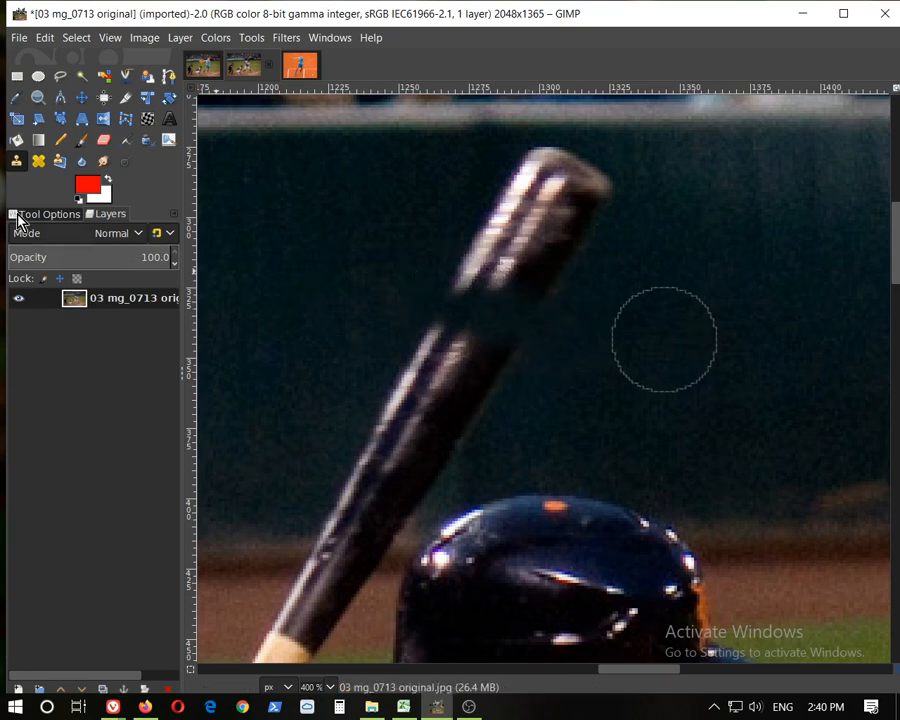
{"action": "key", "text": "ctrl+z"}
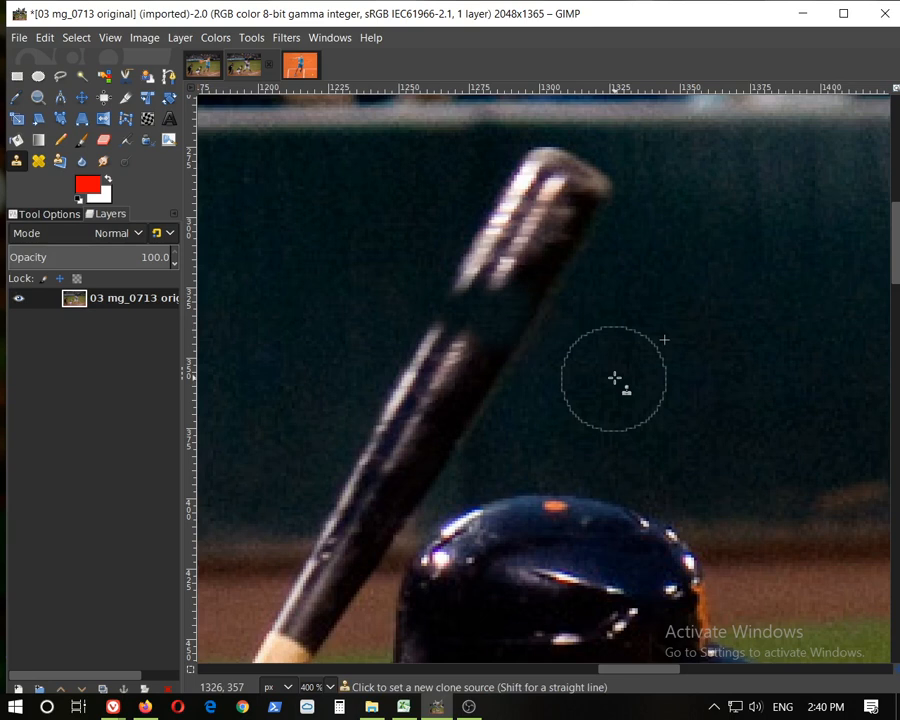
{"action": "left_click", "coordinate": [484, 311]}
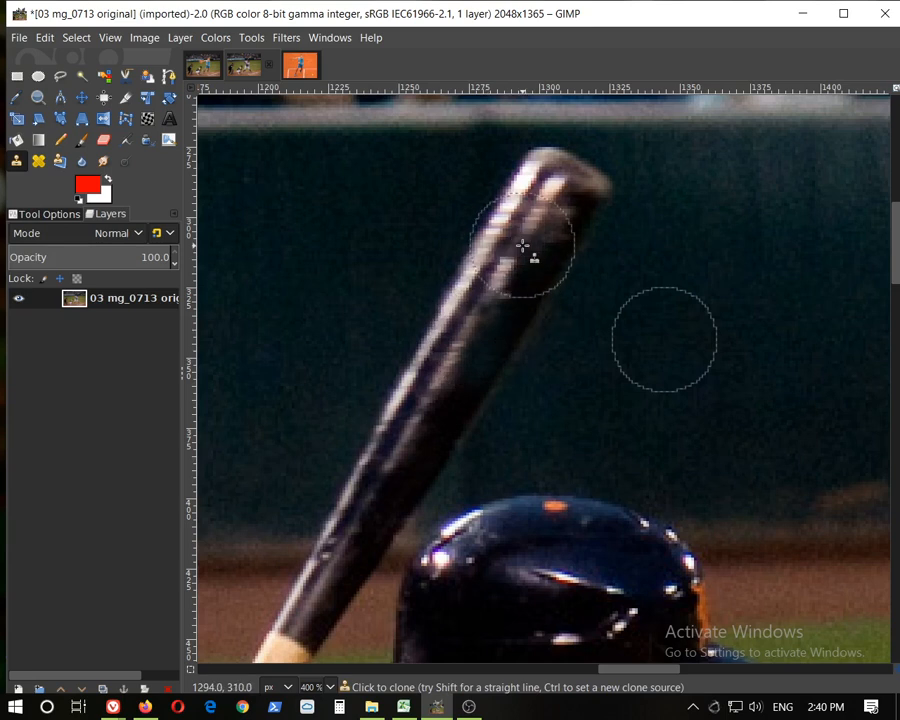
{"action": "key", "text": "ctrl+z"}
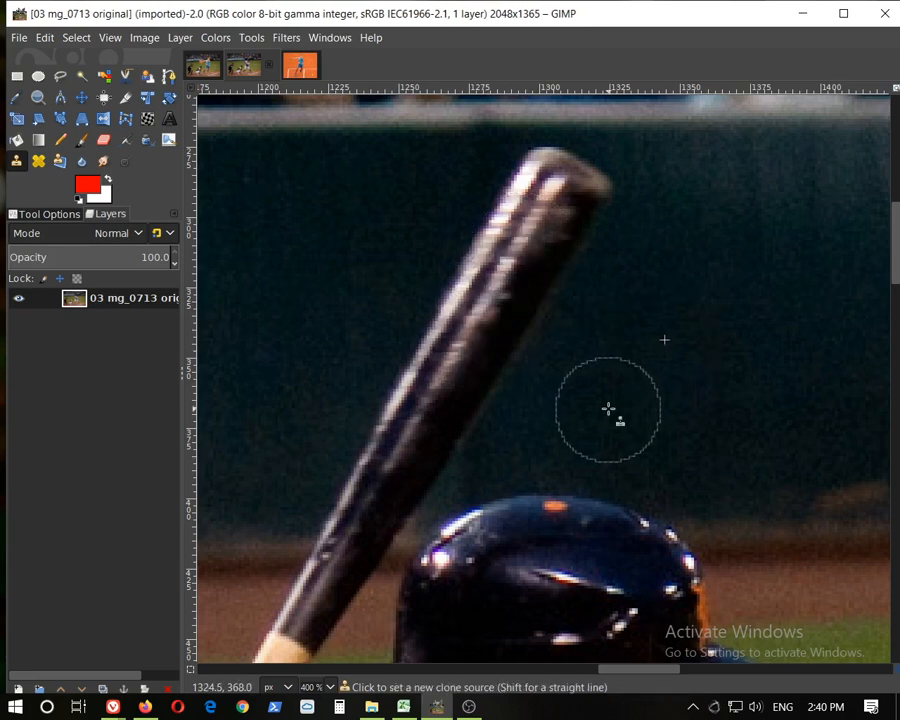
Switch the clone brush to 2. Hardness 100
{"action": "left_click", "coordinate": [42, 214]}
{"action": "left_click", "coordinate": [22, 303]}
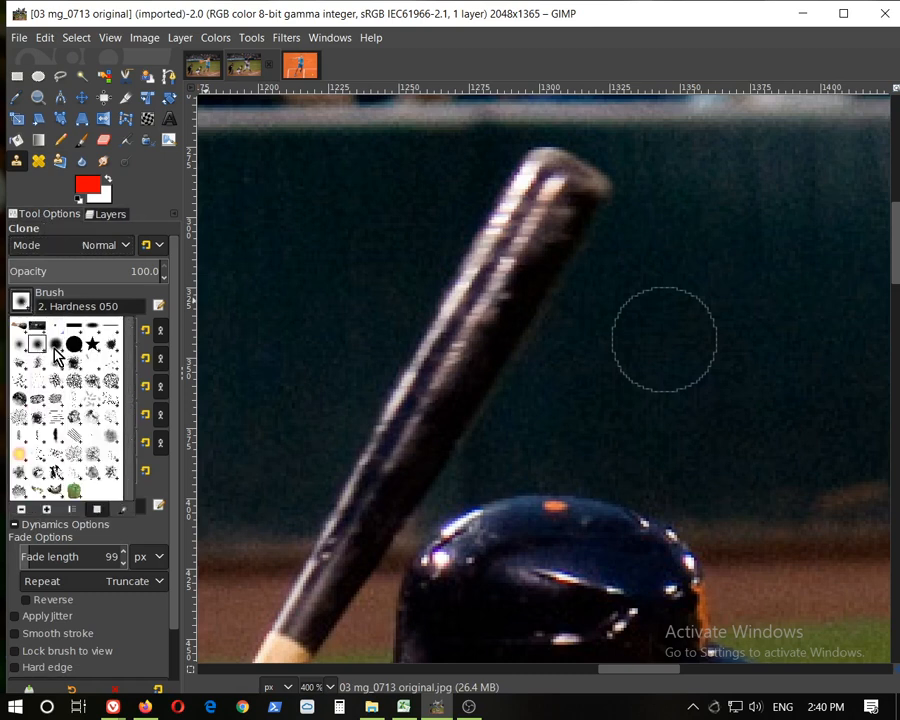
{"action": "left_click", "coordinate": [57, 349]}
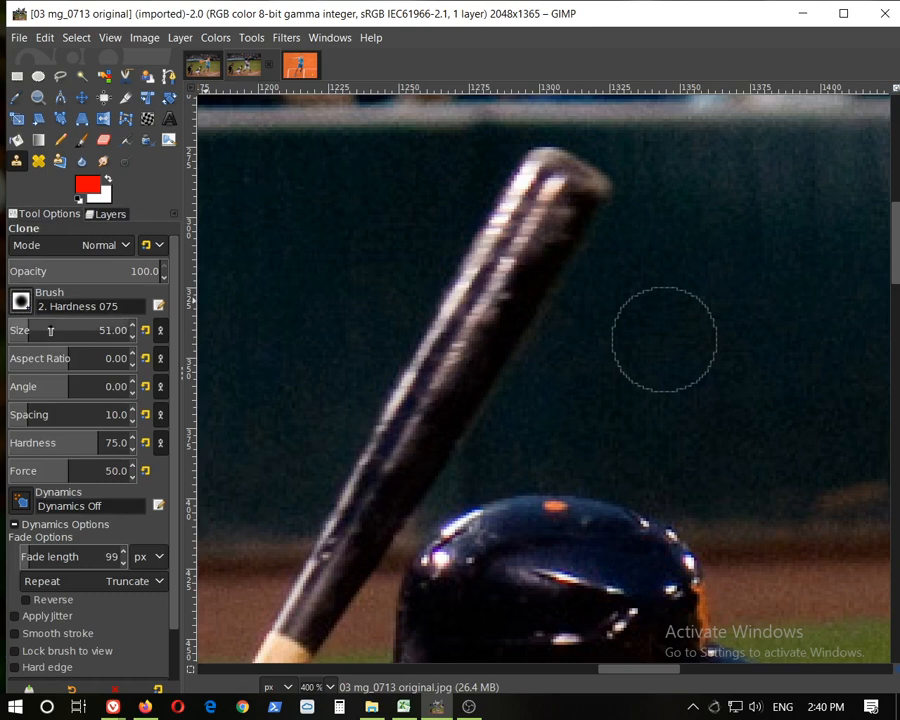
{"action": "left_click", "coordinate": [492, 306]}
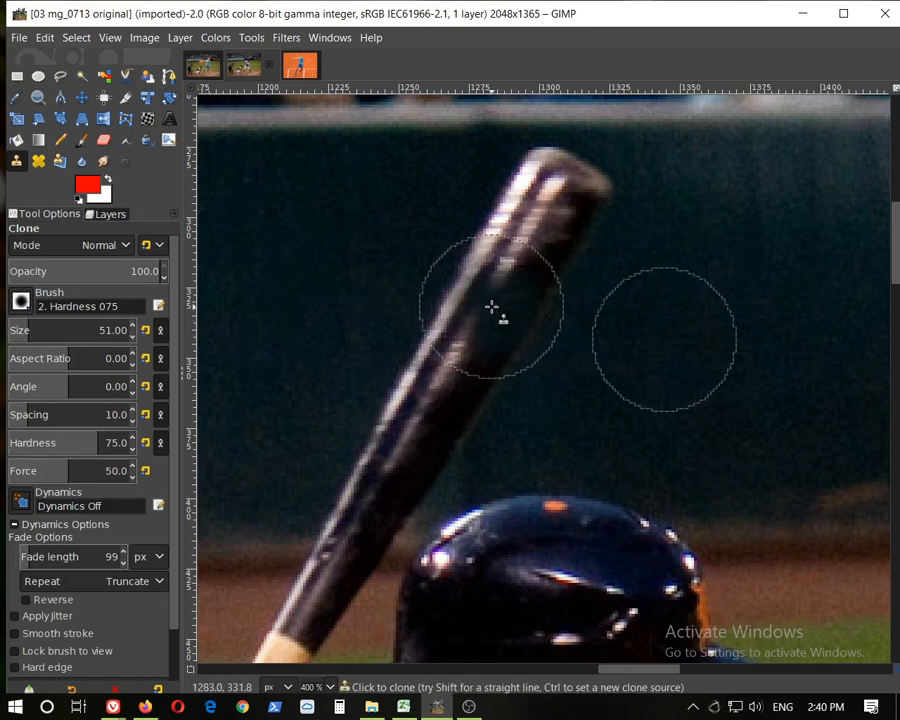
{"action": "left_click", "coordinate": [21, 303]}
{"action": "left_click", "coordinate": [72, 345]}
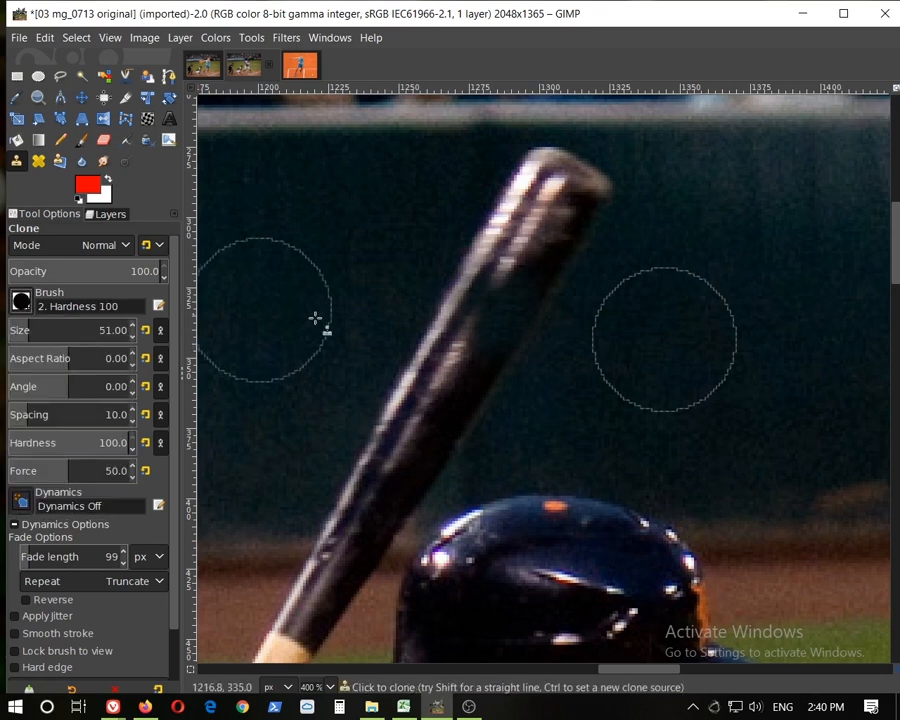
Clone the fence background over the upper part of the bat to erase it
{"action": "left_click", "coordinate": [490, 315]}
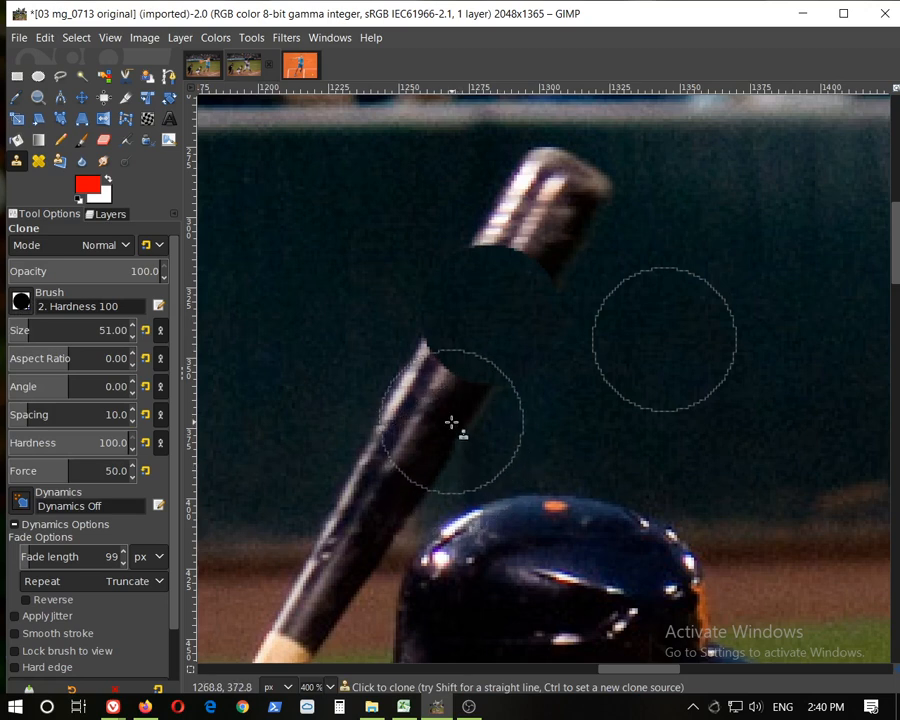
{"action": "key", "text": "ctrl+z"}
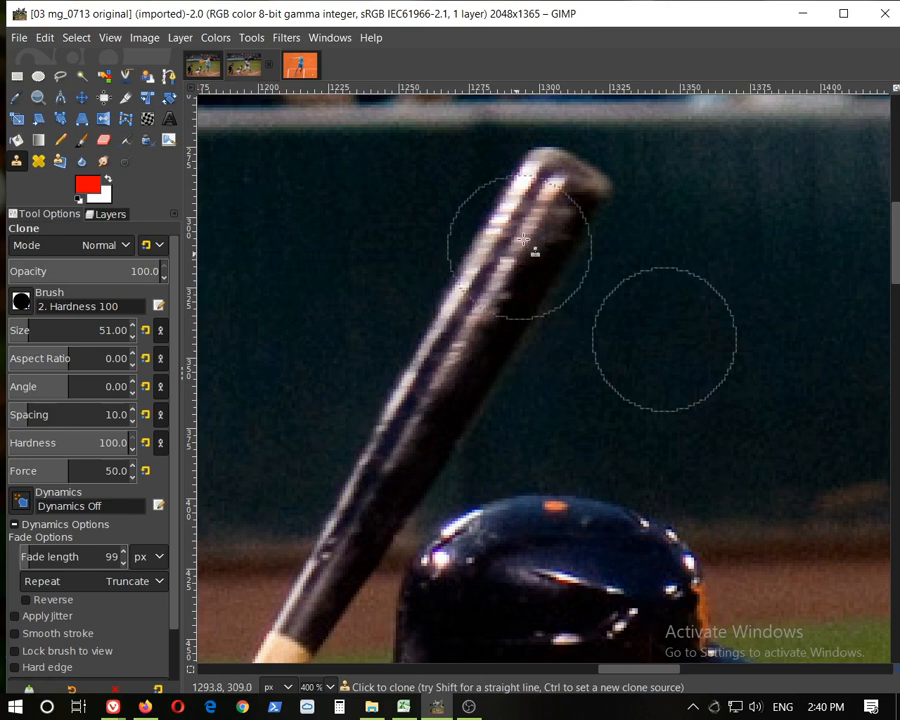
{"action": "left_click", "coordinate": [490, 342]}
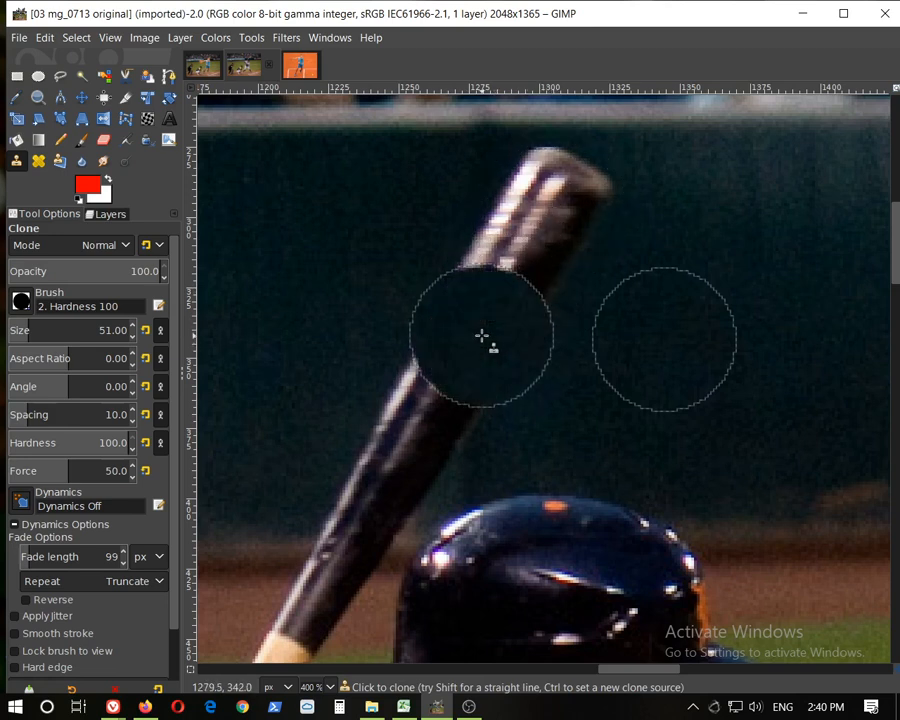
{"action": "left_click", "coordinate": [430, 411]}
{"action": "mouse_move", "coordinate": [505, 258]}
{"action": "left_mouse_down"}
{"action": "mouse_move", "coordinate": [524, 267]}
{"action": "mouse_move", "coordinate": [550, 212]}
{"action": "left_mouse_up"}
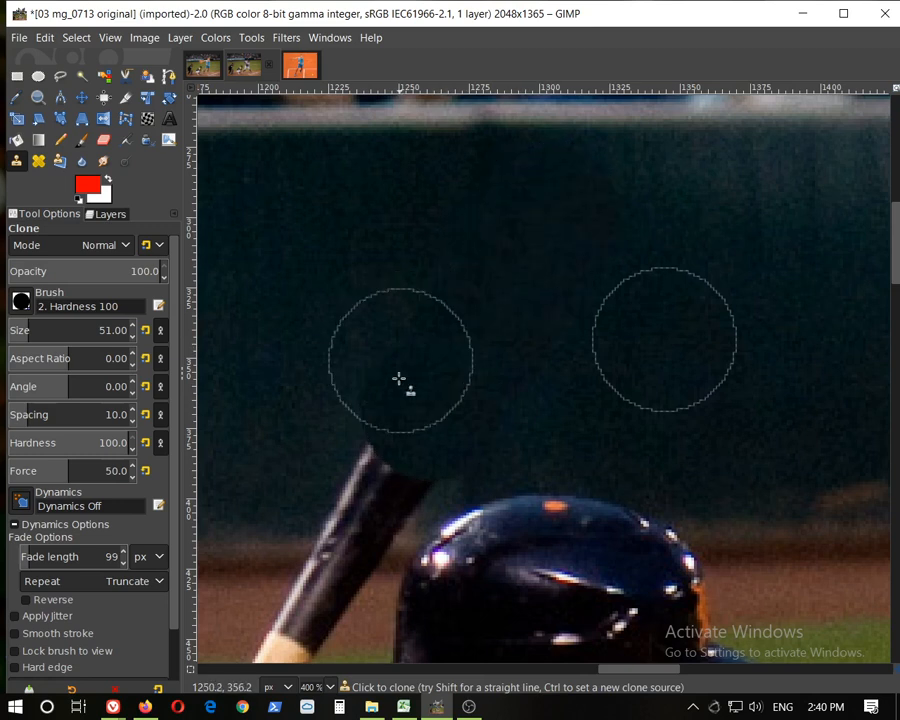
{"action": "left_click", "coordinate": [388, 458]}
{"action": "scroll", "coordinate": [802, 425], "scroll_direction": "down", "scroll_amount": 1}
{"action": "scroll", "coordinate": [804, 430], "scroll_direction": "down", "scroll_amount": 2}
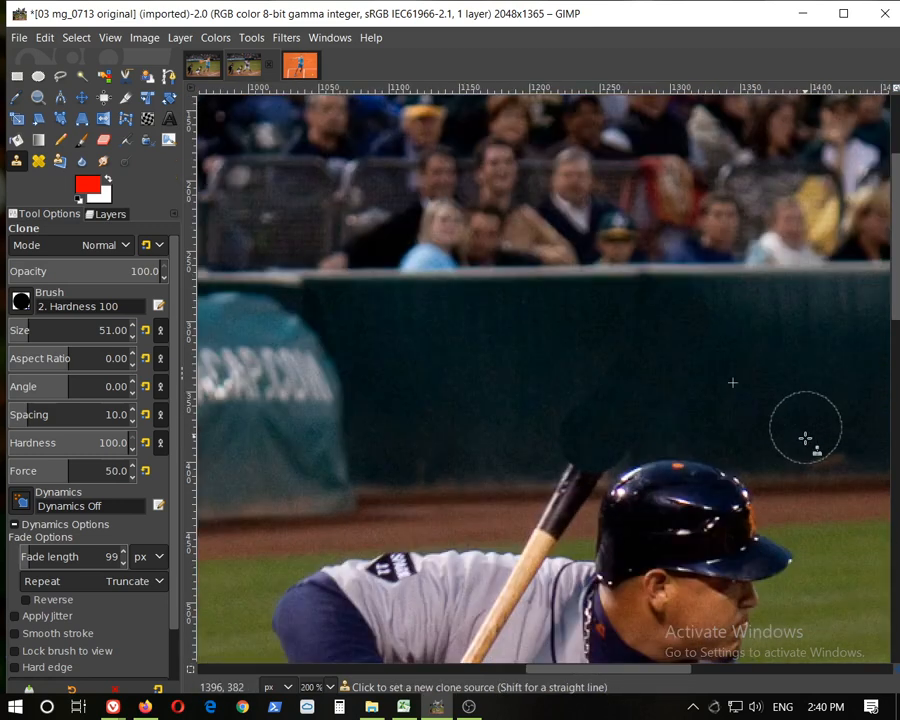
Zoom in and out to inspect the cloned fence area above the batter's helmet
{"action": "scroll", "coordinate": [820, 488], "scroll_direction": "down", "scroll_amount": 2}
{"action": "scroll", "coordinate": [796, 313], "scroll_direction": "up", "scroll_amount": 1}
{"action": "scroll", "coordinate": [824, 356], "scroll_direction": "down", "scroll_amount": 1}
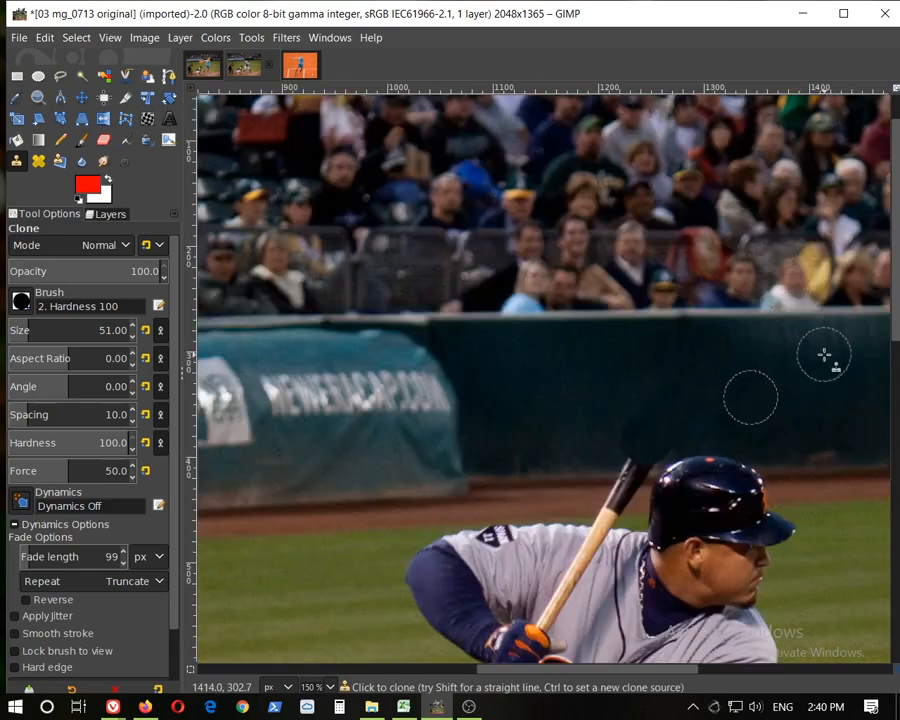
{"action": "scroll", "coordinate": [797, 406], "scroll_direction": "down", "scroll_amount": 2}
{"action": "scroll", "coordinate": [804, 409], "scroll_direction": "up", "scroll_amount": 6}
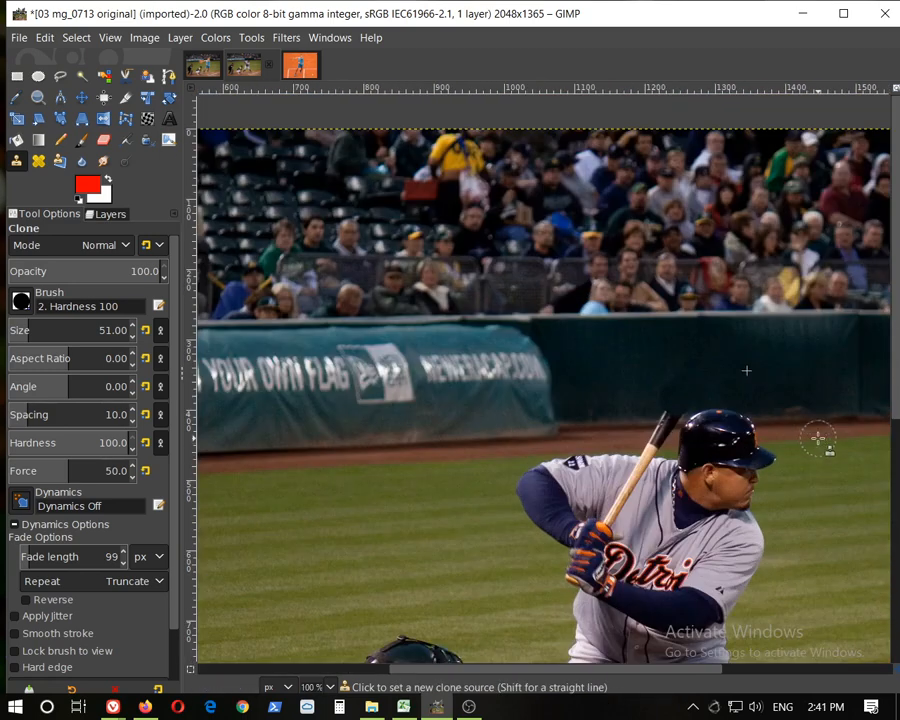
{"action": "scroll", "coordinate": [673, 305], "scroll_direction": "down", "scroll_amount": 1}
{"action": "scroll", "coordinate": [726, 406], "scroll_direction": "down", "scroll_amount": 2}
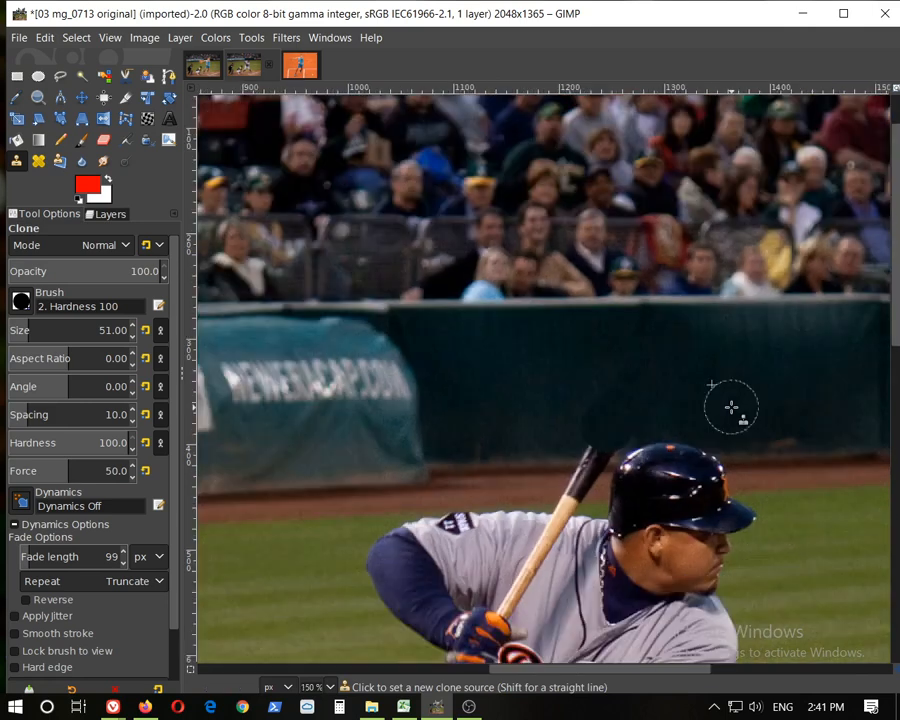
{"action": "scroll", "coordinate": [746, 412], "scroll_direction": "up", "scroll_amount": 2}
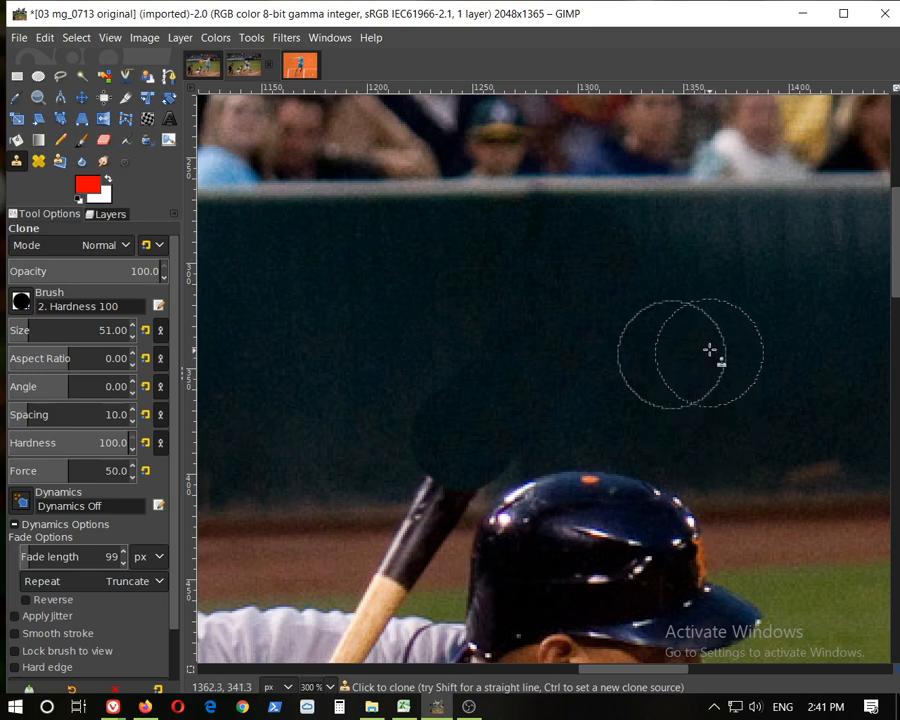
{"action": "scroll", "coordinate": [707, 348], "scroll_direction": "down", "scroll_amount": 1, "text": "ctrl"}
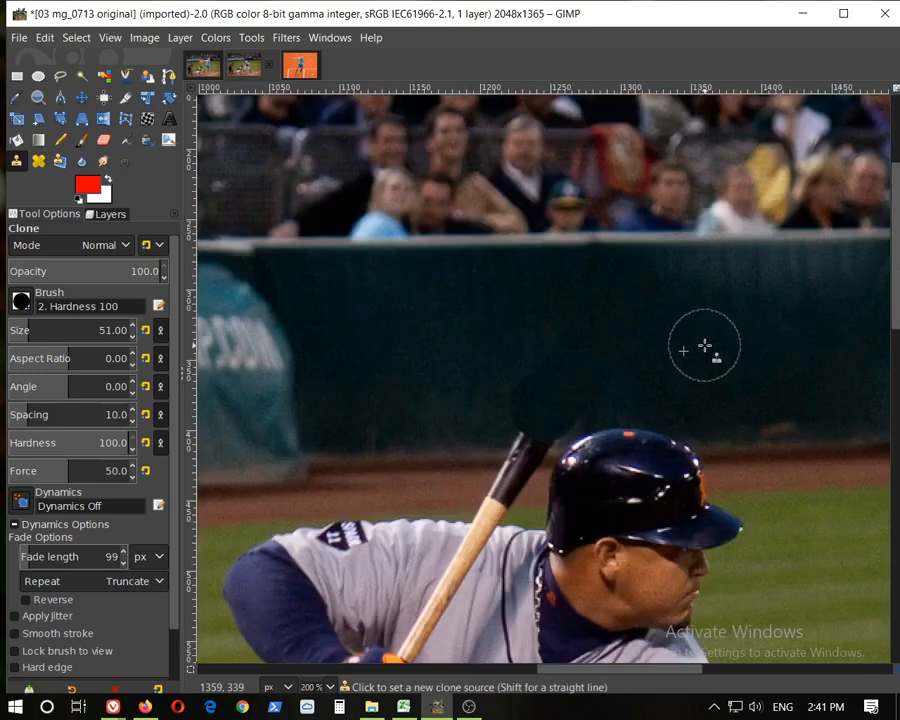
{"action": "scroll", "coordinate": [705, 347], "scroll_direction": "down", "scroll_amount": 1}
{"action": "scroll", "coordinate": [726, 386], "scroll_direction": "down", "scroll_amount": 1, "text": "ctrl"}
{"action": "scroll", "coordinate": [719, 353], "scroll_direction": "up", "scroll_amount": 3, "text": "ctrl"}
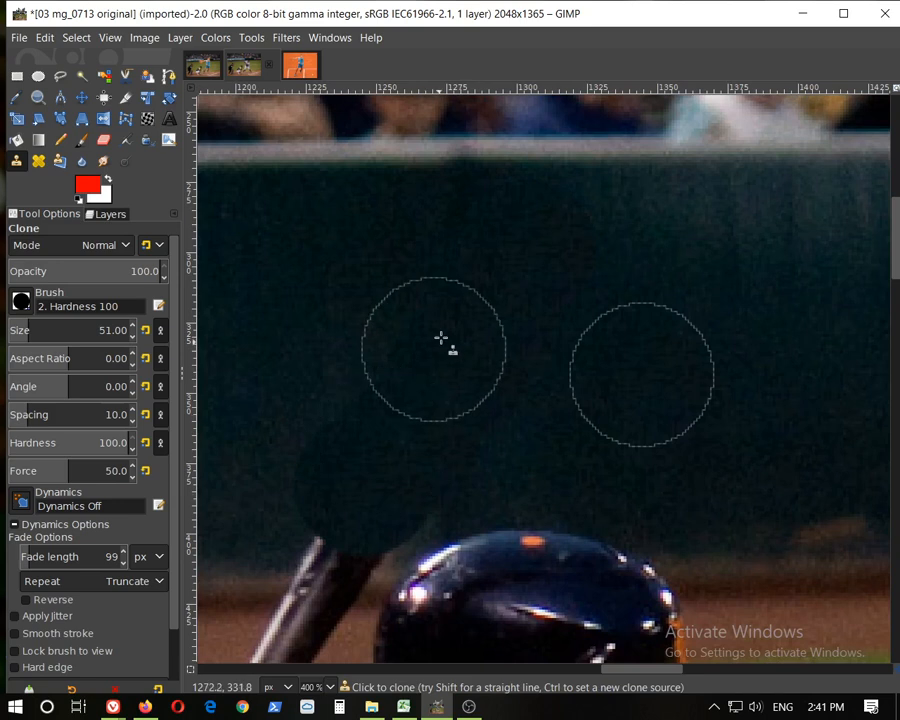
{"action": "scroll", "coordinate": [686, 316], "scroll_direction": "down", "scroll_amount": 3, "text": "ctrl"}
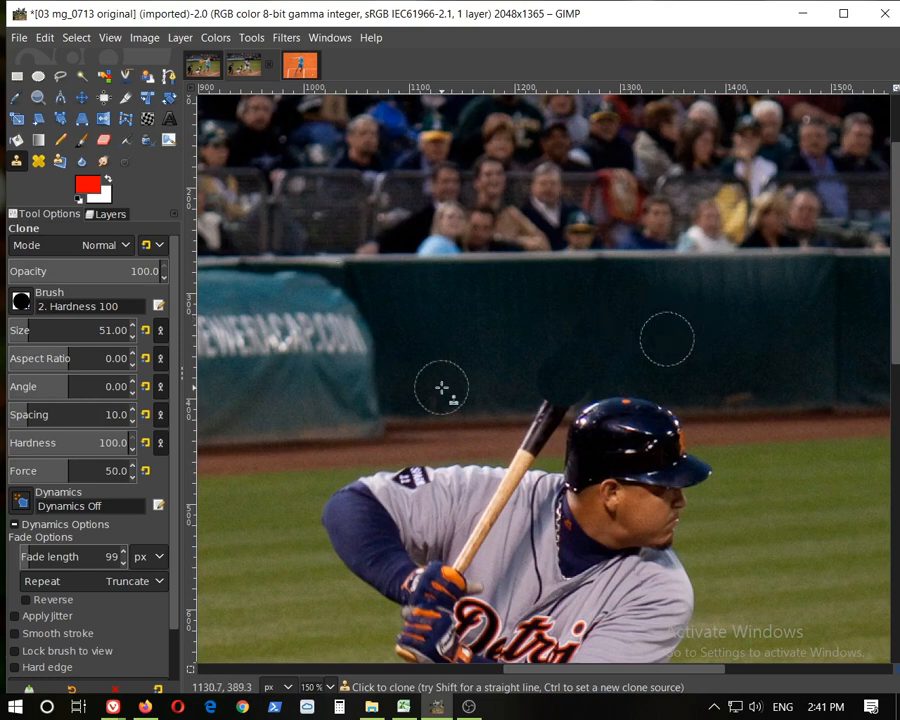
Switch to the Healing tool, set a heal source on the fence and heal the smudged patches above the bat's tip
{"action": "left_click", "coordinate": [38, 161]}
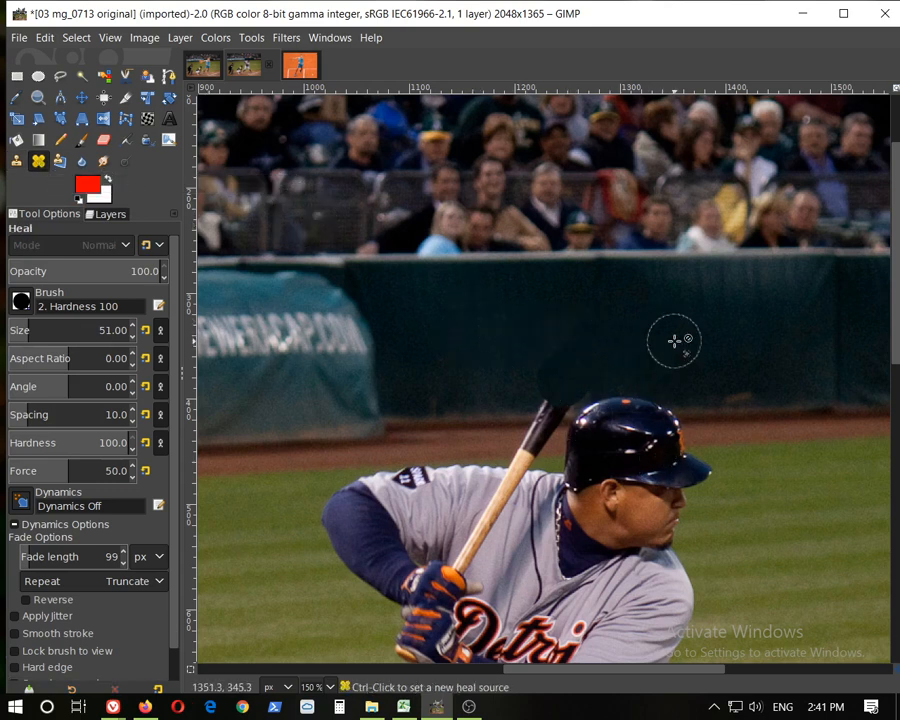
{"action": "scroll", "coordinate": [662, 342], "scroll_direction": "up", "scroll_amount": 1}
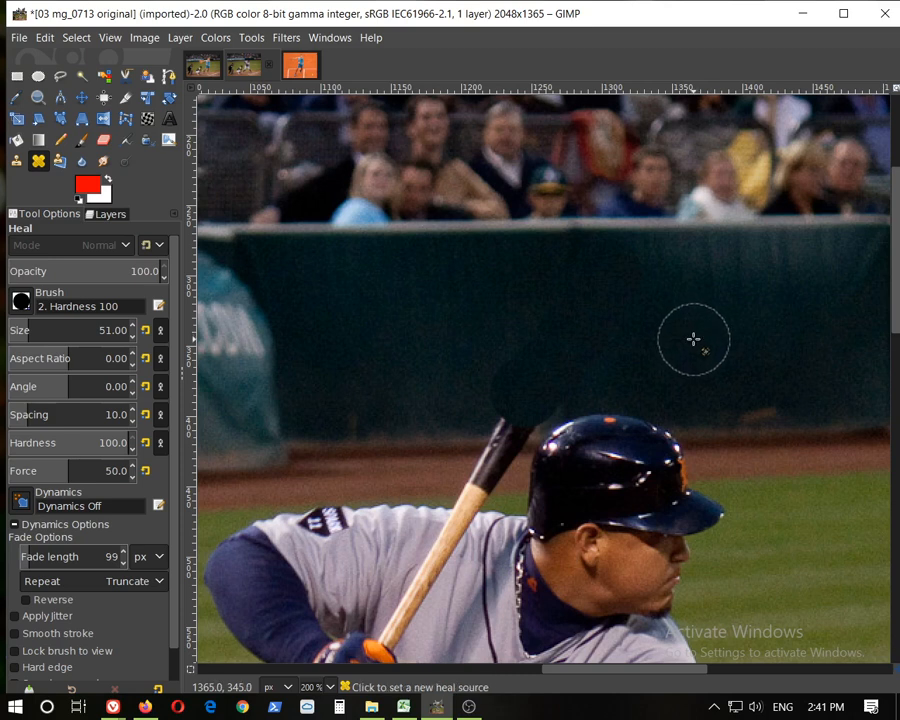
{"action": "left_click", "coordinate": [693, 340], "text": "ctrl"}
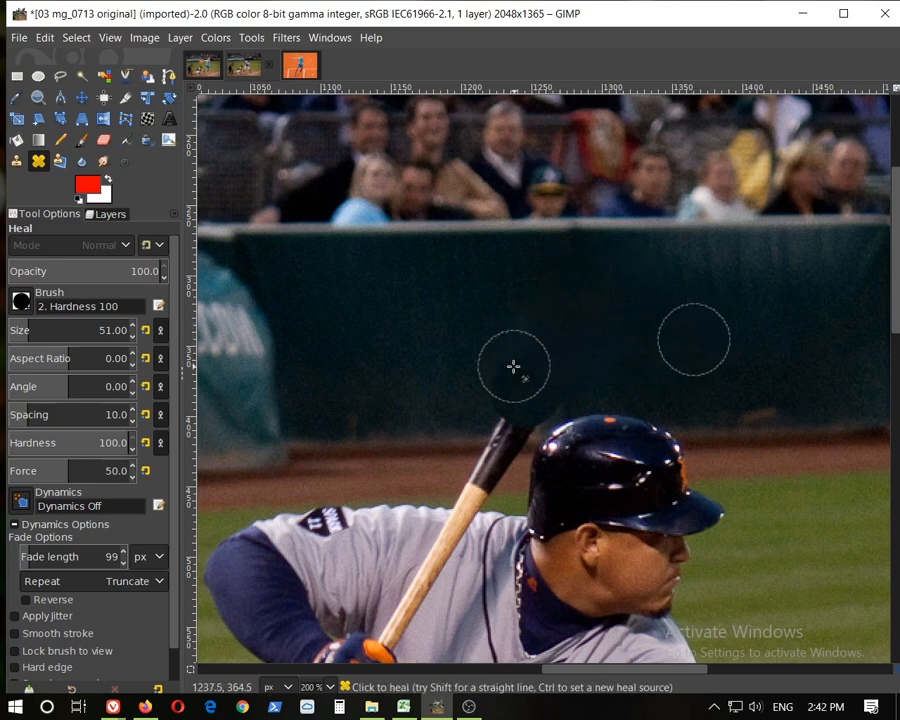
{"action": "mouse_move", "coordinate": [513, 367]}
{"action": "left_mouse_down"}
{"action": "mouse_move", "coordinate": [562, 372]}
{"action": "mouse_move", "coordinate": [482, 372]}
{"action": "mouse_move", "coordinate": [578, 374]}
{"action": "mouse_move", "coordinate": [516, 374]}
{"action": "mouse_move", "coordinate": [567, 382]}
{"action": "mouse_move", "coordinate": [528, 386]}
{"action": "mouse_move", "coordinate": [532, 375]}
{"action": "left_mouse_up"}
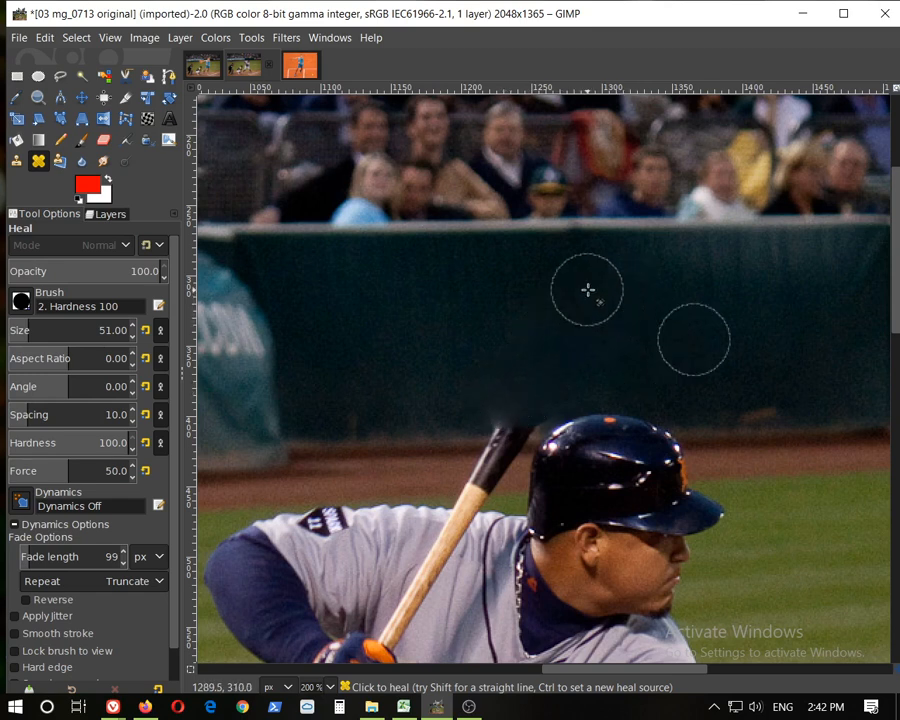
{"action": "left_click", "coordinate": [496, 404]}
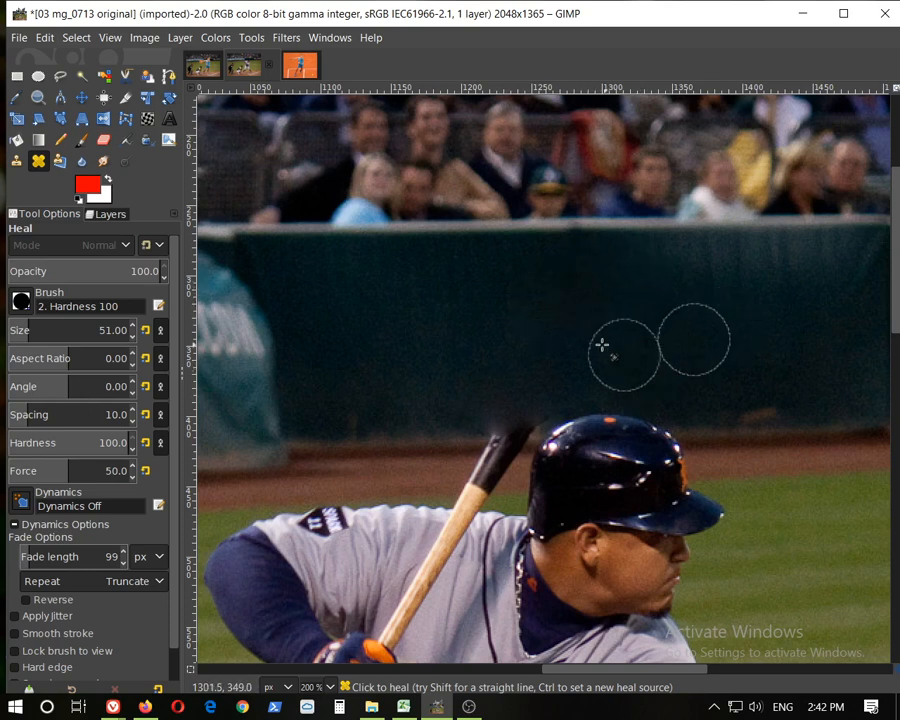
{"action": "scroll", "coordinate": [616, 378], "scroll_direction": "up", "scroll_amount": 1}
{"action": "scroll", "coordinate": [616, 378], "scroll_direction": "up", "scroll_amount": 1}
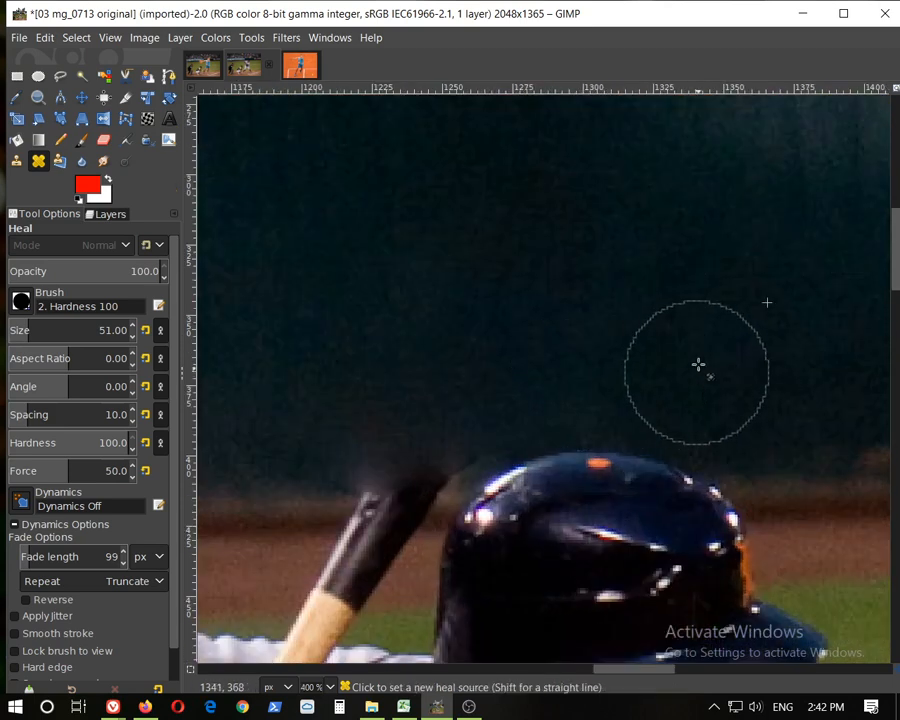
{"action": "left_click", "coordinate": [565, 240], "text": "ctrl"}
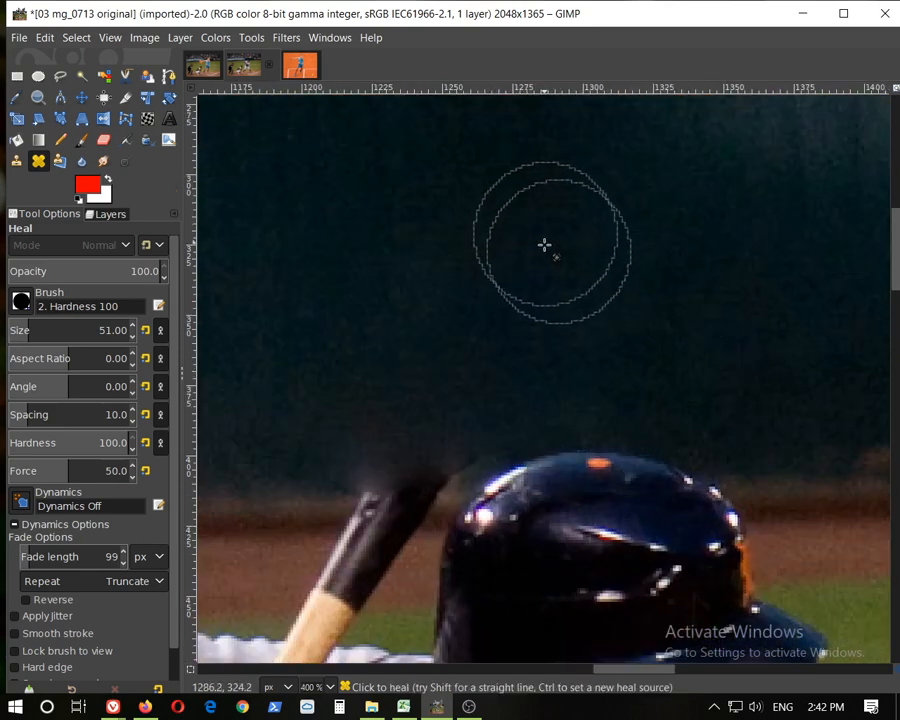
{"action": "left_click", "coordinate": [745, 320], "text": "ctrl"}
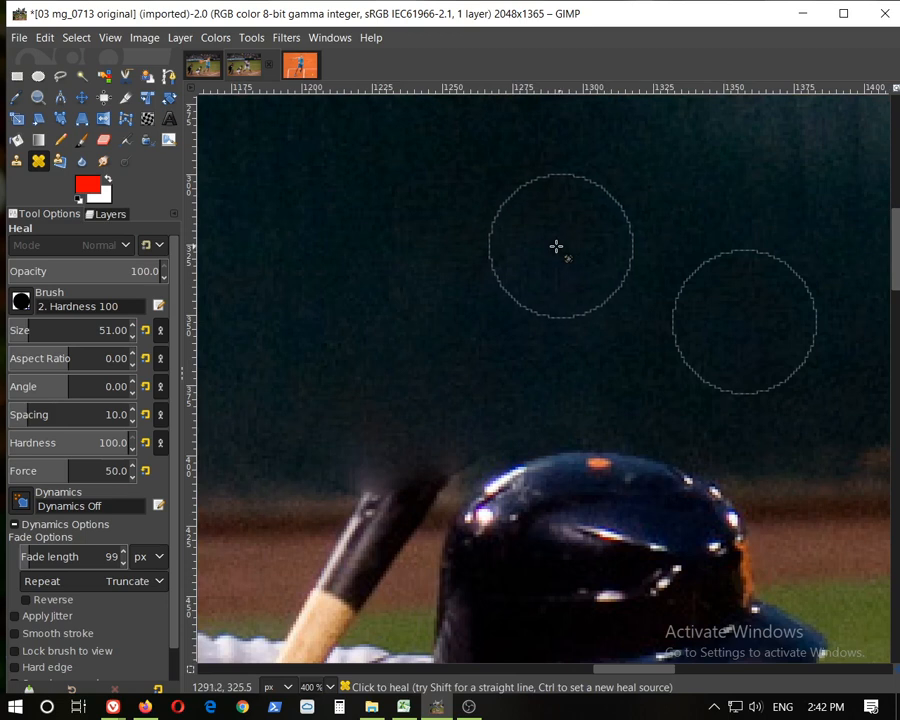
Zoom out and back in to check the healed fence above the helmet
{"action": "scroll", "coordinate": [620, 320], "scroll_direction": "down", "scroll_amount": 3}
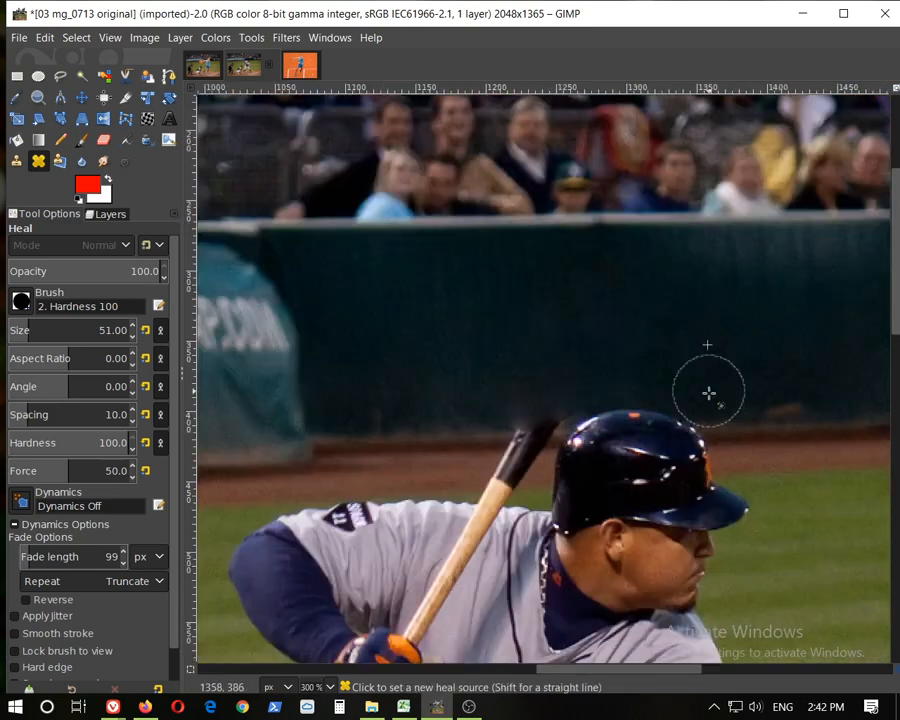
{"action": "scroll", "coordinate": [650, 340], "scroll_direction": "up", "scroll_amount": 2}
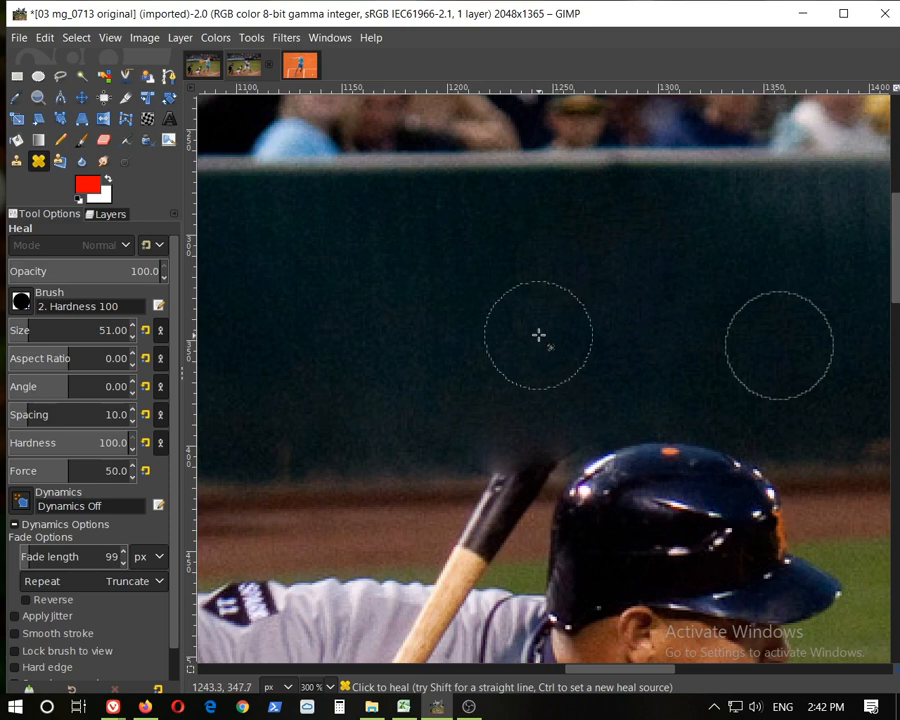
{"action": "scroll", "coordinate": [750, 430], "scroll_direction": "down", "scroll_amount": 2}
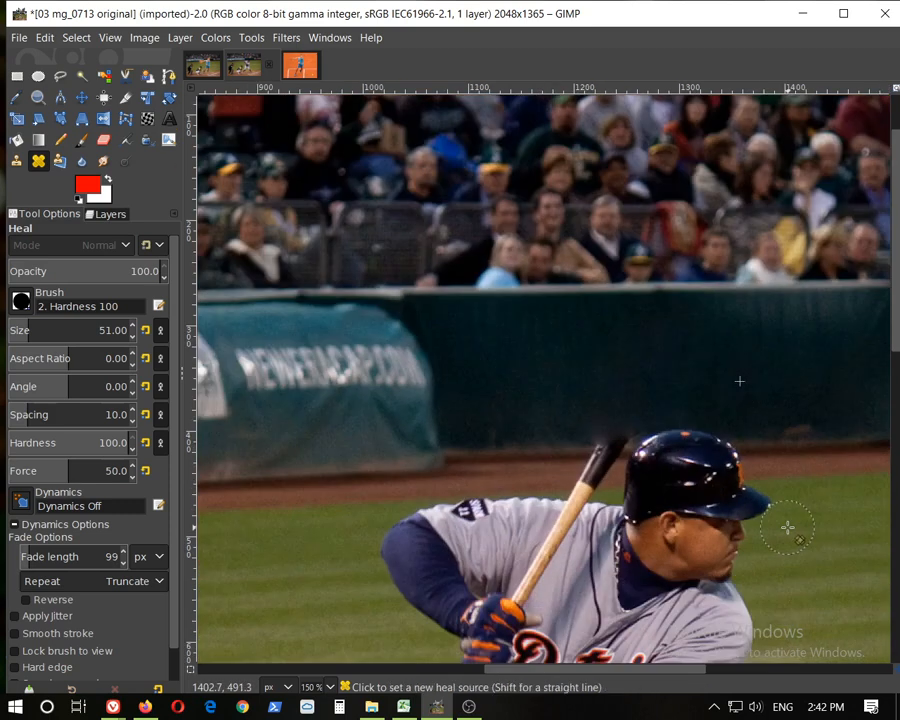
{"action": "scroll", "coordinate": [800, 525], "scroll_direction": "down", "scroll_amount": 1}
{"action": "scroll", "coordinate": [817, 520], "scroll_direction": "down", "scroll_amount": 1}
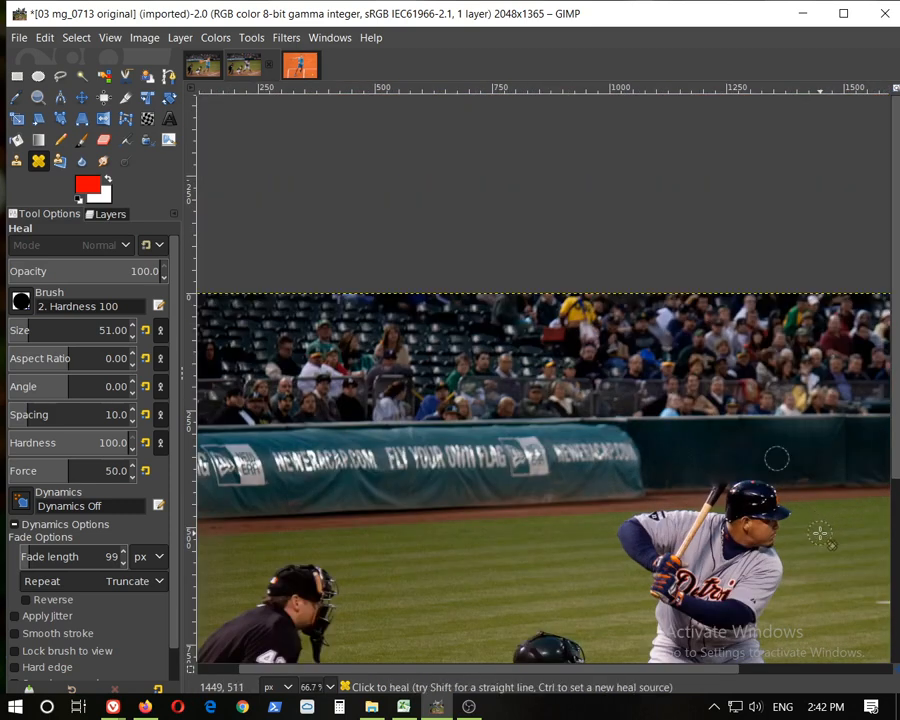
{"action": "scroll", "coordinate": [820, 533], "scroll_direction": "down", "scroll_amount": 1}
{"action": "scroll", "coordinate": [780, 490], "scroll_direction": "up", "scroll_amount": 4}
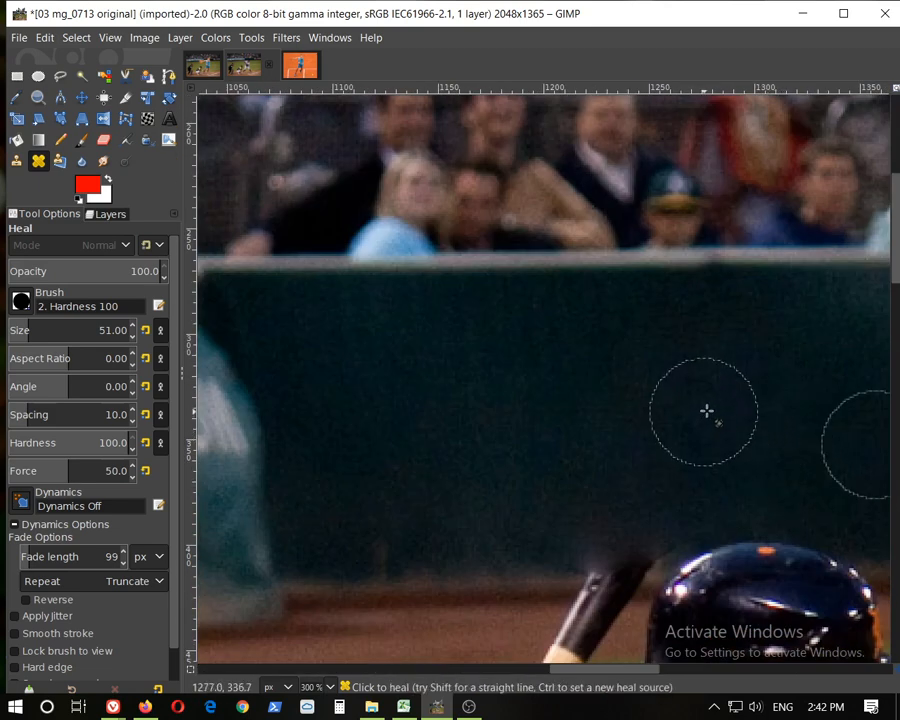
Change the healing brush to 2. Hardness 075
{"action": "left_click", "coordinate": [21, 302]}
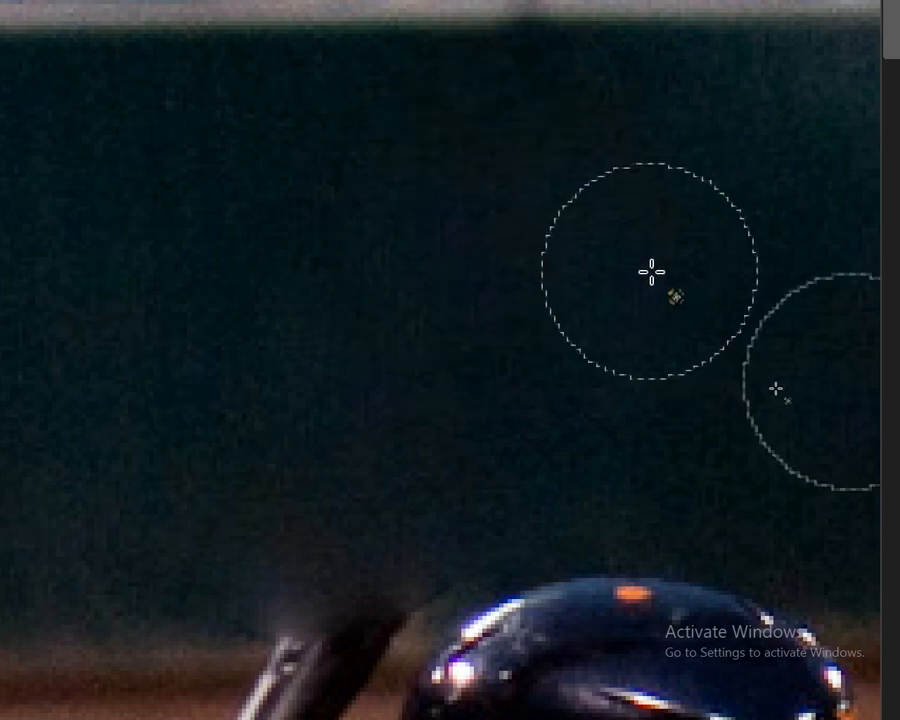
{"action": "scroll", "coordinate": [484, 374], "scroll_direction": "down", "scroll_amount": 2}
{"action": "scroll", "coordinate": [466, 390], "scroll_direction": "down", "scroll_amount": 1}
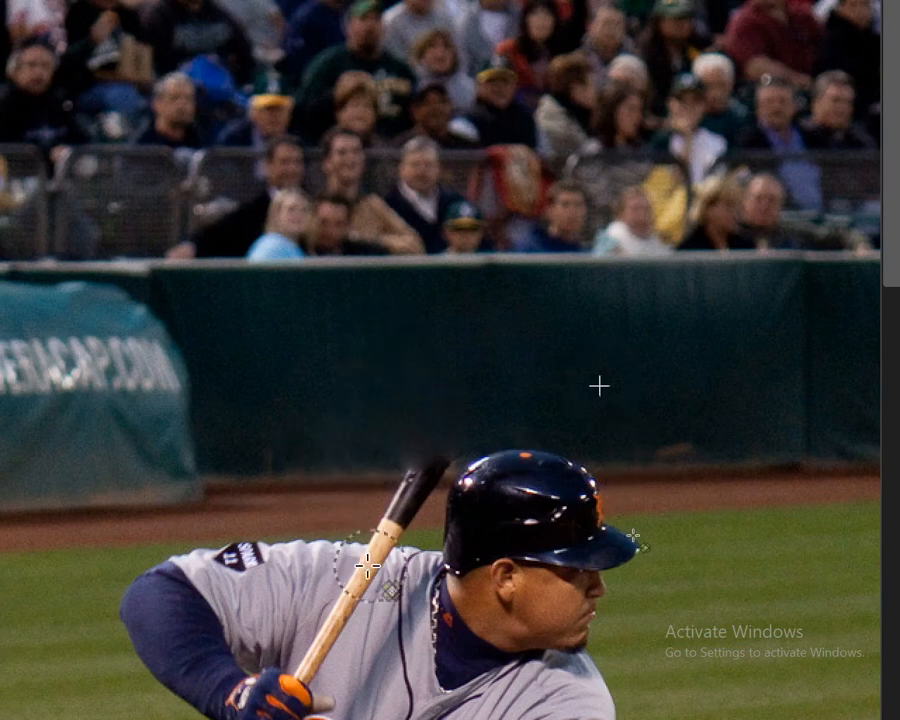
{"action": "scroll", "coordinate": [365, 520], "scroll_direction": "up", "scroll_amount": 1}
{"action": "scroll", "coordinate": [377, 514], "scroll_direction": "up", "scroll_amount": 1}
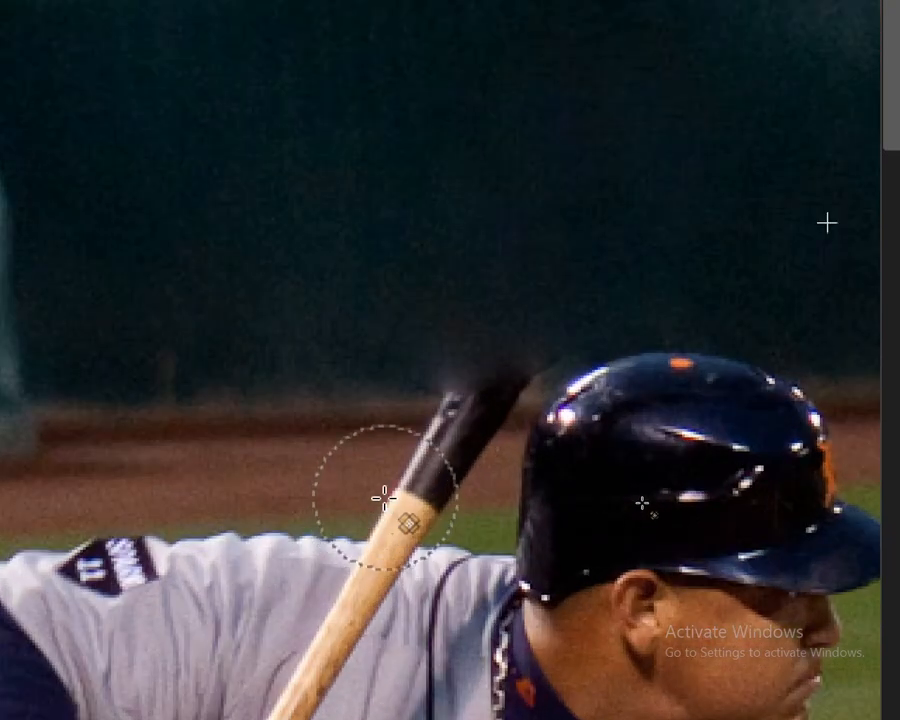
{"action": "scroll", "coordinate": [380, 514], "scroll_direction": "down", "scroll_amount": 1}
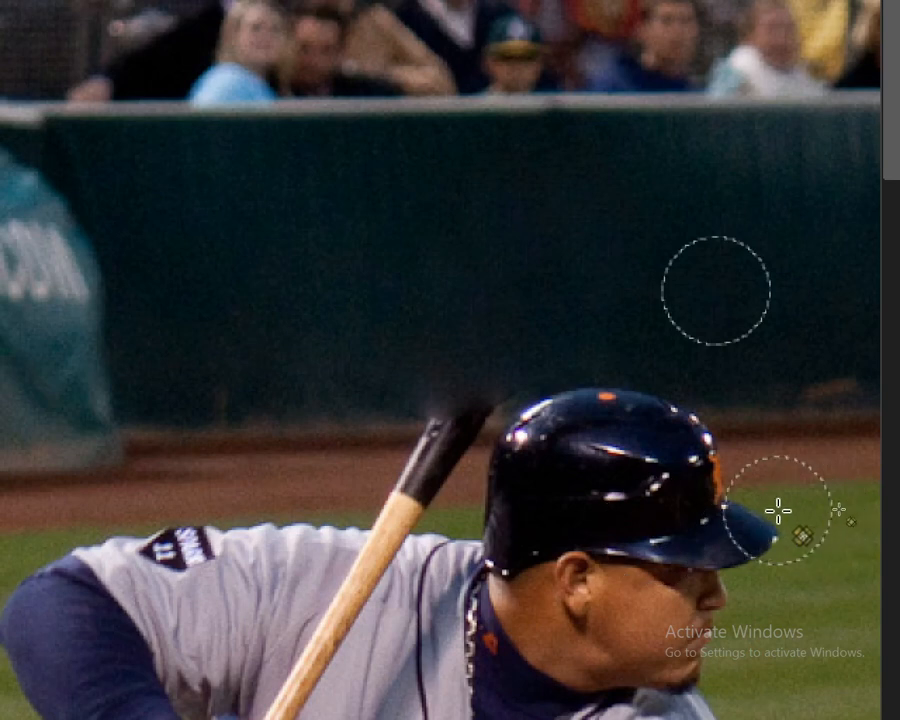
{"action": "scroll", "coordinate": [744, 630], "scroll_direction": "down", "scroll_amount": 1}
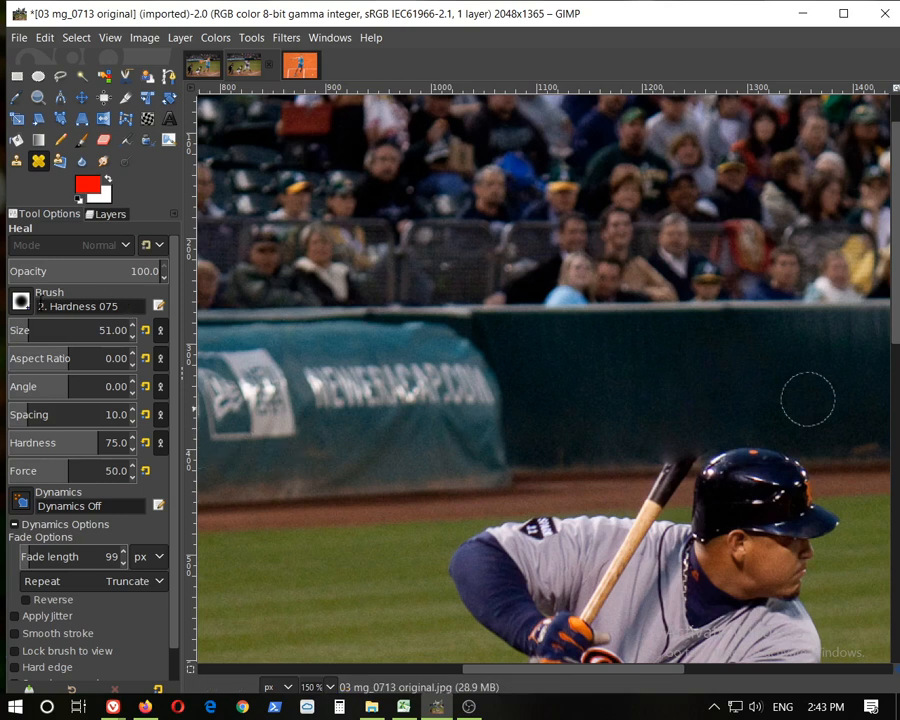
Switch the healing brush to 2. Block 01 and set its angle to 90
{"action": "left_click", "coordinate": [21, 301]}
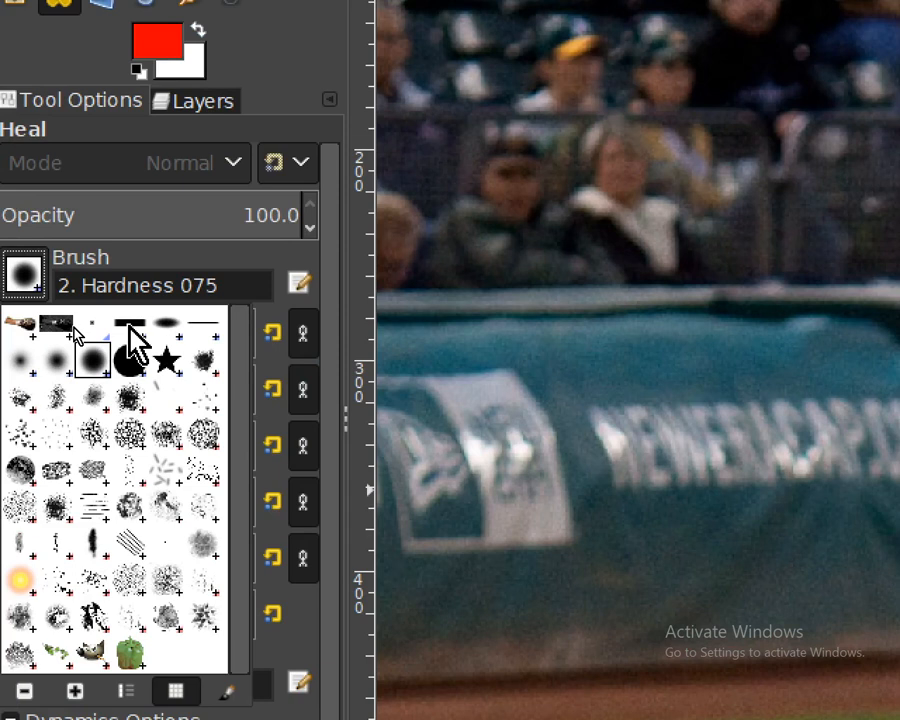
{"action": "left_click", "coordinate": [130, 324]}
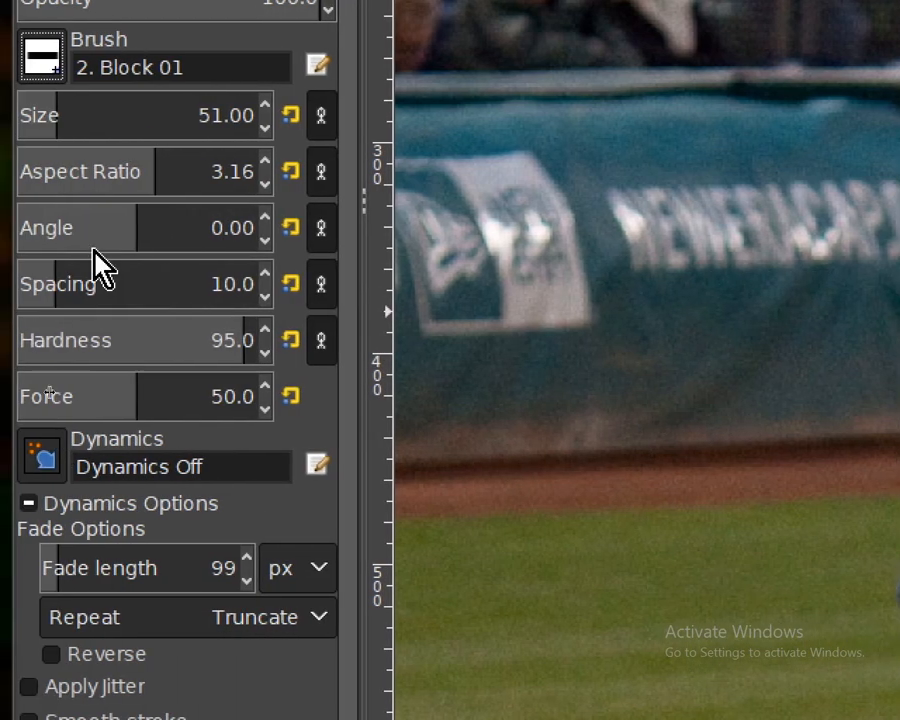
{"action": "left_click_drag", "start_coordinate": [255, 233], "coordinate": [227, 235]}
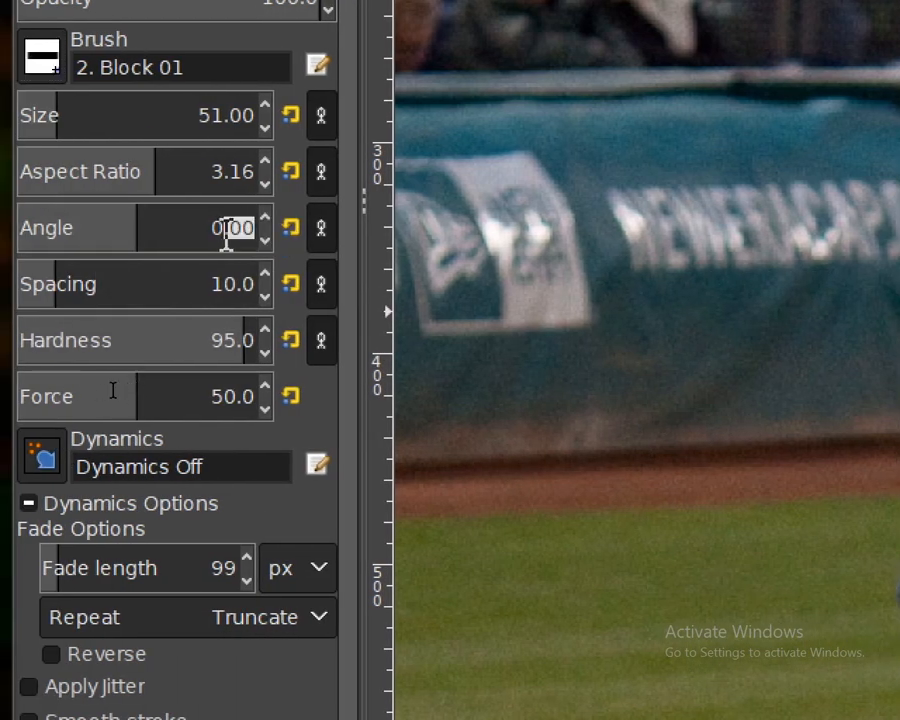
{"action": "key", "text": "Return"}
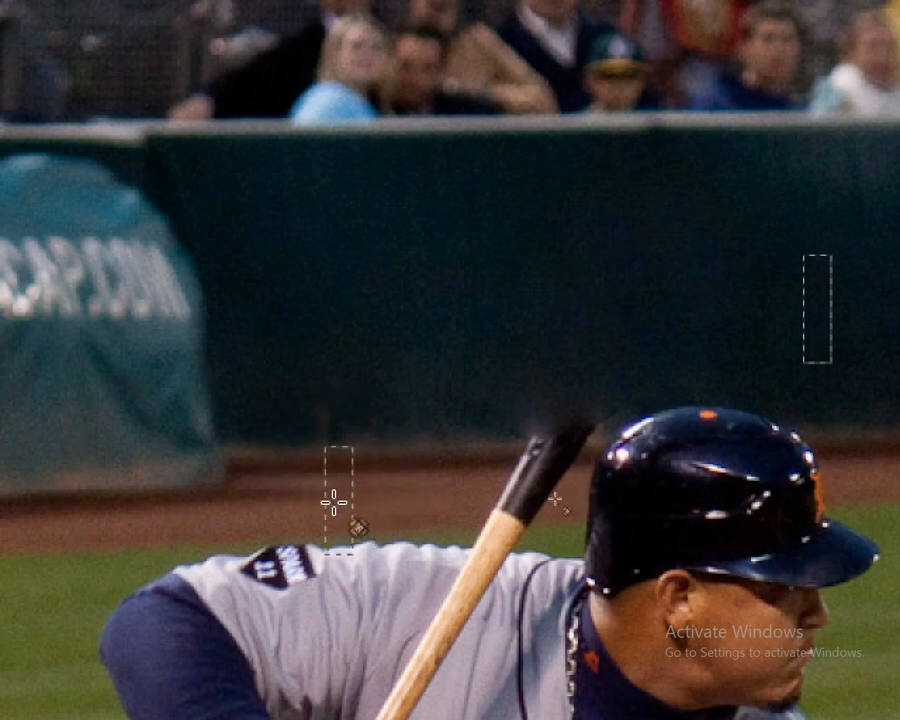
Set the block brush size to 78, then heal the fence area just left of the bat's upper end
{"action": "scroll", "coordinate": [291, 557], "scroll_direction": "up", "scroll_amount": 3}
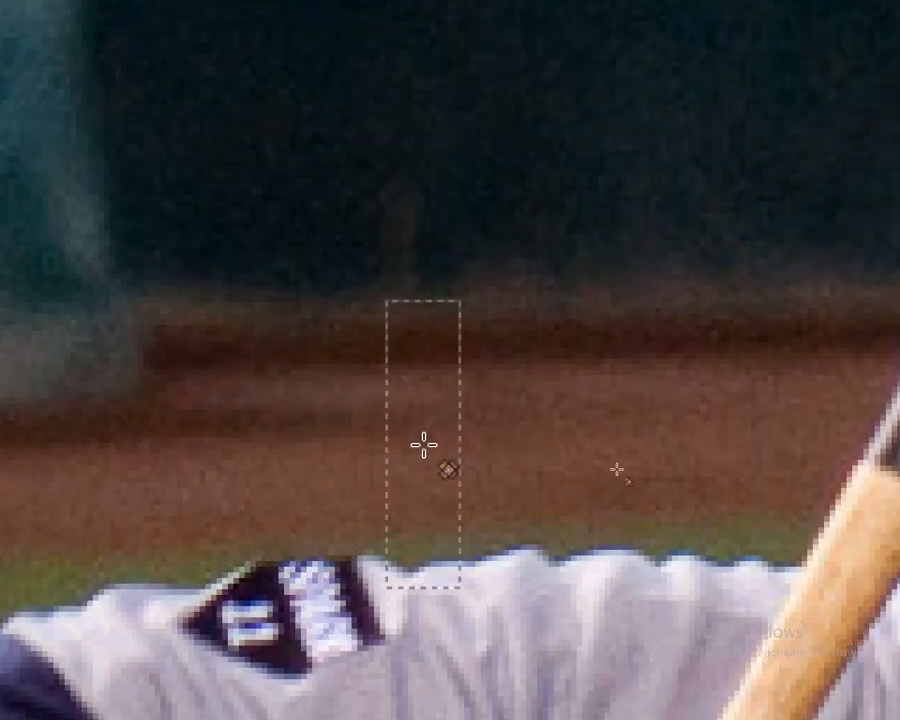
{"action": "scroll", "coordinate": [660, 374], "scroll_direction": "down", "scroll_amount": 3}
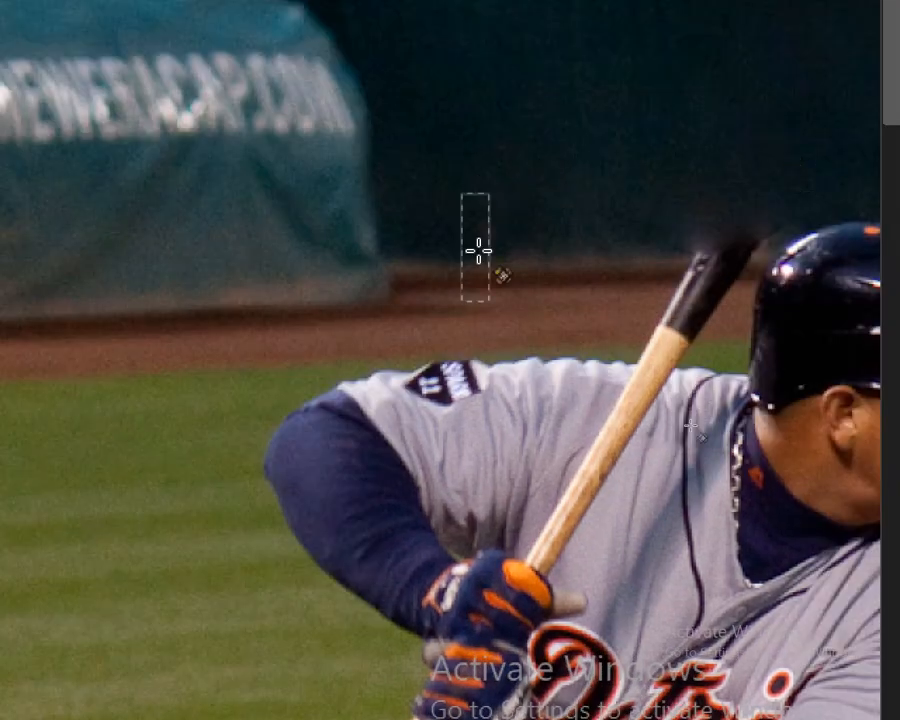
{"action": "scroll", "coordinate": [566, 262], "scroll_direction": "up", "scroll_amount": 1}
{"action": "scroll", "coordinate": [583, 281], "scroll_direction": "up", "scroll_amount": 1}
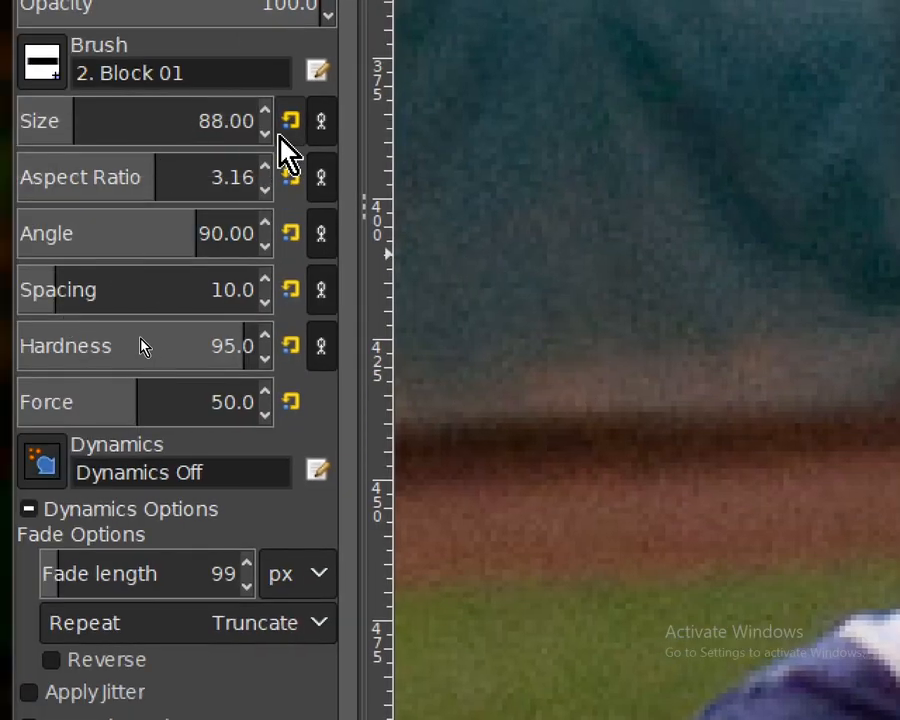
{"action": "scroll", "coordinate": [266, 136], "scroll_direction": "down", "scroll_amount": 8}
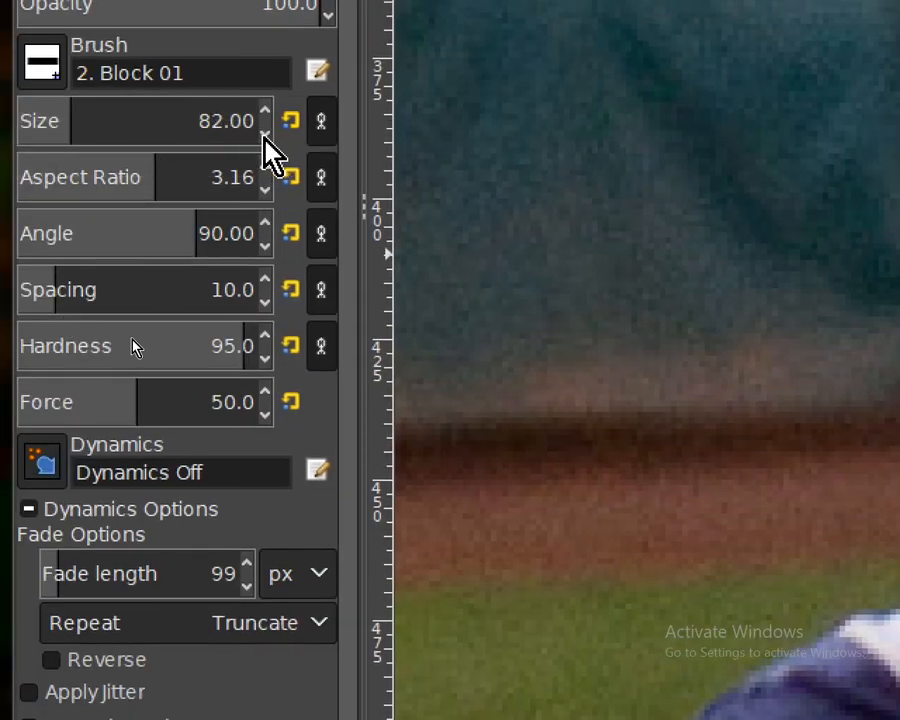
{"action": "scroll", "coordinate": [265, 137], "scroll_direction": "down", "scroll_amount": 2}
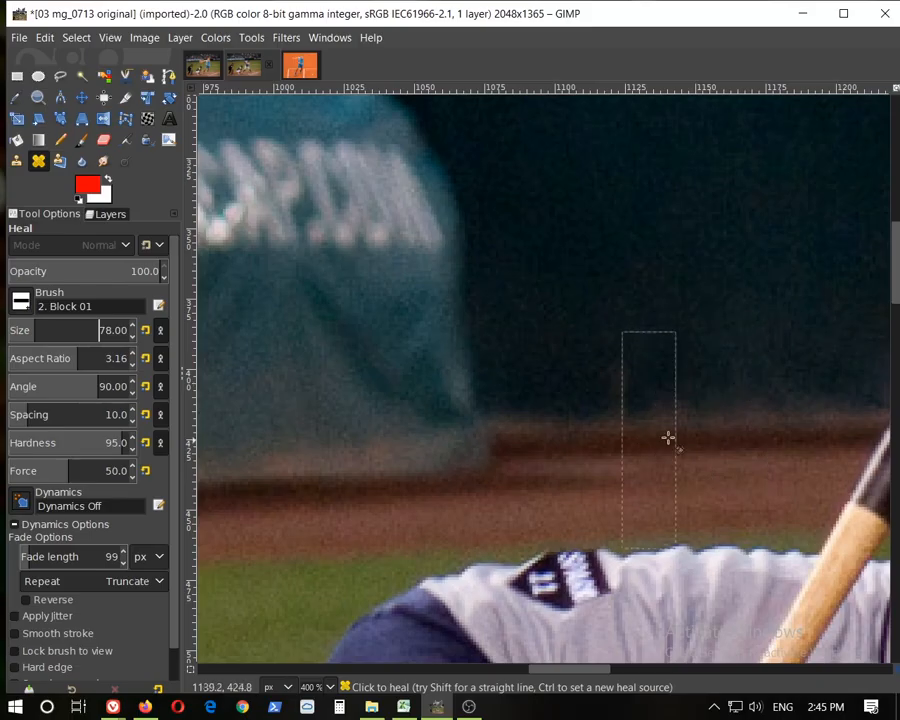
{"action": "left_click", "coordinate": [719, 408], "text": "ctrl"}
{"action": "left_click_drag", "start_coordinate": [591, 670], "coordinate": [653, 675]}
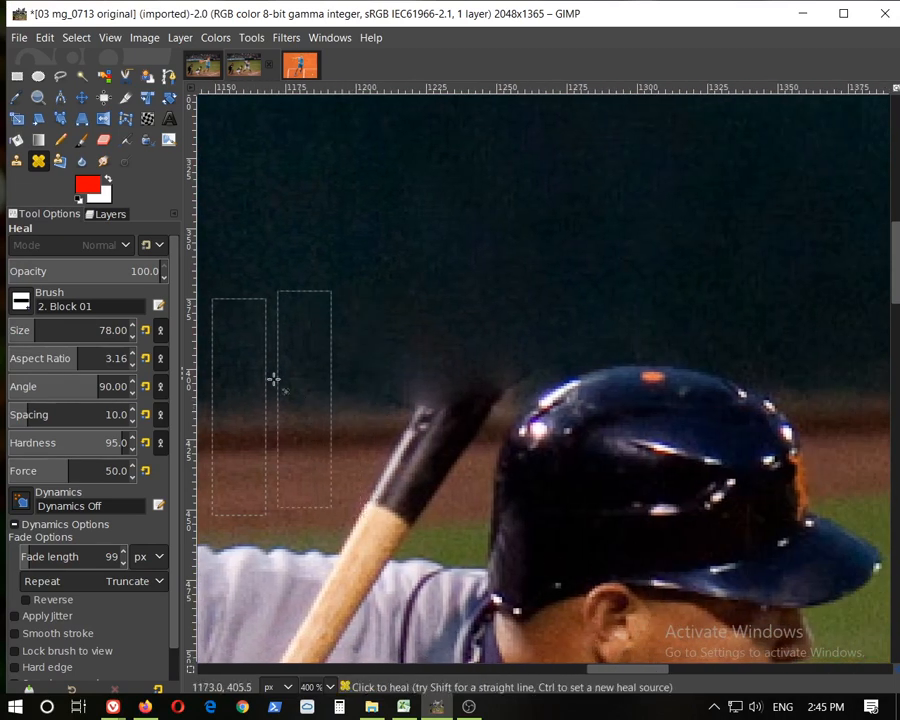
Try cloning fence texture over the bat's upper end with the Clone tool, undoing the stroke
{"action": "left_click", "coordinate": [18, 164]}
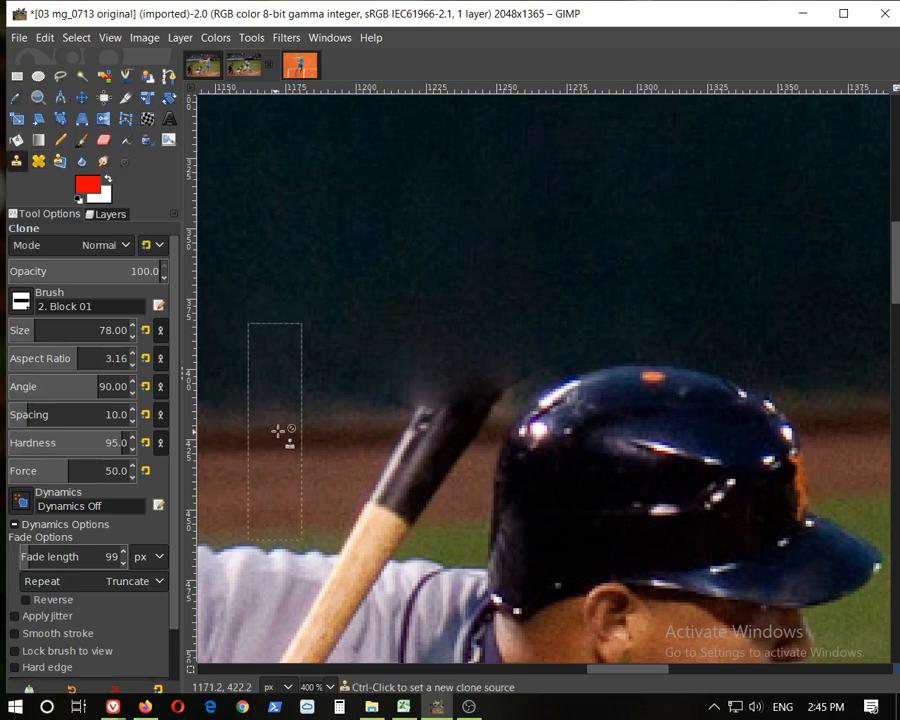
{"action": "left_click_drag", "start_coordinate": [620, 677], "coordinate": [584, 673]}
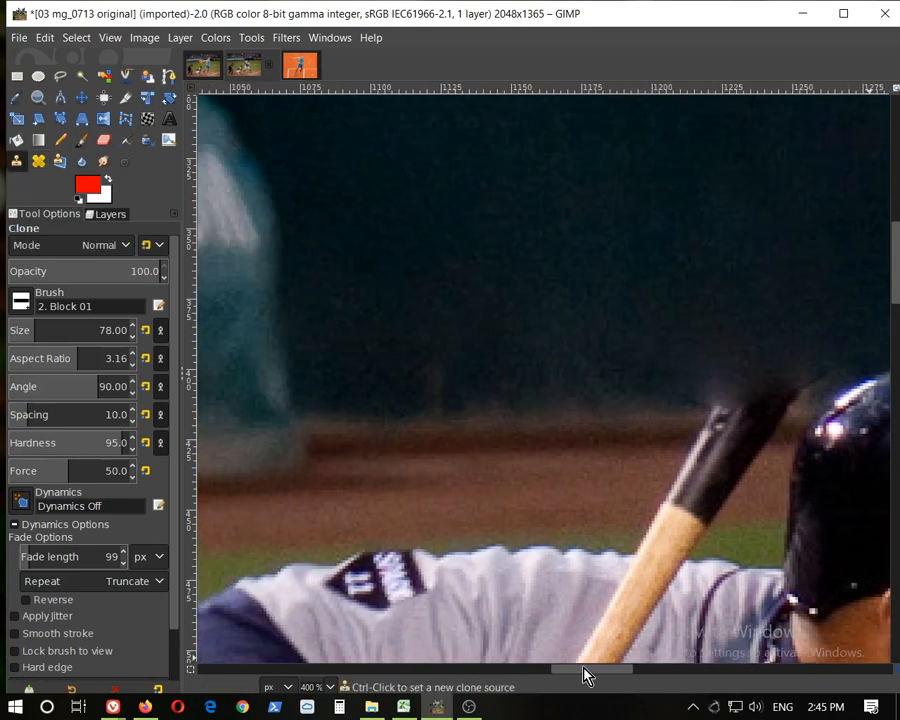
{"action": "left_click", "coordinate": [545, 400], "text": "ctrl"}
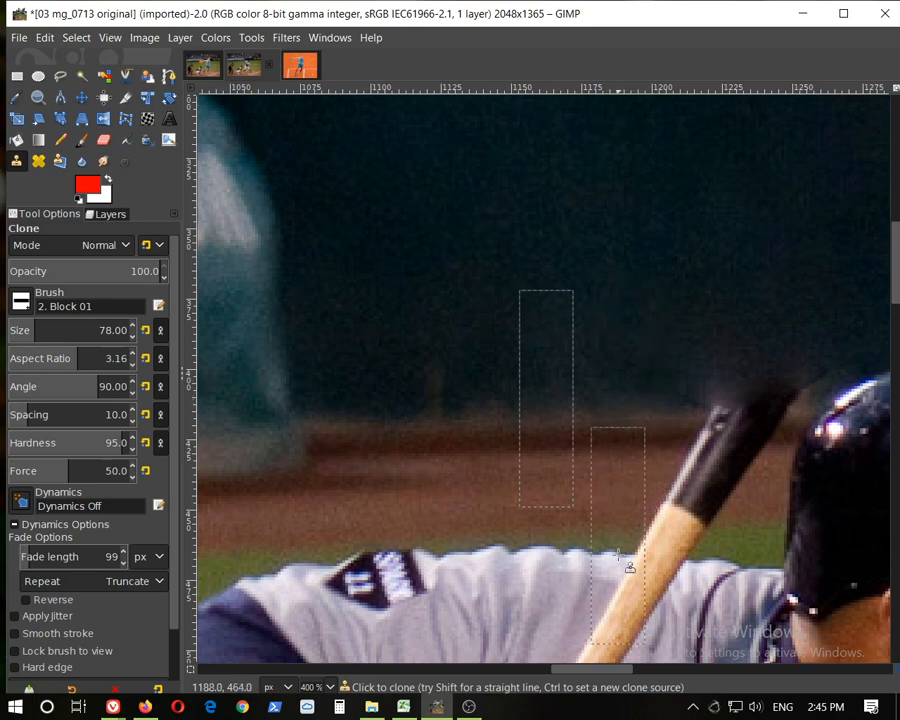
{"action": "left_click_drag", "start_coordinate": [586, 668], "coordinate": [627, 668]}
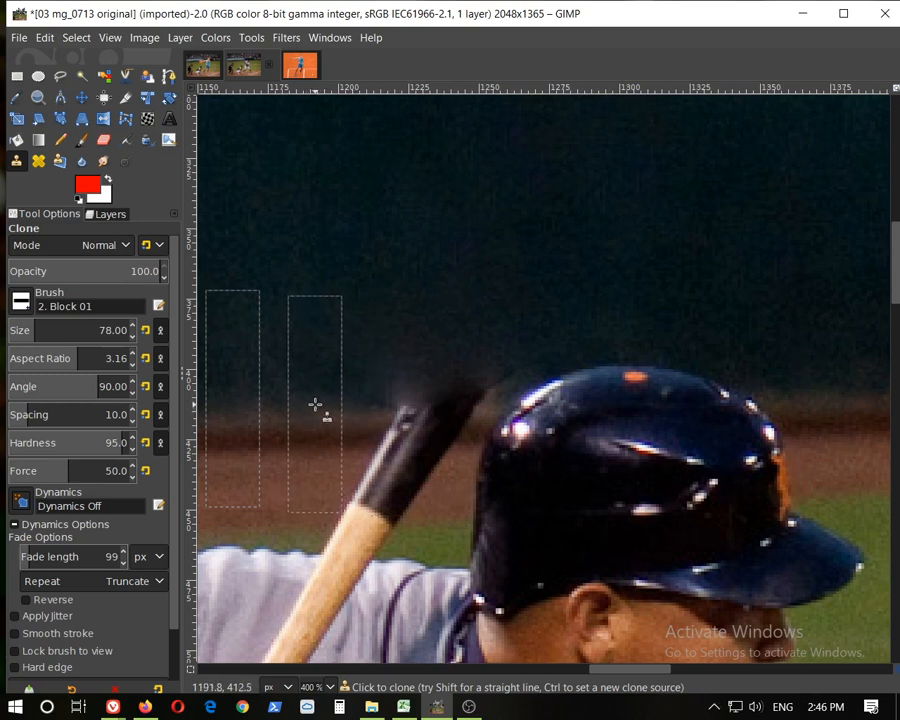
{"action": "mouse_move", "coordinate": [315, 405]}
{"action": "left_mouse_down"}
{"action": "mouse_move", "coordinate": [651, 386]}
{"action": "mouse_move", "coordinate": [746, 392]}
{"action": "left_mouse_up"}
{"action": "key", "text": "ctrl+z"}
{"action": "mouse_move", "coordinate": [612, 679]}
{"action": "left_mouse_down"}
{"action": "mouse_move", "coordinate": [653, 676]}
{"action": "mouse_move", "coordinate": [629, 675]}
{"action": "left_mouse_up"}
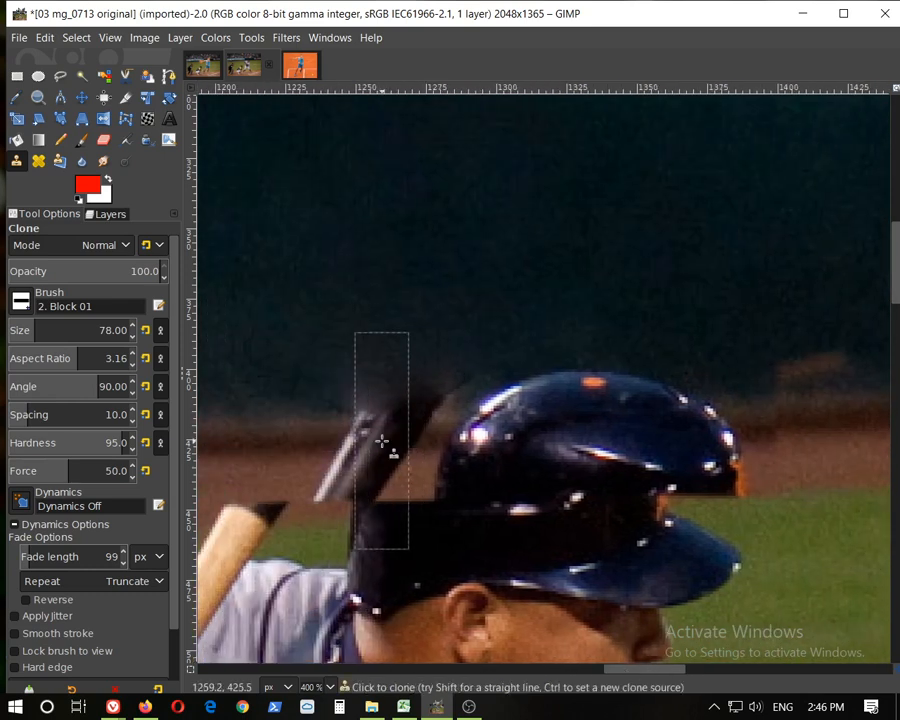
{"action": "left_click_drag", "start_coordinate": [642, 676], "coordinate": [675, 678]}
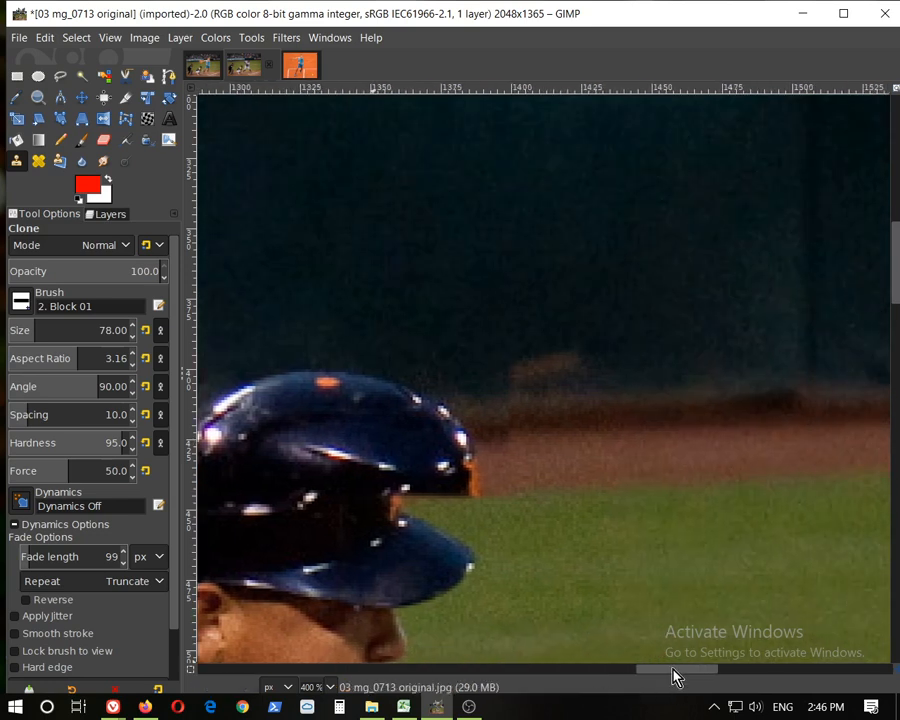
{"action": "left_click", "coordinate": [512, 424], "text": "shift"}
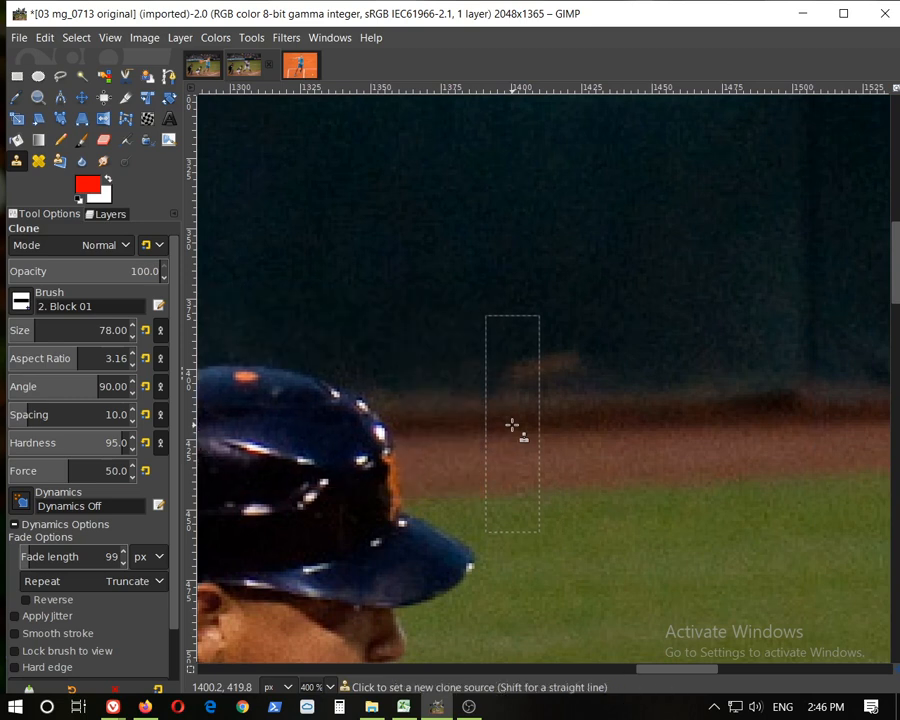
{"action": "left_click_drag", "start_coordinate": [668, 678], "coordinate": [591, 676]}
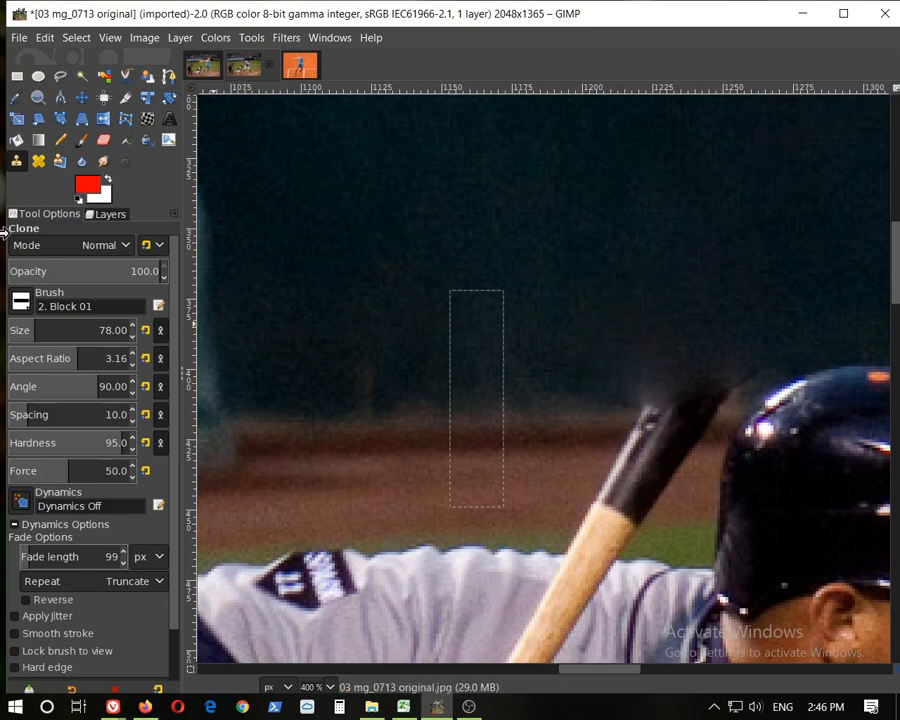
Try painting a red block and straight red lines with the Paintbrush, undoing all three strokes
{"action": "left_click", "coordinate": [21, 310]}
{"action": "left_click", "coordinate": [18, 303]}
{"action": "left_click", "coordinate": [84, 143]}
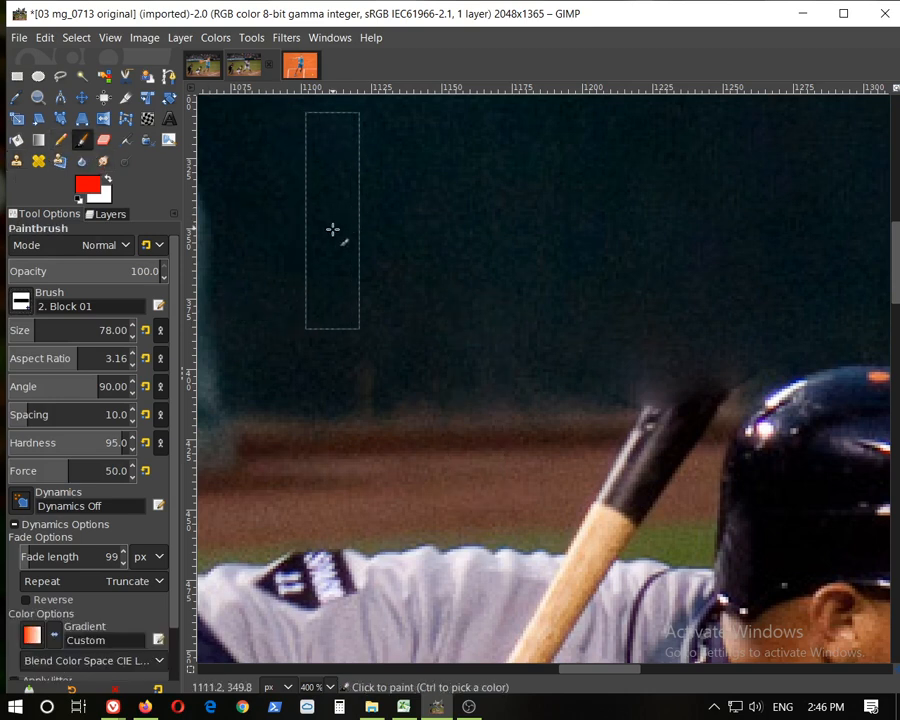
{"action": "left_click", "coordinate": [316, 243]}
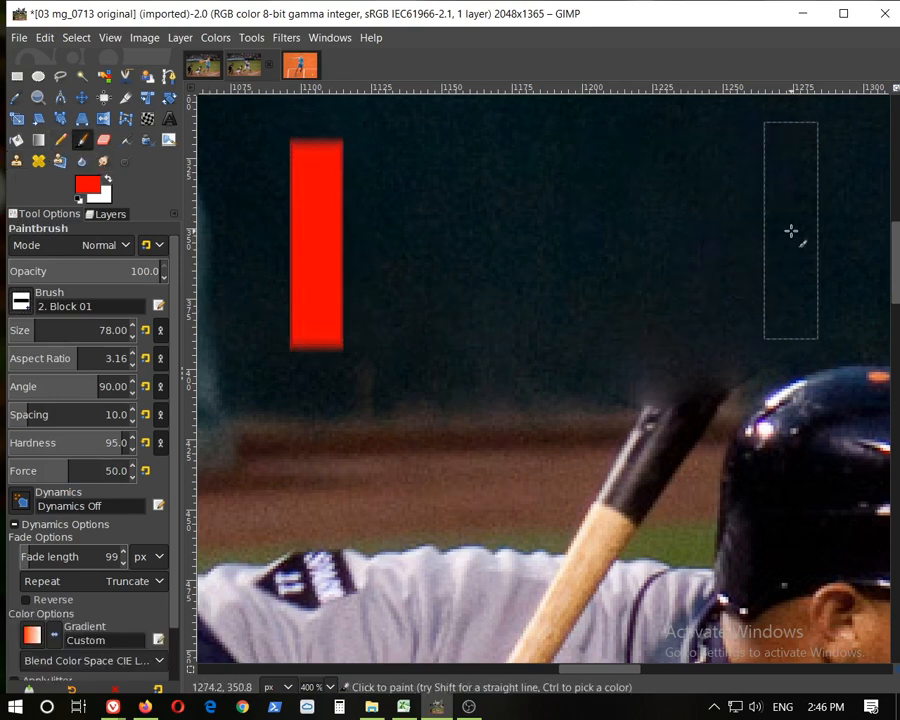
{"action": "scroll", "coordinate": [790, 230], "scroll_direction": "down", "scroll_amount": 2}
{"action": "scroll", "coordinate": [790, 228], "scroll_direction": "down", "scroll_amount": 1}
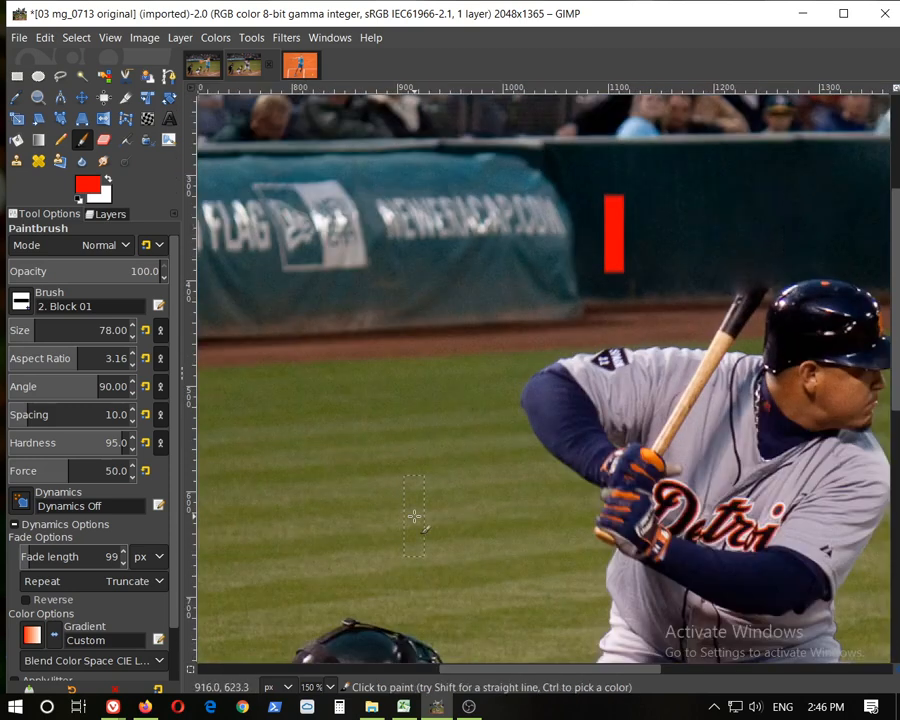
{"action": "key", "text": "shift"}
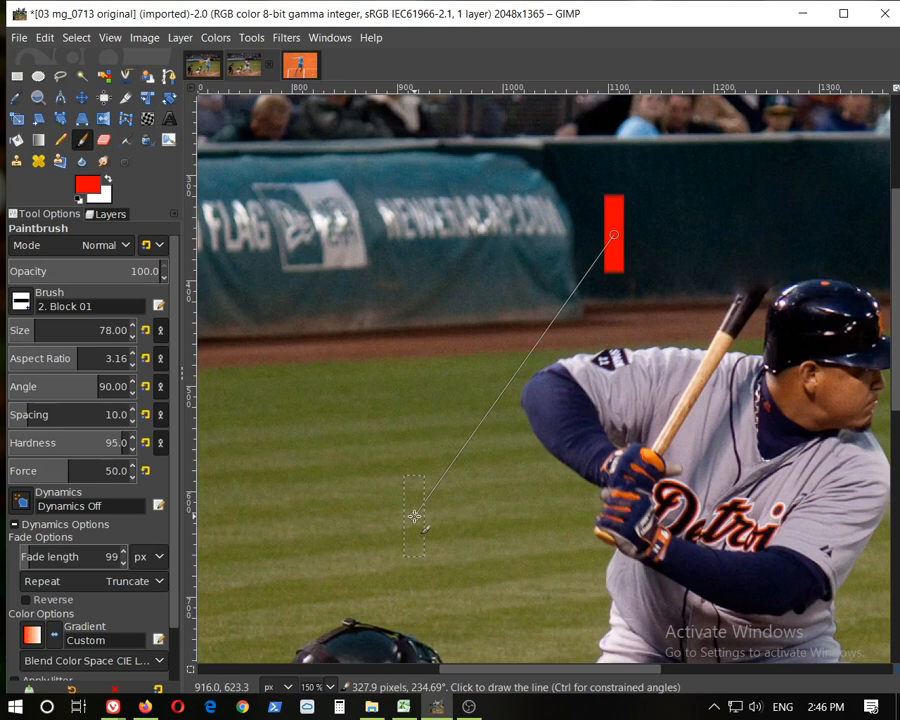
{"action": "left_click", "coordinate": [414, 516], "text": "shift"}
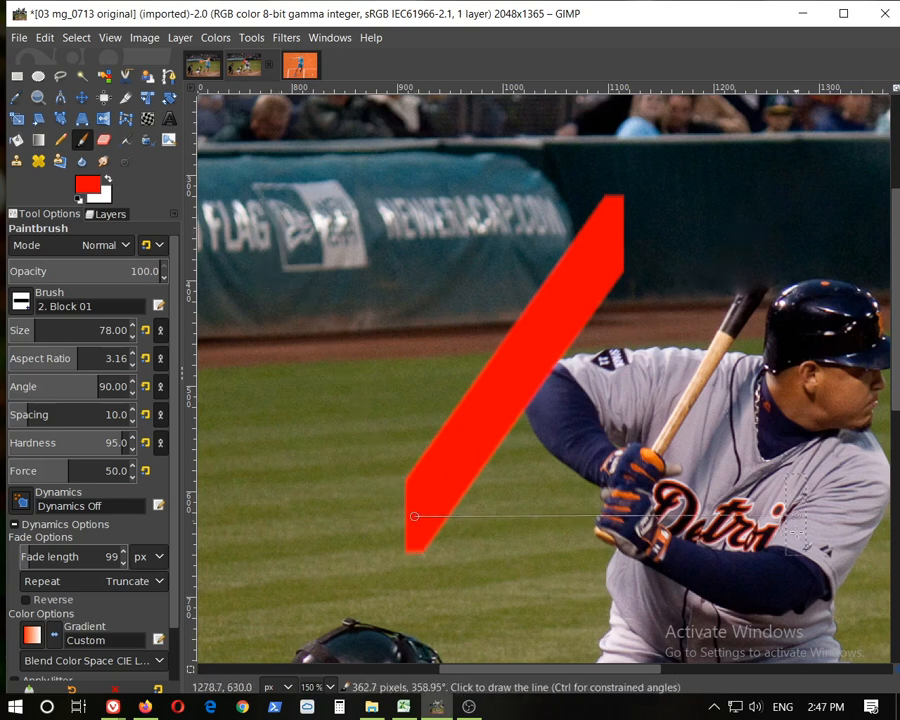
{"action": "left_click", "coordinate": [805, 611], "text": "shift"}
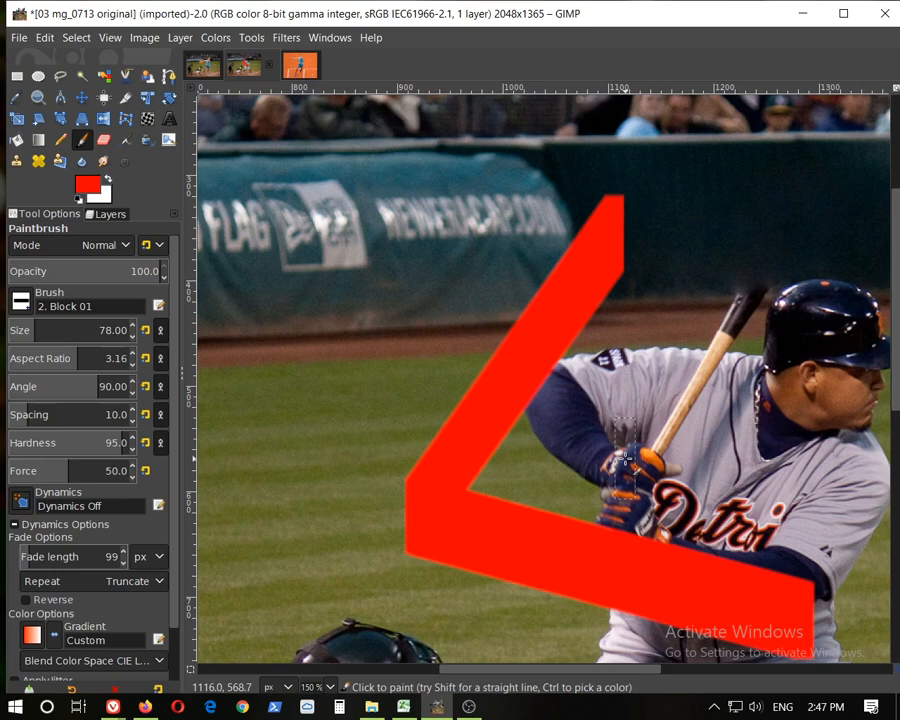
{"action": "key", "text": "ctrl+z"}
{"action": "key", "text": "ctrl+z"}
{"action": "key", "text": "ctrl+z"}
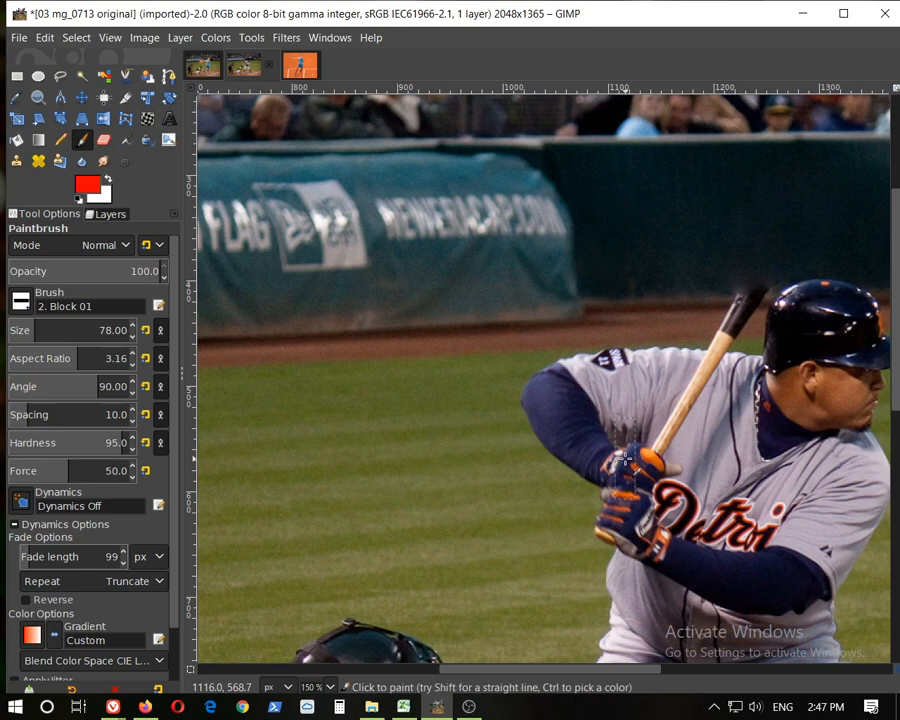
Try straight-line cloning of fence sampled left of the bat over the bat's upper end, undoing the stroke
{"action": "left_click", "coordinate": [16, 160]}
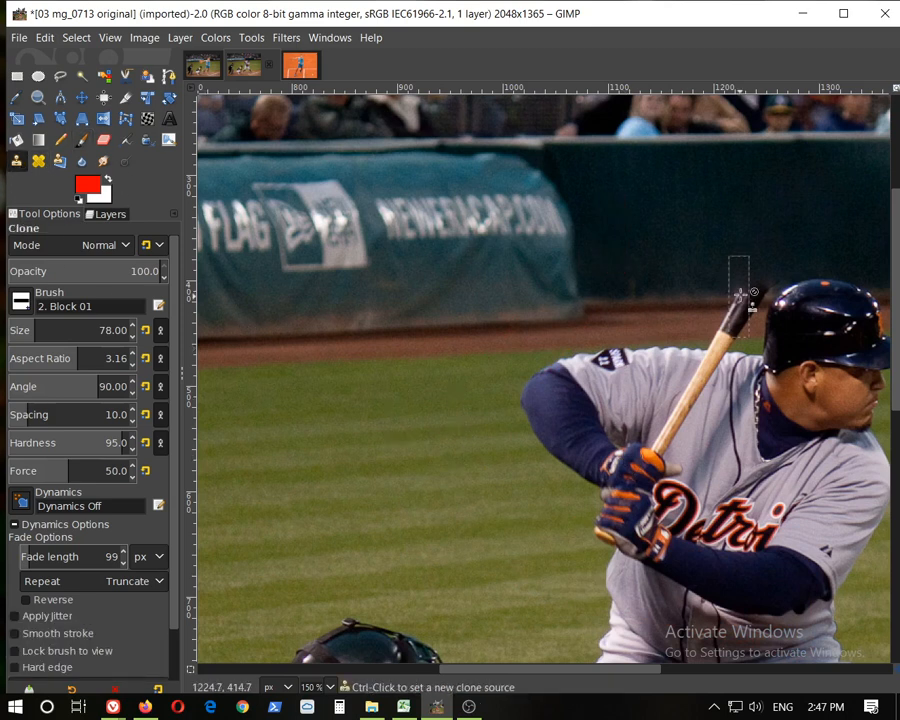
{"action": "scroll", "coordinate": [720, 295], "scroll_direction": "up", "scroll_amount": 2, "text": "ctrl"}
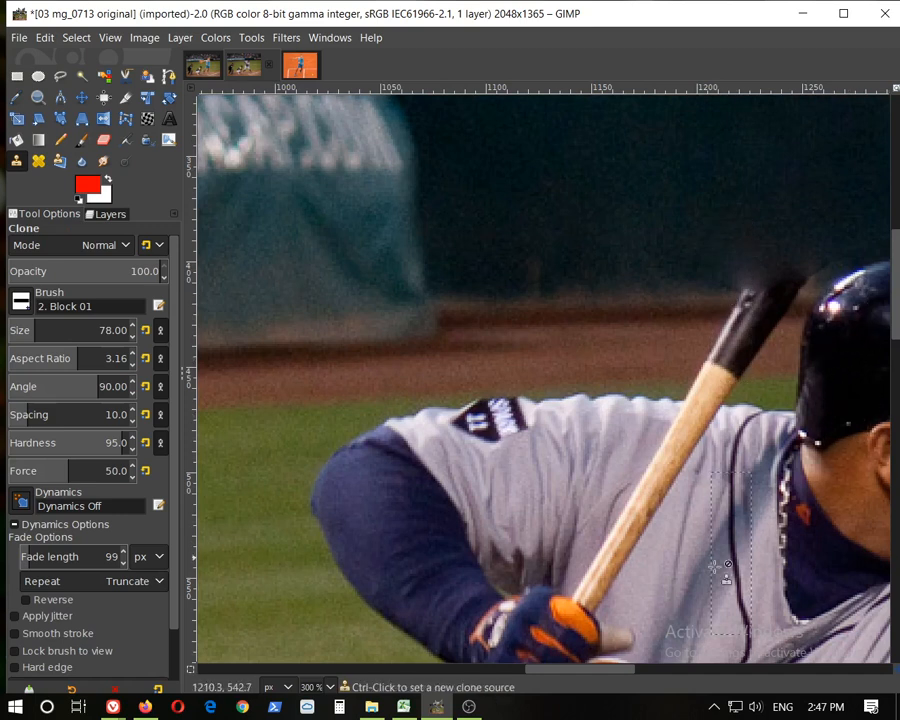
{"action": "left_click_drag", "start_coordinate": [609, 674], "coordinate": [635, 674]}
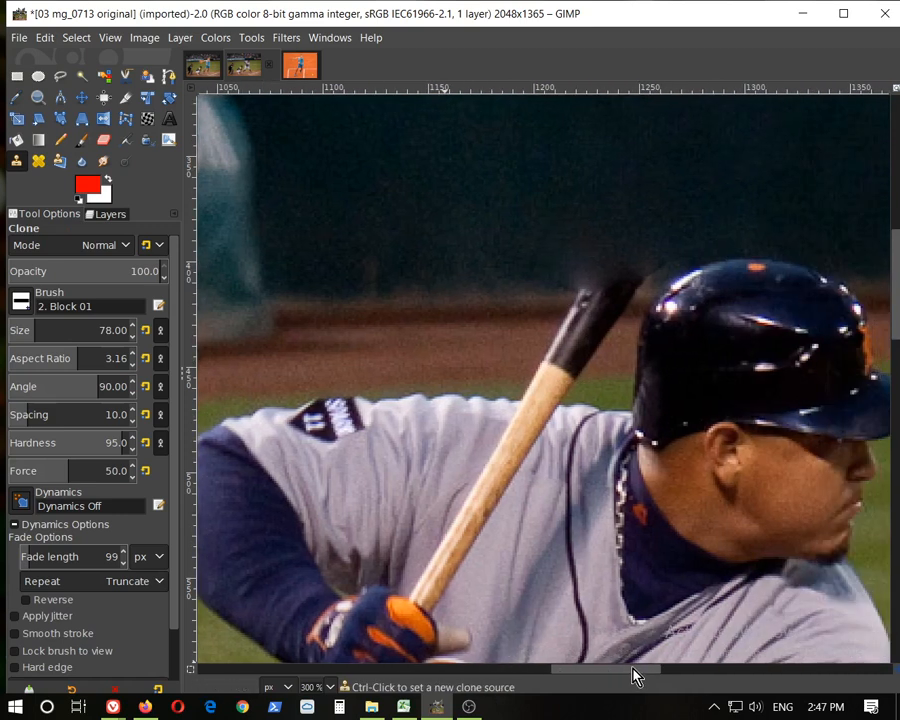
{"action": "left_click", "coordinate": [451, 292], "text": "ctrl"}
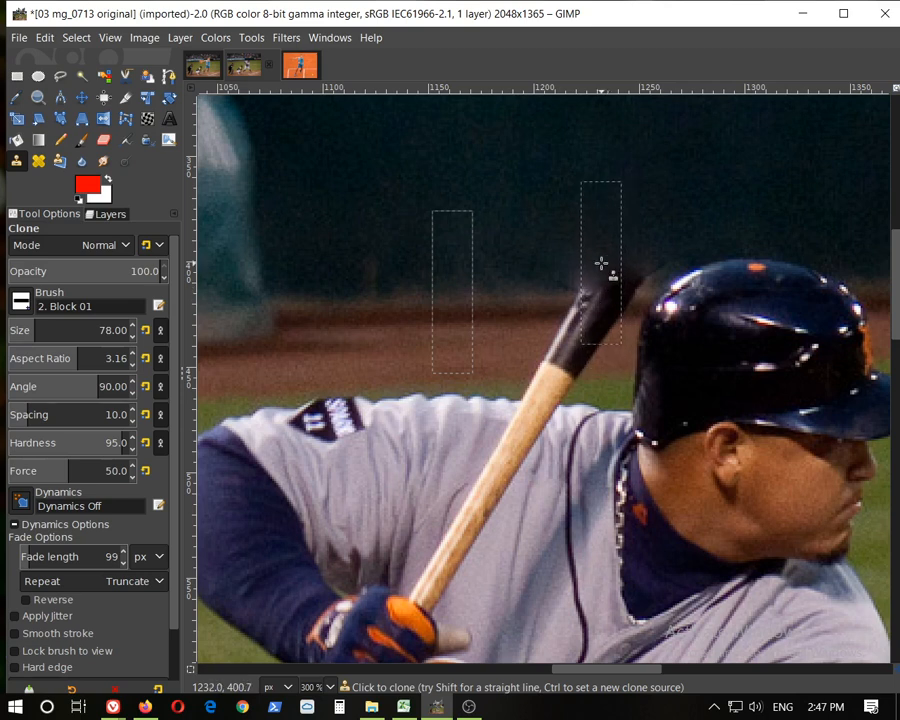
{"action": "key", "text": "shift"}
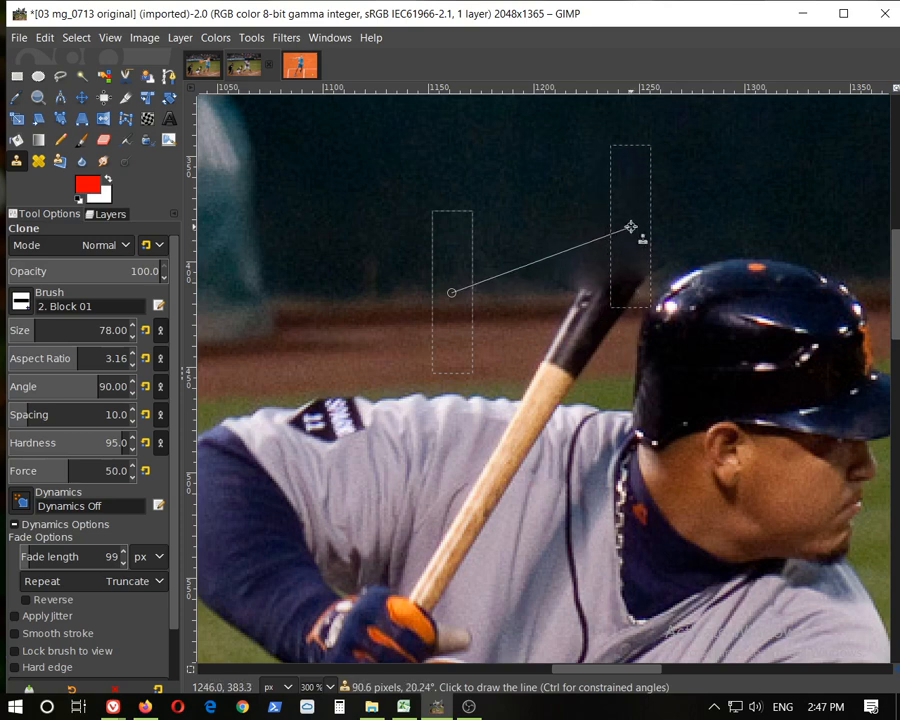
{"action": "left_click", "coordinate": [630, 227], "text": "shift"}
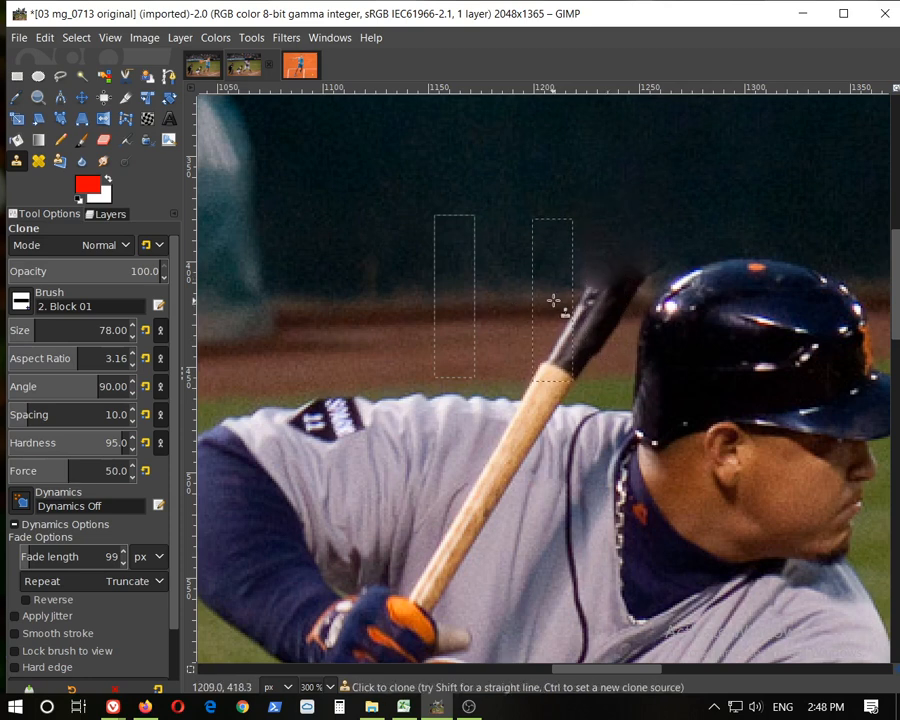
{"action": "left_click", "coordinate": [552, 298], "text": "shift"}
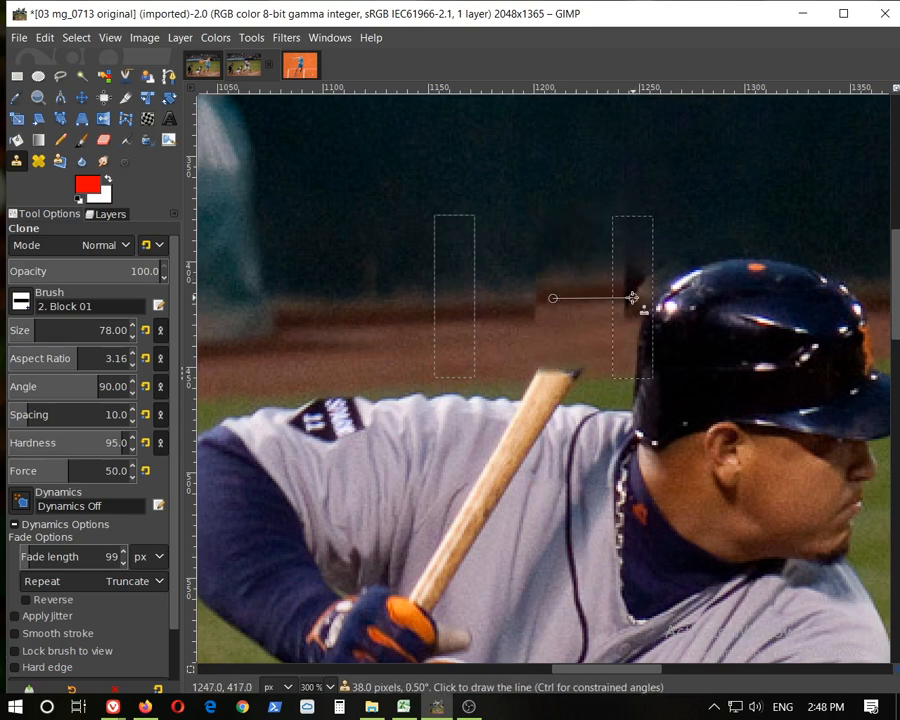
{"action": "key", "text": "ctrl+z"}
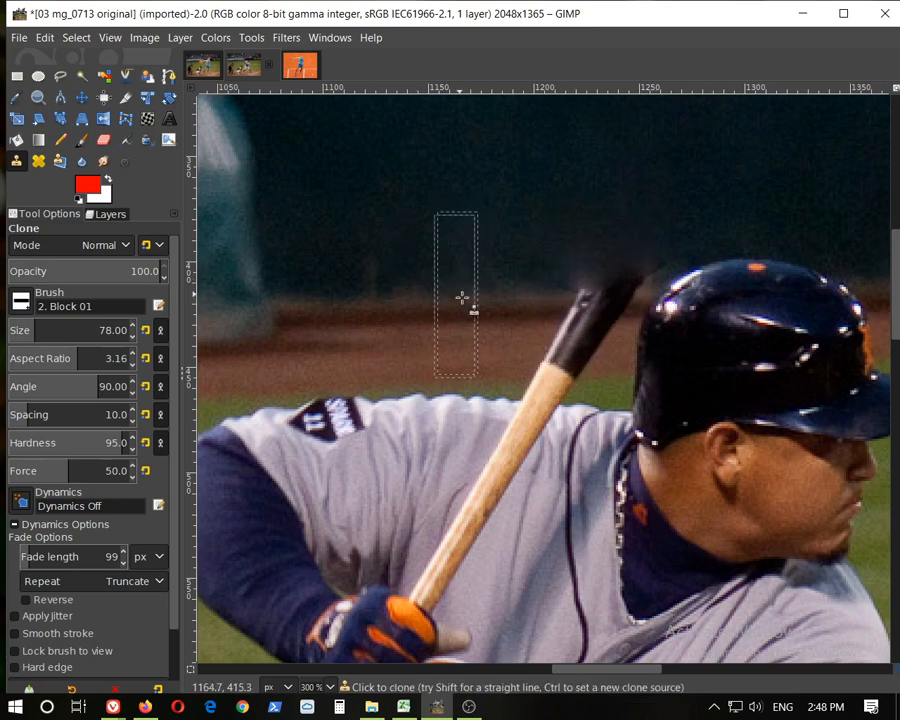
Re-sample the fence left of the bat and clone a straight stroke across the bat's upper end to remove it
{"action": "left_click", "coordinate": [572, 286], "text": "shift"}
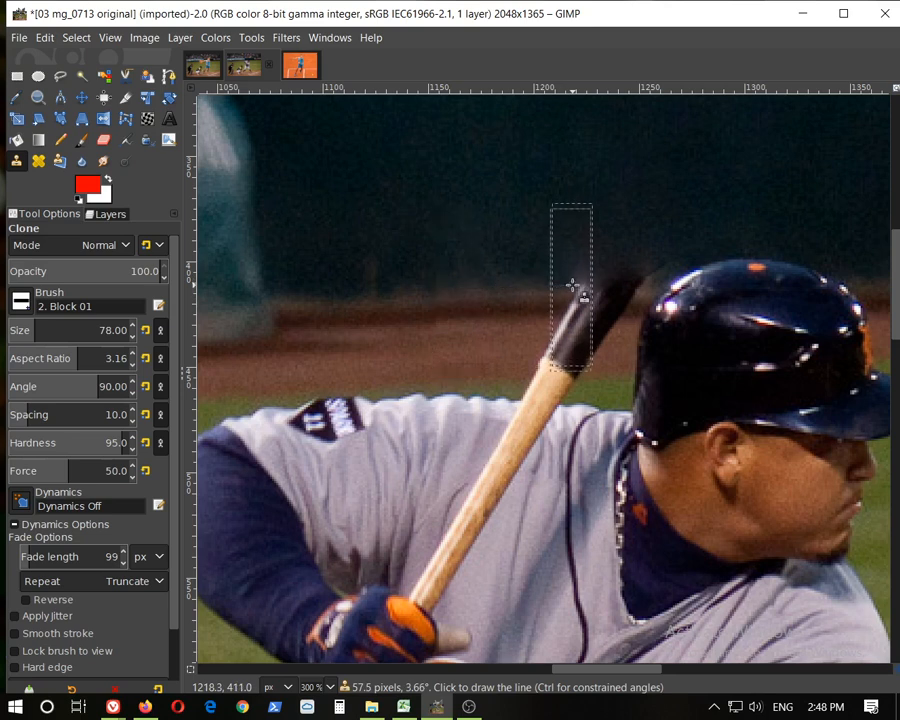
{"action": "left_click", "coordinate": [465, 308]}
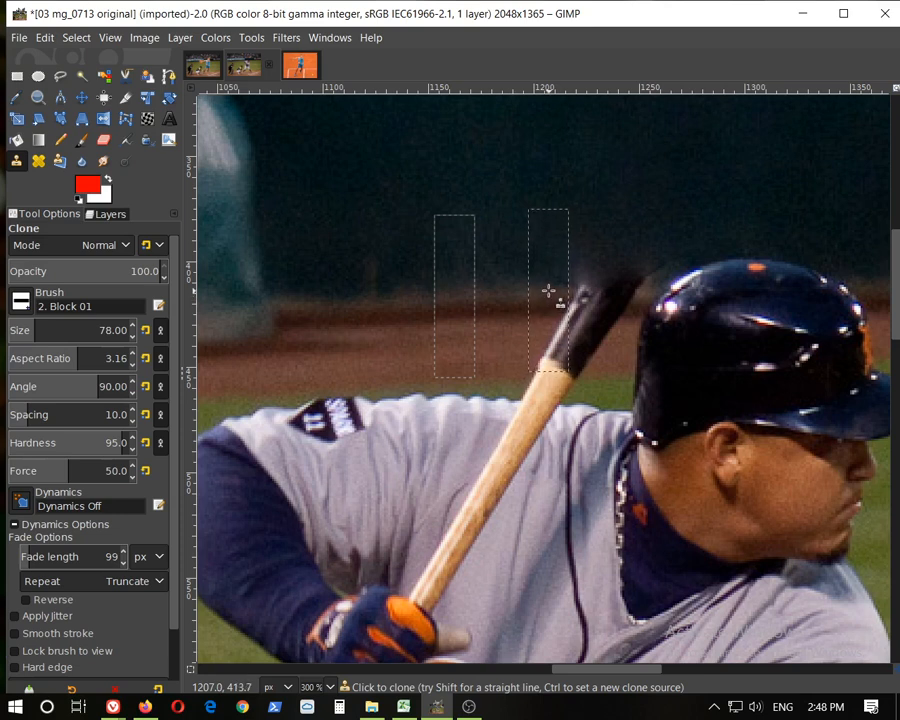
{"action": "left_click", "coordinate": [548, 290]}
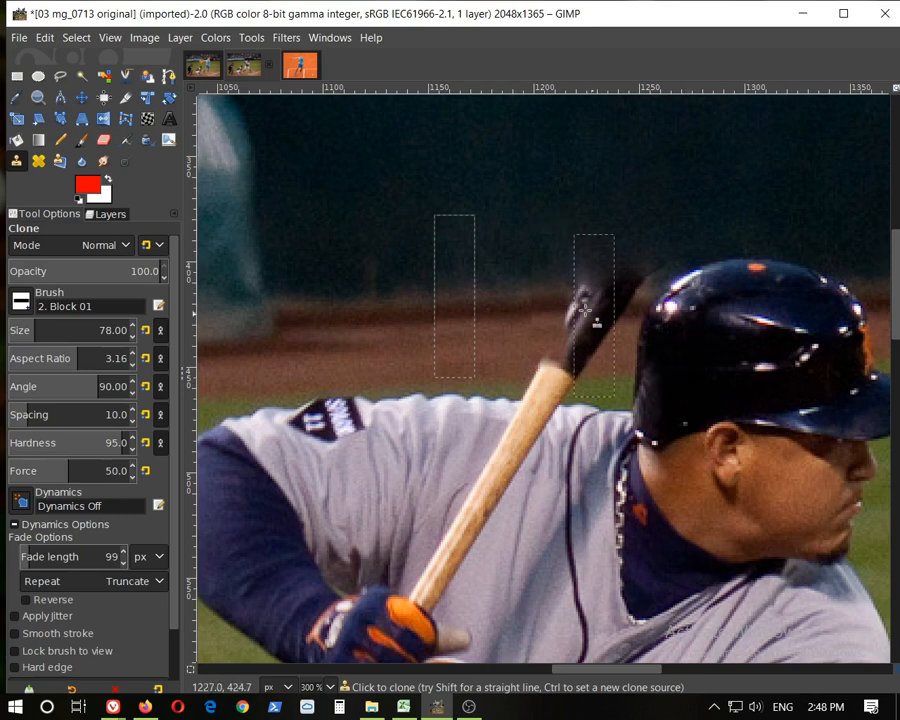
{"action": "scroll", "coordinate": [612, 325], "scroll_direction": "up", "scroll_amount": 2}
{"action": "key", "text": "ctrl+z"}
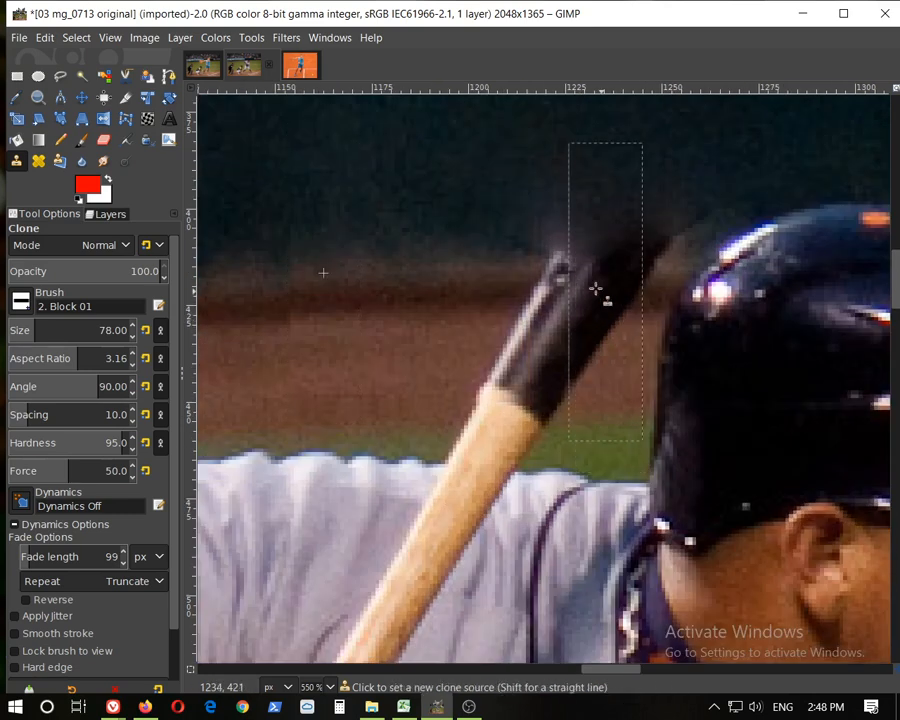
{"action": "left_click", "coordinate": [488, 270]}
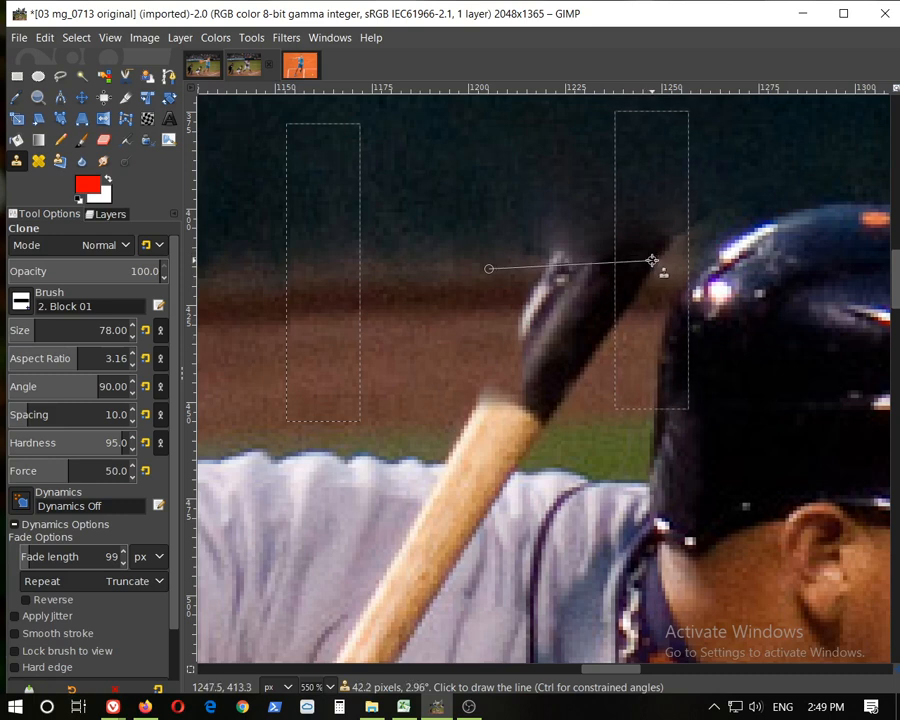
{"action": "left_click", "coordinate": [652, 260], "text": "shift"}
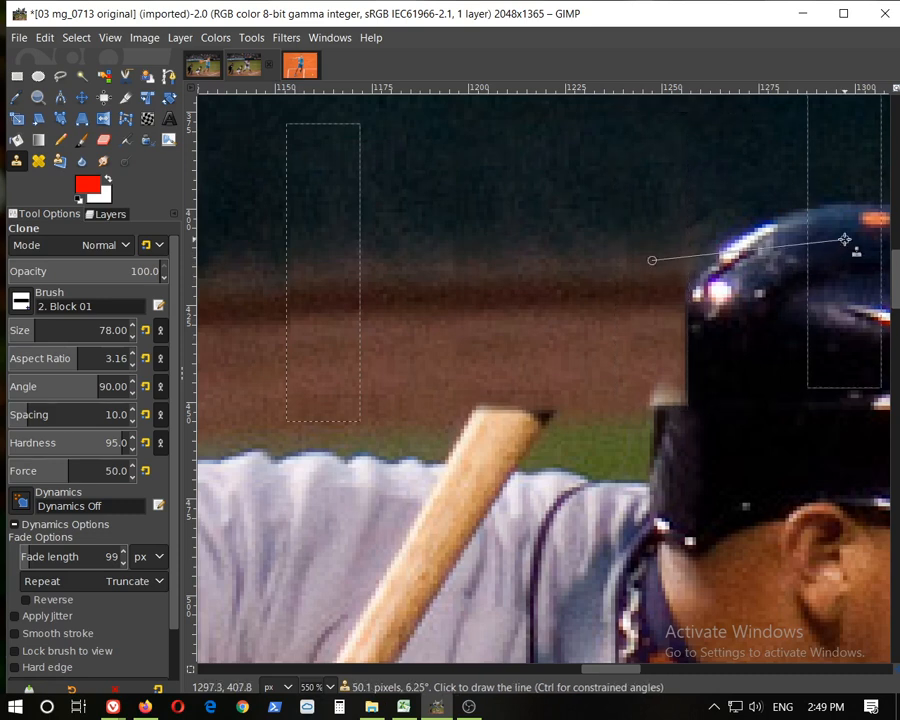
Clone straight-line strokes of fence texture across the top of the batter's helmet toward its brim
{"action": "left_click_drag", "start_coordinate": [620, 669], "coordinate": [636, 668]}
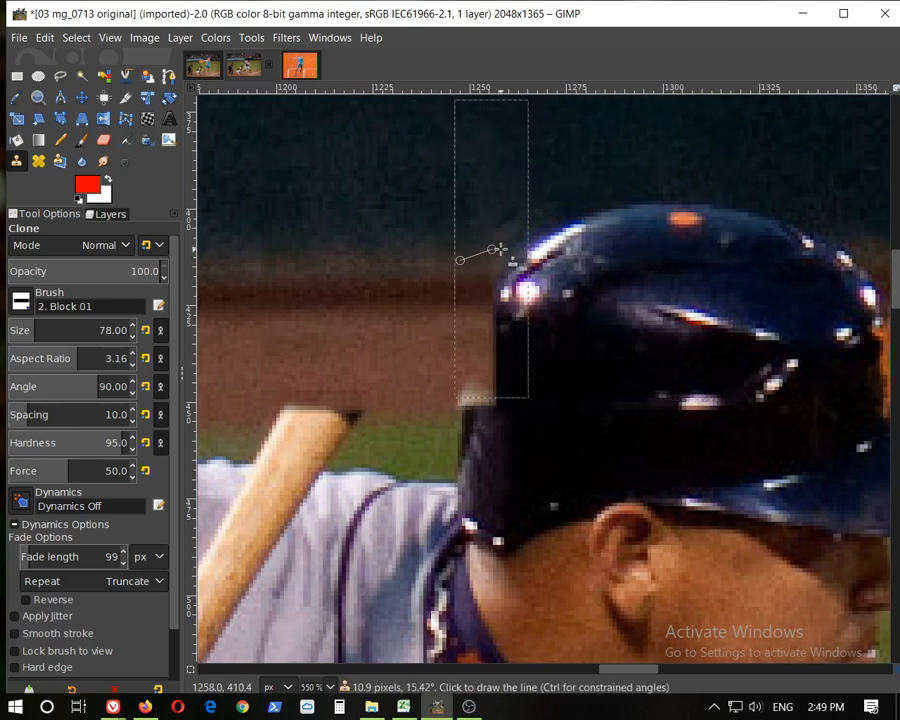
{"action": "left_click_drag", "start_coordinate": [616, 675], "coordinate": [582, 674]}
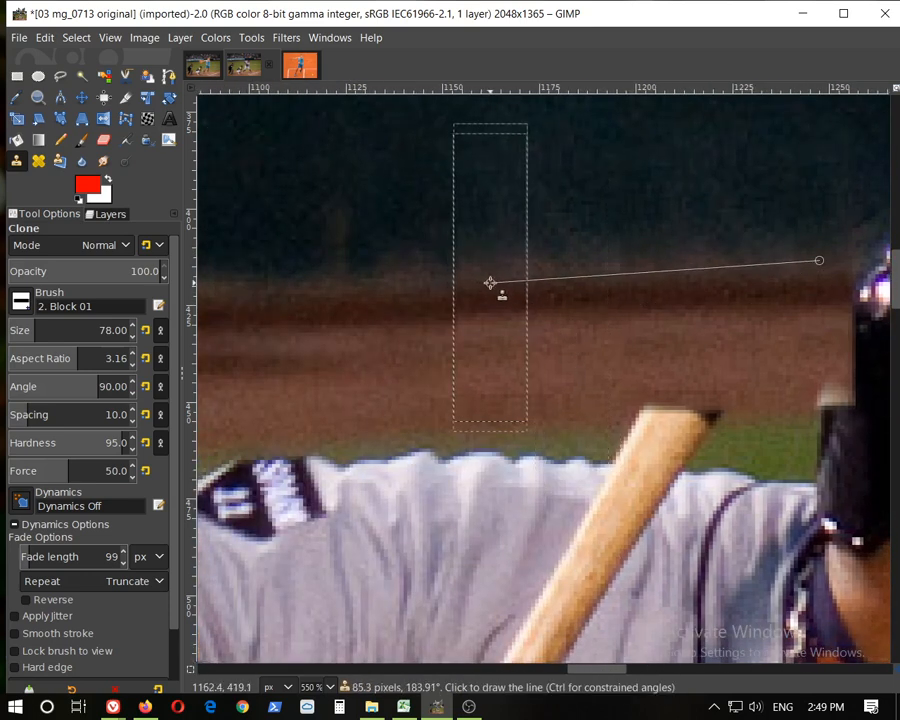
{"action": "mouse_move", "coordinate": [620, 669]}
{"action": "left_mouse_down"}
{"action": "mouse_move", "coordinate": [680, 676]}
{"action": "mouse_move", "coordinate": [659, 673]}
{"action": "left_mouse_up"}
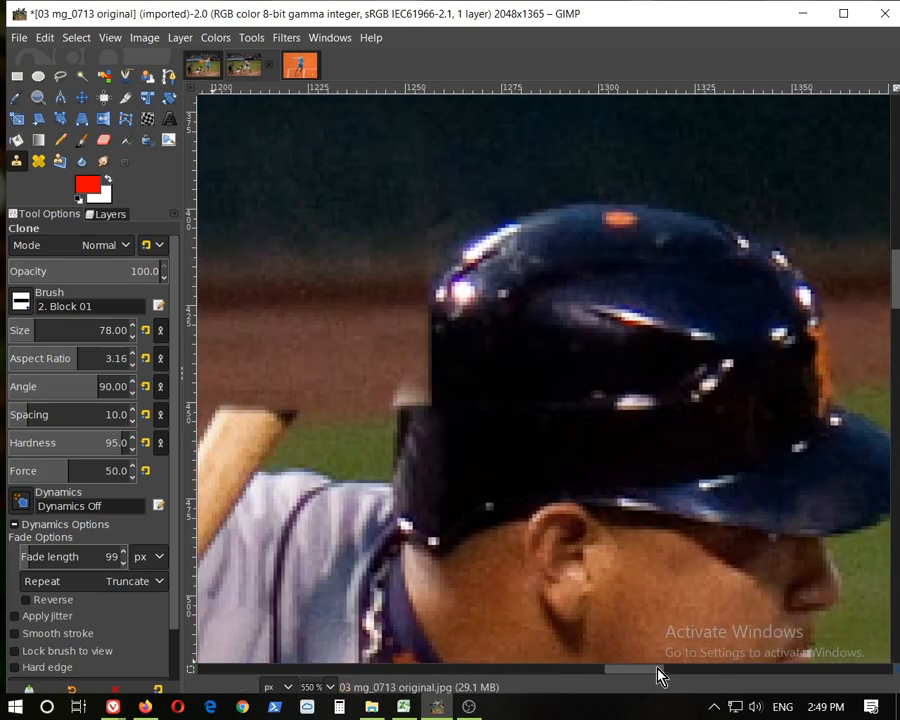
{"action": "left_click", "coordinate": [737, 248], "text": "shift"}
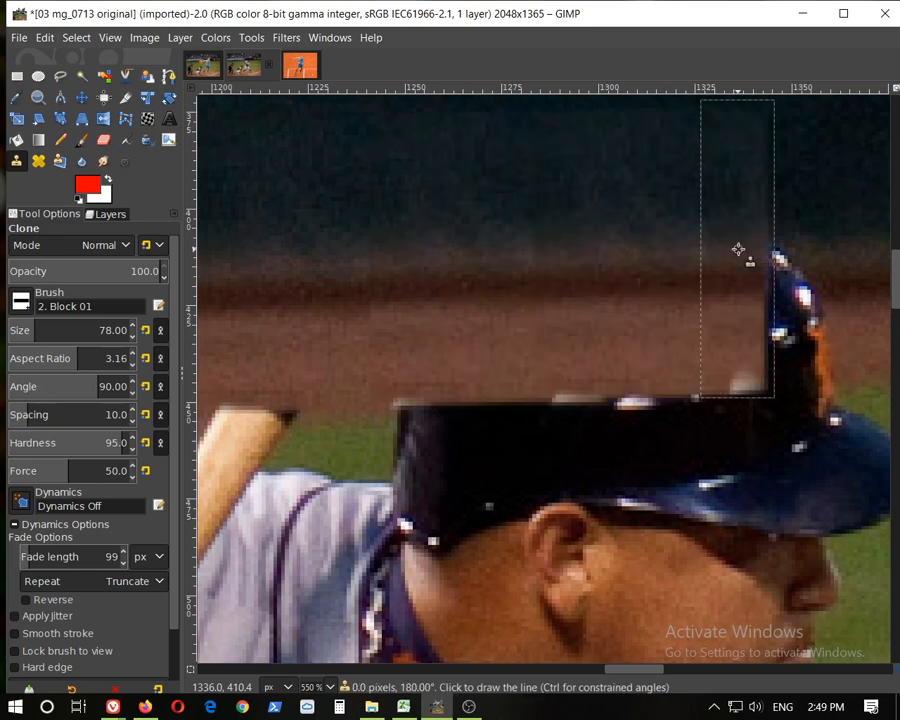
{"action": "left_click_drag", "start_coordinate": [640, 672], "coordinate": [678, 674]}
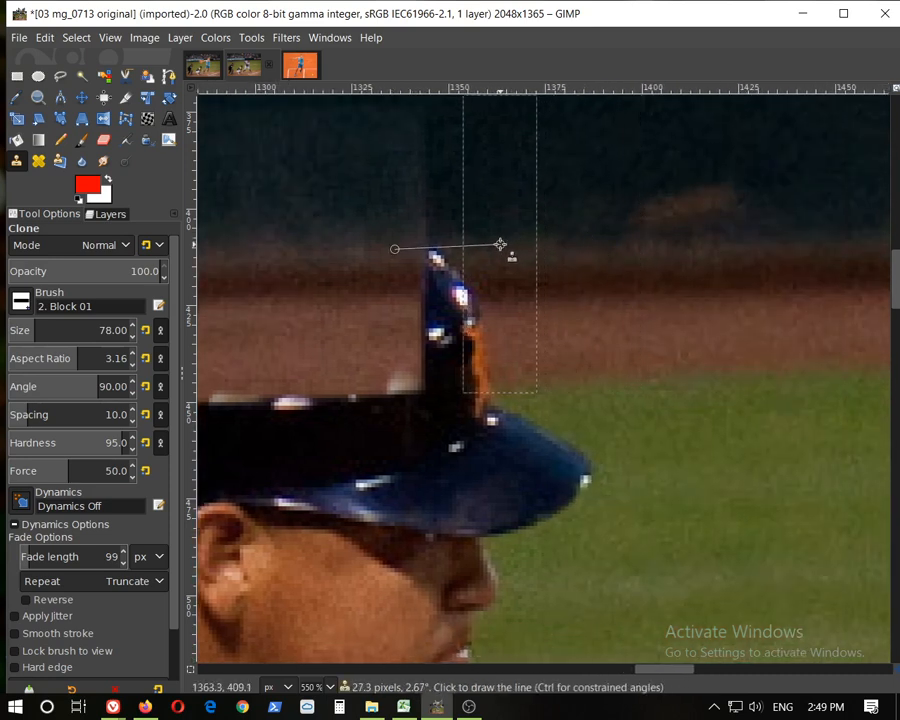
{"action": "left_click", "coordinate": [500, 244], "text": "shift"}
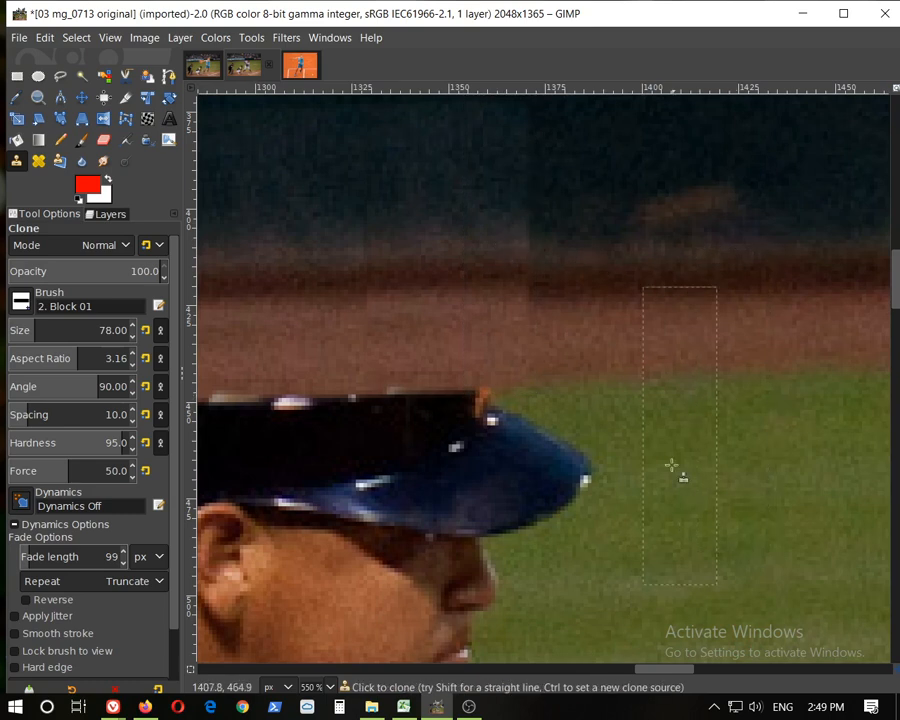
Set a new clone source on the dark fence area above and to the right of the batter's helmet brim
{"action": "scroll", "coordinate": [654, 672], "scroll_direction": "right", "scroll_amount": 3}
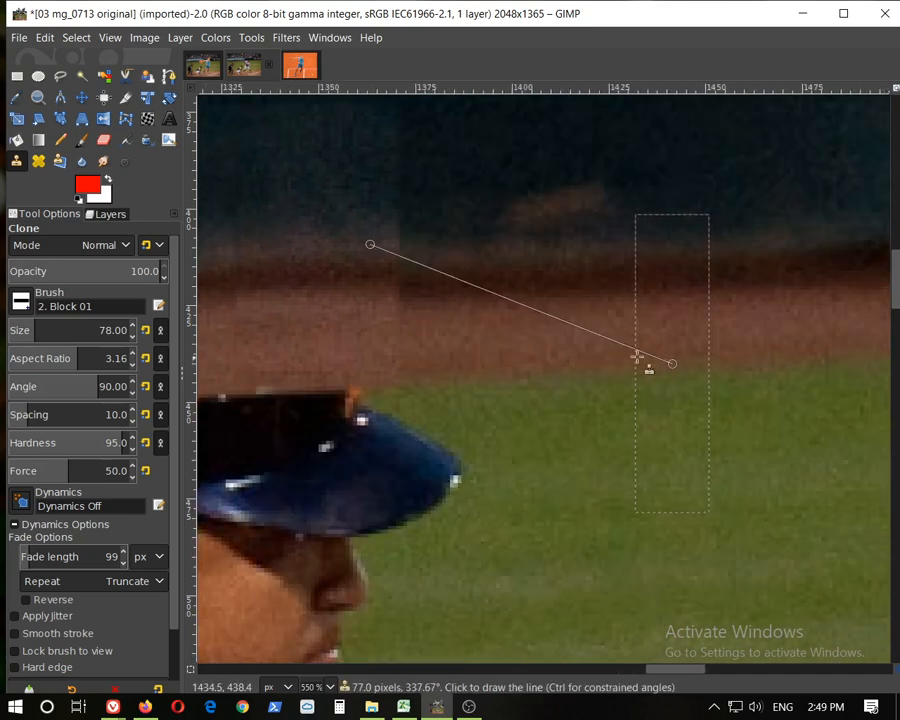
{"action": "left_click_drag", "start_coordinate": [675, 669], "coordinate": [619, 669]}
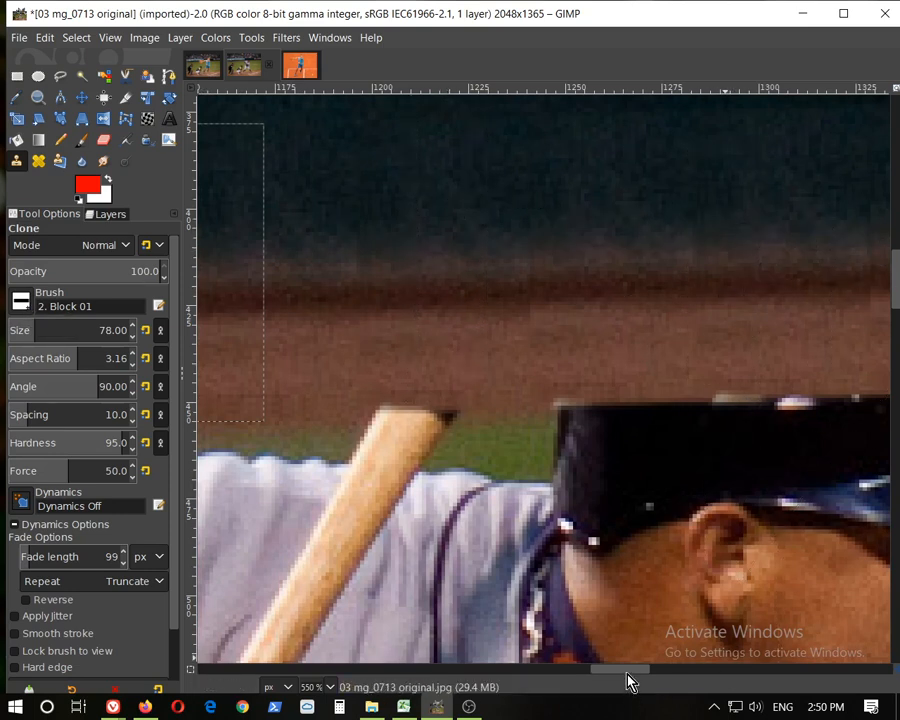
{"action": "left_click_drag", "start_coordinate": [627, 670], "coordinate": [685, 665]}
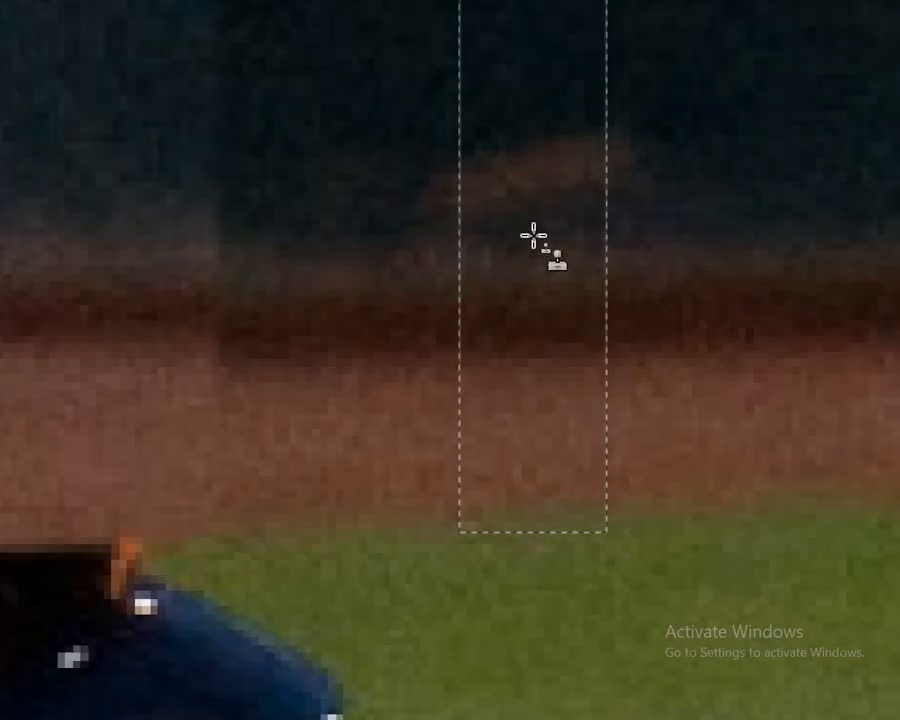
{"action": "left_click", "coordinate": [534, 236], "text": "ctrl"}
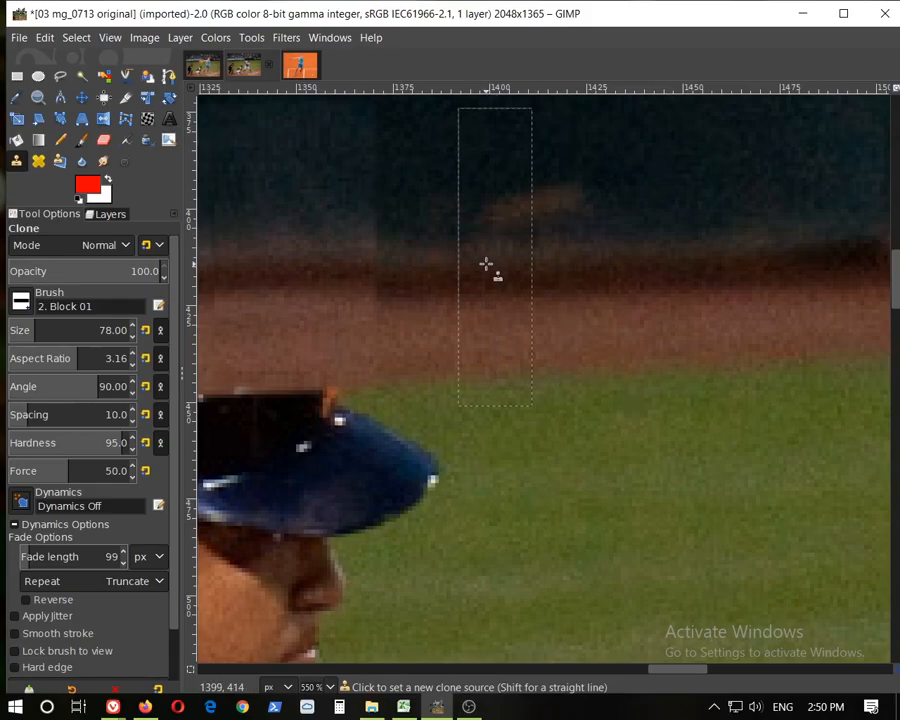
Zoom out and examine the retouched area around the batter's helmet and the rest of his body
{"action": "scroll", "coordinate": [486, 265], "scroll_direction": "down", "scroll_amount": 5}
{"action": "left_click_drag", "start_coordinate": [657, 677], "coordinate": [592, 660]}
{"action": "scroll", "coordinate": [706, 270], "scroll_direction": "up", "scroll_amount": 1}
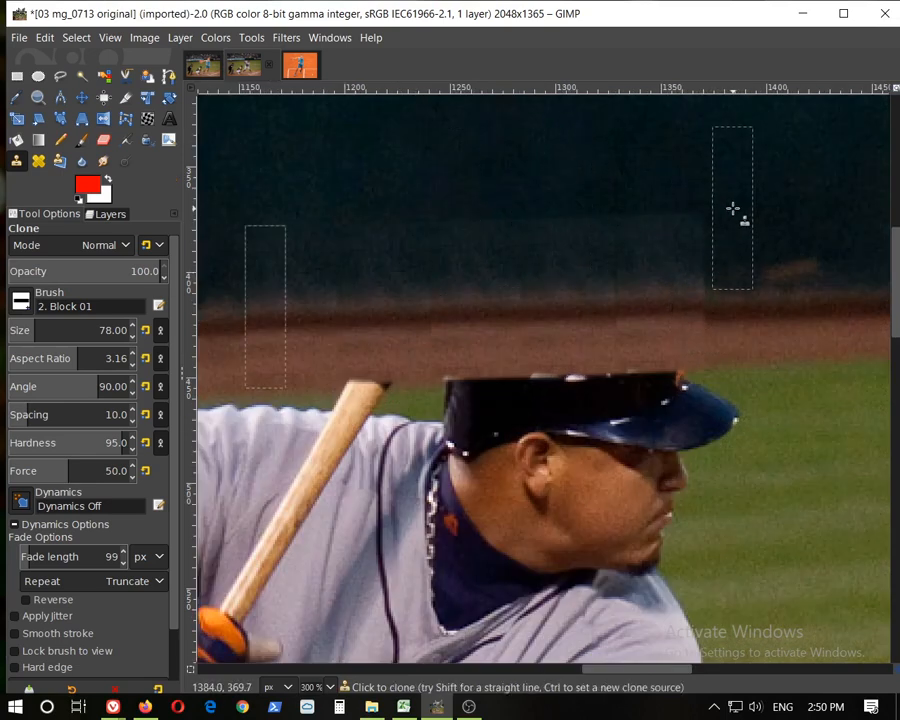
{"action": "scroll", "coordinate": [715, 325], "scroll_direction": "up", "scroll_amount": 3}
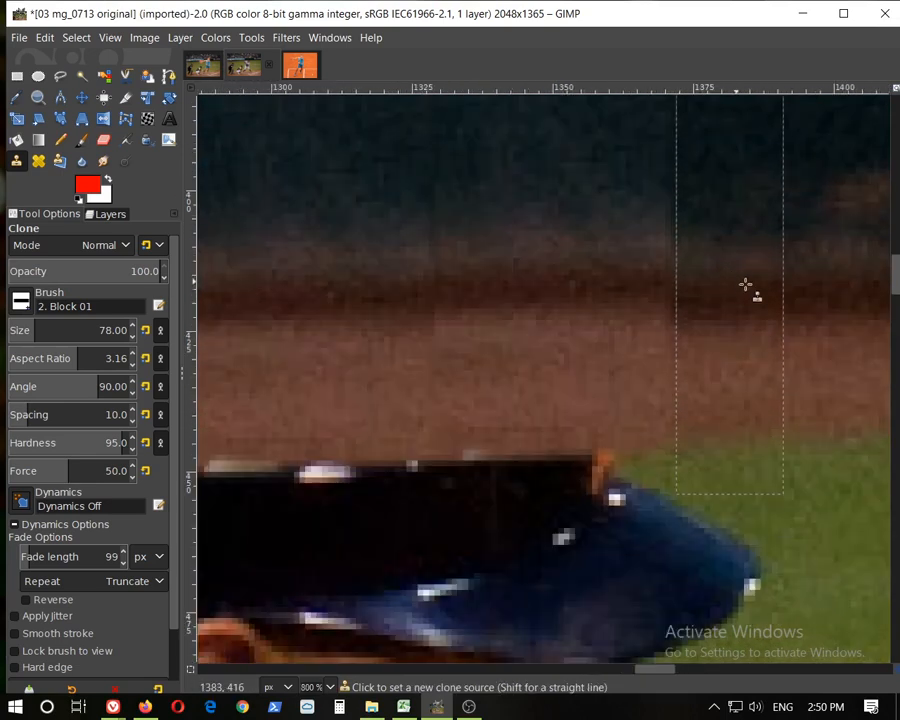
{"action": "scroll", "coordinate": [823, 330], "scroll_direction": "up", "scroll_amount": 1}
{"action": "scroll", "coordinate": [815, 326], "scroll_direction": "down", "scroll_amount": 3}
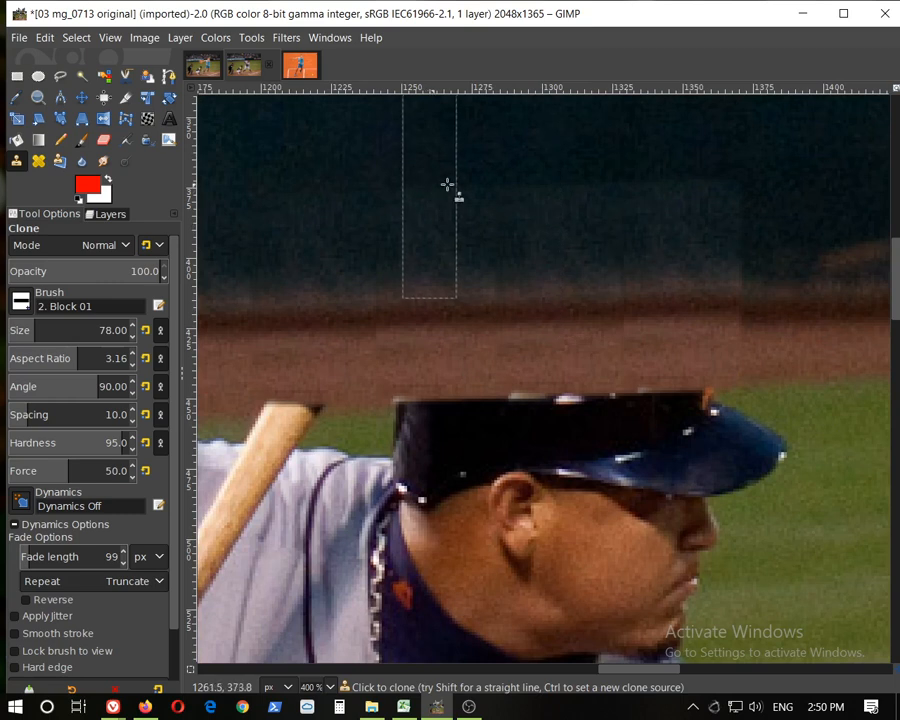
{"action": "scroll", "coordinate": [626, 202], "scroll_direction": "down", "scroll_amount": 1}
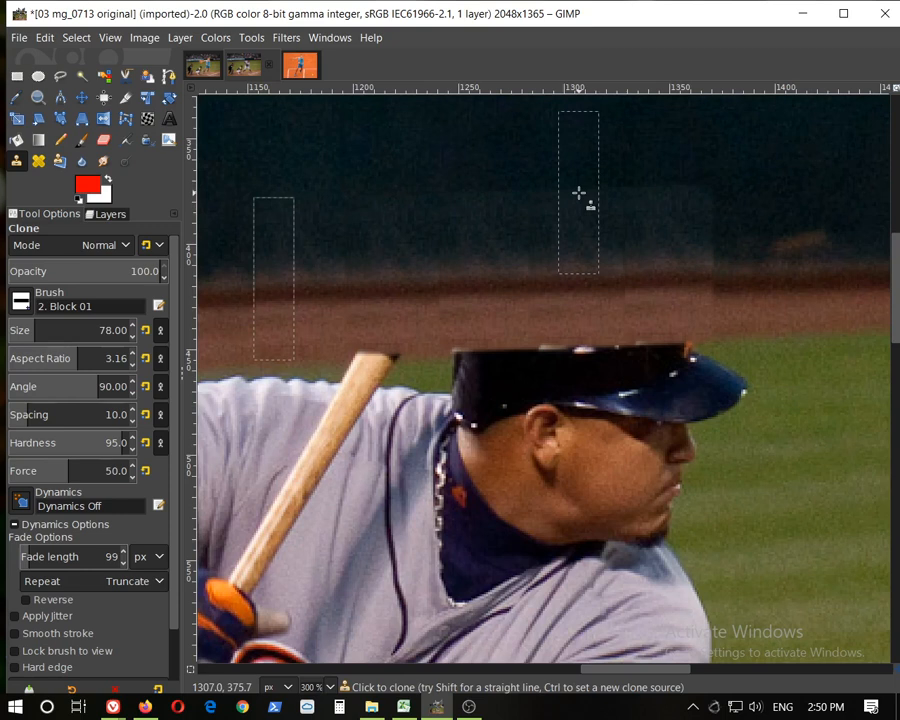
{"action": "scroll", "coordinate": [604, 208], "scroll_direction": "down", "scroll_amount": 2}
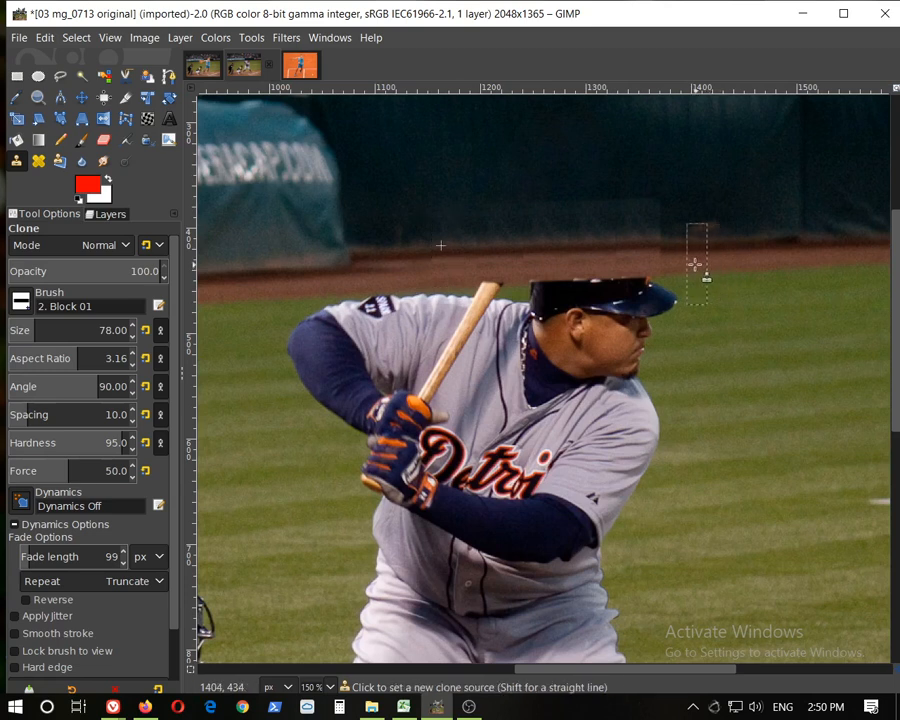
{"action": "scroll", "coordinate": [706, 222], "scroll_direction": "up", "scroll_amount": 3}
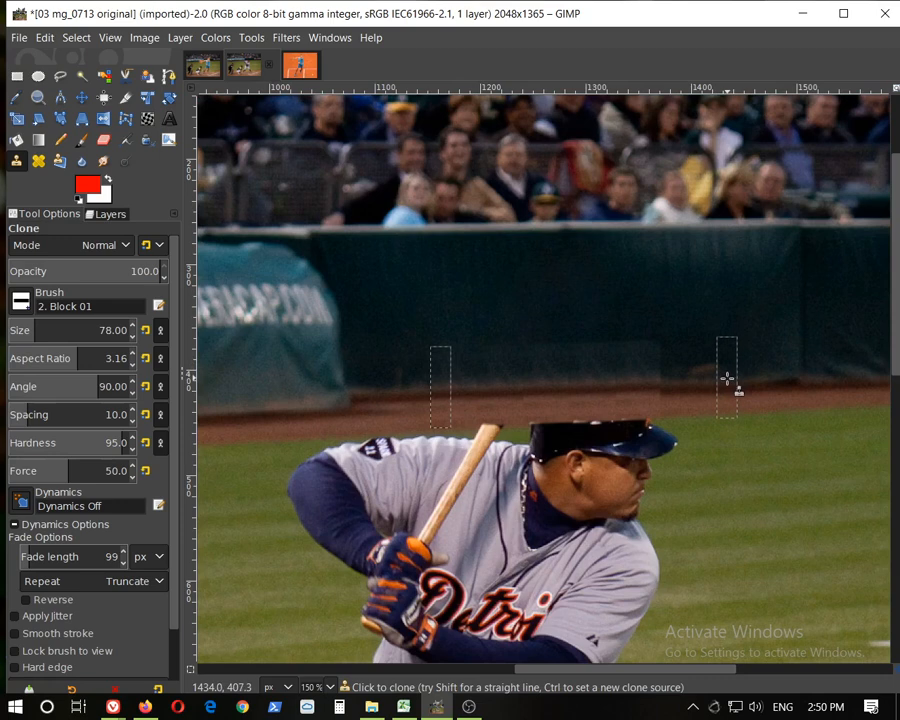
{"action": "scroll", "coordinate": [728, 376], "scroll_direction": "down", "scroll_amount": 20}
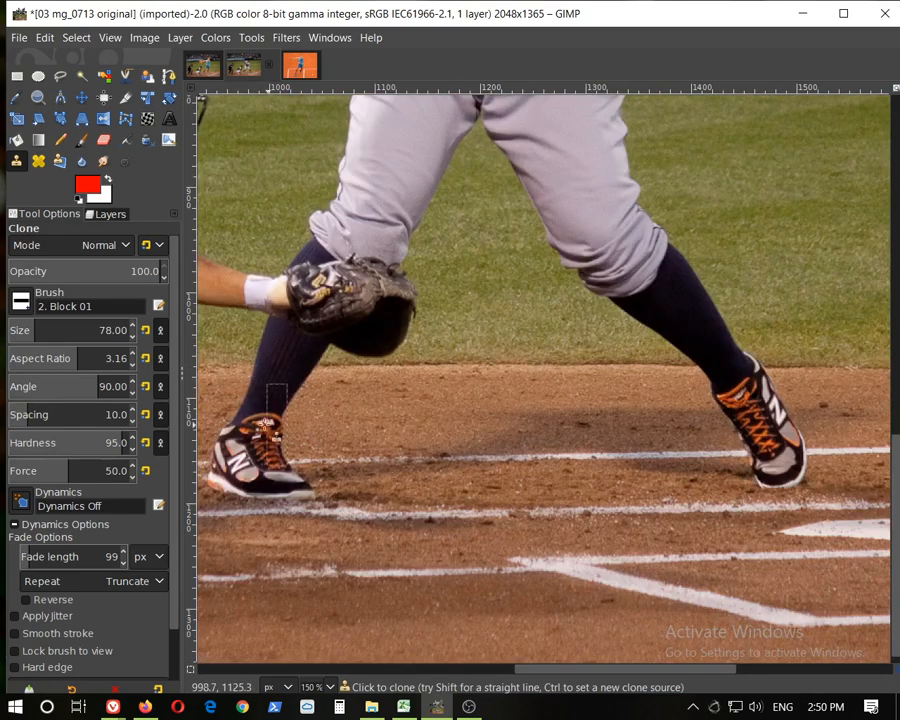
{"action": "scroll", "coordinate": [577, 263], "scroll_direction": "up", "scroll_amount": 6}
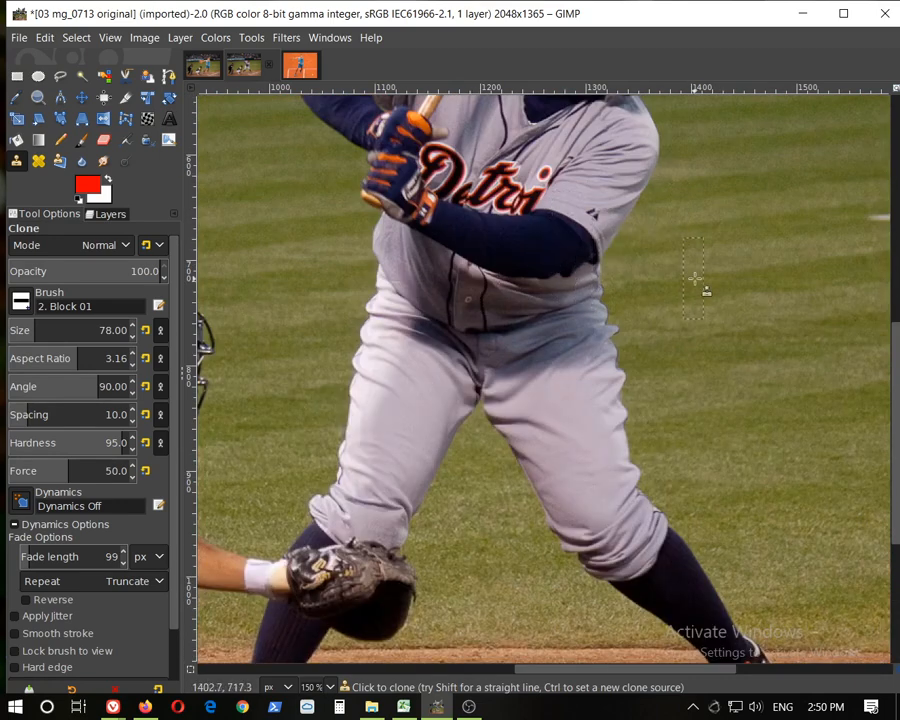